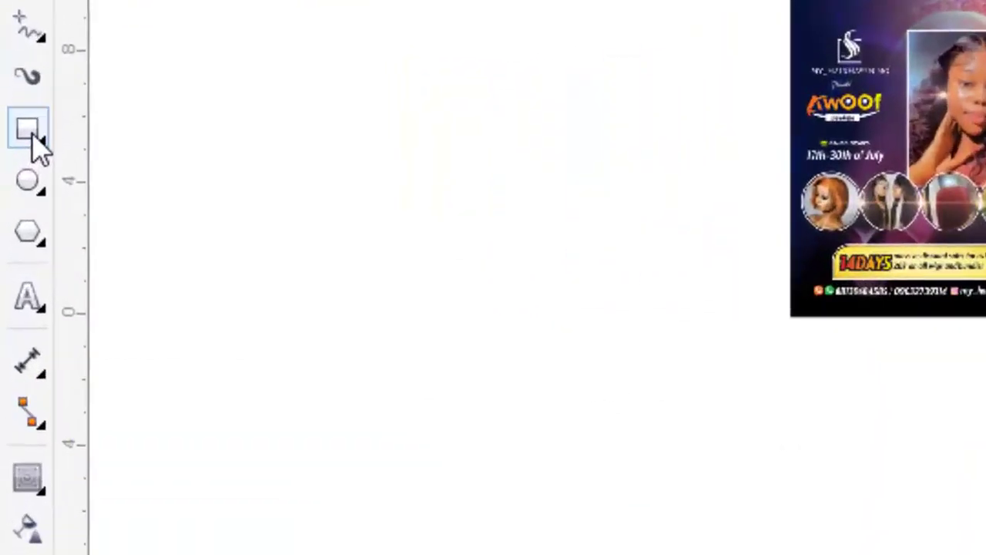
Create a rectangle matching the 8×10 page size
click(24, 460)
click(11, 85)
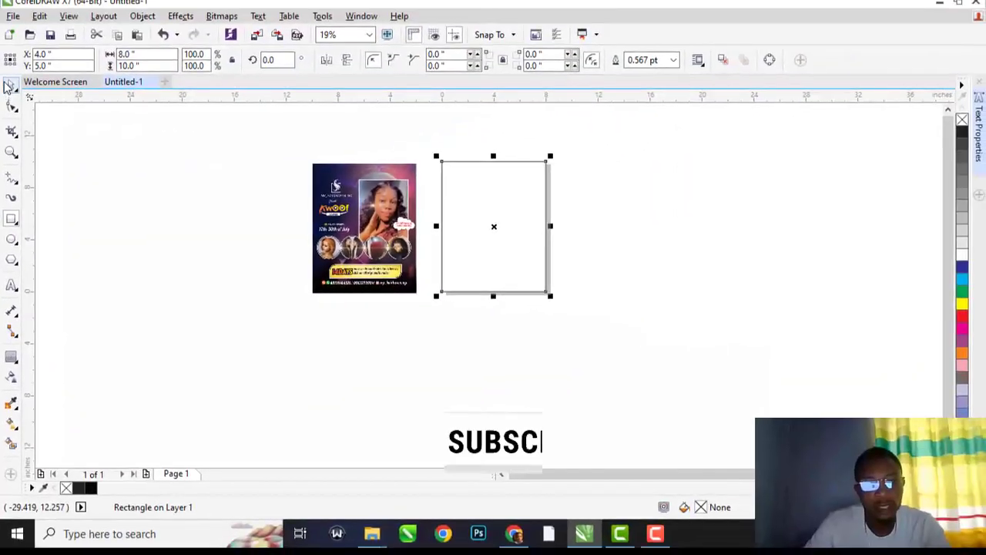
click(601, 218)
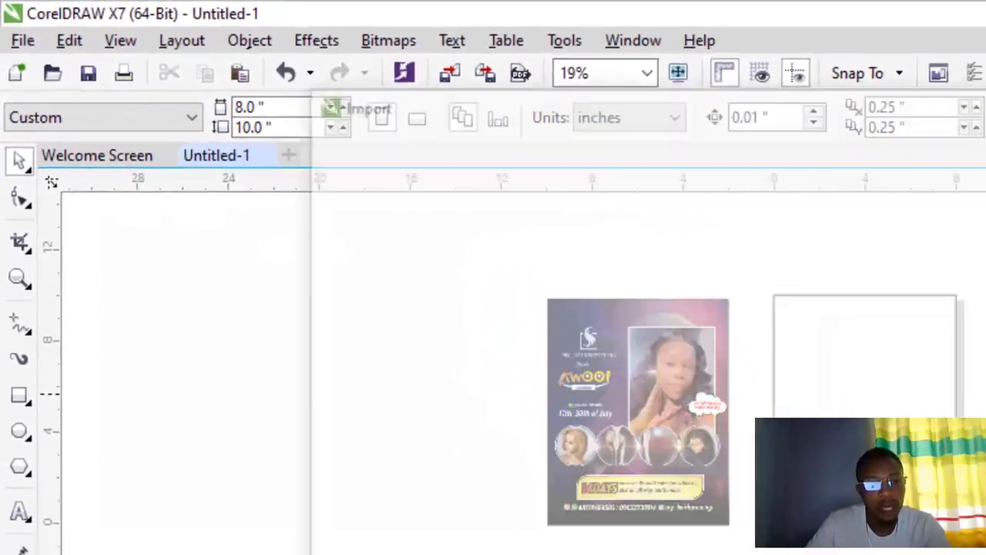
Import the Low Poly starry background image and rotate it 90°
key(ctrl+i)
double_click(569, 288)
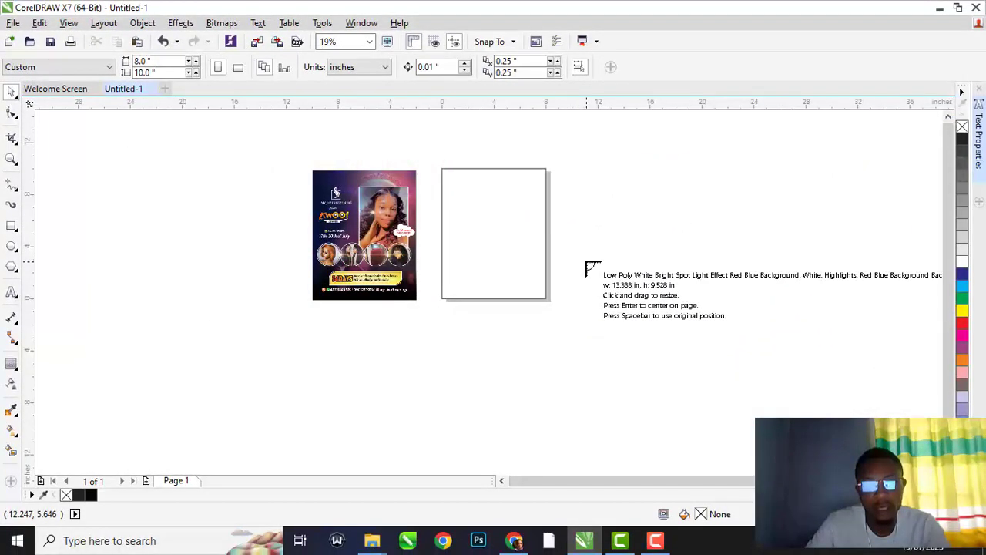
click(603, 268)
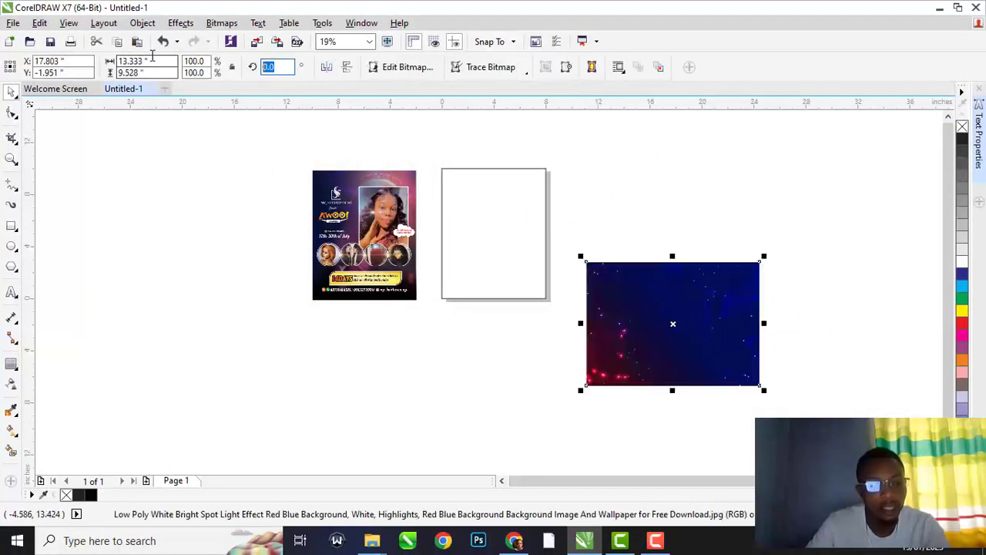
text(90)
key(Return)
PowerClip the background image inside the page rectangle and open it for editing
right_click(701, 262)
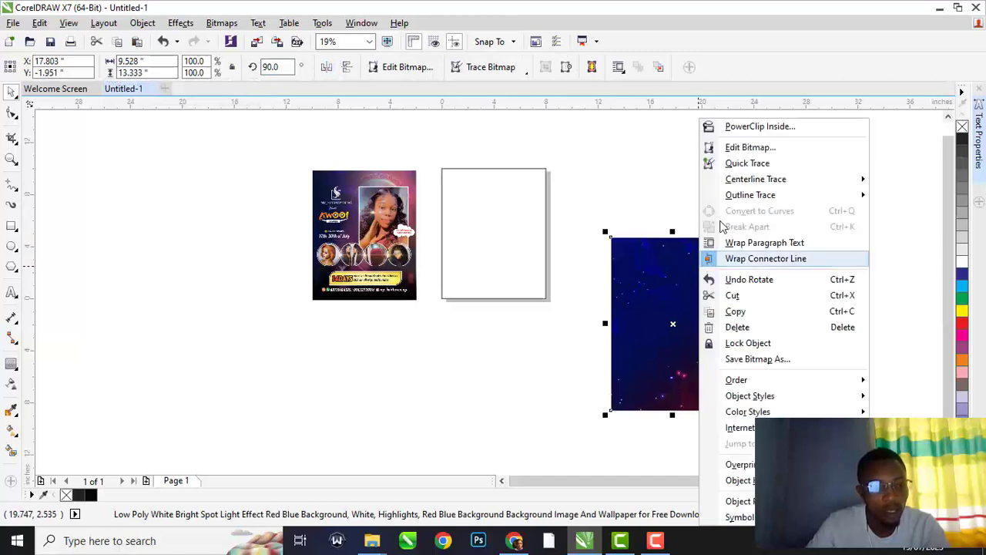
click(703, 127)
click(495, 209)
scroll(497, 204, up, 2)
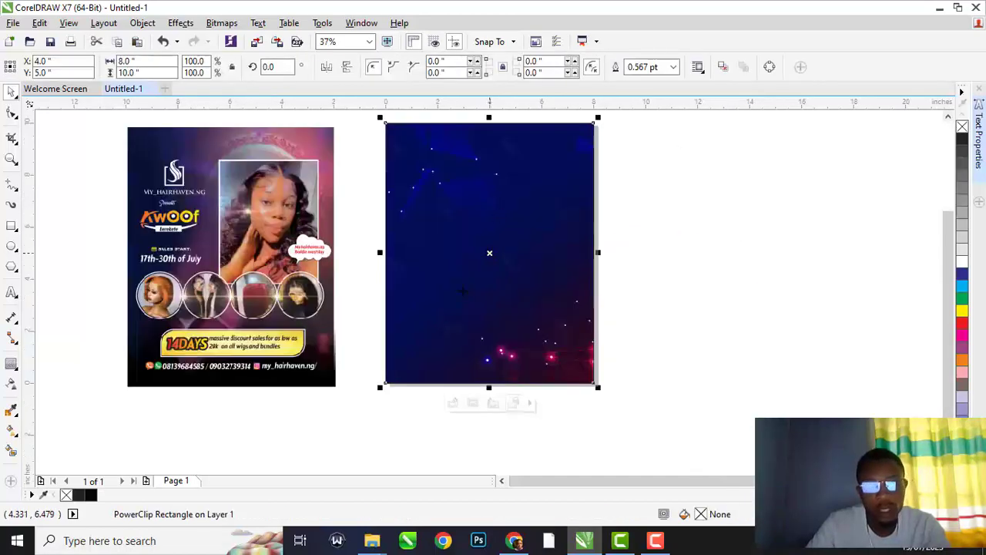
click(452, 402)
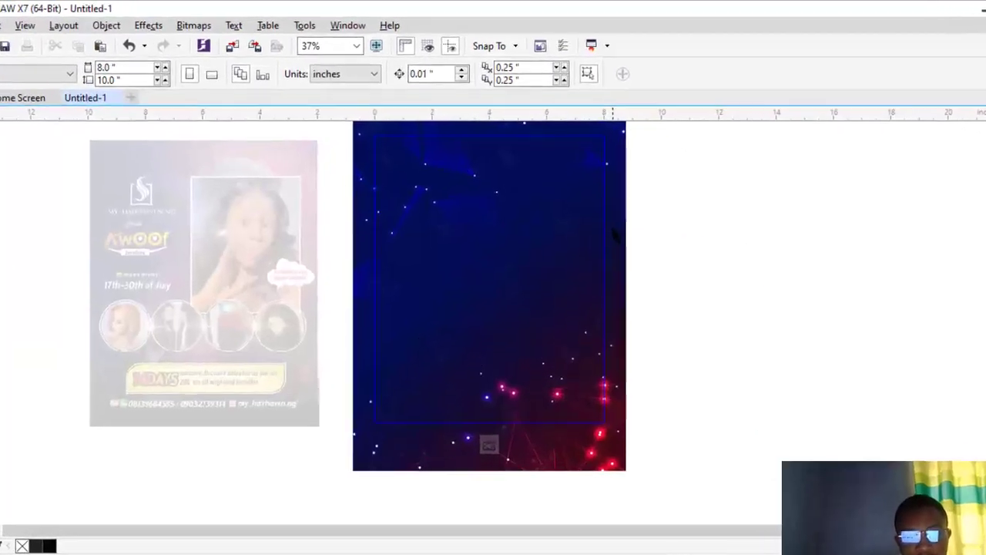
click(504, 322)
Apply a Gaussian Blur with radius 10 to the clipped background, then finish editing the PowerClip
click(222, 23)
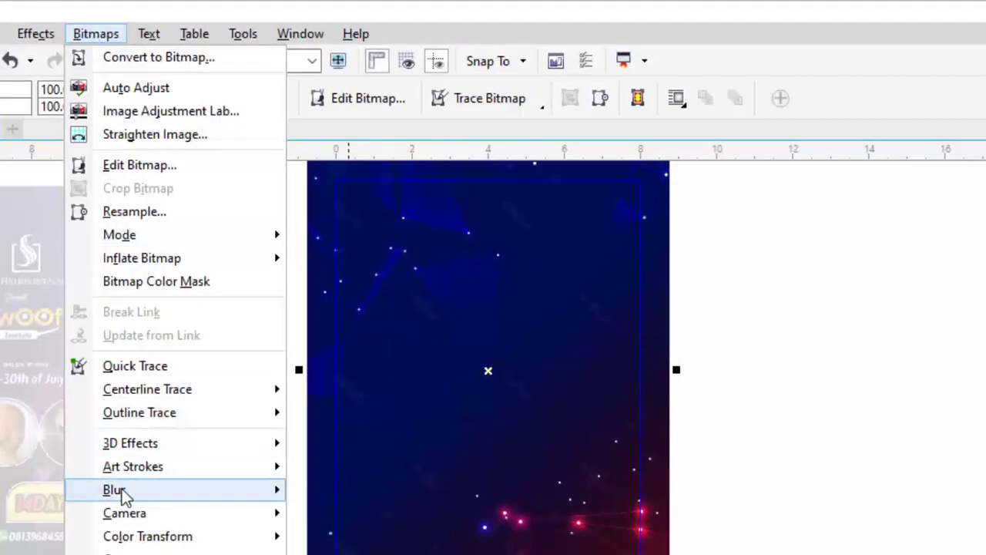
mouse_move(123, 494)
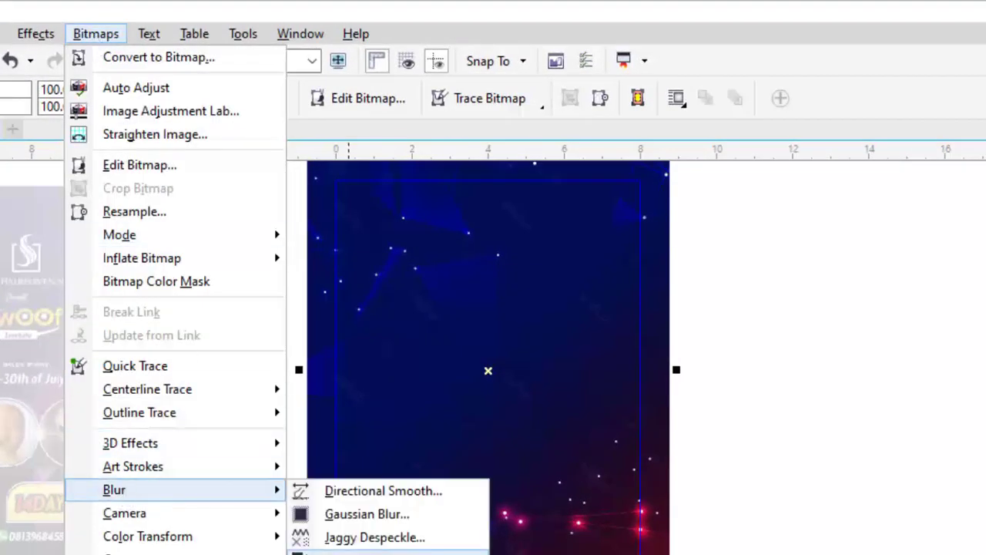
click(367, 514)
drag(466, 325, 789, 339)
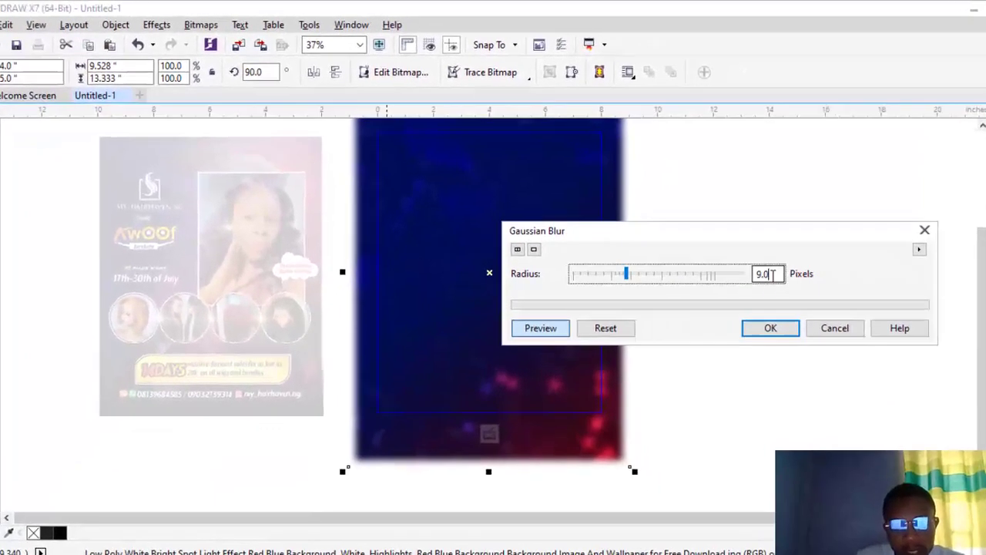
double_click(773, 274)
text(10)
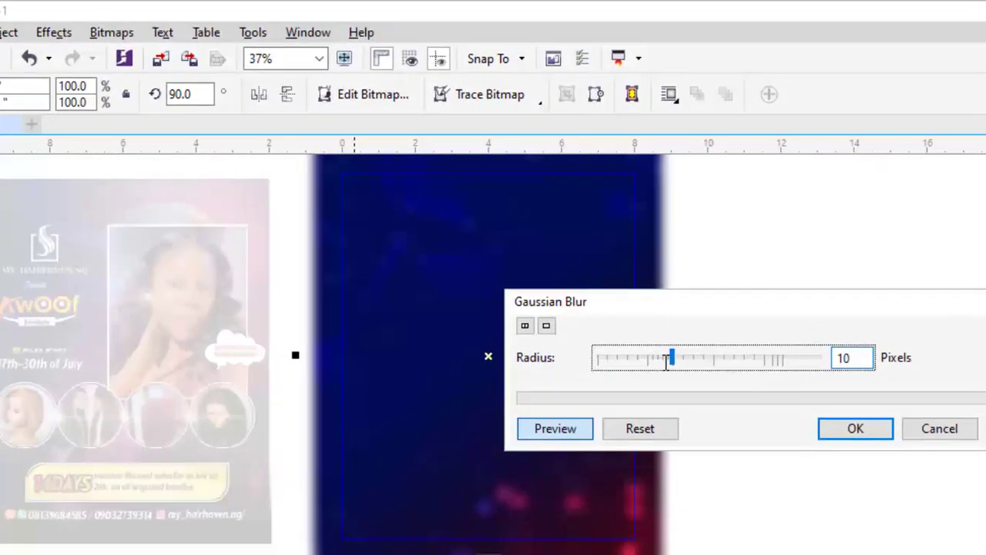
click(857, 436)
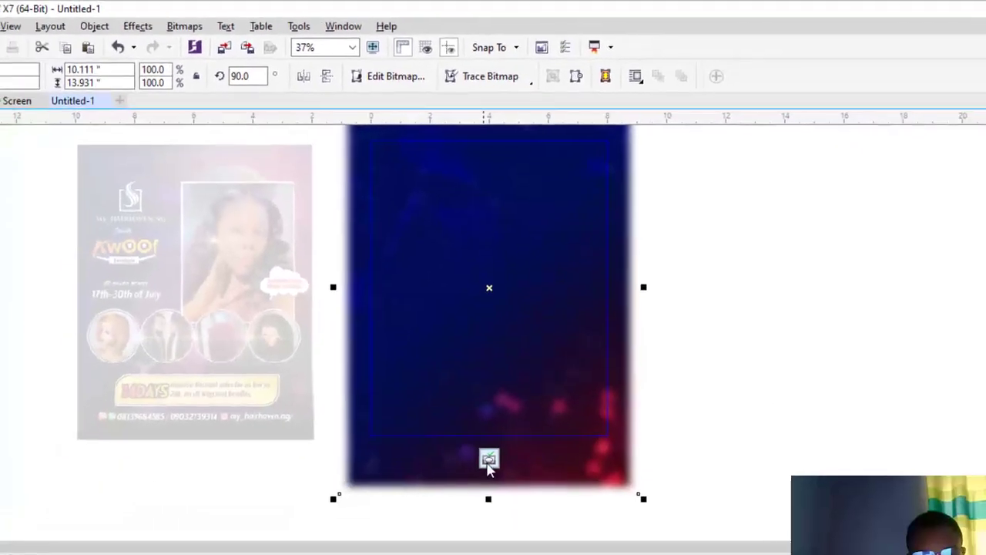
click(489, 552)
scroll(489, 357, down, 1)
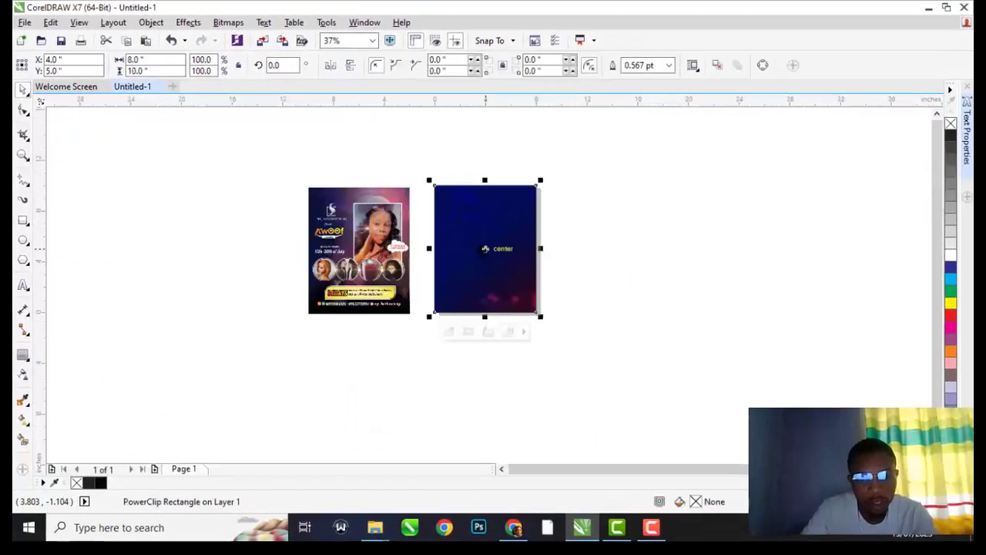
Import the orange glowing-ring image, centre it on the page and enlarge it to about 181%
click(623, 250)
key(ctrl+i)
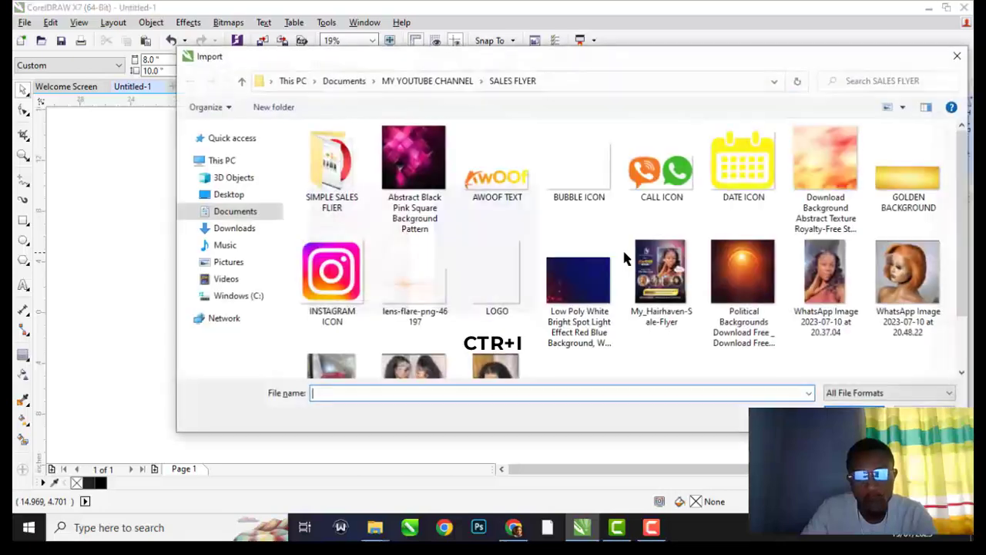
double_click(738, 283)
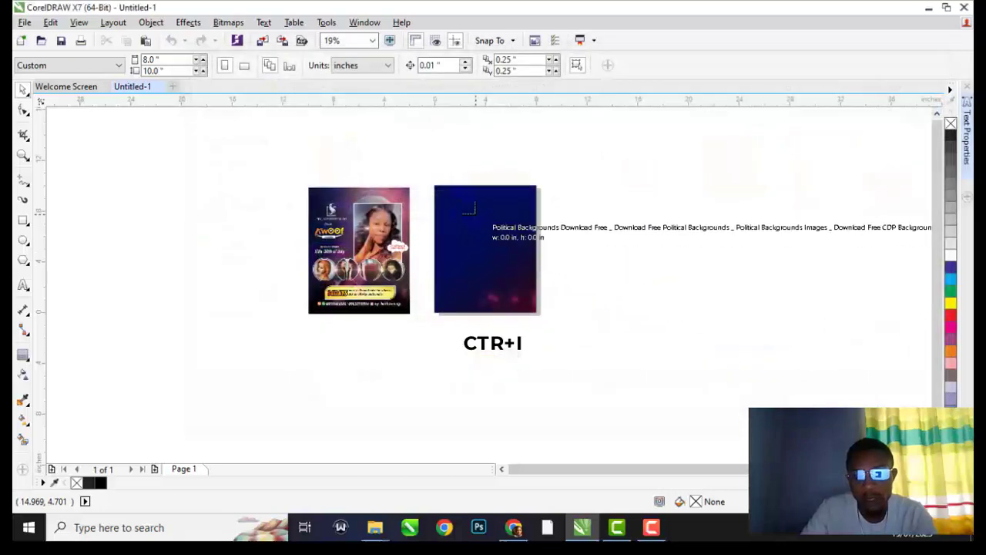
click(487, 225)
scroll(485, 229, up, 1)
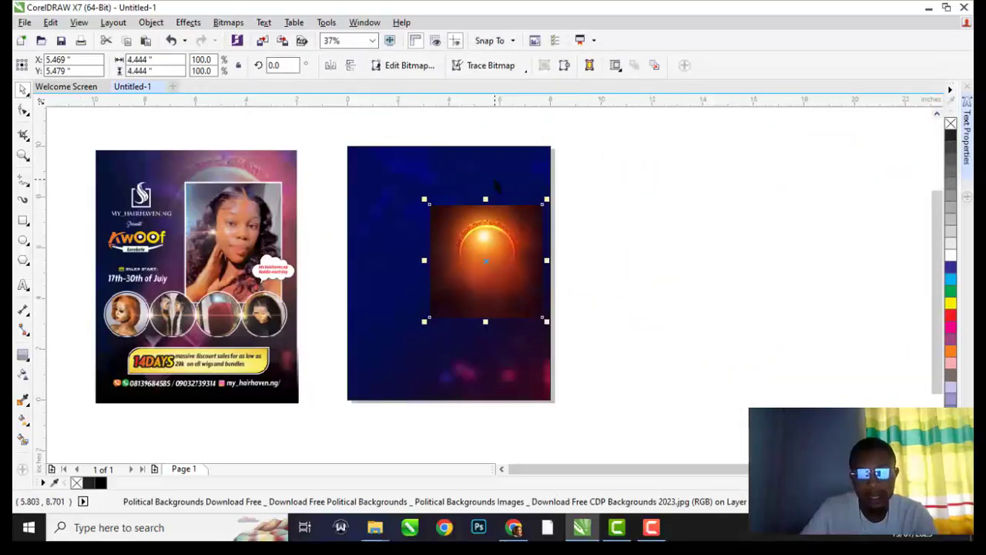
key(p)
drag(509, 211, 526, 169)
drag(478, 198, 589, 194)
PowerClip the orange image inside the blue rectangle and shift it left within the frame
right_click(590, 194)
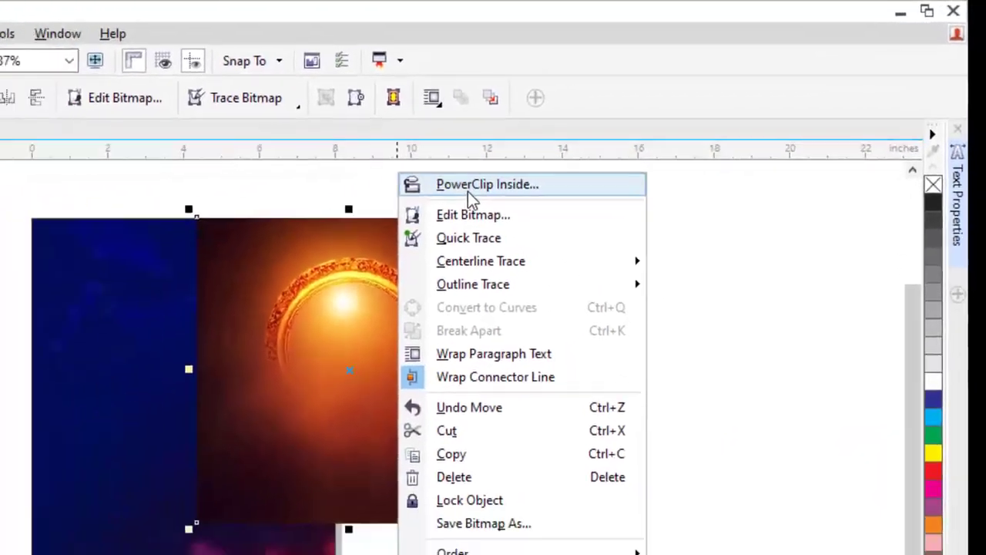
click(469, 191)
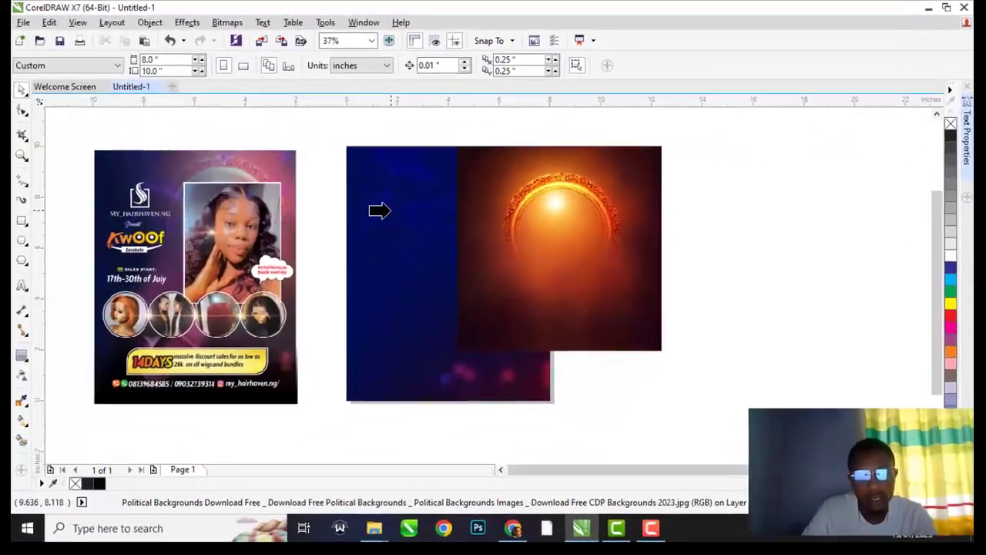
click(86, 314)
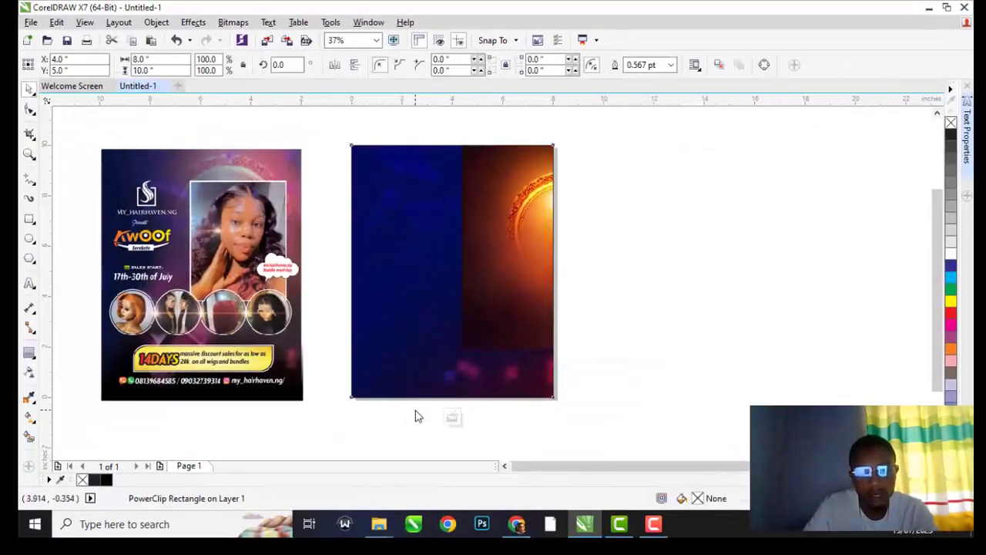
click(416, 416)
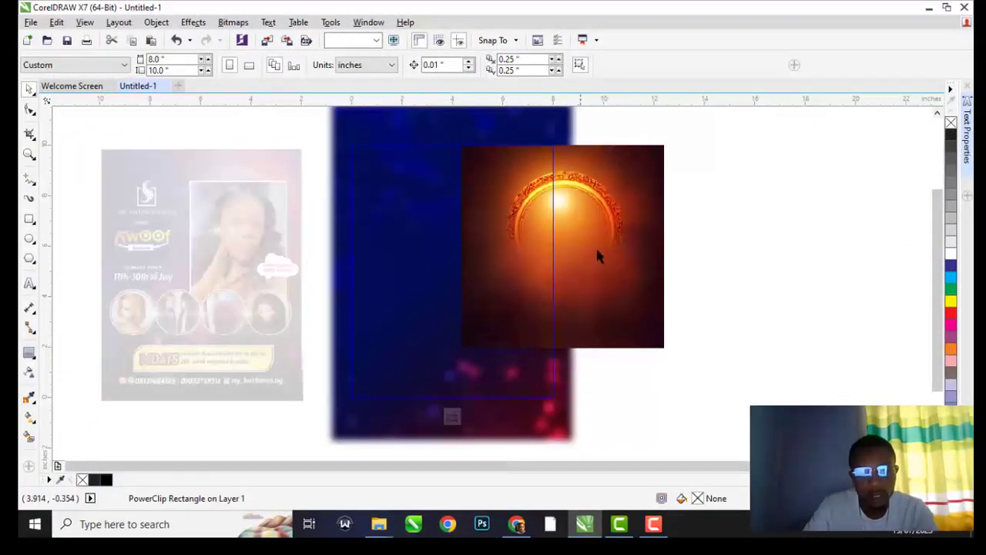
drag(617, 225, 531, 219)
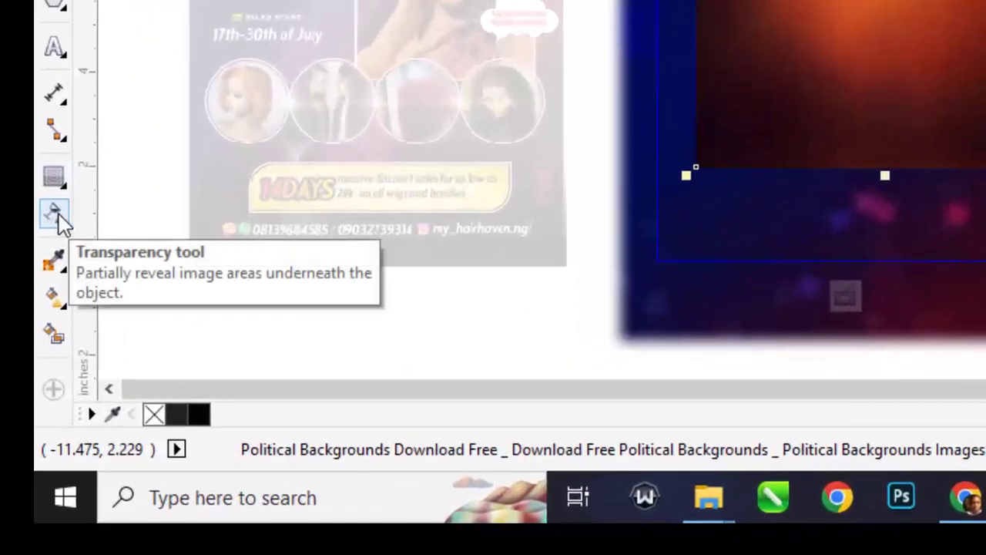
Set the orange image's transparency merge mode to Screen
click(53, 221)
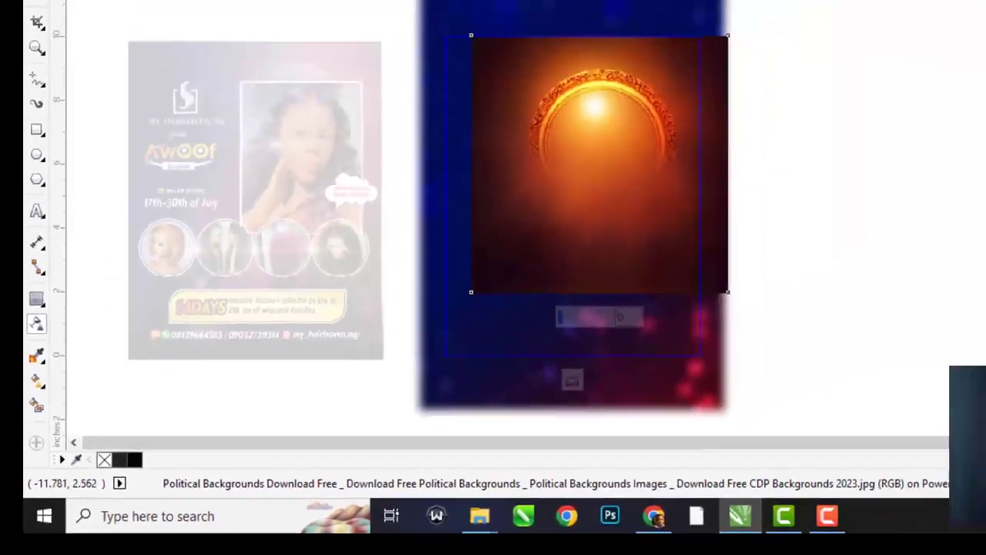
click(182, 78)
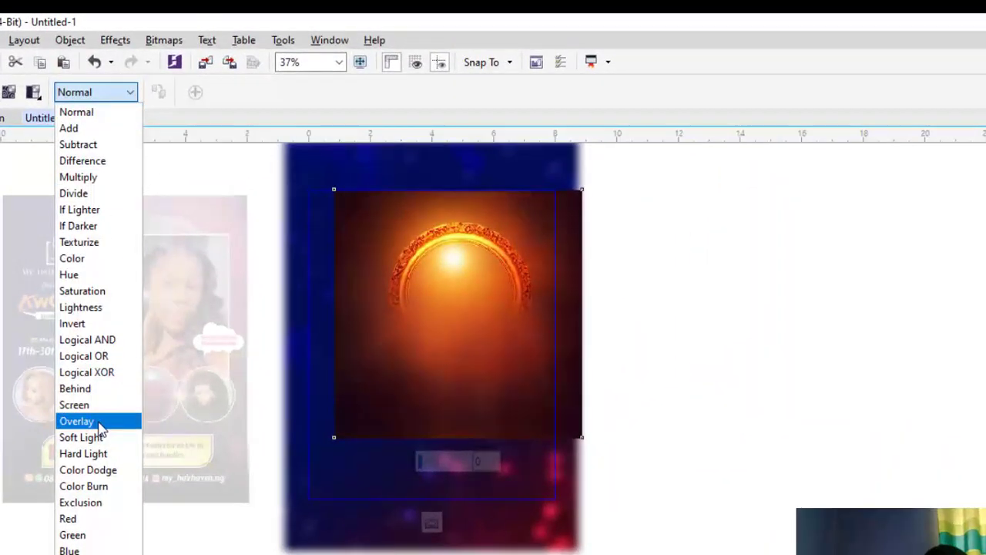
click(77, 421)
click(111, 94)
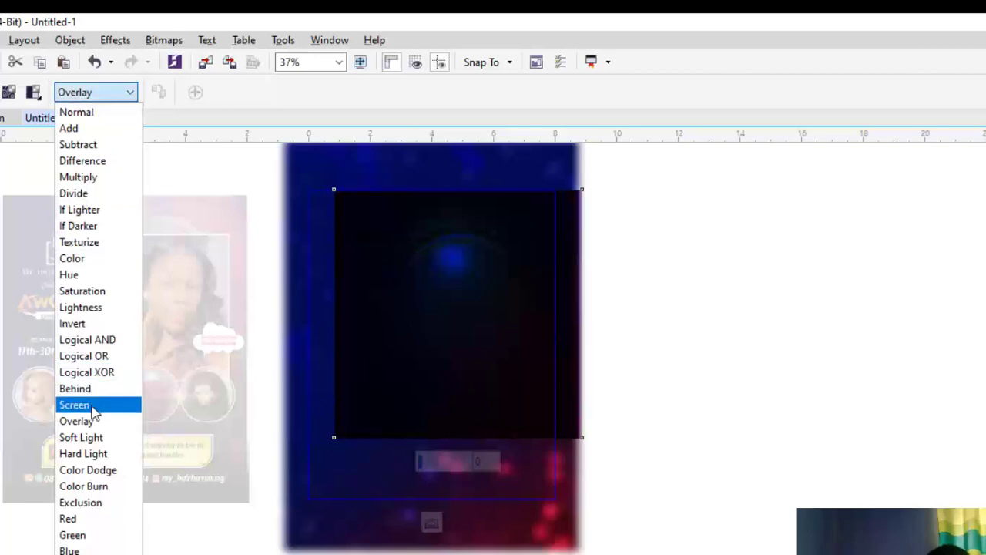
click(86, 403)
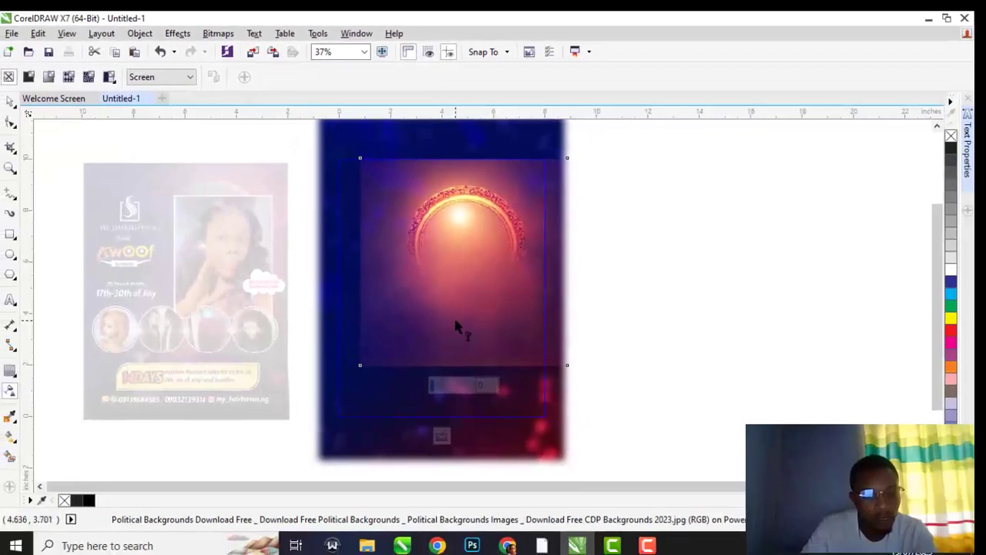
Add a linear transparency fade so only a faint orange glow remains near the top
drag(482, 301, 407, 409)
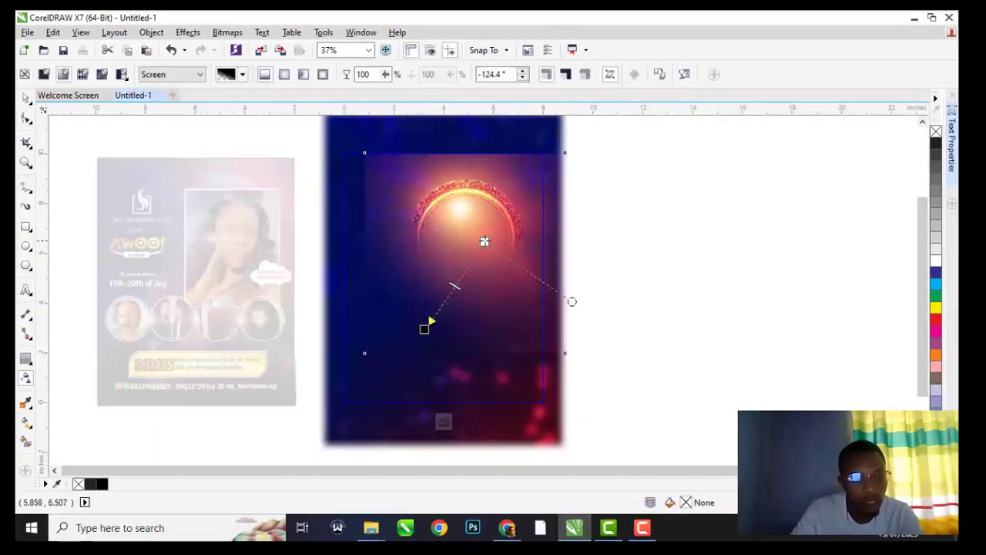
drag(484, 242, 494, 199)
drag(425, 328, 470, 300)
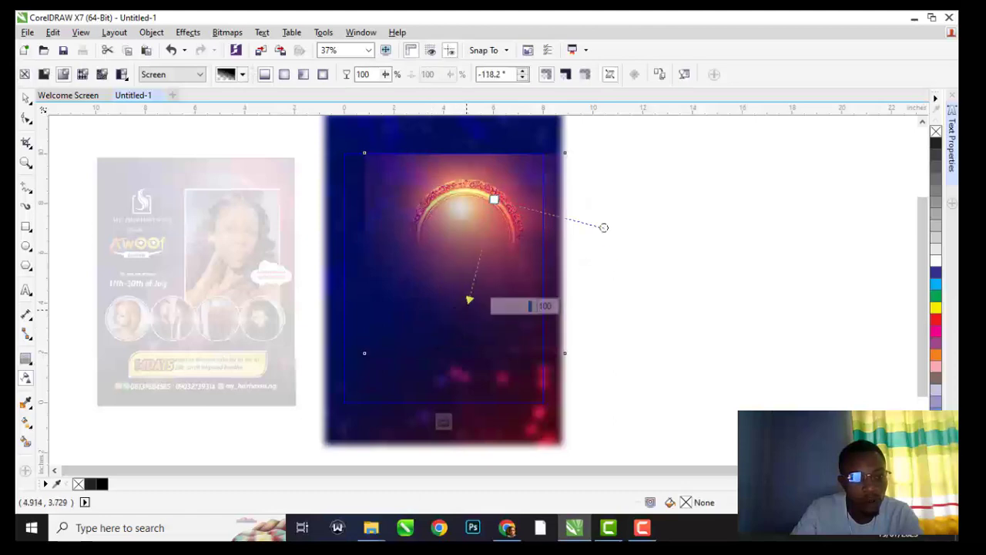
drag(496, 197, 505, 158)
key(ctrl+z)
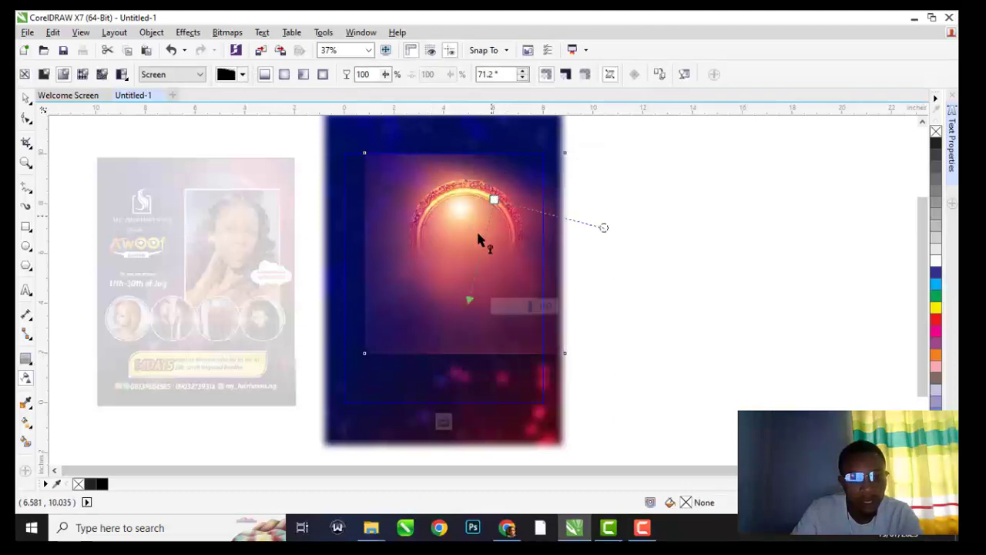
drag(495, 200, 517, 121)
click(464, 254)
drag(463, 253, 444, 297)
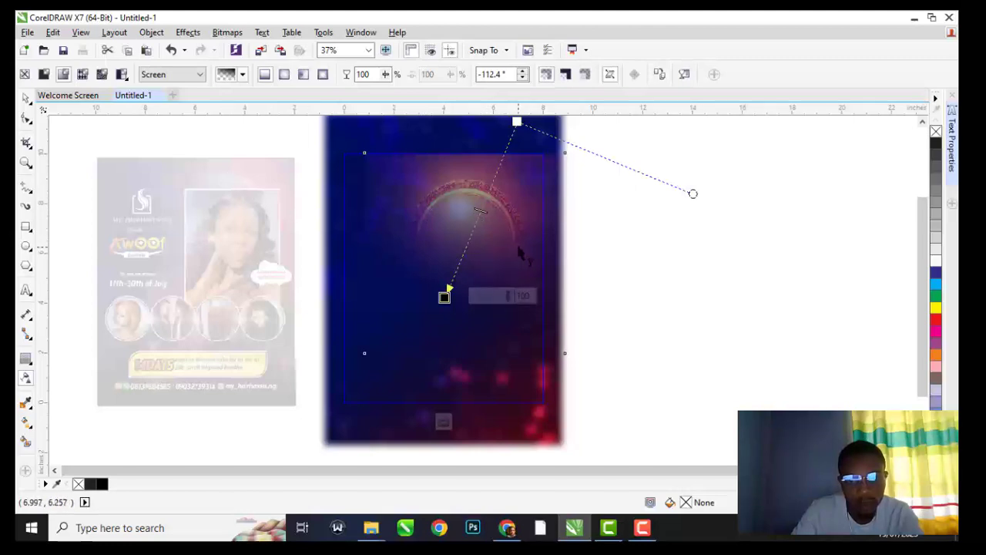
key(space)
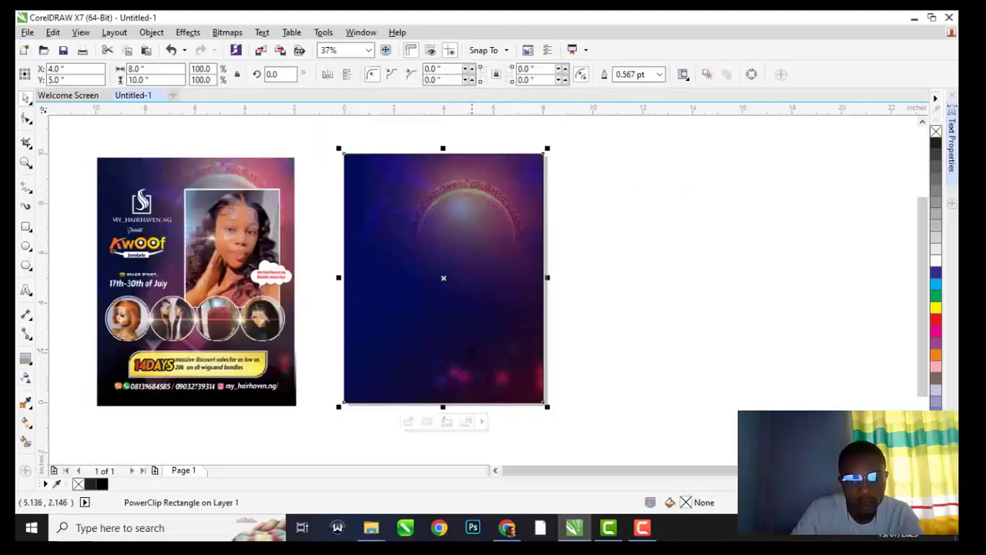
Import the Abstract Black Pink Square Background Pattern image onto the page
click(647, 304)
scroll(465, 258, down, 2)
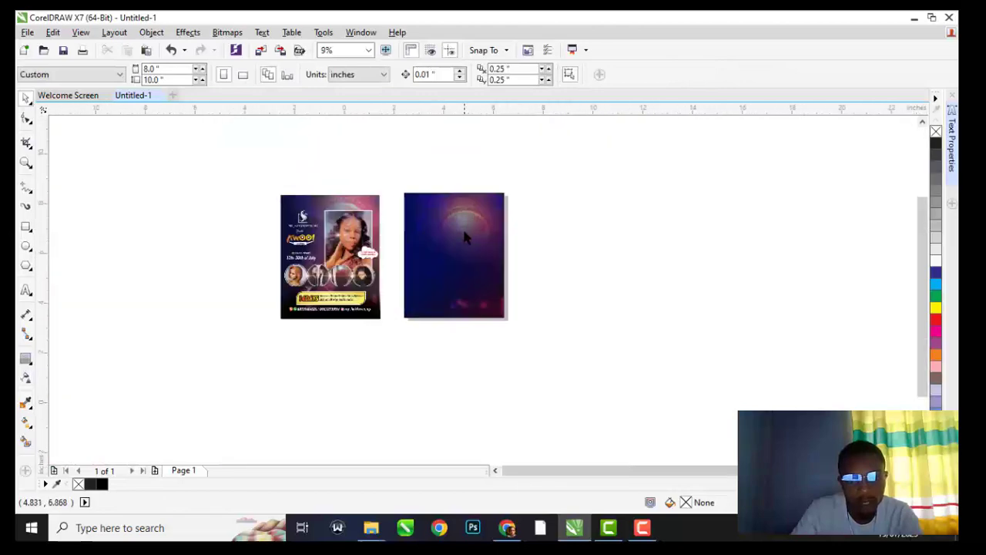
scroll(465, 237, up, 2)
key(ctrl+i)
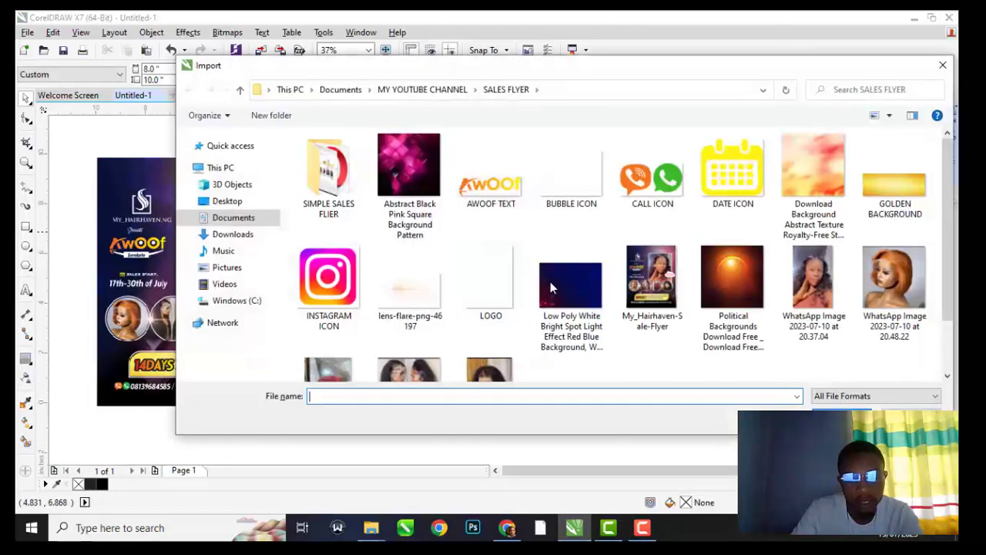
scroll(550, 281, down, 2)
scroll(565, 268, up, 2)
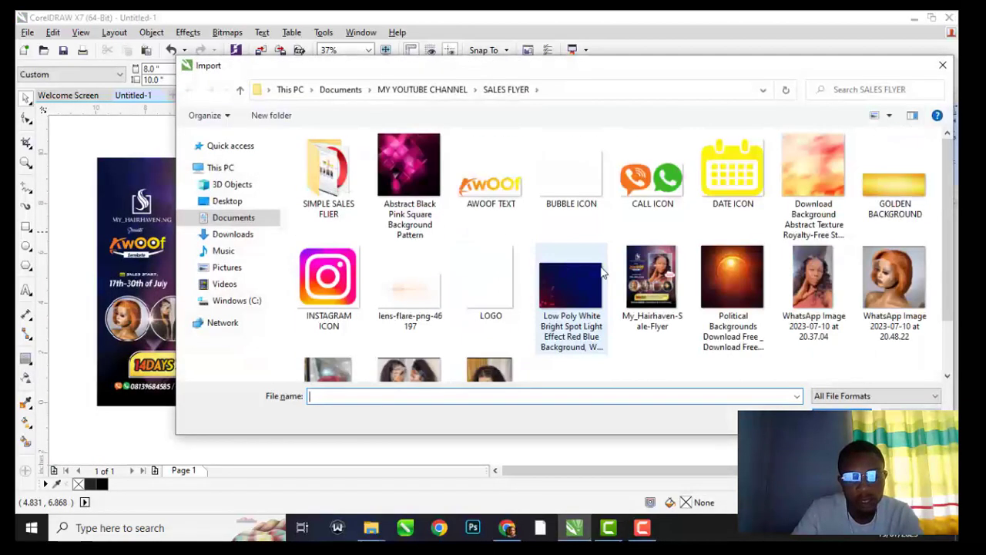
double_click(408, 164)
click(384, 239)
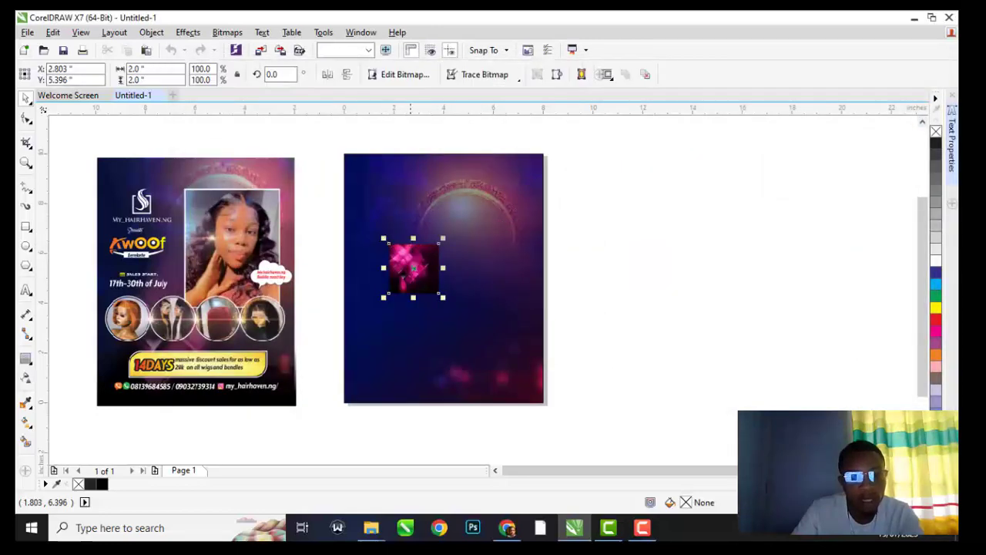
Enlarge the pink pattern to about 406.9% to span the page width and move it to the bottom edge
scroll(429, 246, up, 3)
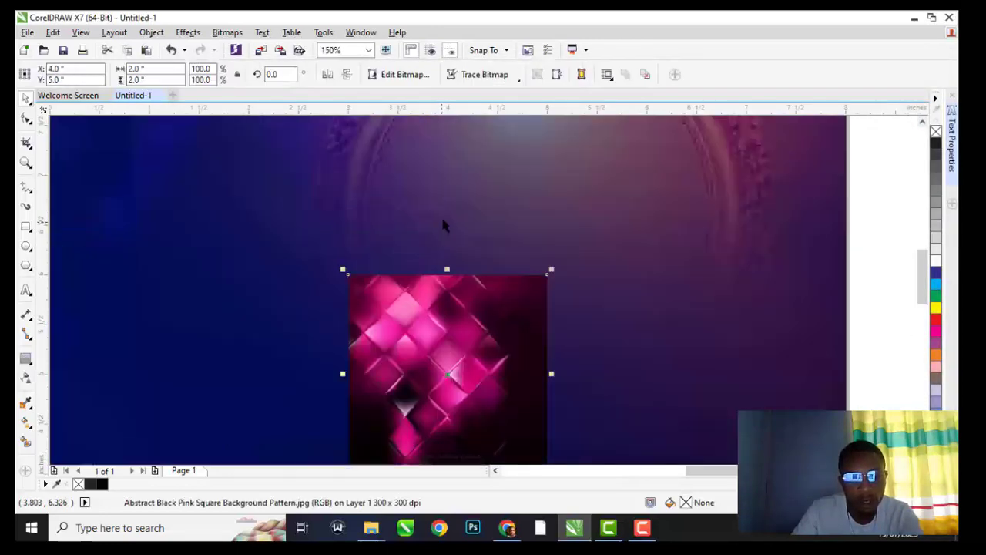
scroll(446, 227, down, 2)
drag(500, 243, 653, 167)
scroll(440, 214, up, 2)
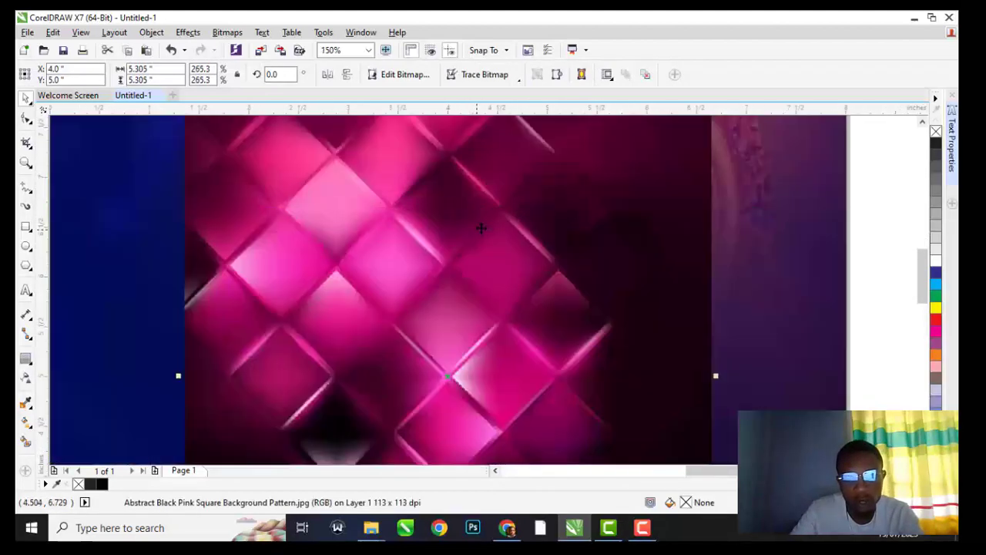
scroll(500, 248, down, 4)
drag(556, 215, 593, 173)
scroll(508, 381, up, 2)
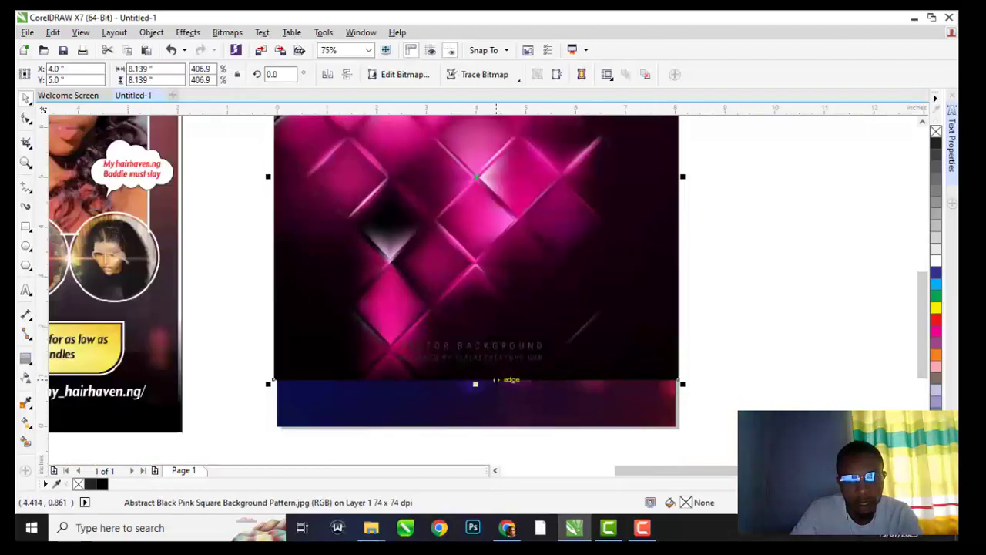
mouse_move(512, 380)
mouse_down()
mouse_move(514, 346)
mouse_move(520, 363)
mouse_up()
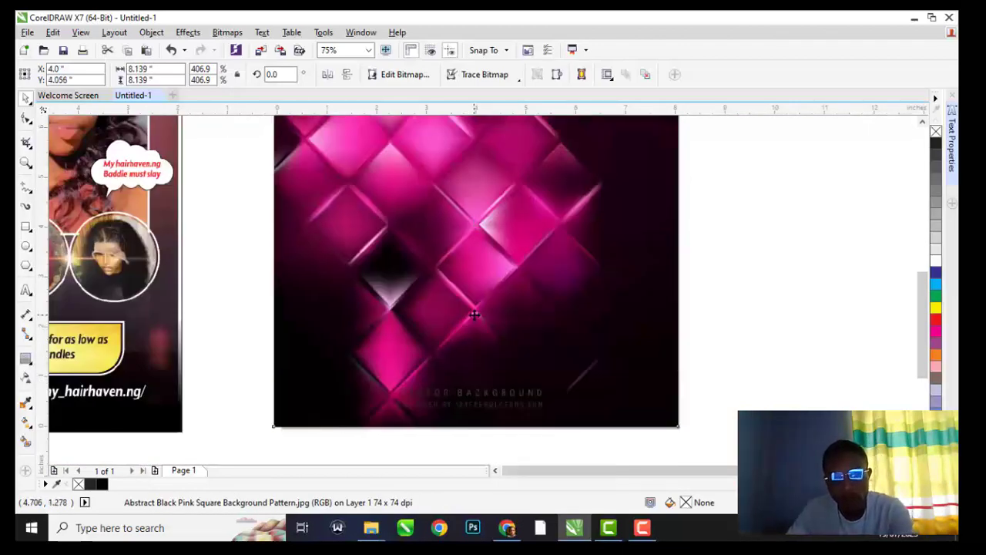
scroll(474, 311, down, 2)
Fade the pink pattern upward into the purple with a linear transparency
click(25, 379)
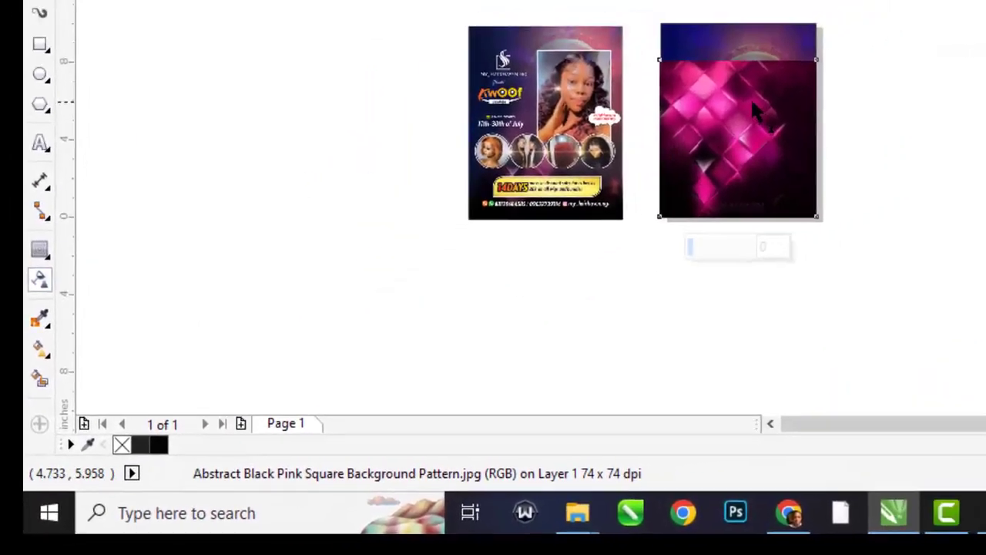
scroll(851, 46, up, 1)
drag(459, 309, 461, 351)
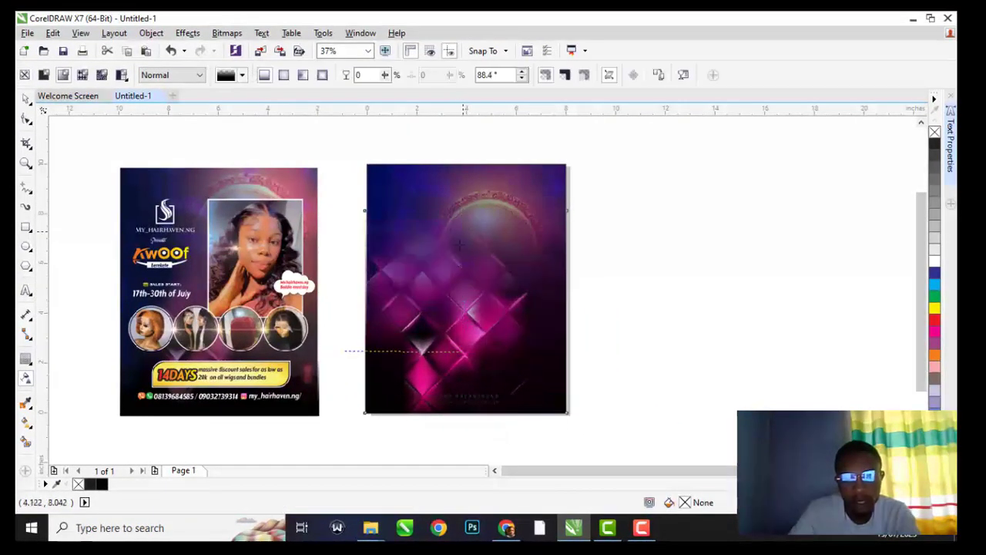
drag(465, 209, 458, 257)
drag(461, 352, 461, 369)
click(25, 99)
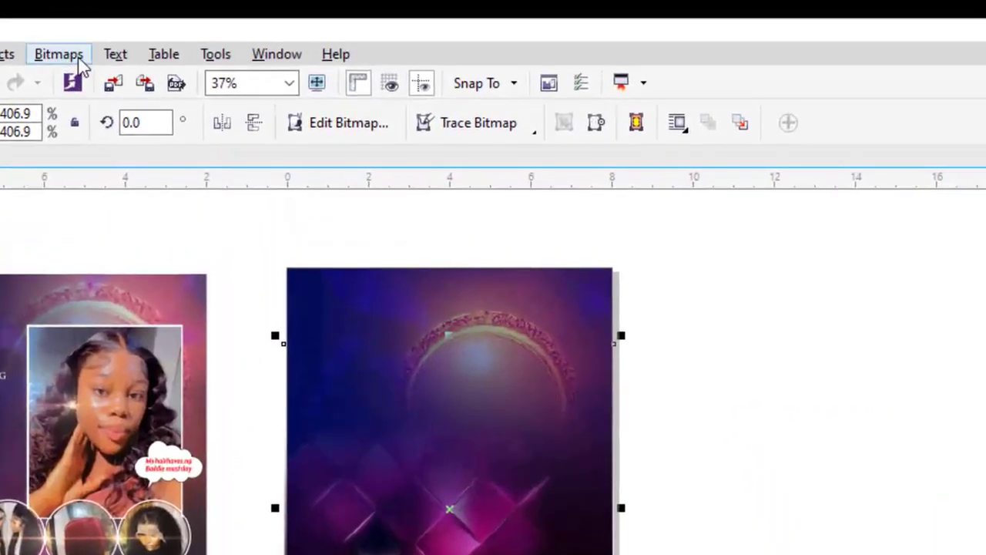
Convert the faded pink pattern into a single bitmap
click(235, 34)
click(77, 80)
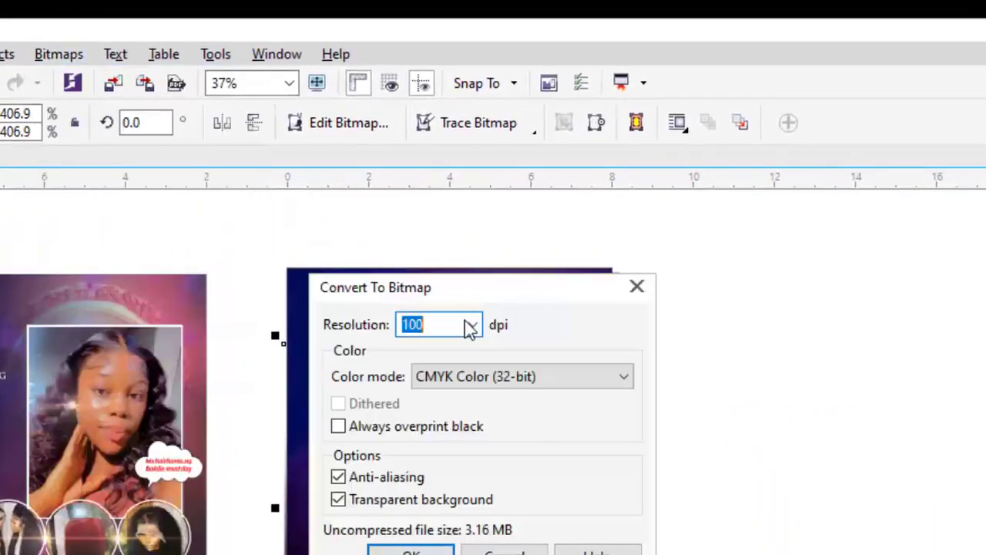
click(413, 549)
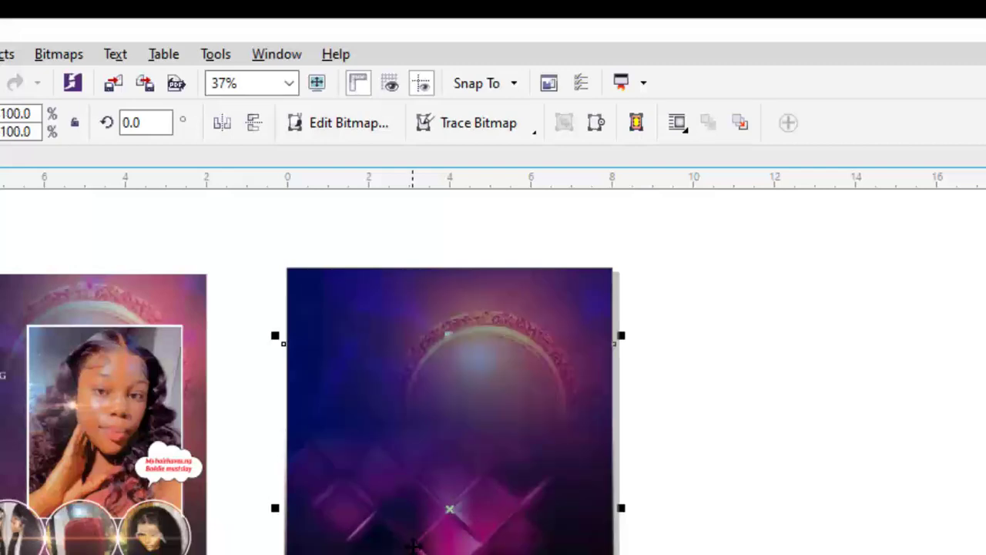
key(Escape)
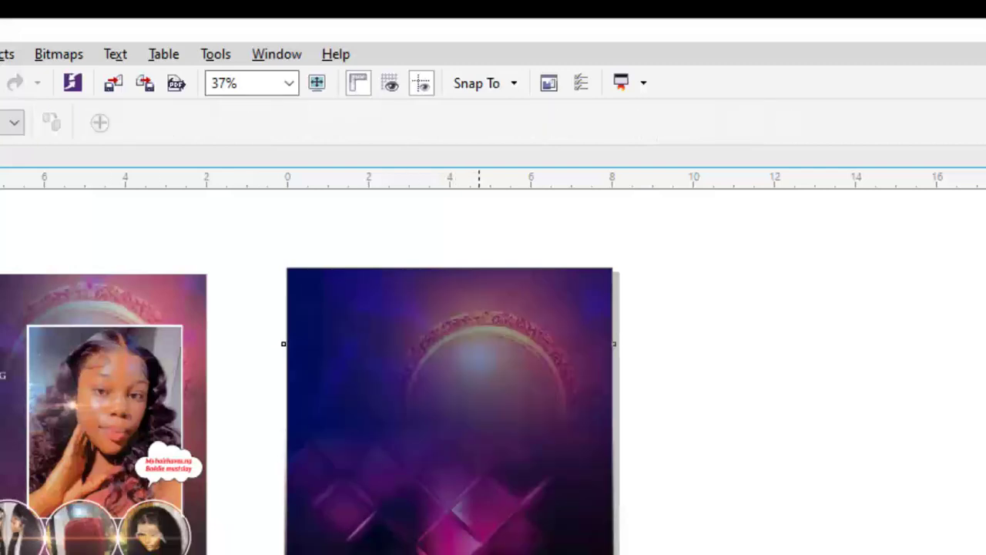
Redraw the bitmap's transparency fade at about -90.6° for a softer blend at the top
click(565, 551)
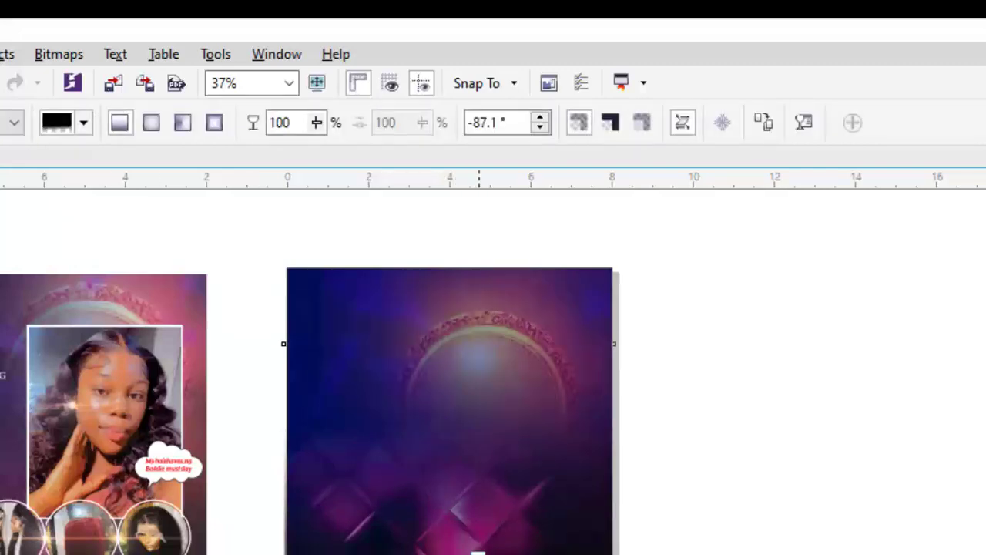
drag(478, 551, 474, 508)
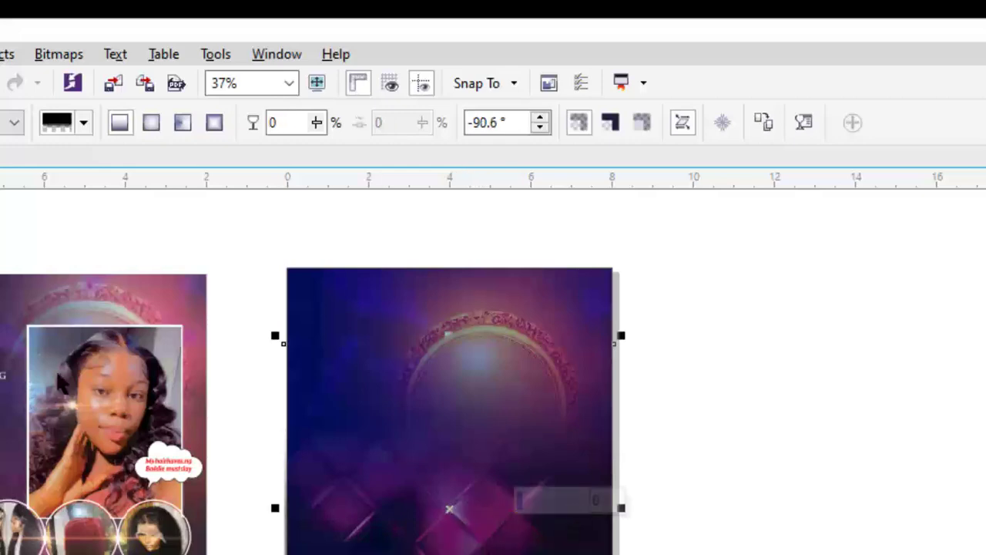
key(space)
click(794, 537)
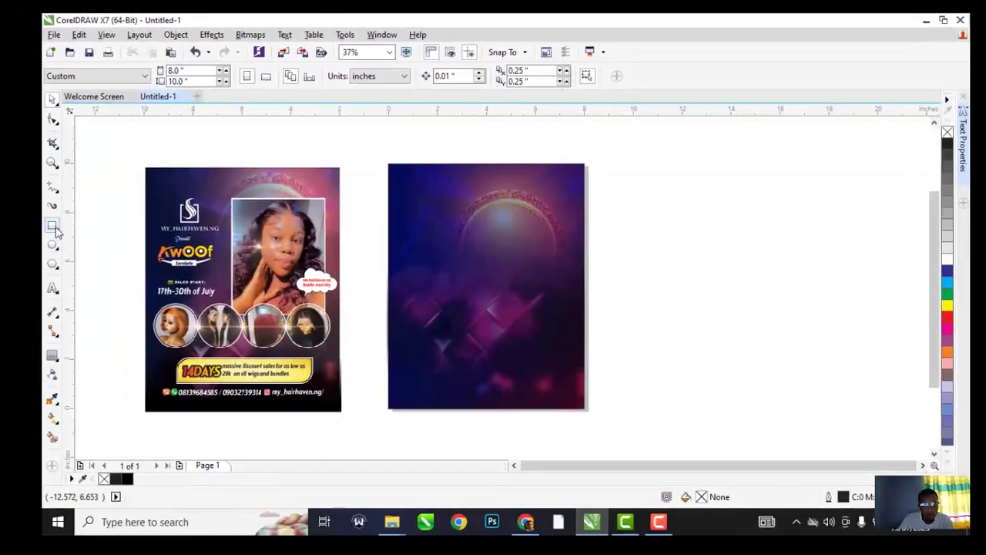
click(54, 229)
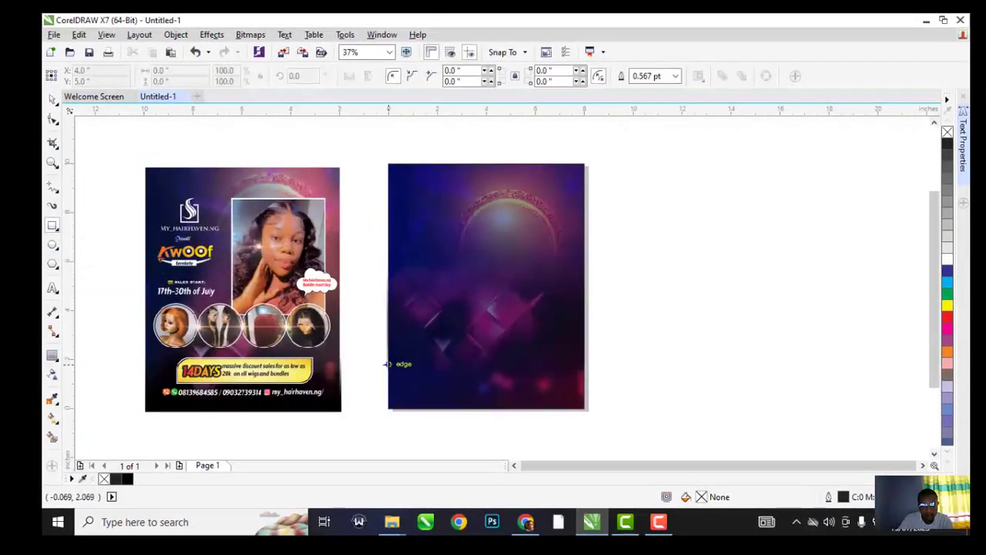
Draw a black, outline-free rectangle about 8.0 x 2.458 inches across the page bottom
drag(388, 366, 588, 412)
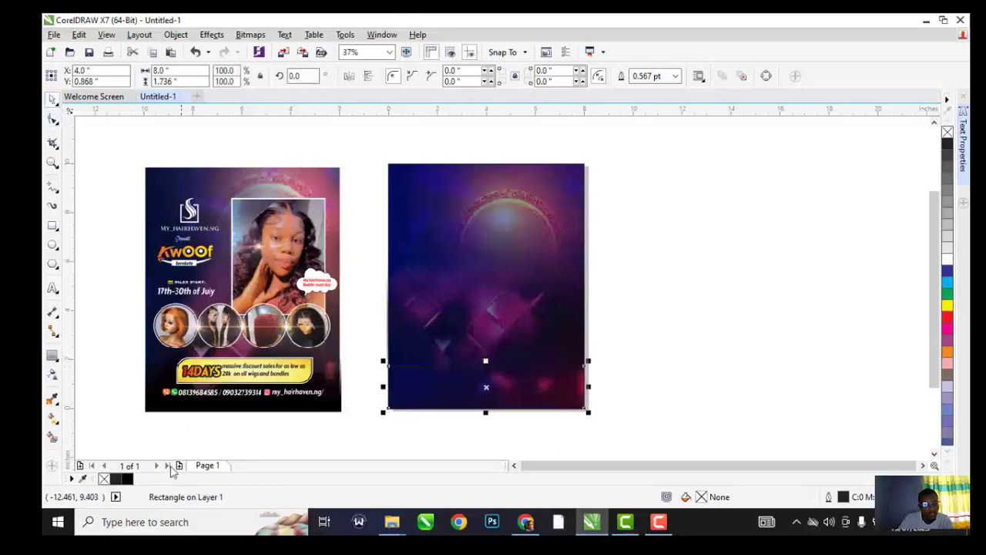
click(127, 479)
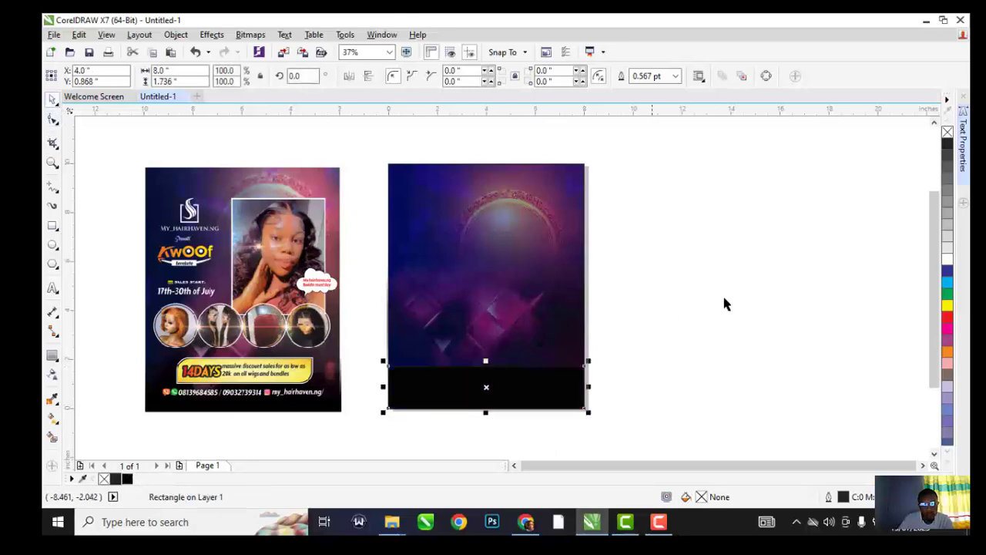
double_click(703, 500)
click(887, 425)
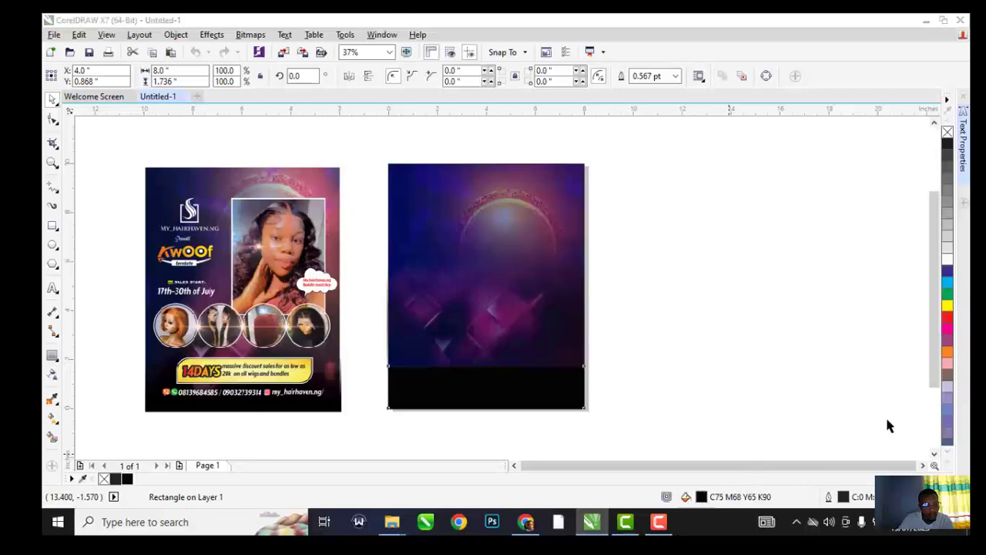
click(582, 394)
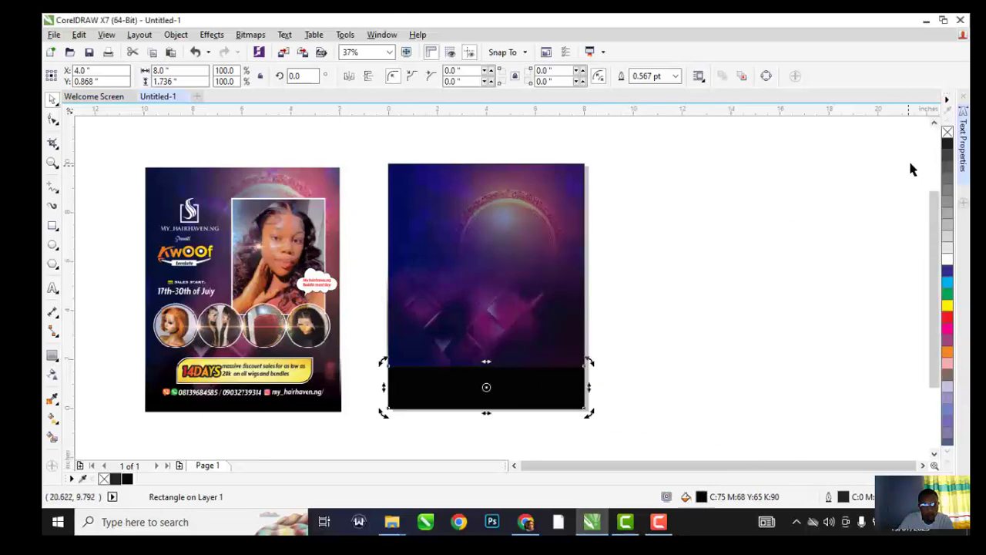
right_click(948, 132)
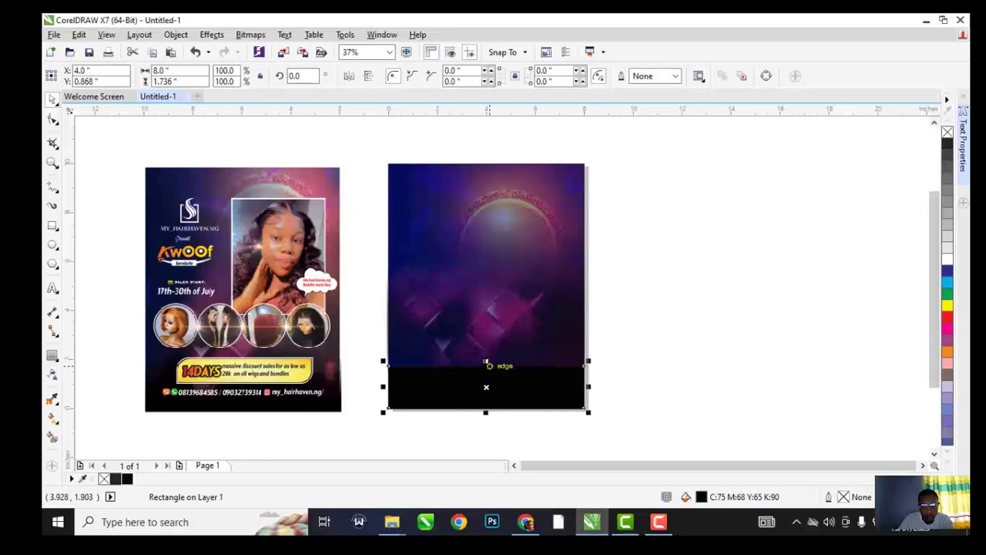
drag(486, 363, 486, 344)
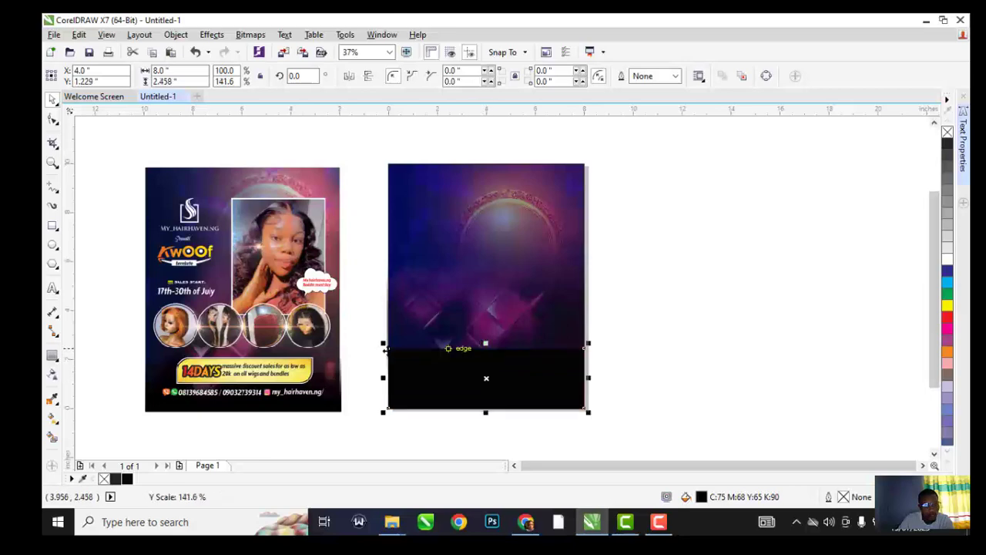
Fade the black band to clear toward its top with a linear transparency
click(52, 376)
scroll(535, 405, up, 2)
drag(469, 378, 466, 315)
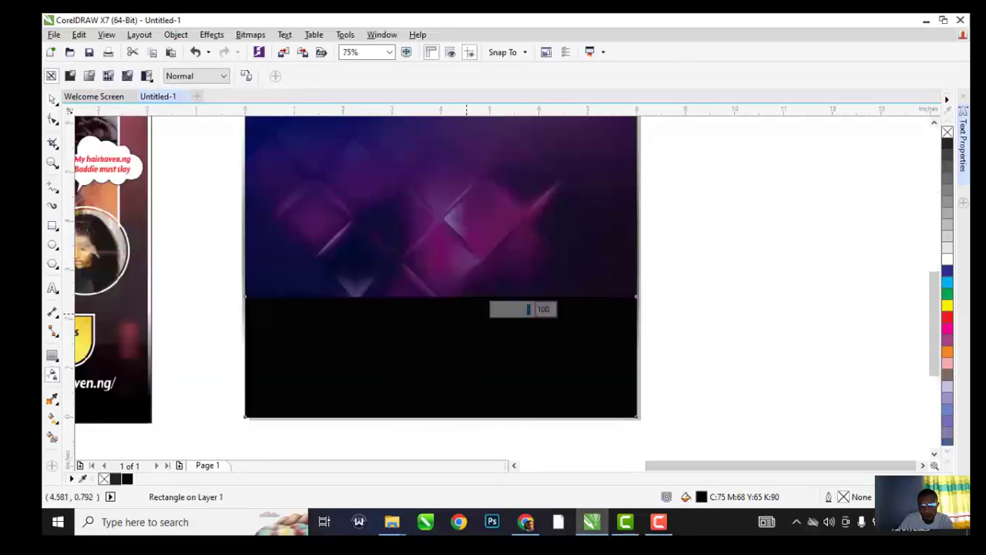
drag(463, 385, 468, 399)
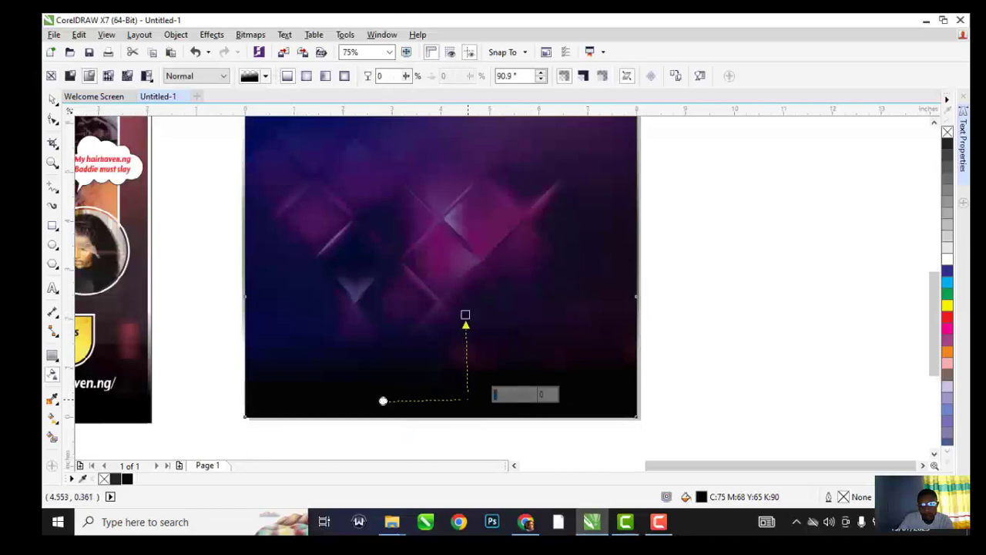
click(51, 98)
drag(438, 292, 442, 257)
key(ctrl+z)
click(451, 385)
scroll(473, 275, down, 3)
Marquee-select the blue frame, pink pattern and black band and group them with Ctrl+G
click(582, 255)
scroll(499, 262, up, 1)
scroll(499, 269, up, 3)
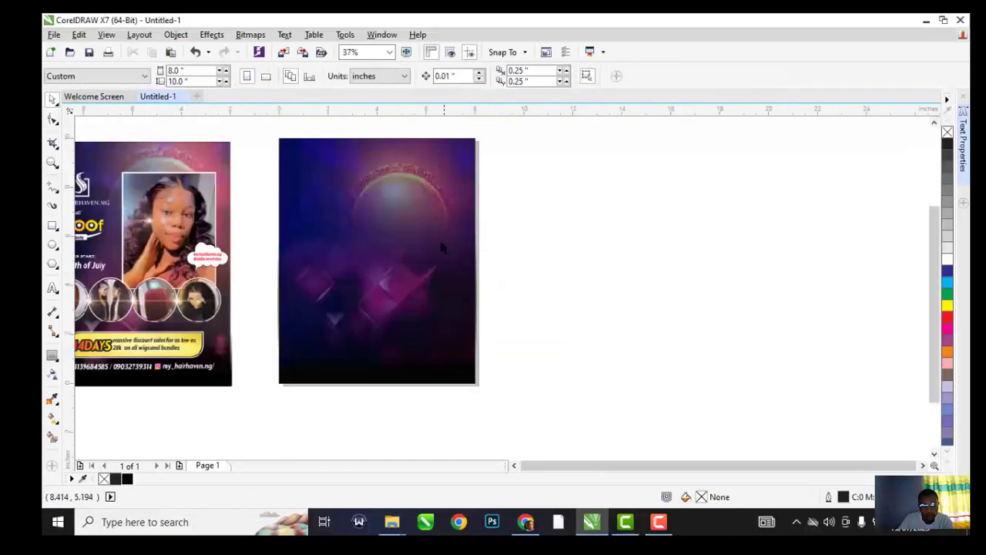
scroll(440, 246, down, 3)
scroll(423, 223, up, 1)
drag(555, 192, 363, 376)
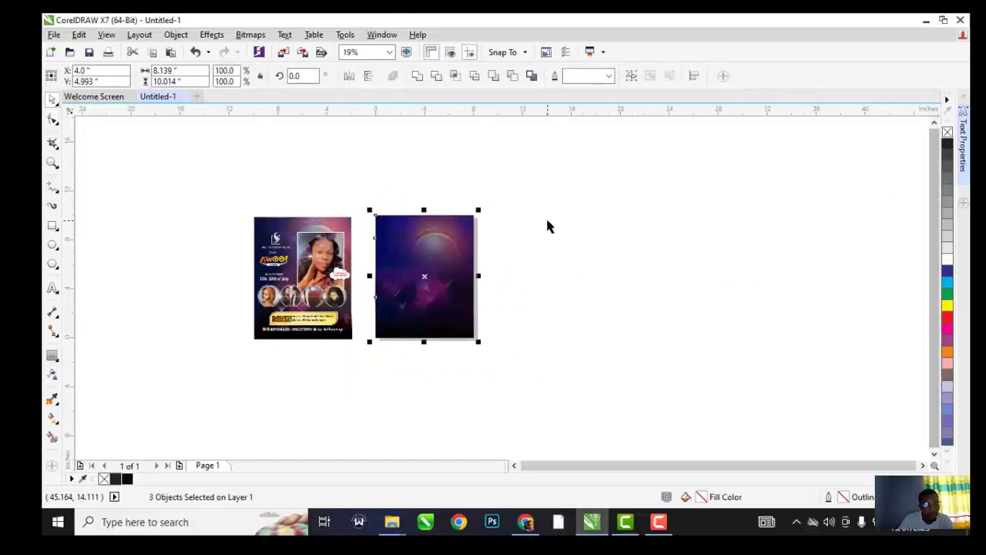
key(ctrl+g)
scroll(447, 281, up, 1)
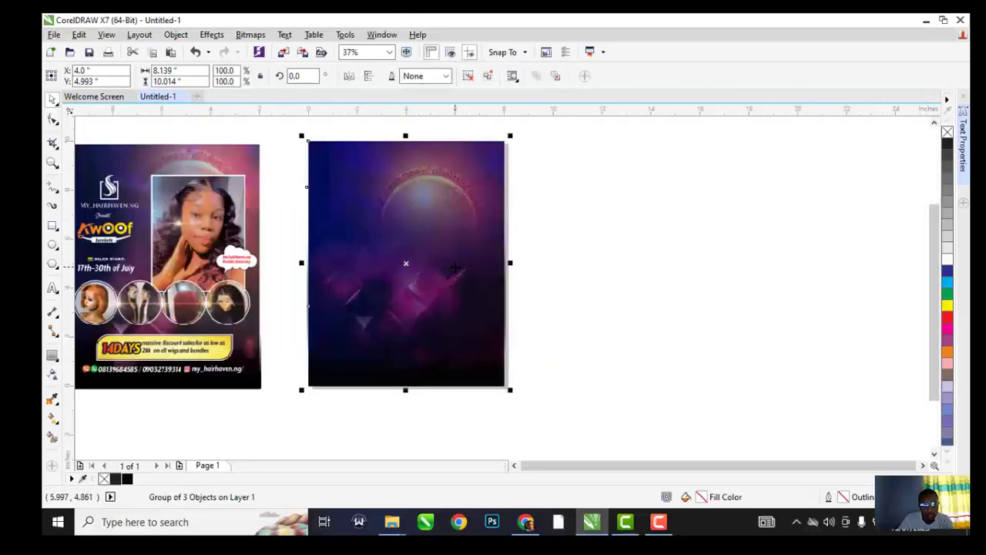
click(579, 256)
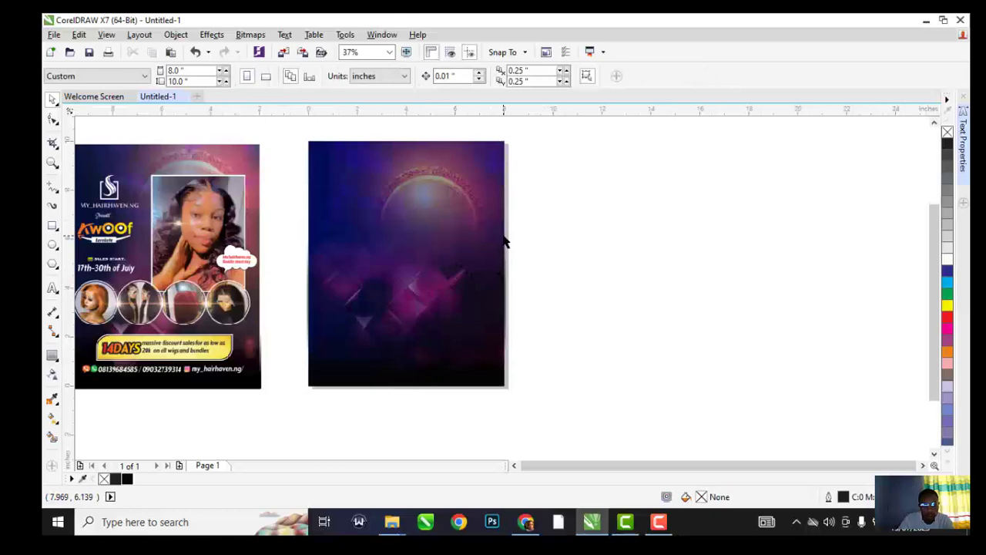
Import the LOGO image and Quick Trace it into vector shapes
key(ctrl+i)
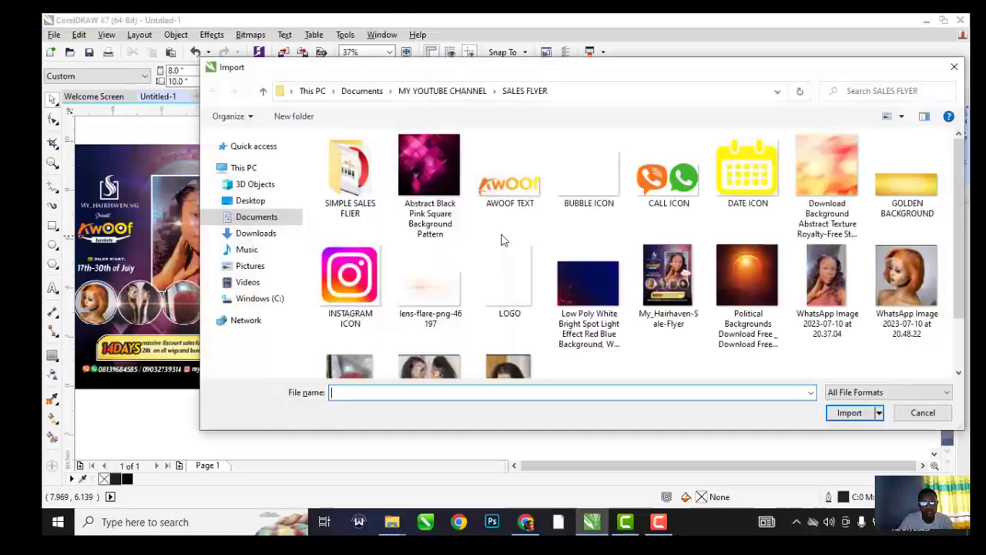
double_click(507, 282)
click(362, 237)
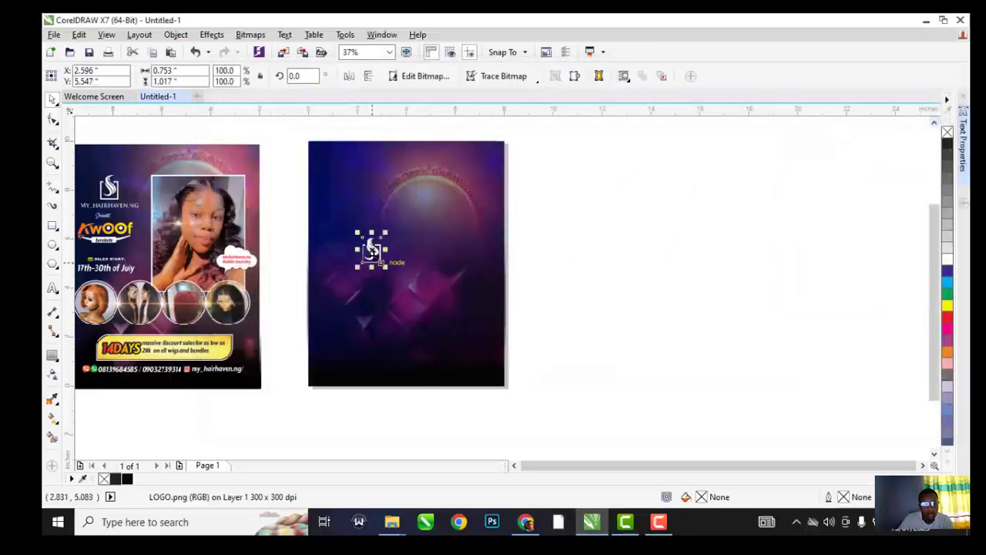
scroll(391, 307, up, 2)
click(499, 76)
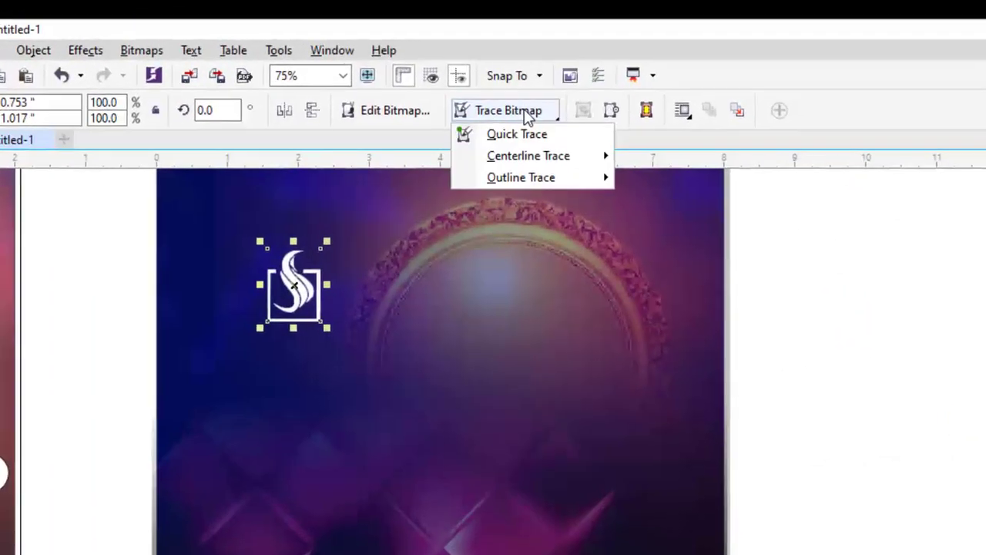
click(517, 135)
Delete the original bitmap and position the traced white logo at the page's top-left
mouse_move(294, 286)
mouse_down()
mouse_move(485, 287)
mouse_move(370, 259)
mouse_up()
click(312, 295)
key(Delete)
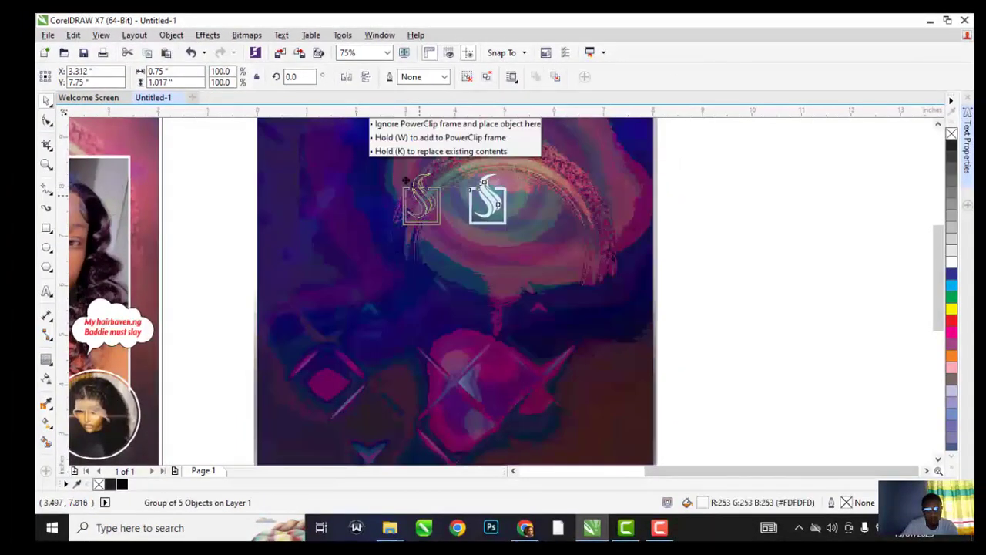
drag(416, 183, 351, 185)
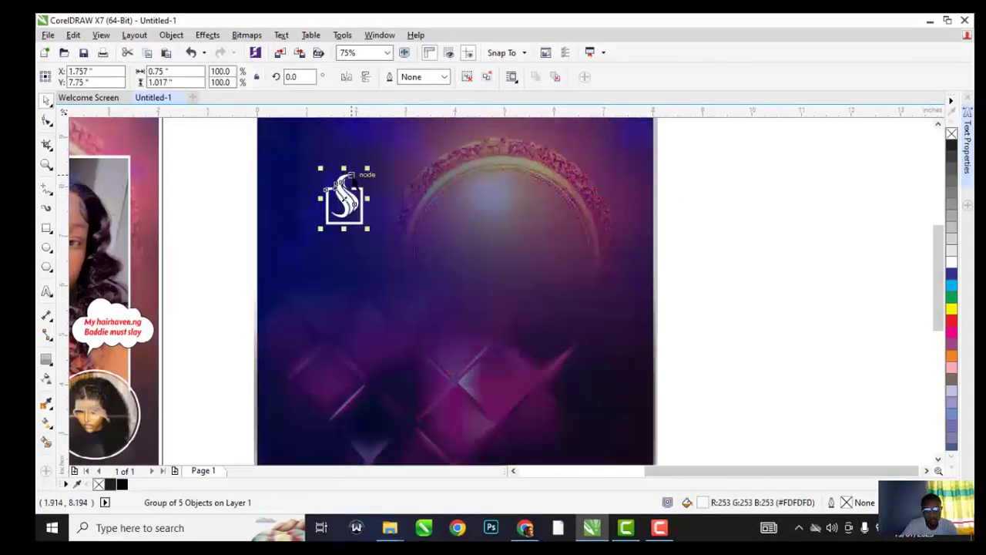
scroll(374, 189, up, 4)
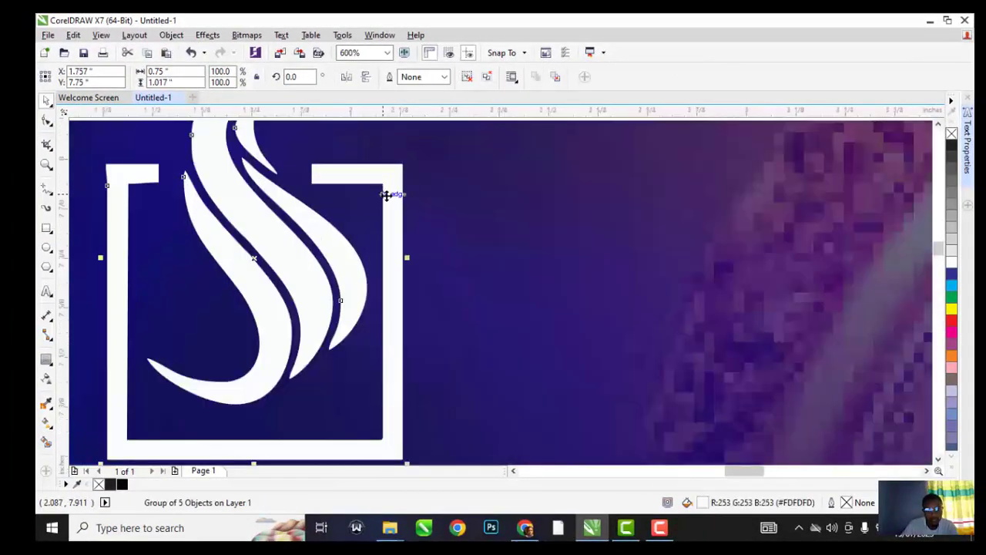
scroll(417, 207, down, 5)
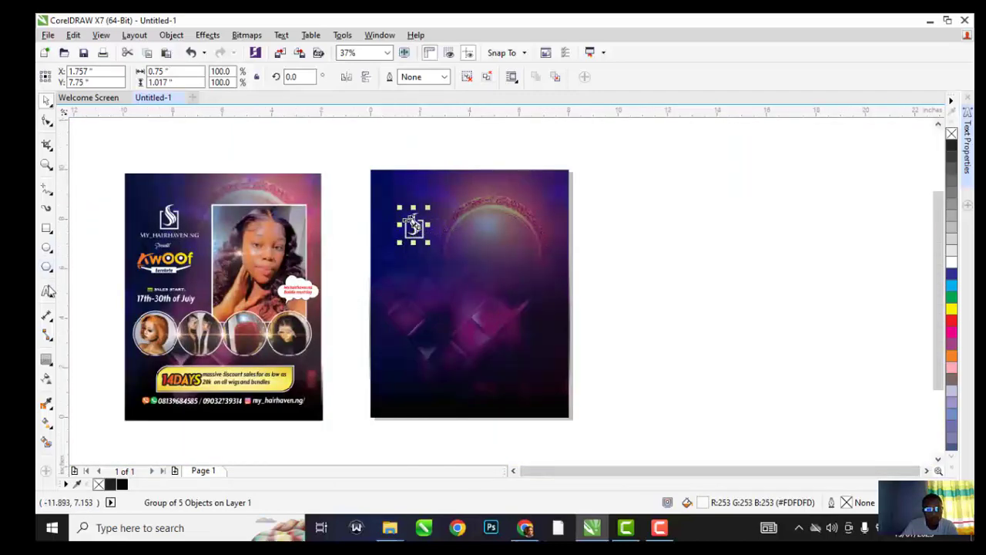
click(392, 286)
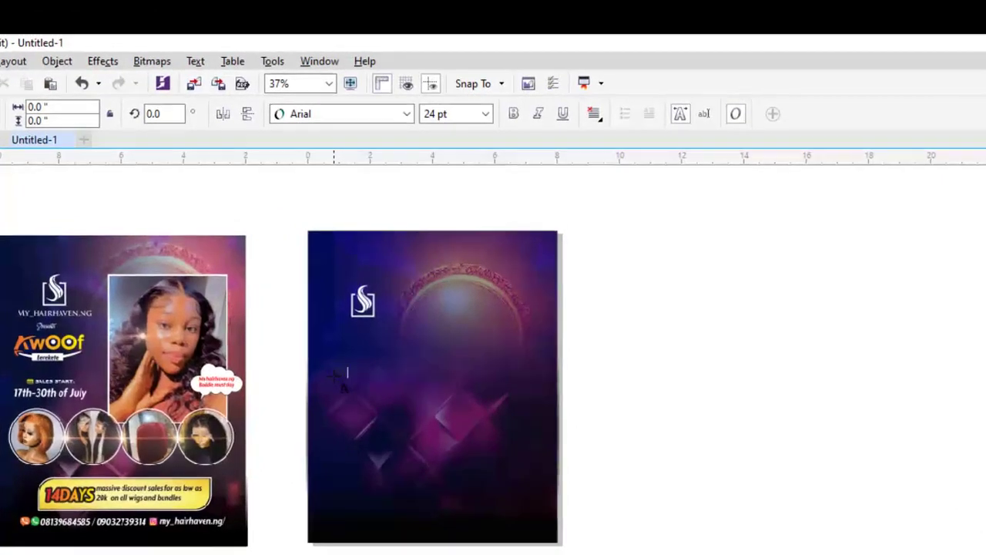
Type MY_HAIRHAVEN.NG on the flyer and set it in Trajan Pro
click(336, 376)
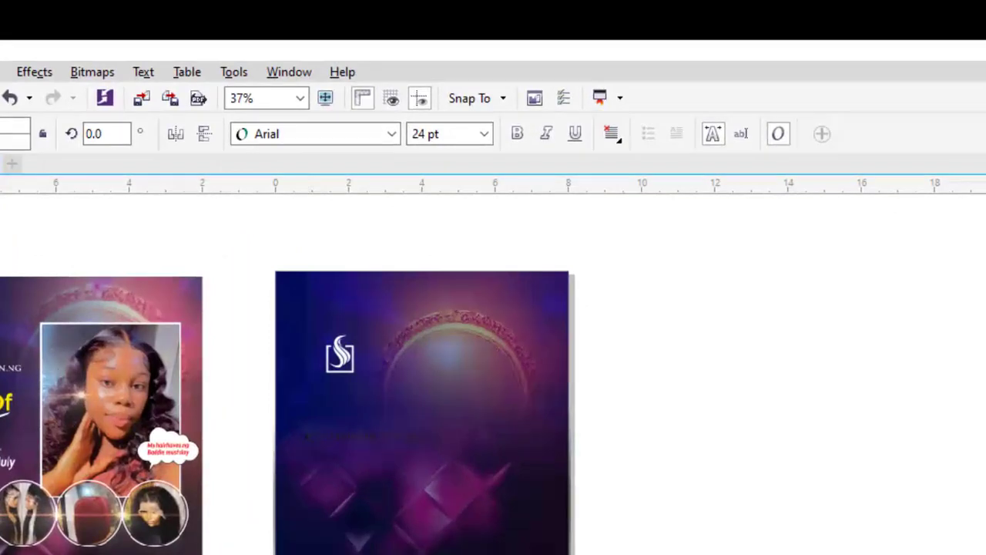
key(ctrl+space)
scroll(280, 436, up, 1)
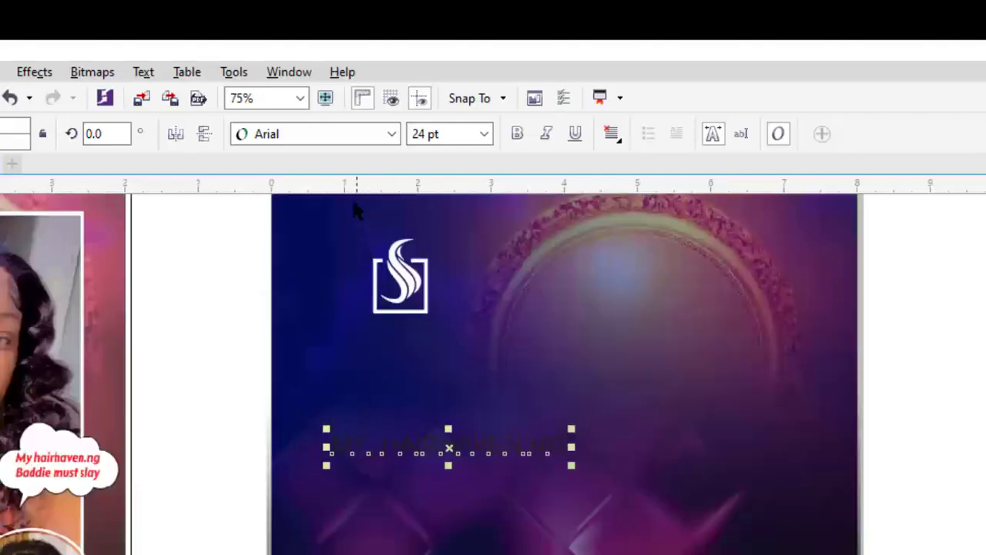
click(391, 134)
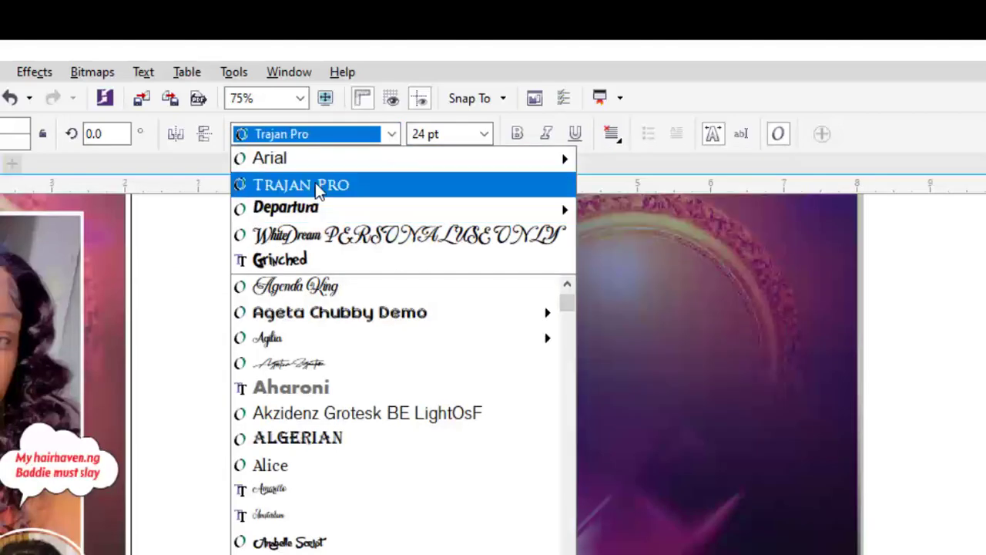
click(318, 190)
Move the title beneath the logo, centre-align them, and shift both slightly right
drag(414, 438, 370, 322)
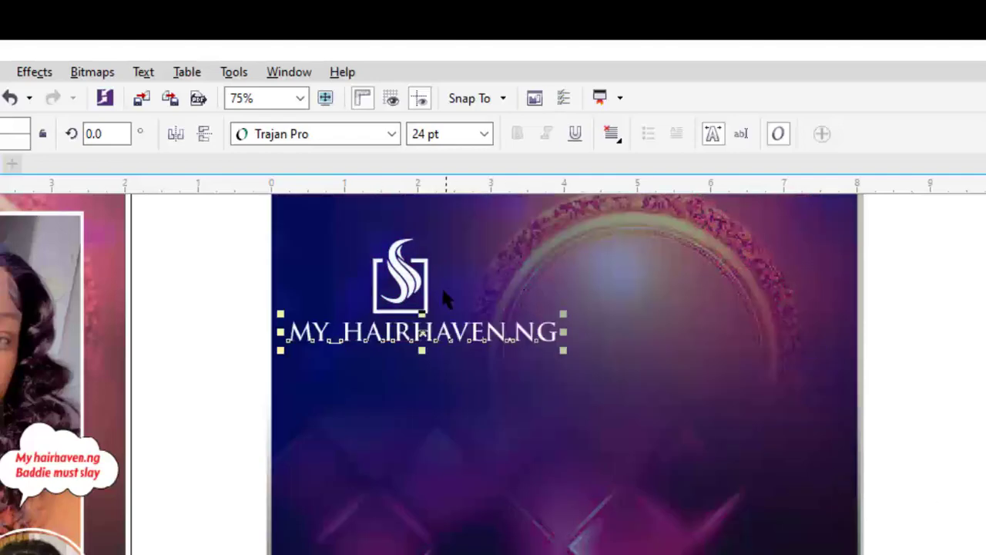
scroll(426, 312, up, 2)
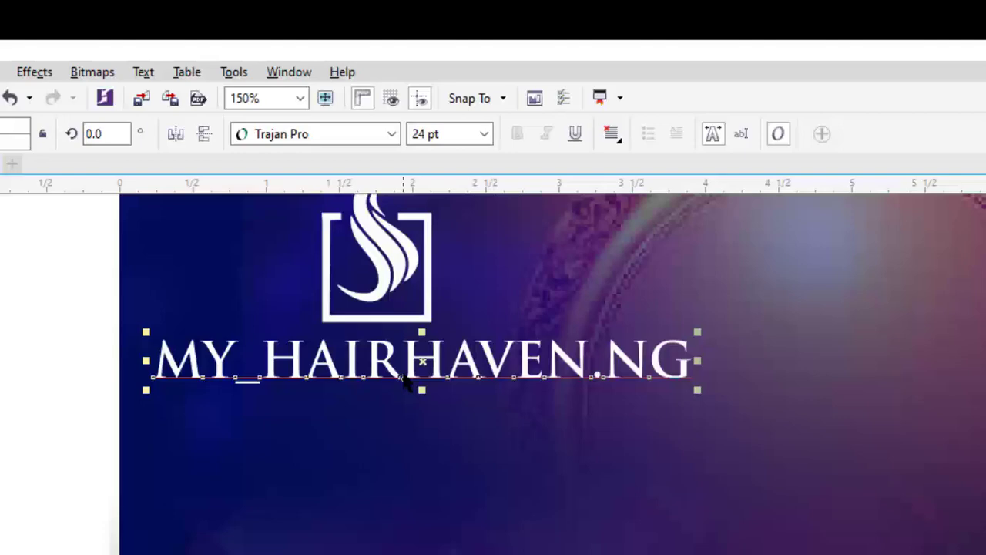
shift+click(414, 322)
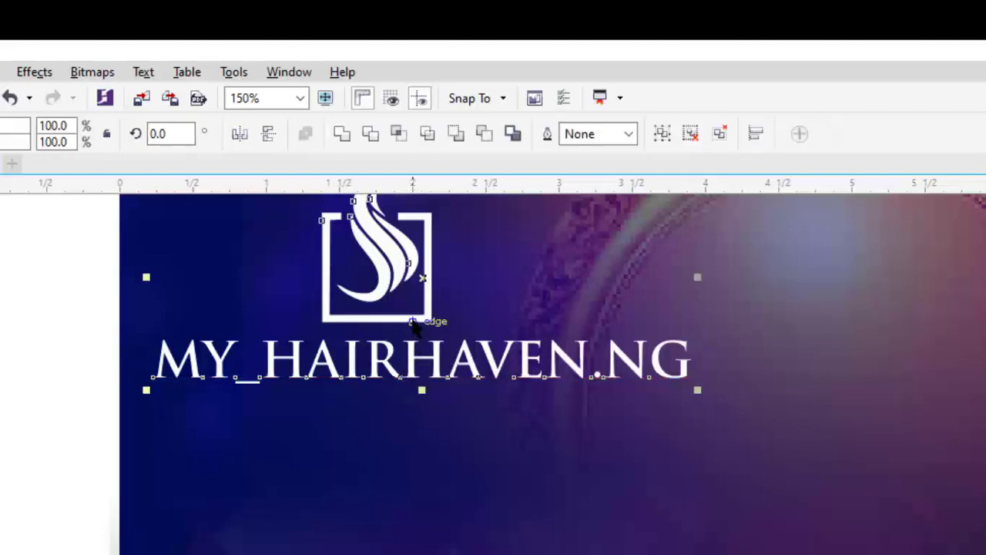
key(c)
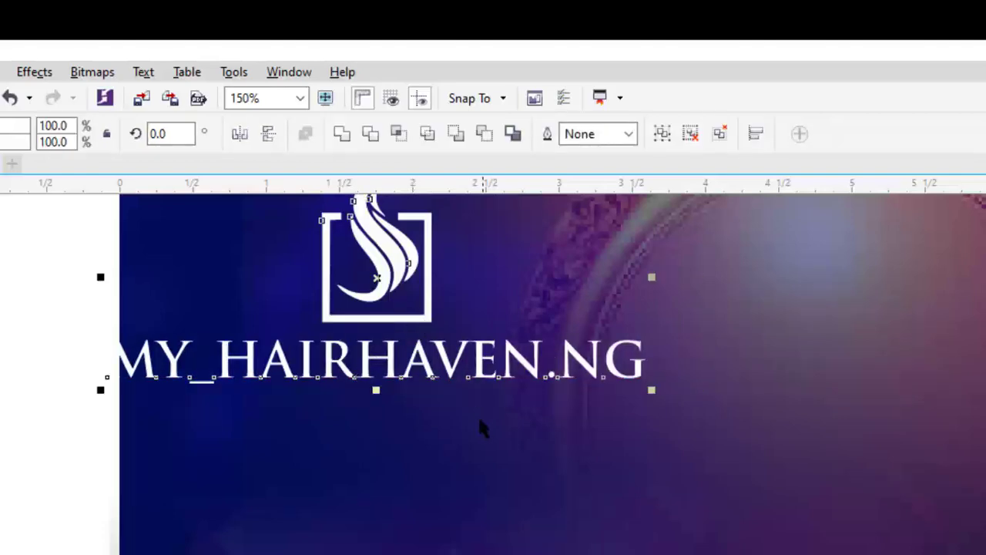
scroll(484, 425, down, 2)
scroll(443, 381, up, 1)
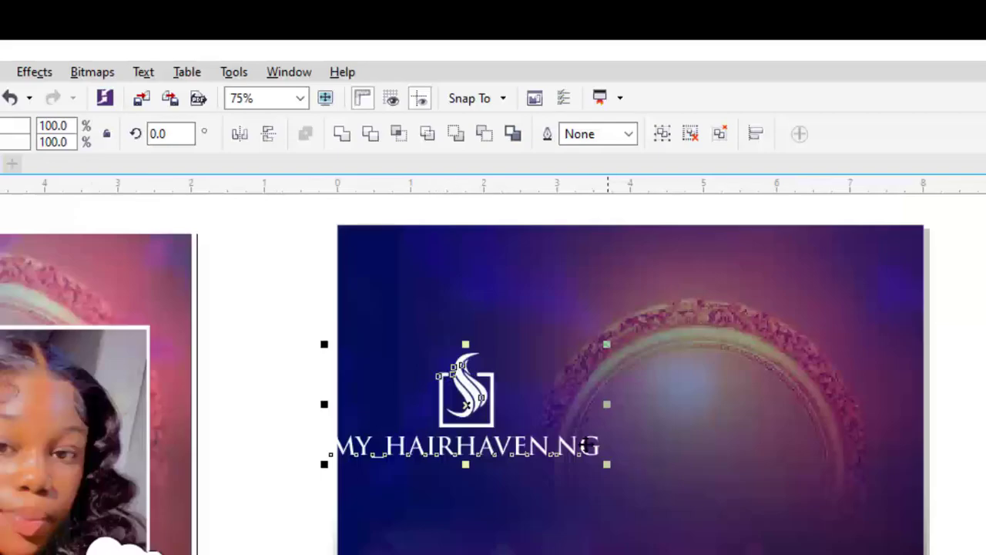
drag(470, 397, 517, 397)
Resize the title to 20 pt and re-centre it under the logo
scroll(412, 332, down, 1)
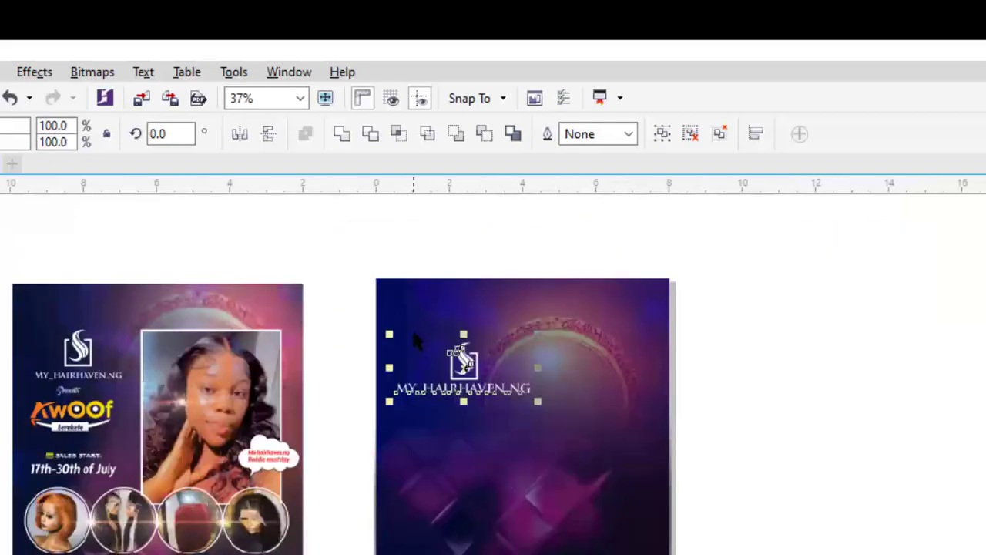
click(372, 235)
scroll(488, 387, up, 1)
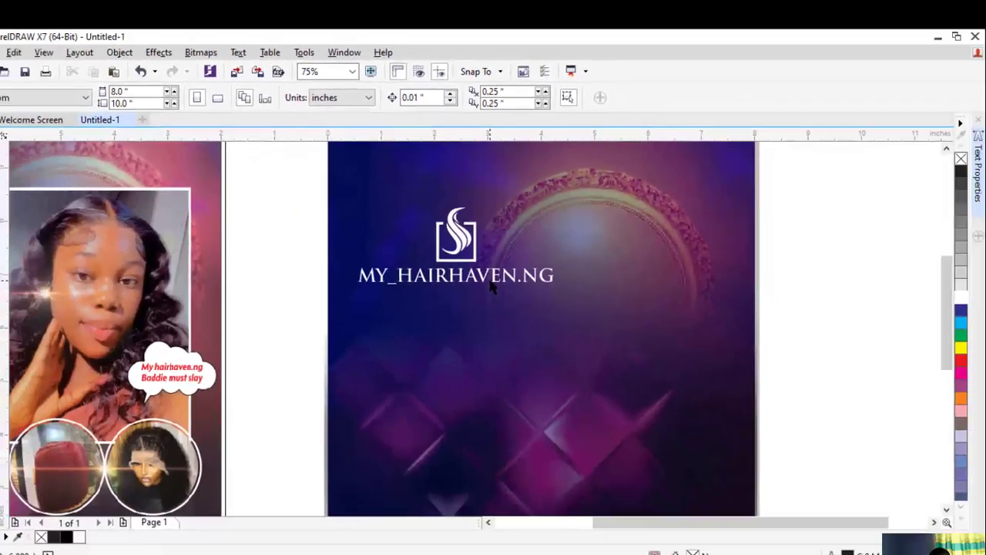
click(492, 282)
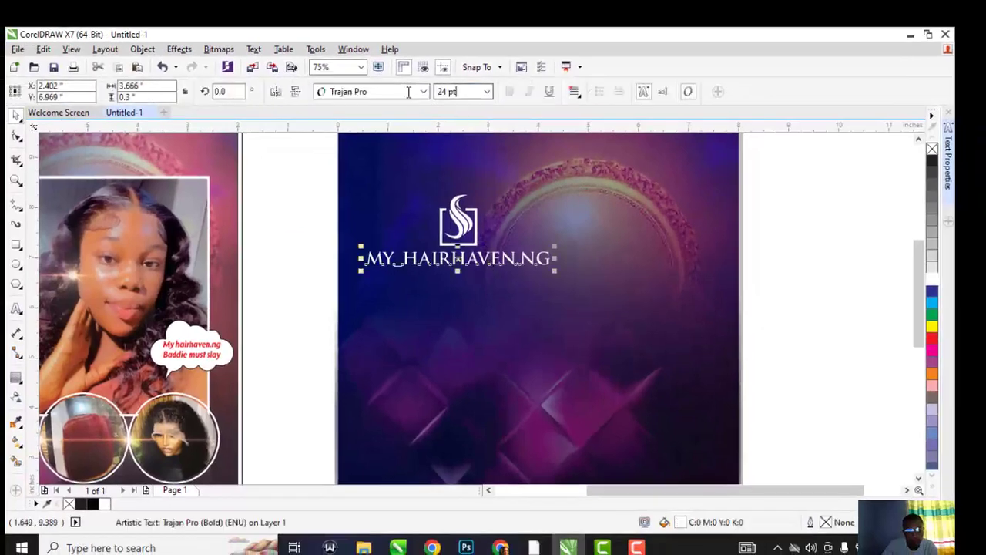
drag(408, 93, 340, 100)
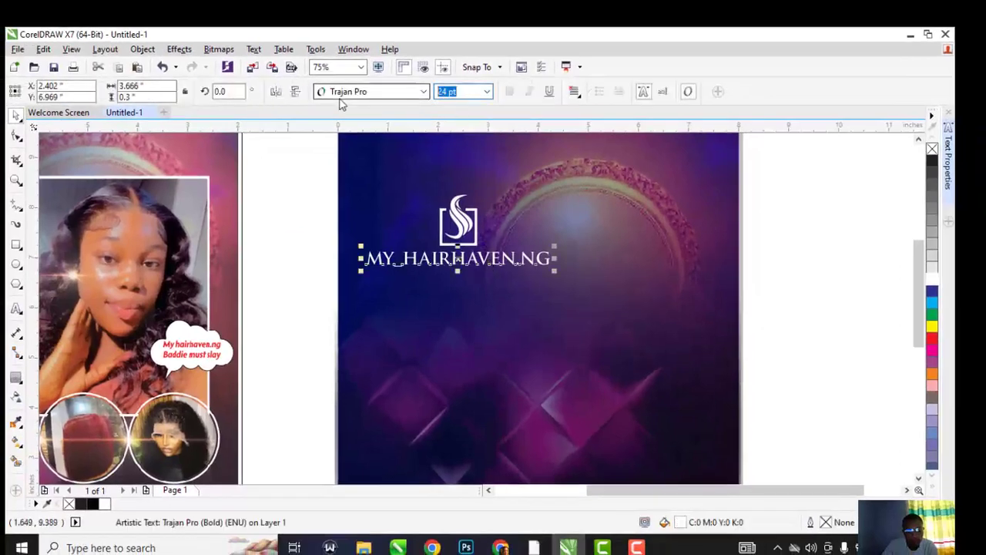
key(Return)
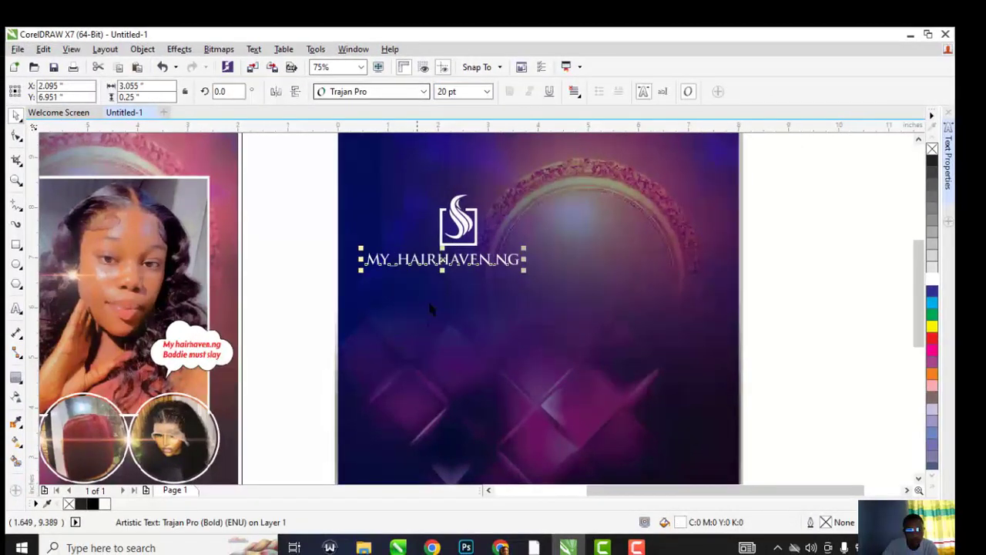
shift+click(457, 247)
key(c)
click(260, 173)
scroll(422, 207, down, 1)
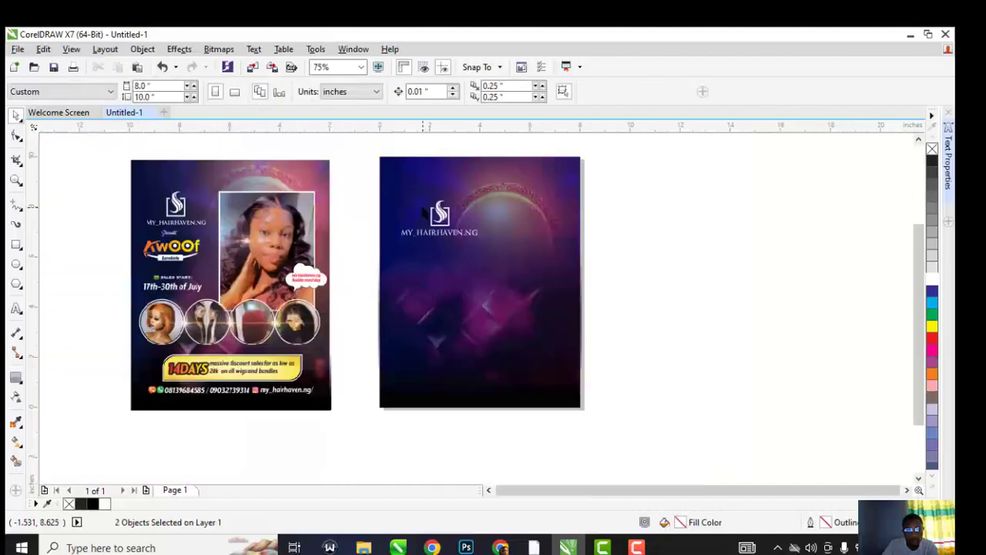
Zoom to compare the pages, then start a new text line below the MY_HAIRHAVEN.NG title
scroll(197, 240, up, 1)
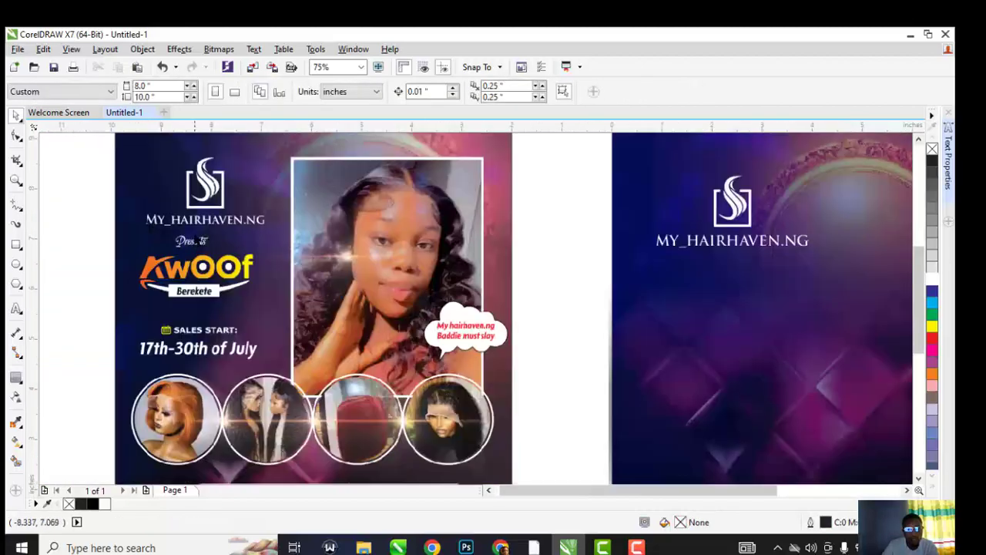
scroll(197, 240, down, 1)
scroll(197, 240, up, 1)
scroll(197, 240, up, 1)
scroll(197, 239, down, 2)
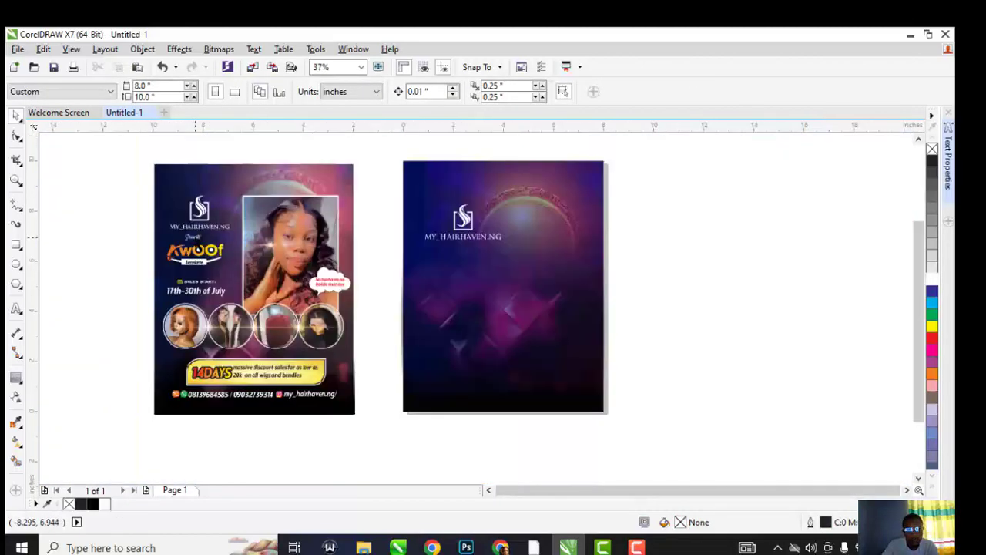
scroll(197, 240, up, 1)
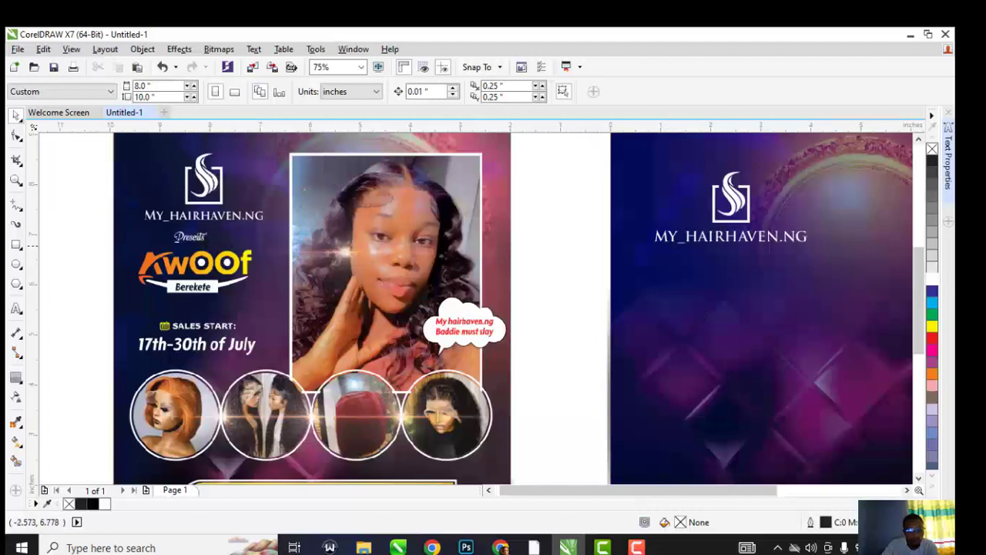
click(638, 540)
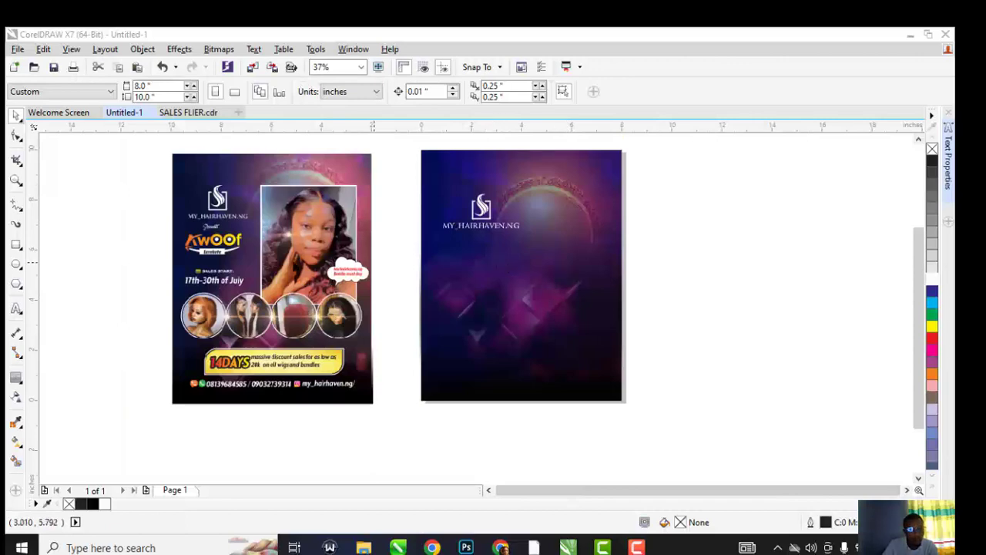
click(16, 307)
click(477, 295)
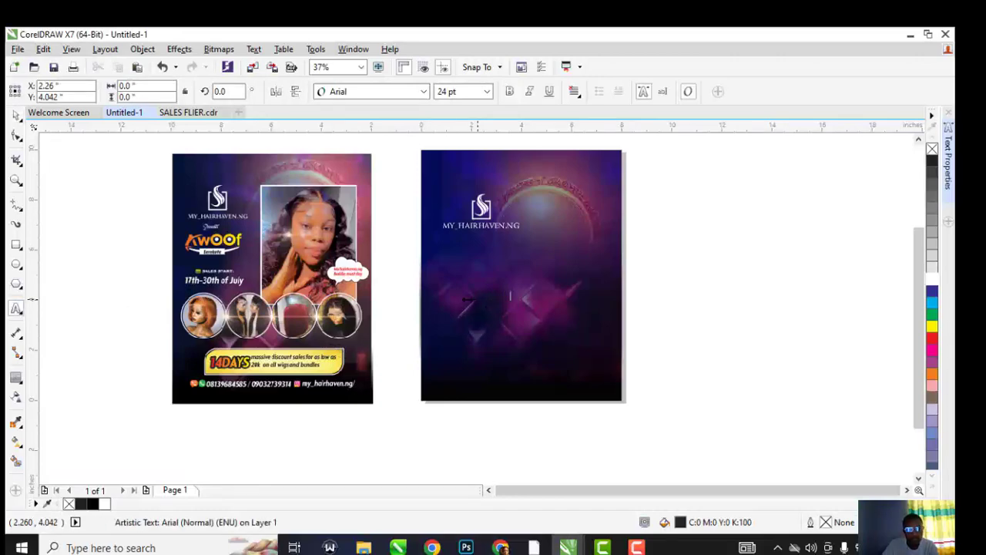
Enlarge the Presents text, move it under the title and colour it white
click(16, 115)
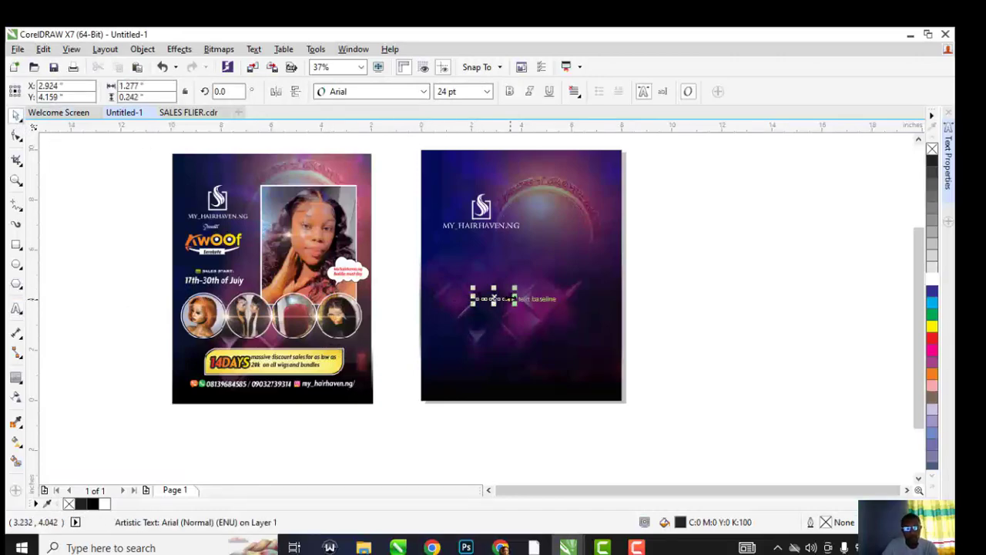
drag(514, 288, 580, 275)
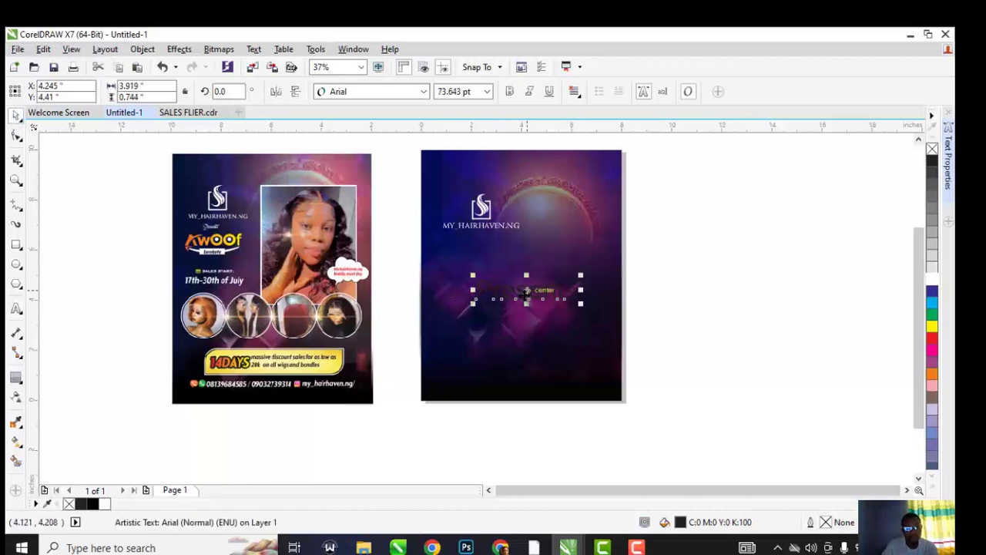
drag(526, 293, 484, 253)
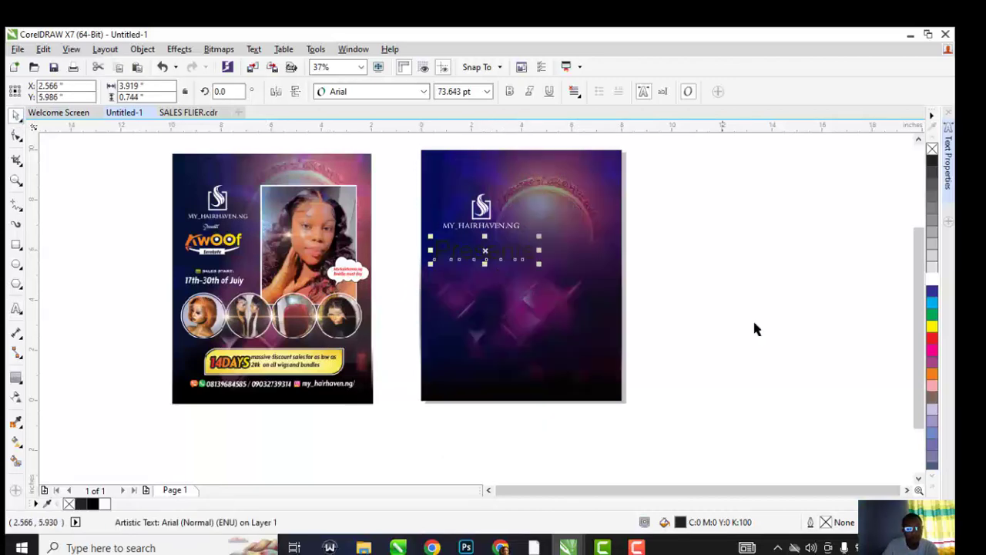
click(931, 281)
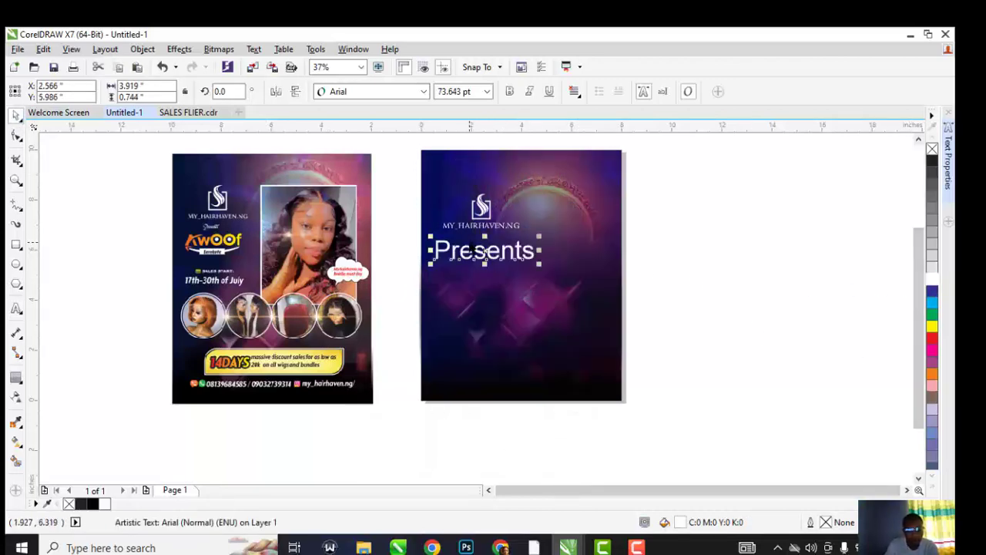
Set Presents in the White Dream script font at 20 pt
scroll(158, 228, up, 1)
scroll(257, 228, up, 2)
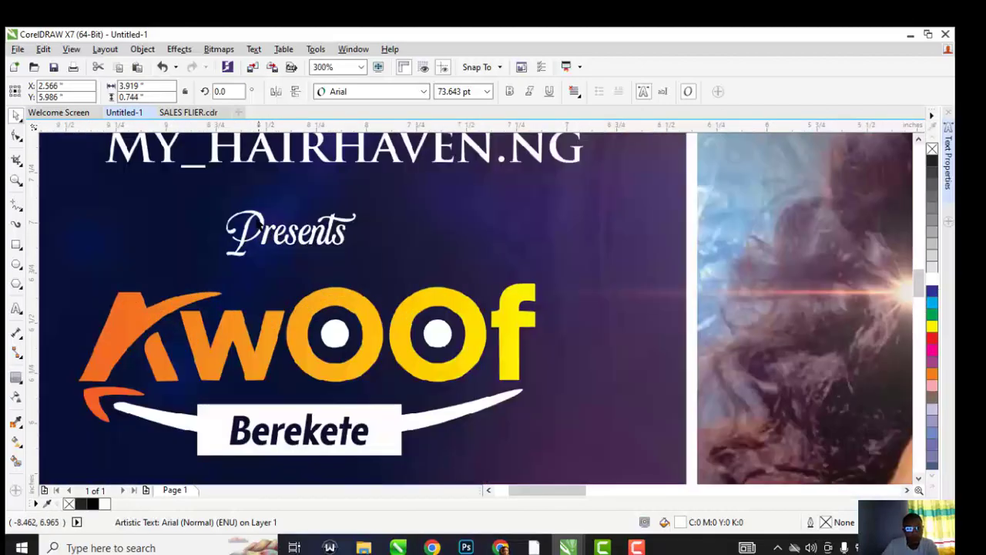
scroll(255, 221, down, 2)
click(424, 91)
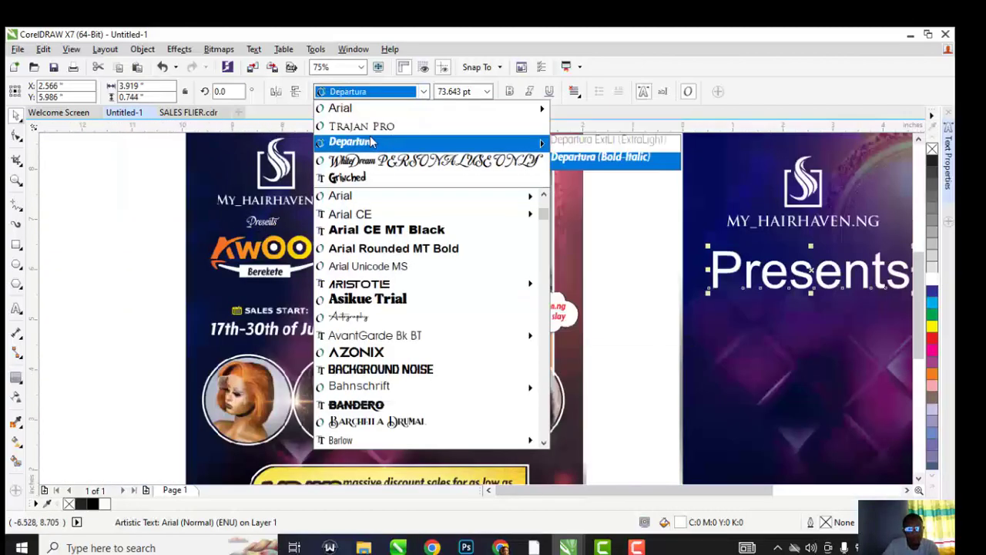
click(371, 161)
scroll(288, 157, down, 1)
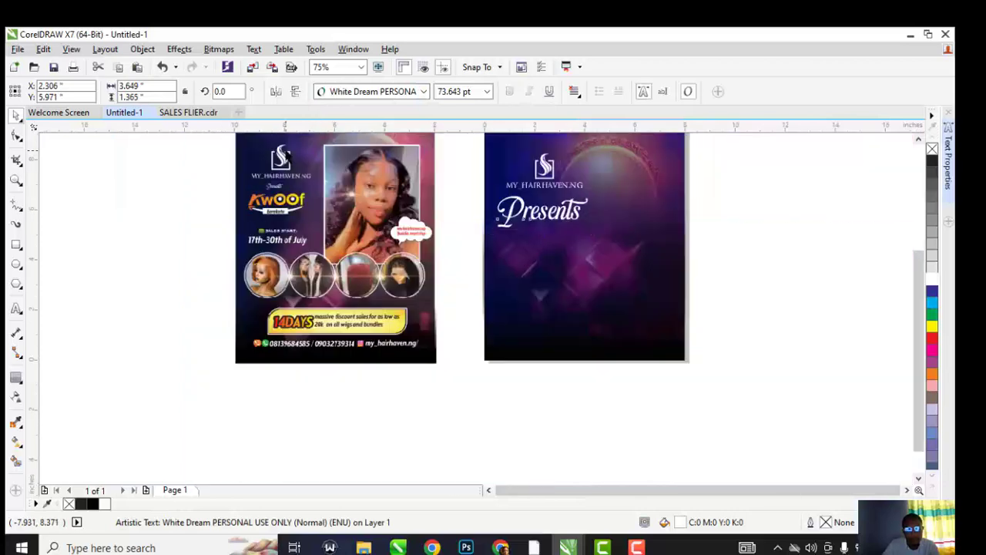
scroll(575, 199, up, 1)
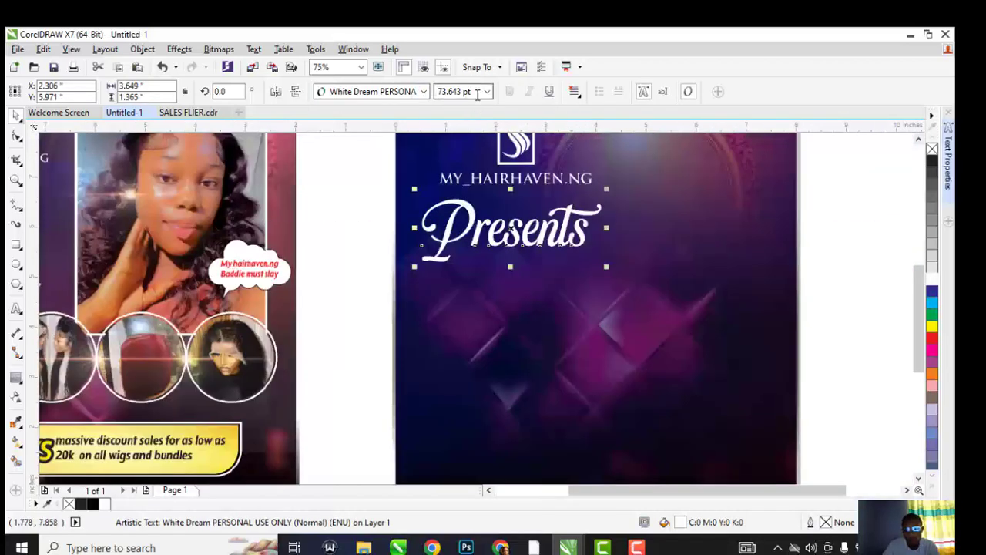
triple_click(477, 91)
text(20)
key(Return)
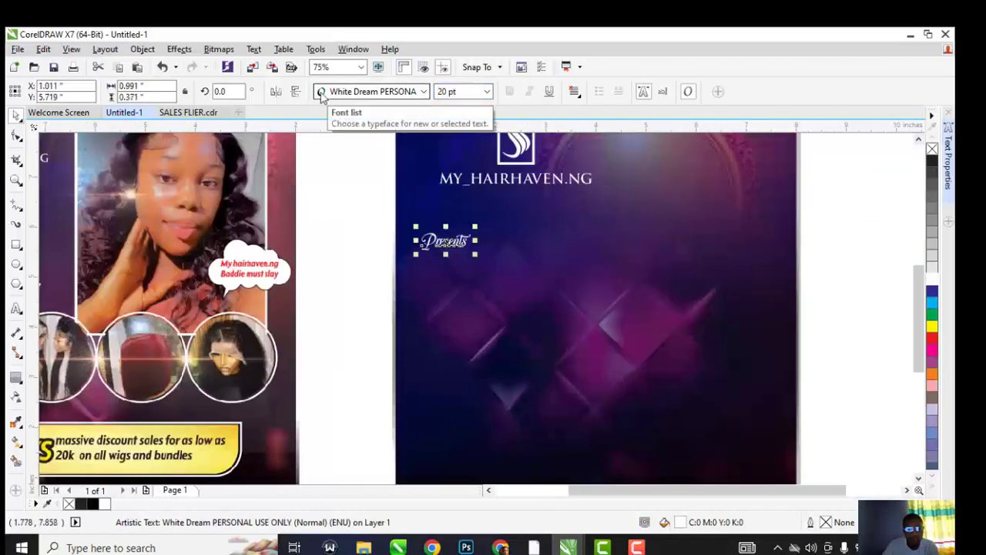
Centre Presents beneath MY_HAIRHAVEN.NG and nudge it up closer to the title
shift+click(494, 180)
key(c)
click(336, 171)
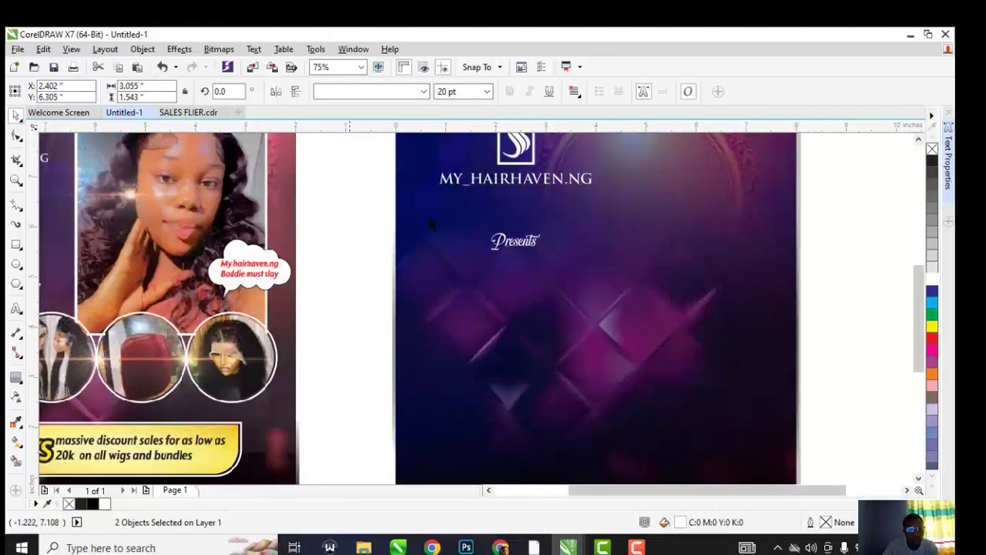
scroll(514, 231, up, 1)
drag(514, 244, 514, 182)
scroll(515, 214, down, 2)
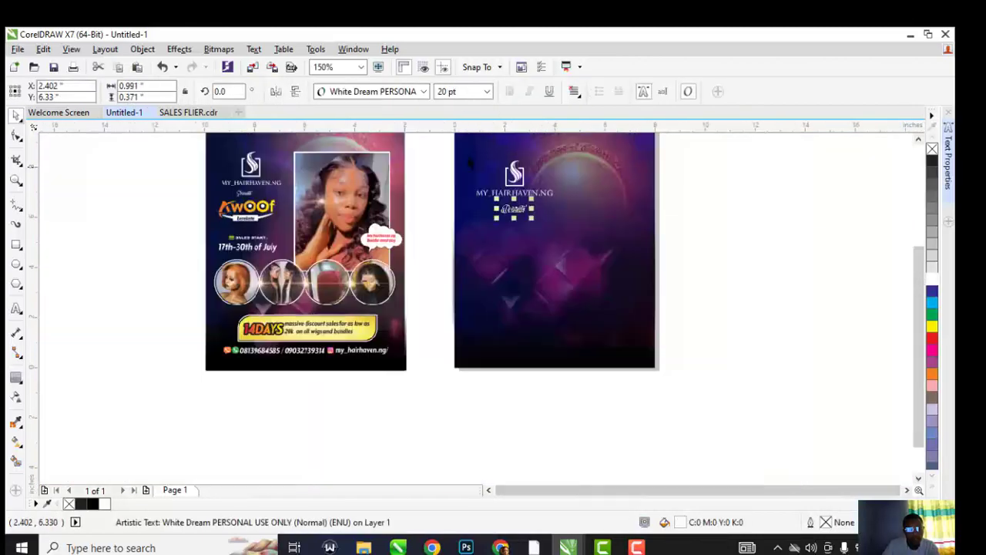
Increase the Presents font size to 24 pt
drag(470, 94, 329, 103)
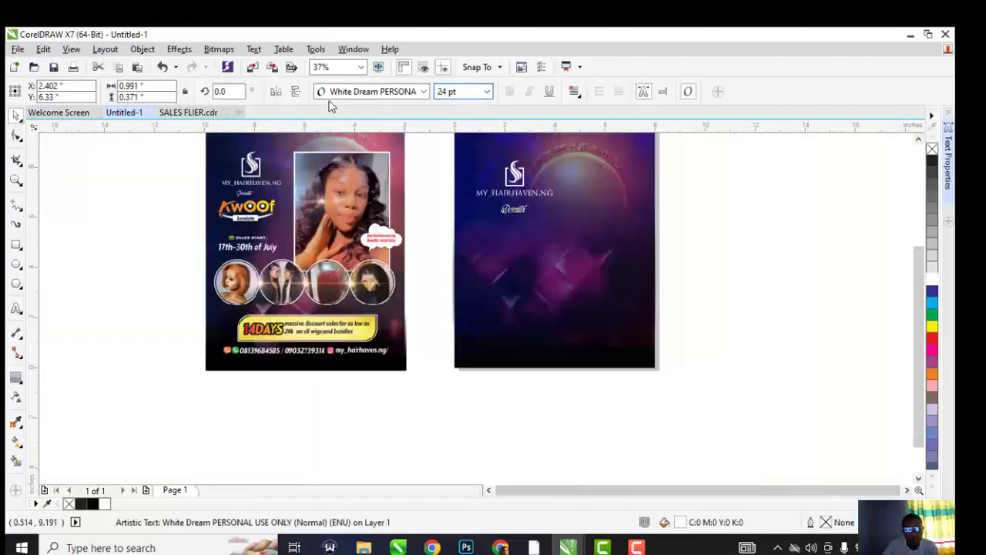
key(Return)
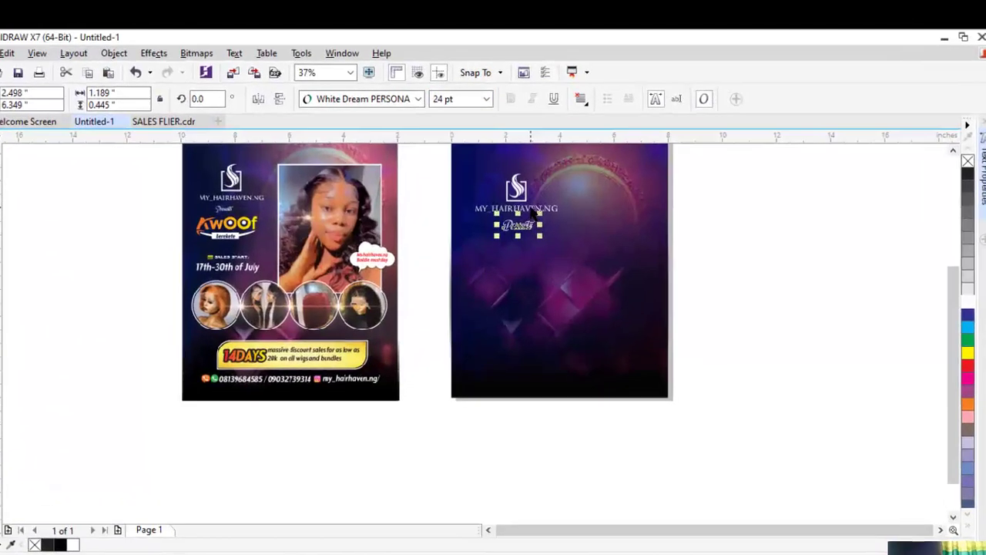
click(418, 182)
scroll(236, 225, up, 1)
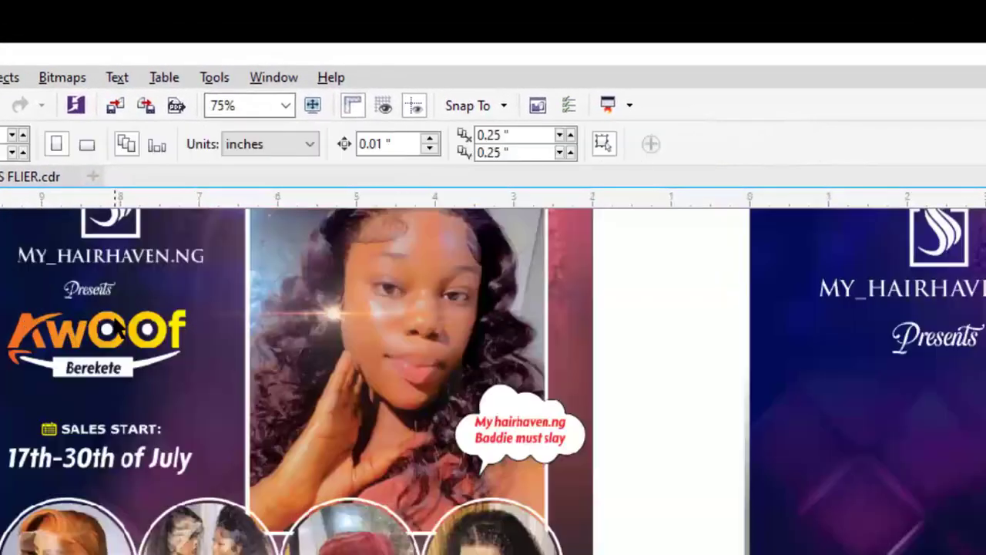
scroll(115, 328, down, 1)
scroll(111, 329, up, 2)
scroll(108, 330, down, 2)
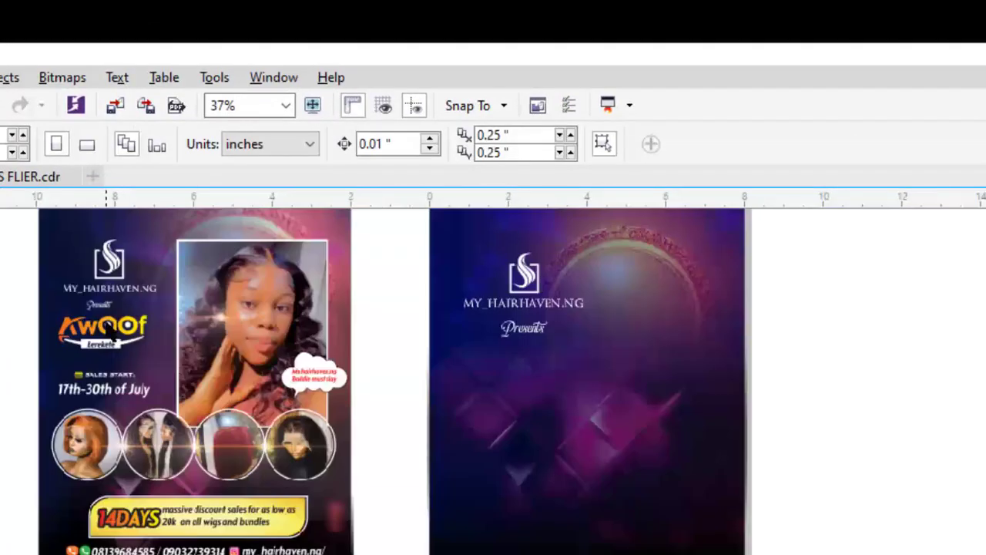
scroll(108, 329, down, 1)
scroll(274, 324, up, 1)
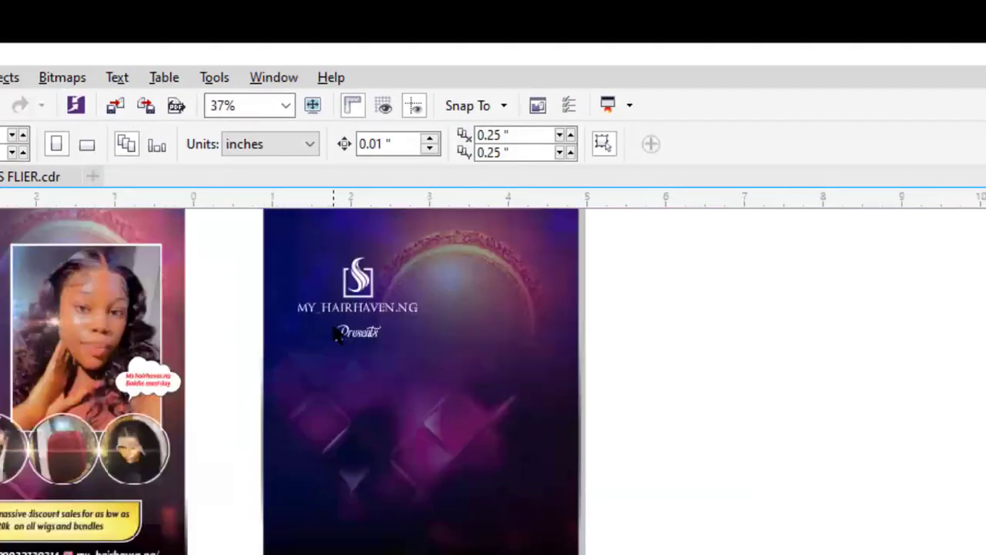
scroll(336, 332, up, 2)
click(434, 367)
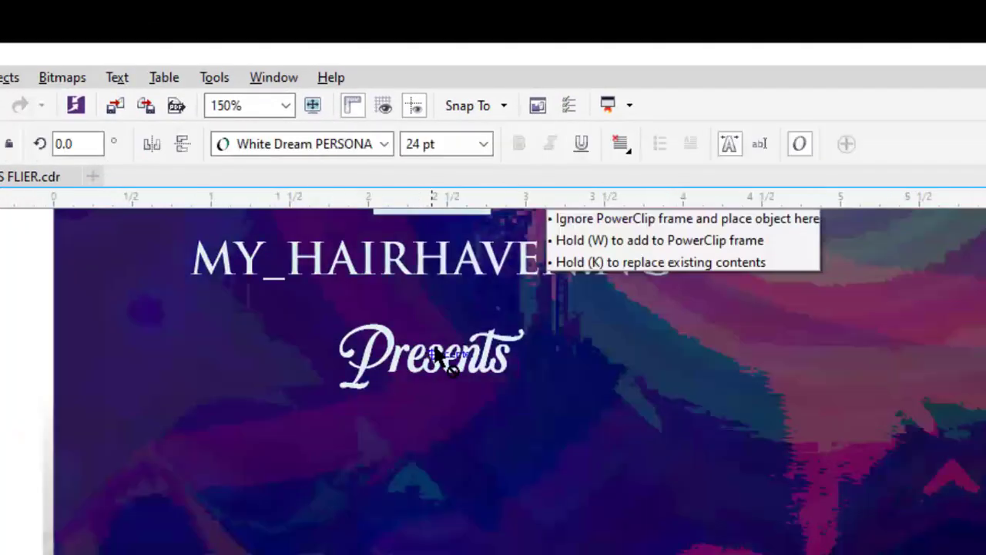
scroll(447, 359, down, 3)
scroll(456, 344, up, 1)
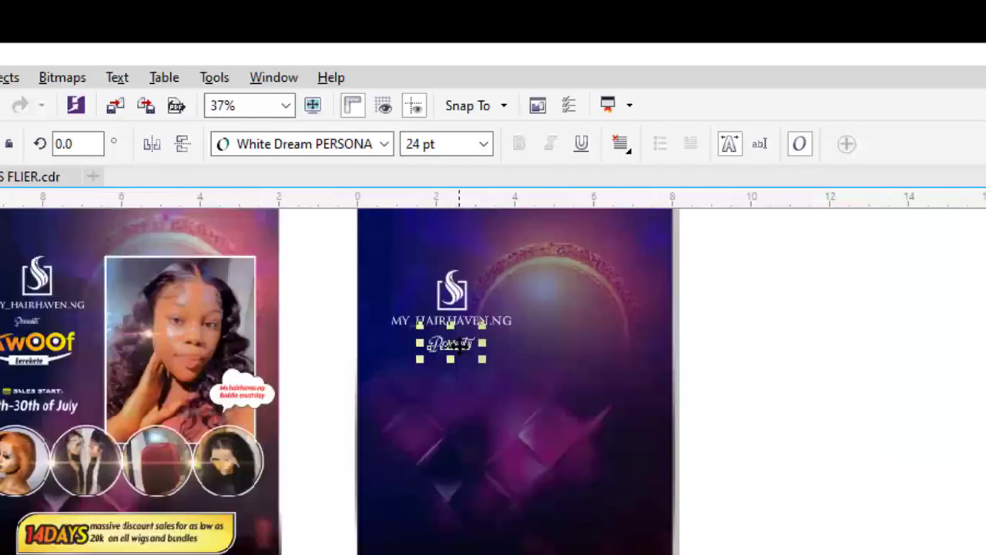
Import the AWOOF TEXT image and place it under Presents
key(ctrl+i)
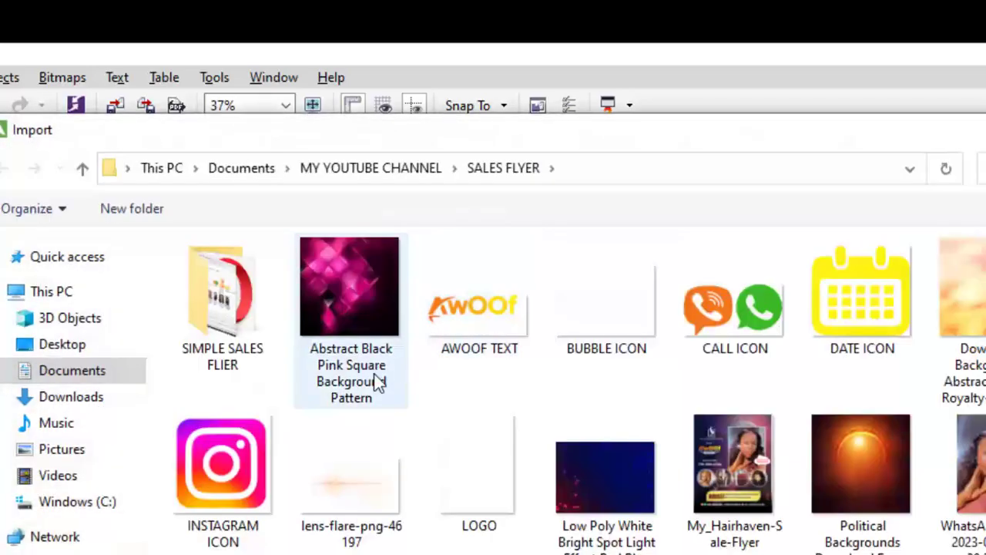
double_click(462, 315)
click(436, 392)
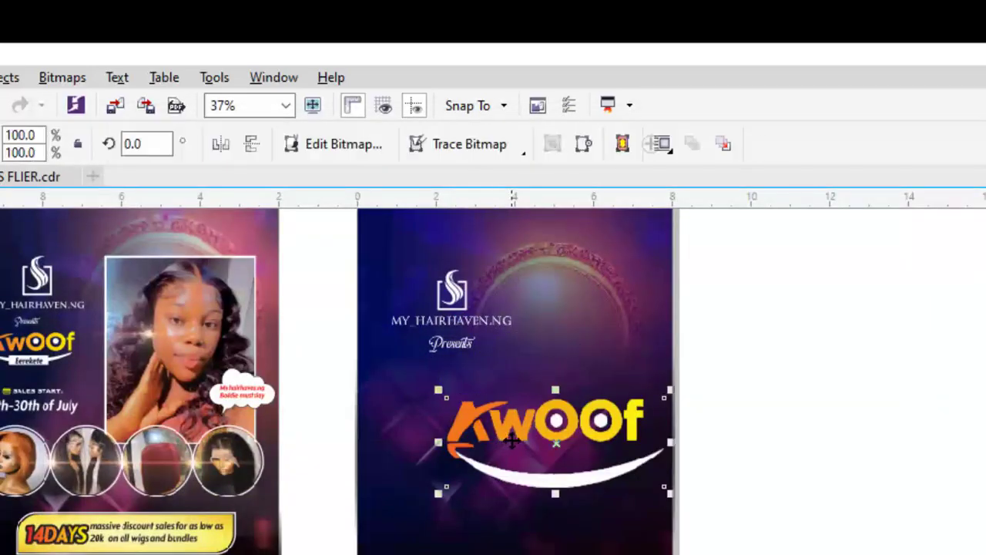
drag(511, 440, 443, 403)
scroll(492, 377, up, 1)
scroll(493, 339, up, 3)
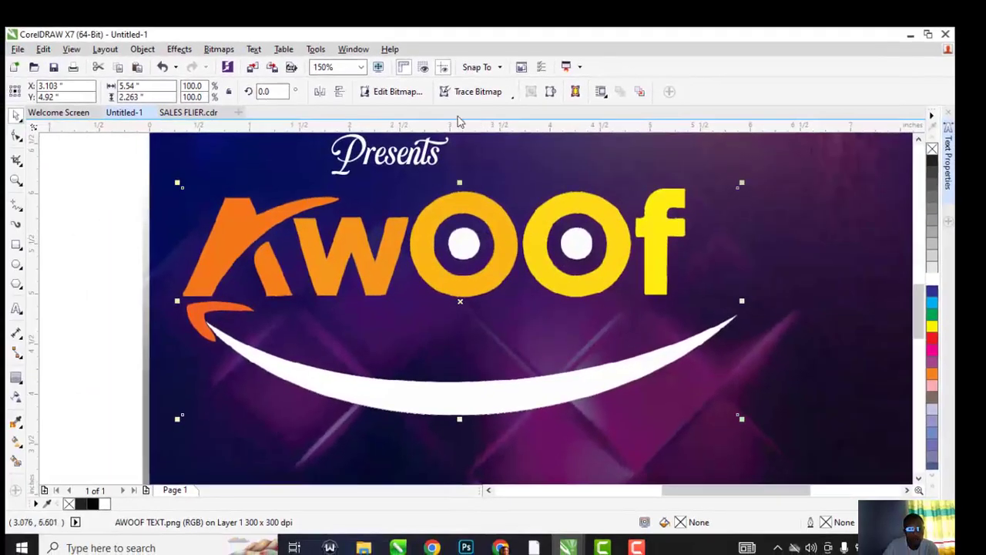
Quick Trace the AWOOF image into vector shapes
click(463, 129)
click(479, 108)
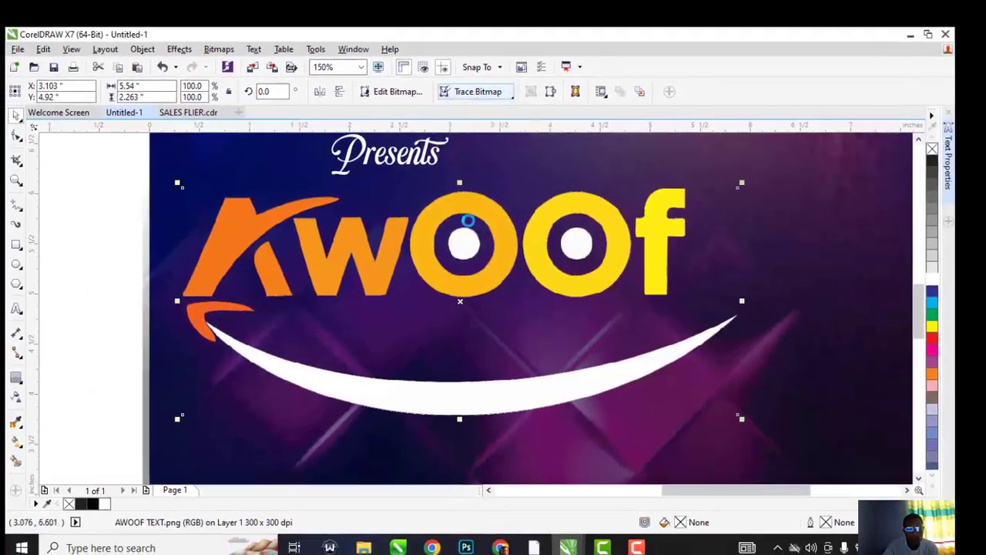
scroll(432, 272, down, 2)
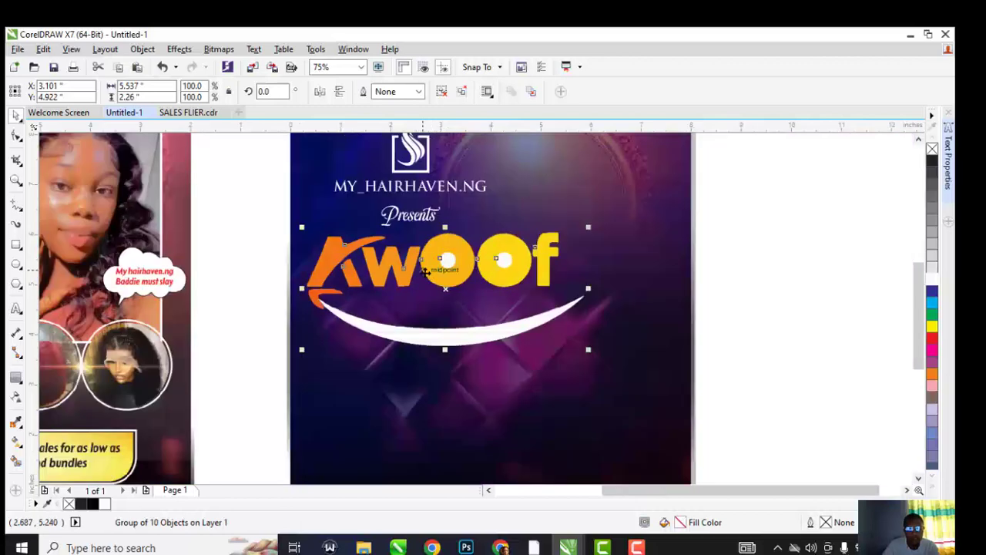
scroll(416, 266, down, 2)
scroll(404, 265, up, 2)
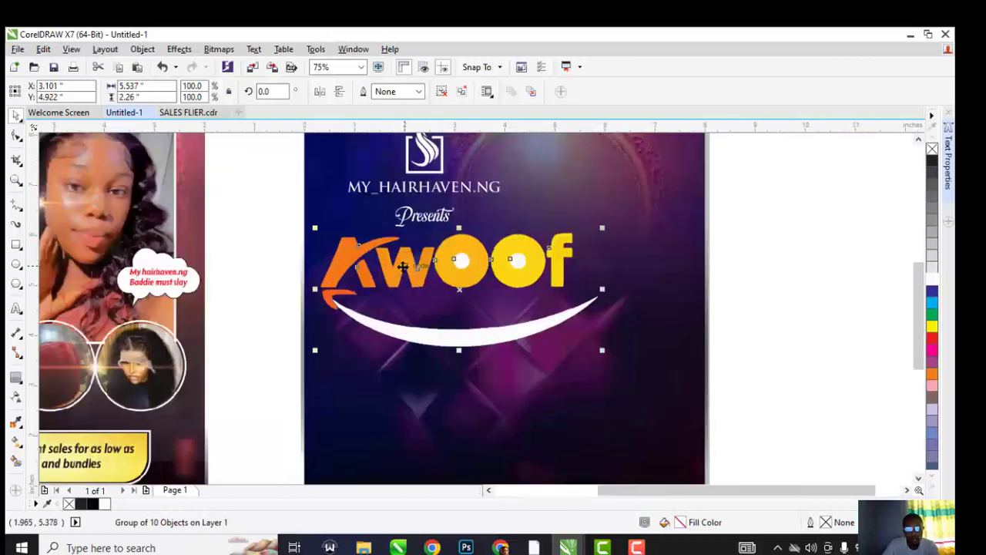
scroll(404, 266, down, 2)
Delete the original bitmap and scale the traced logo to 55.2% beneath Presents
drag(404, 266, 539, 269)
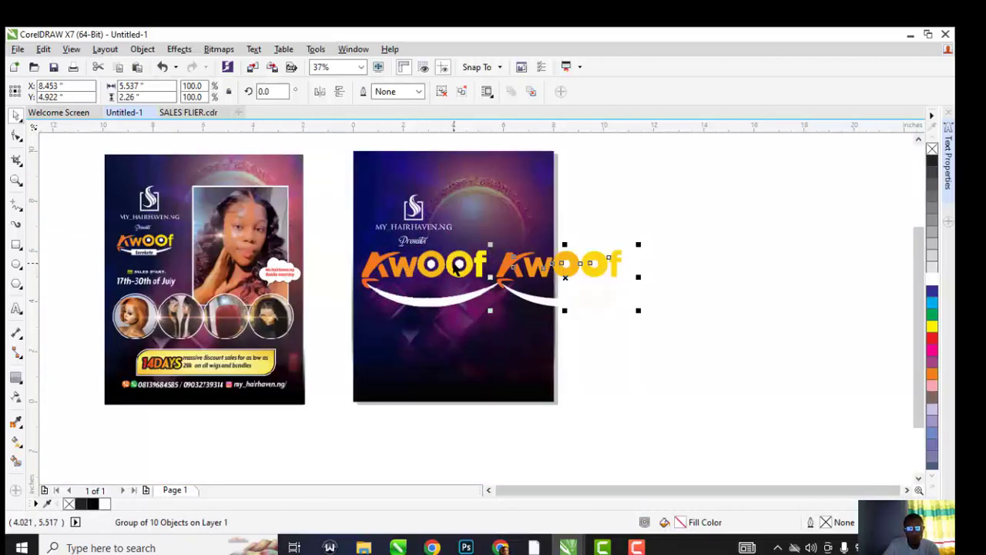
click(458, 266)
key(Delete)
click(616, 269)
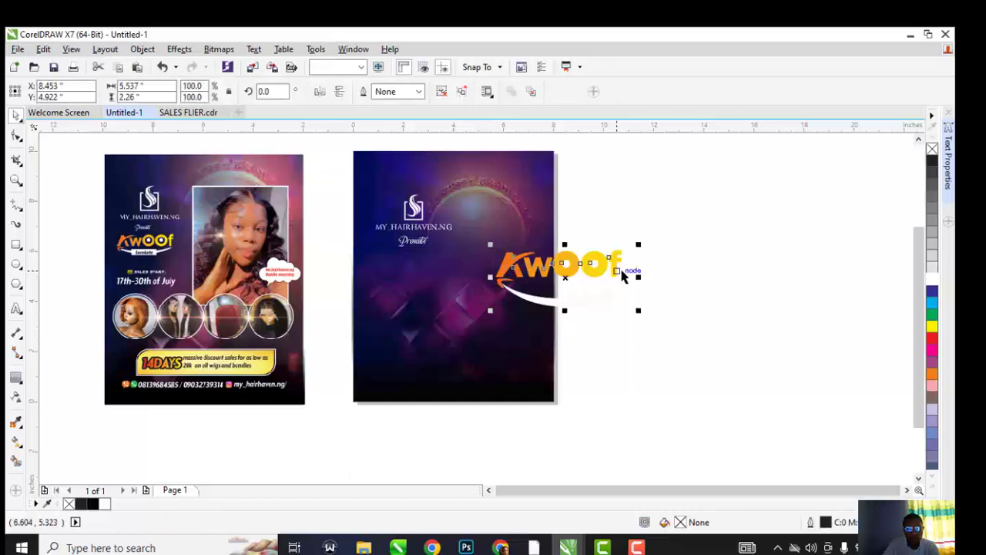
drag(626, 252, 480, 237)
scroll(417, 259, up, 2)
scroll(410, 253, up, 1)
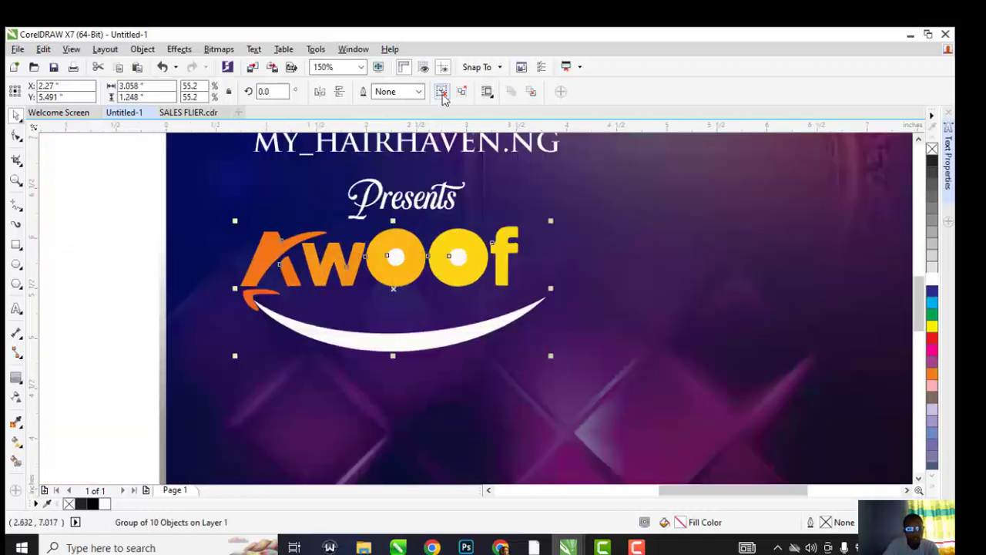
click(160, 196)
Cut the white centre out of the logo's first O so purple shows through
double_click(390, 259)
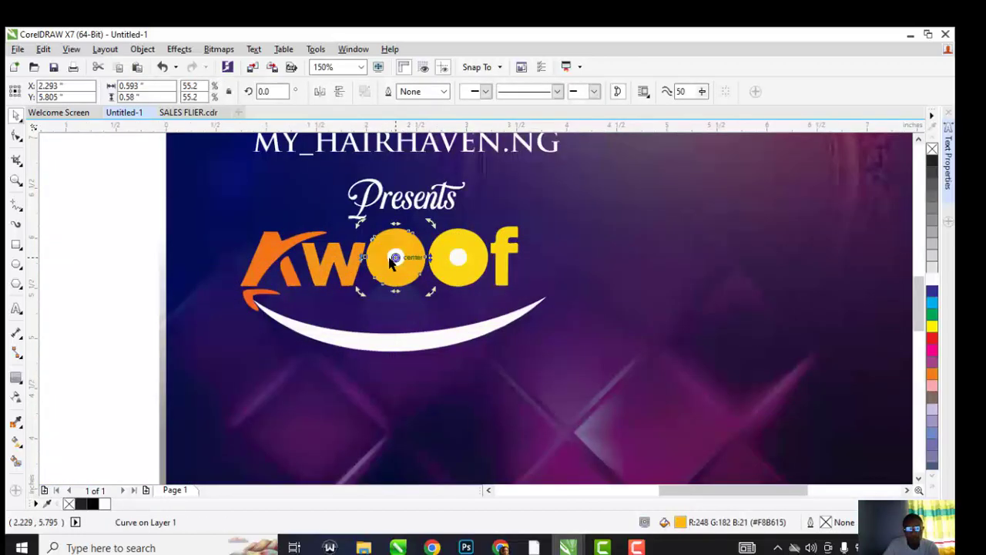
click(196, 236)
click(388, 262)
click(394, 257)
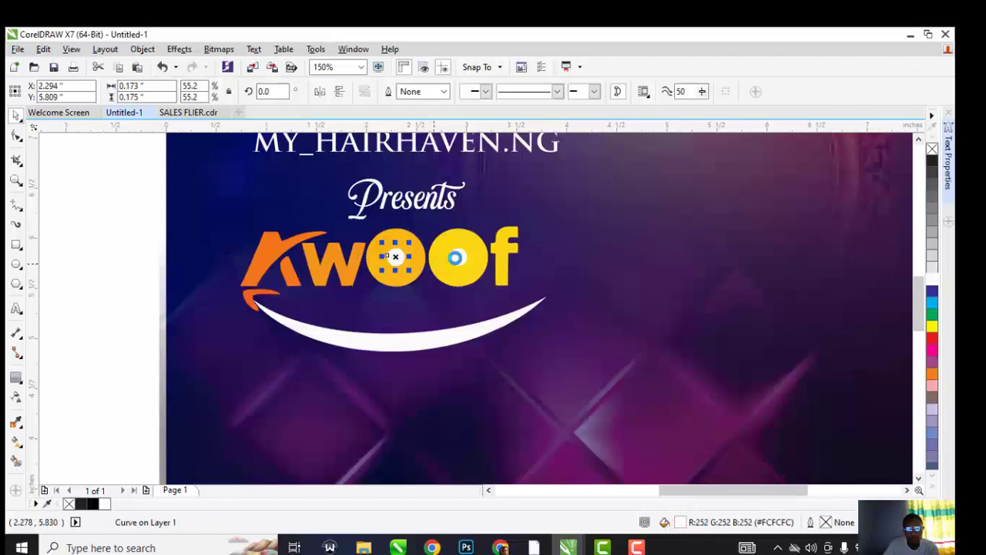
key(Delete)
scroll(472, 259, down, 1)
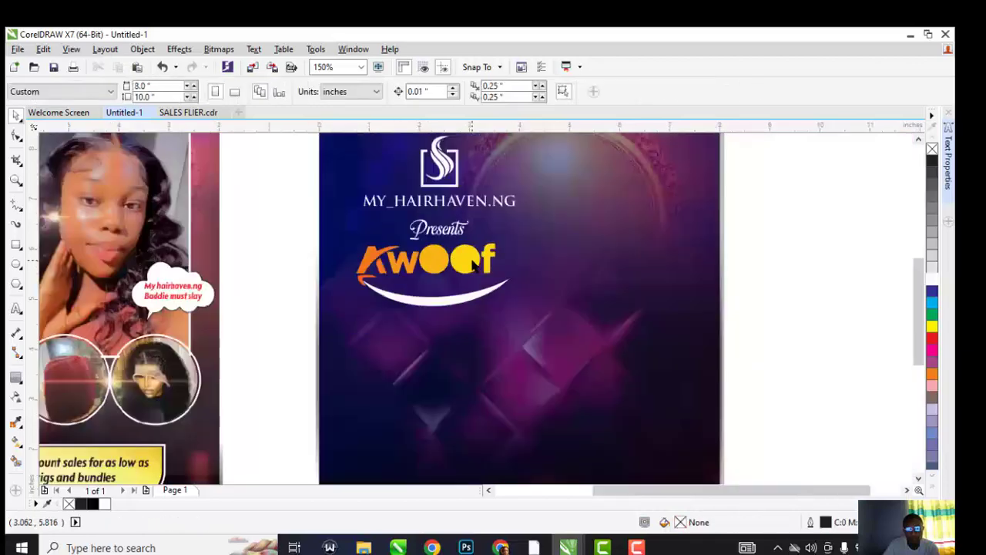
click(471, 259)
key(ctrl+z)
scroll(447, 259, up, 2)
shift+click(431, 239)
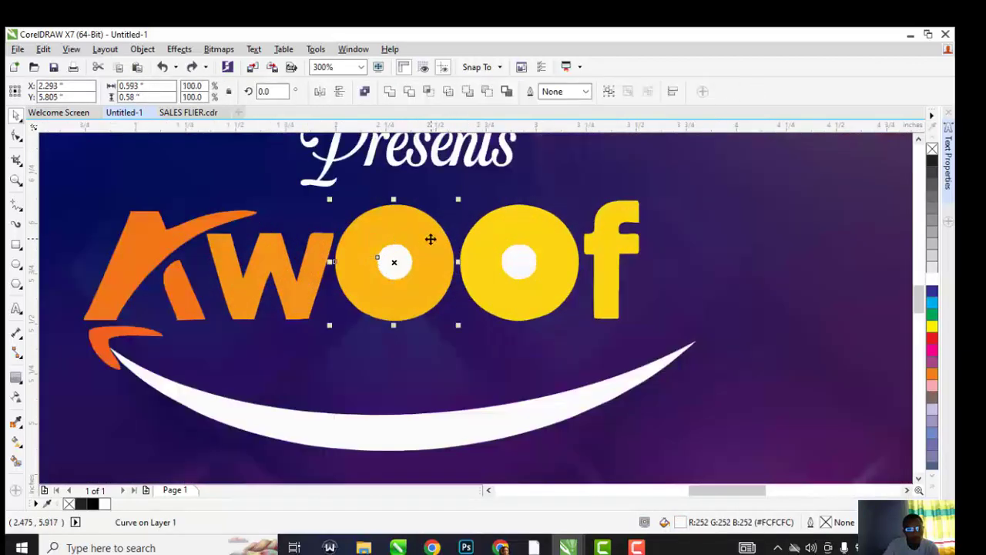
click(403, 264)
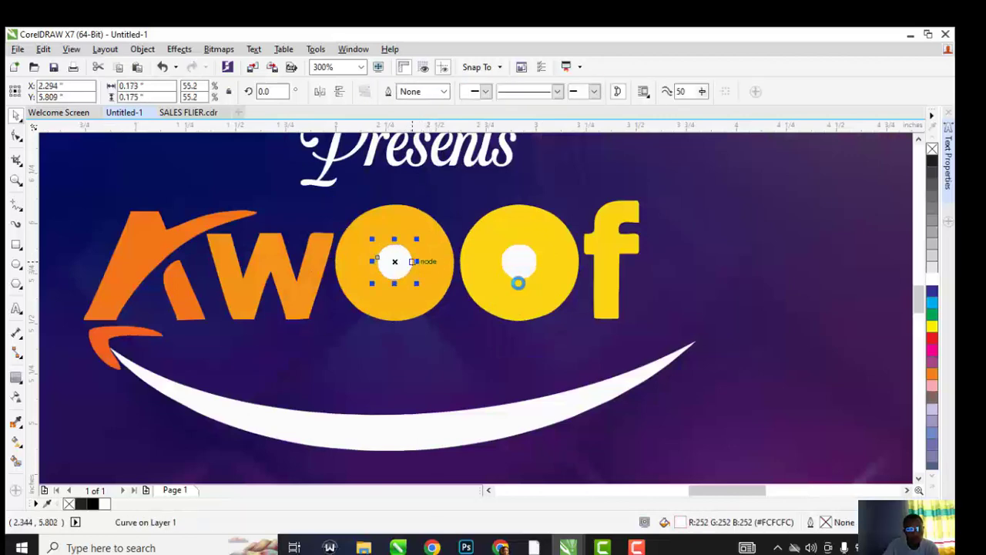
key(Delete)
click(526, 261)
Trim the white centre out of the second O letter
shift+click(520, 220)
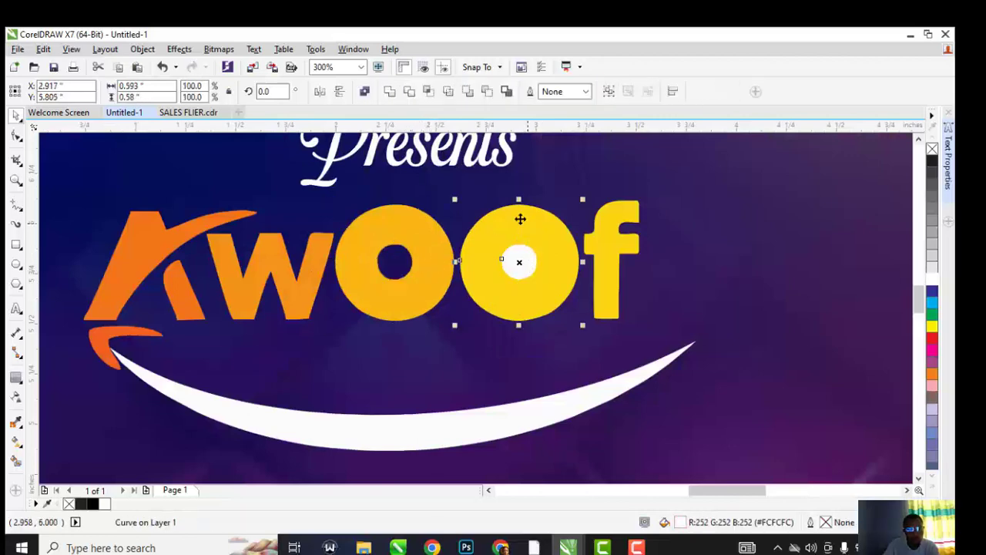
click(409, 97)
click(524, 264)
scroll(482, 256, down, 3)
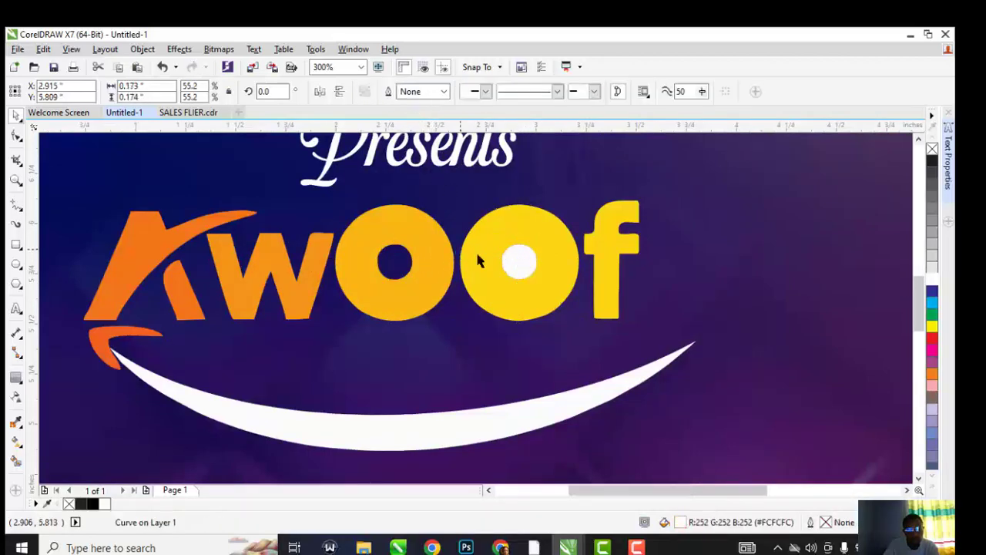
key(Escape)
scroll(491, 263, up, 1)
scroll(490, 263, down, 1)
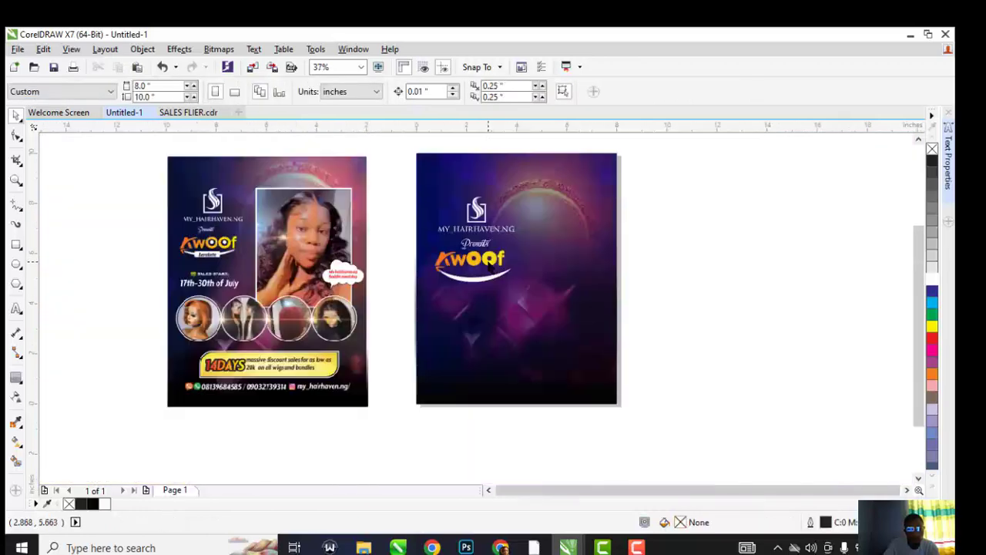
scroll(215, 278, up, 1)
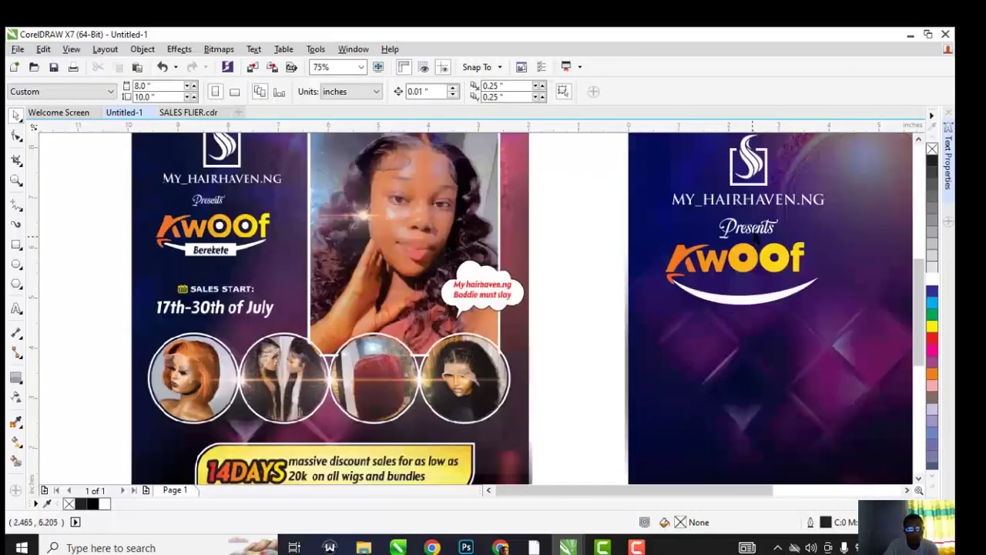
Copy Presents below the swoosh and change its wording to Berekete
drag(748, 232, 749, 337)
right_click(749, 338)
double_click(750, 339)
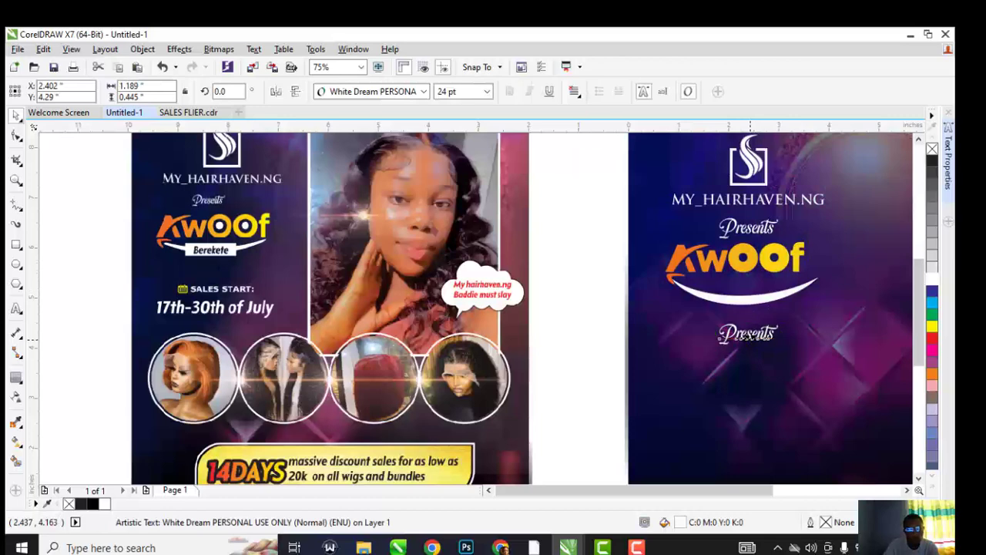
double_click(744, 335)
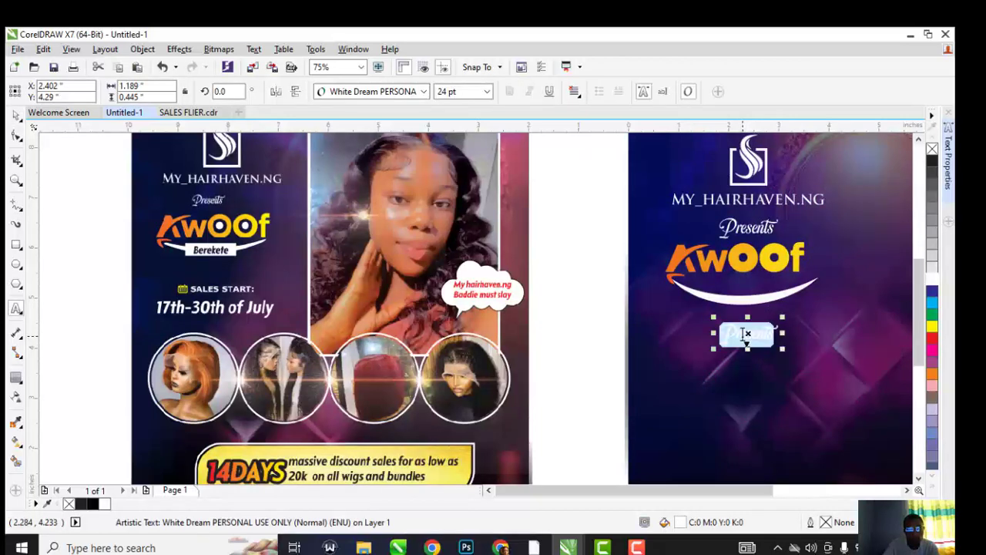
text(Bere)
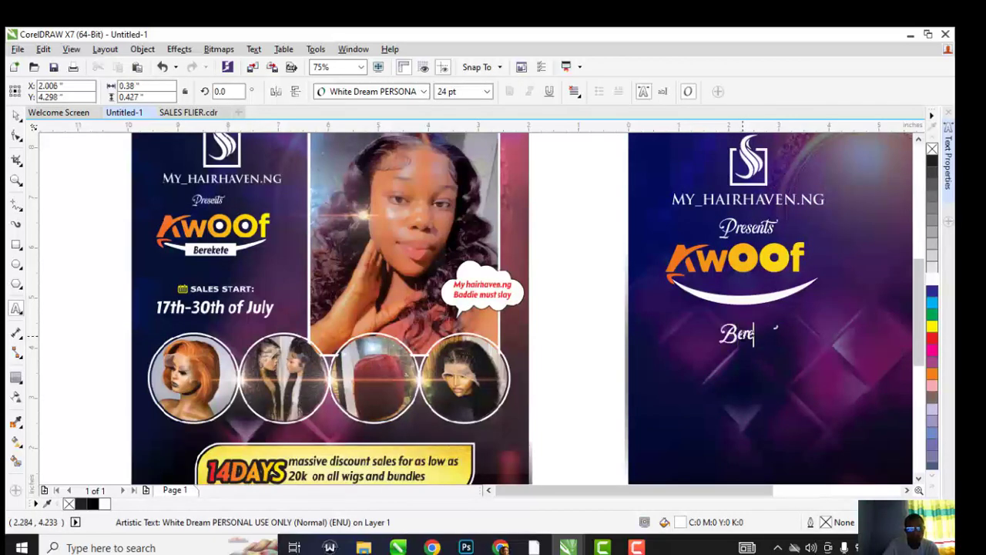
text(kete)
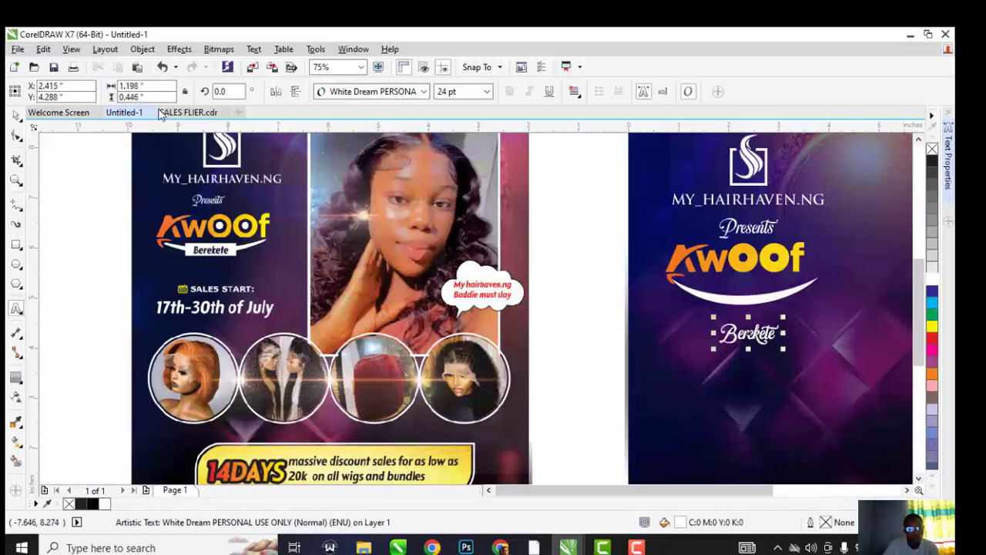
click(15, 114)
Set the Berekete text to Departura Bold-Italic
click(372, 95)
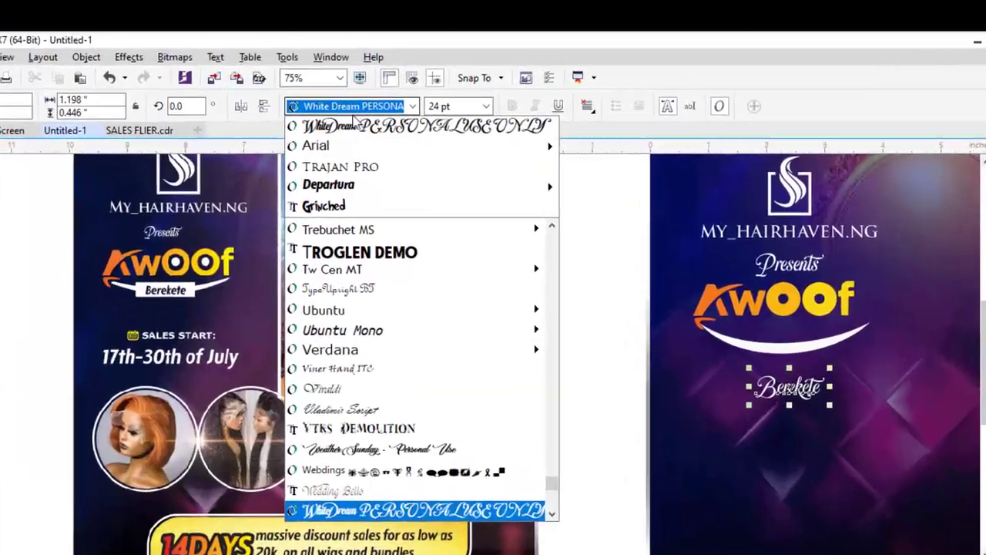
mouse_move(351, 152)
click(596, 169)
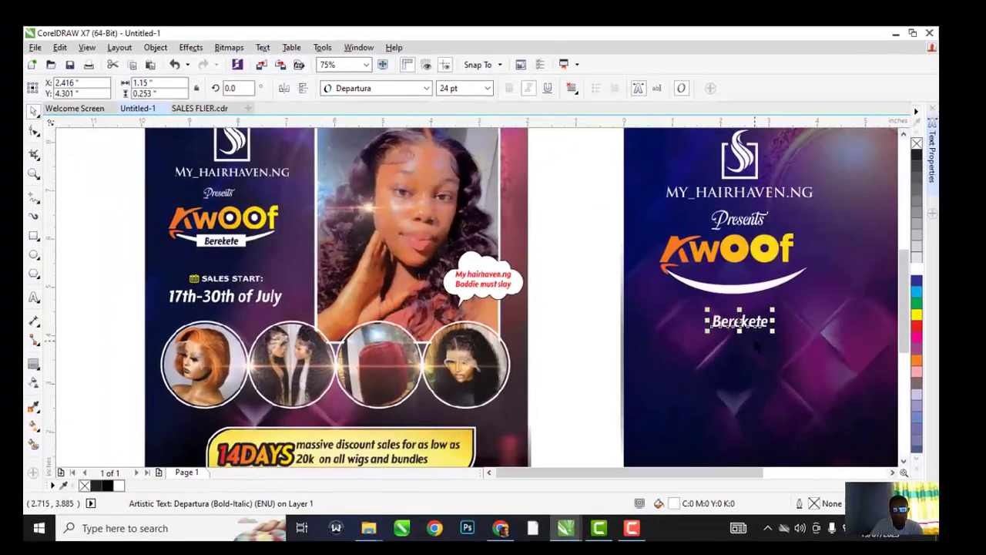
click(33, 235)
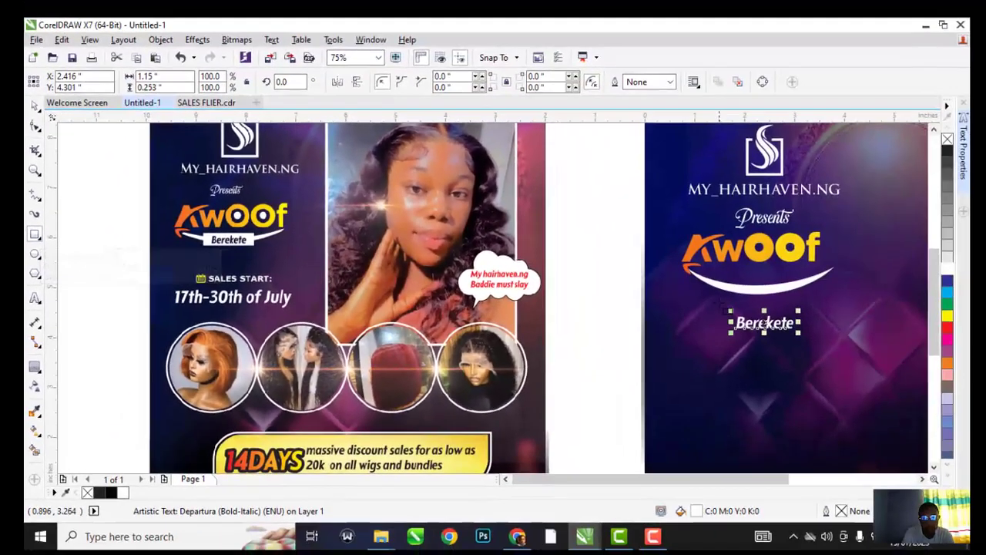
Draw a white-filled rectangle just under the curved swoosh and adjust its size and position
drag(720, 282, 800, 303)
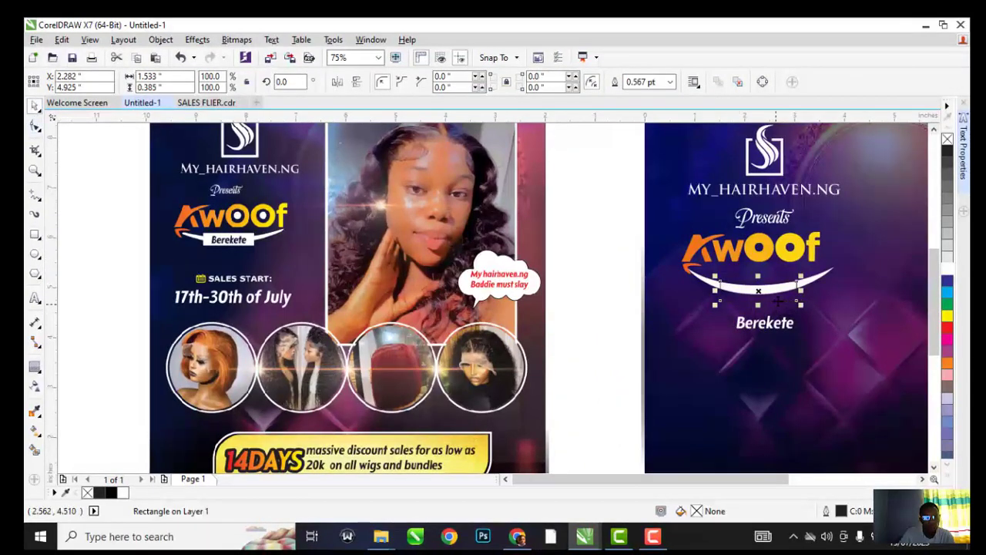
click(947, 270)
scroll(783, 295, up, 1)
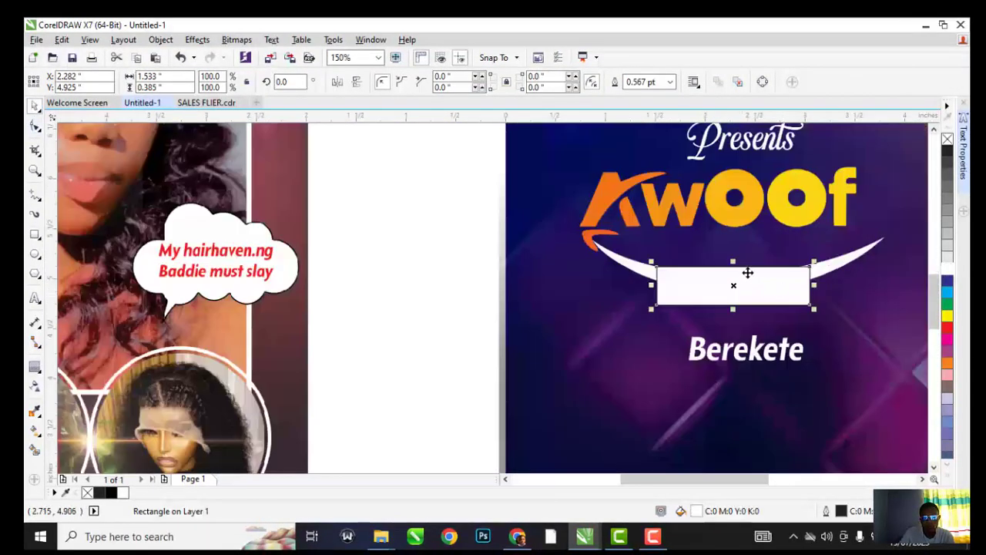
drag(732, 260, 733, 251)
drag(759, 286, 763, 289)
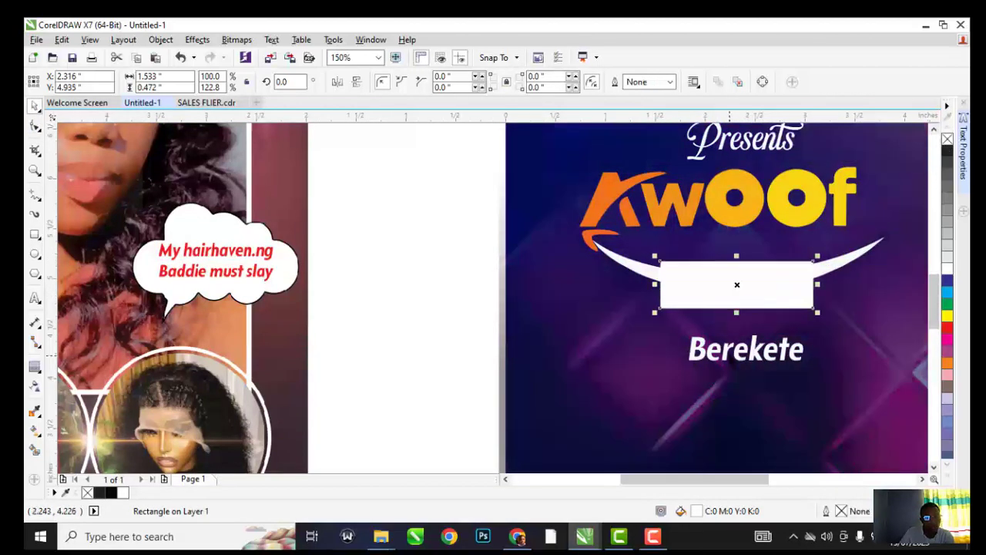
Turn the Berekete text black by dragging the black swatch onto it
click(738, 347)
scroll(737, 345, down, 1)
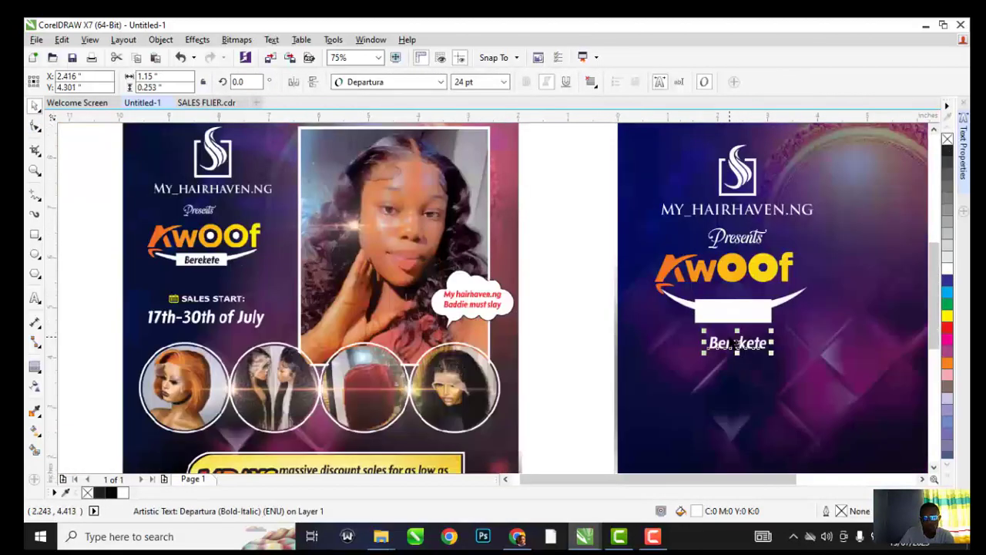
drag(110, 494, 750, 348)
scroll(317, 148, down, 1)
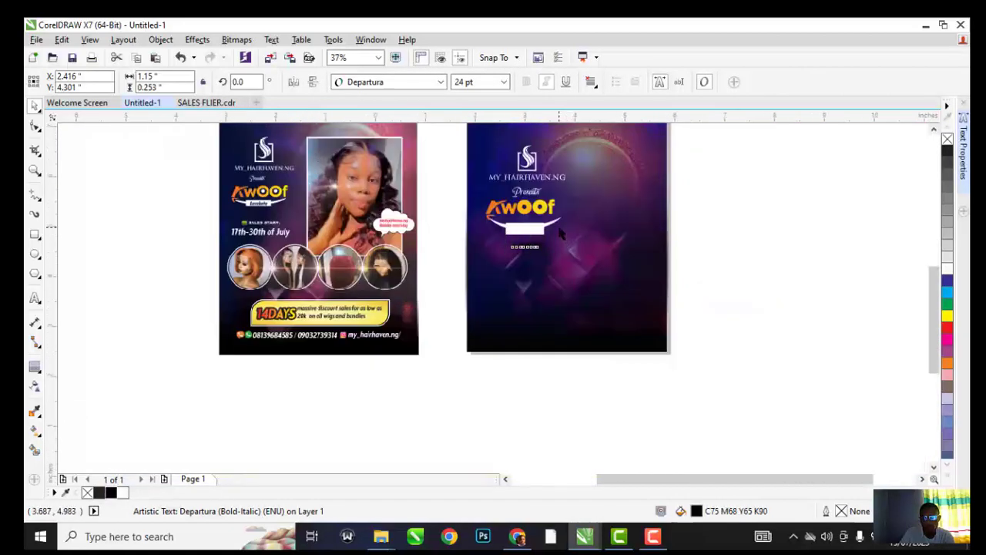
scroll(560, 232, up, 1)
scroll(501, 257, down, 1)
drag(500, 261, 499, 245)
scroll(500, 245, up, 2)
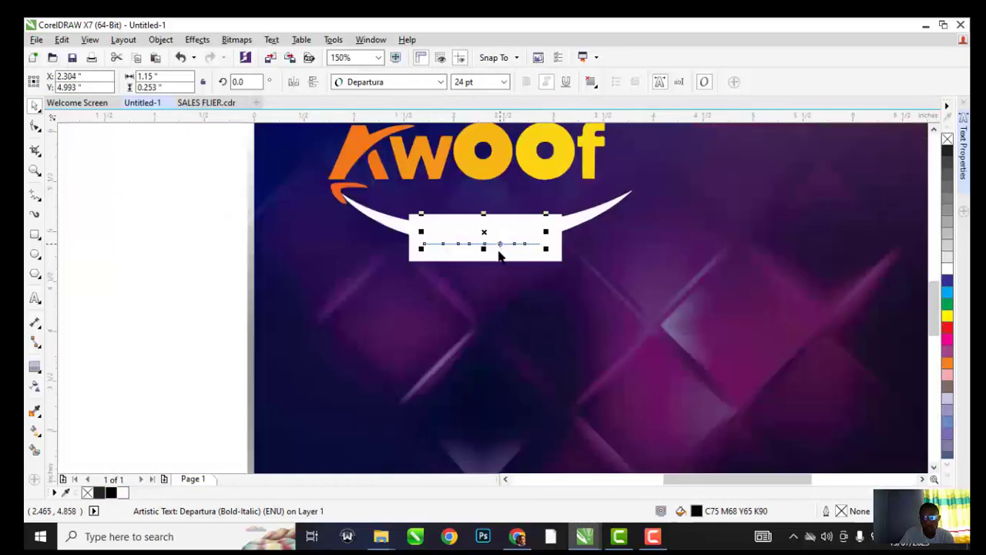
key(ctrl+z)
Centre a copy of Berekete inside the white box and delete the leftover copy
drag(495, 300, 489, 242)
right_click(489, 242)
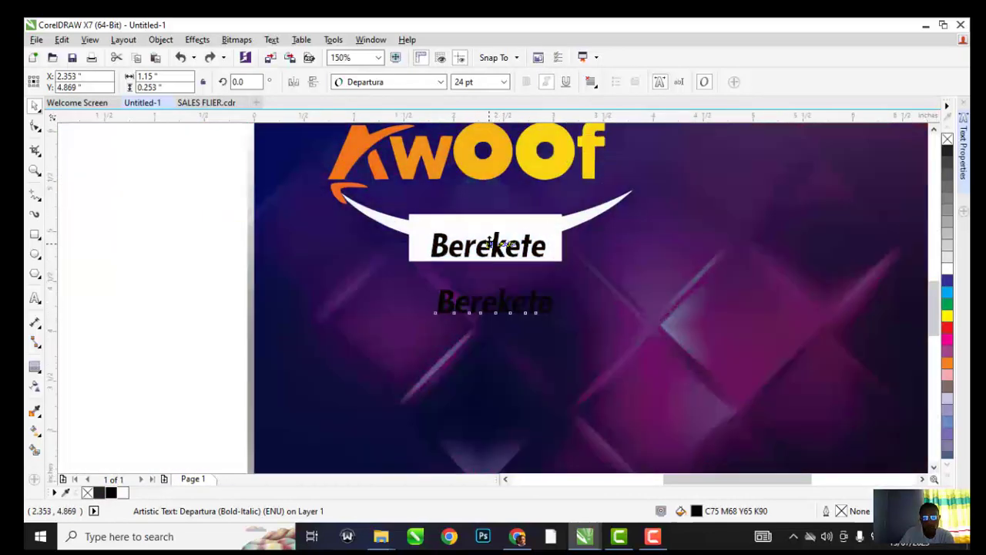
shift+click(483, 226)
key(c)
scroll(486, 232, down, 3)
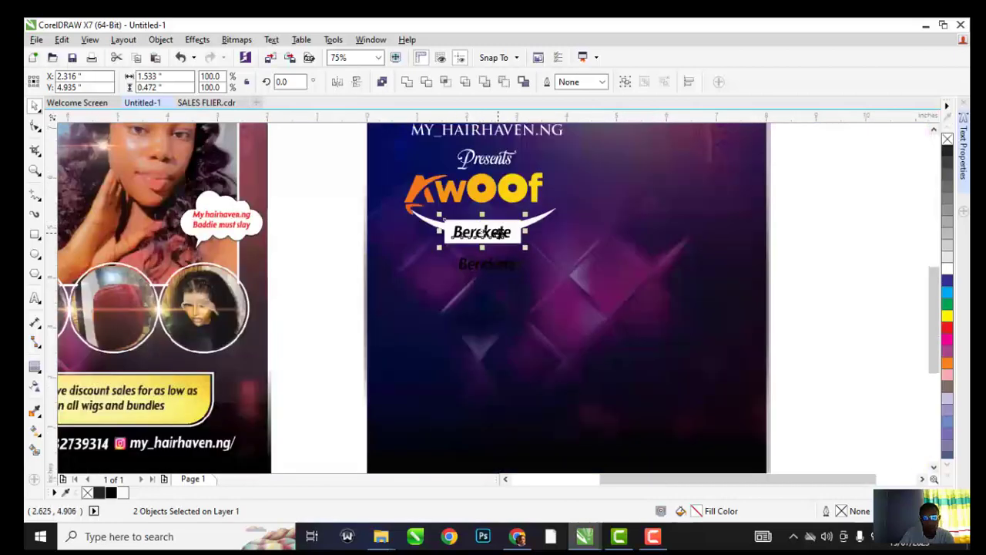
click(510, 256)
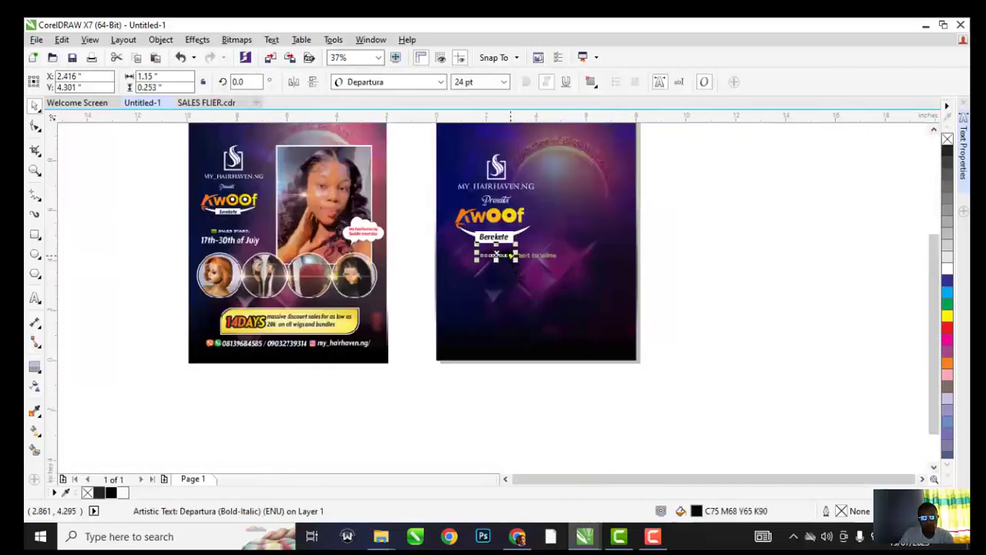
key(Delete)
scroll(219, 237, up, 1)
scroll(230, 222, down, 1)
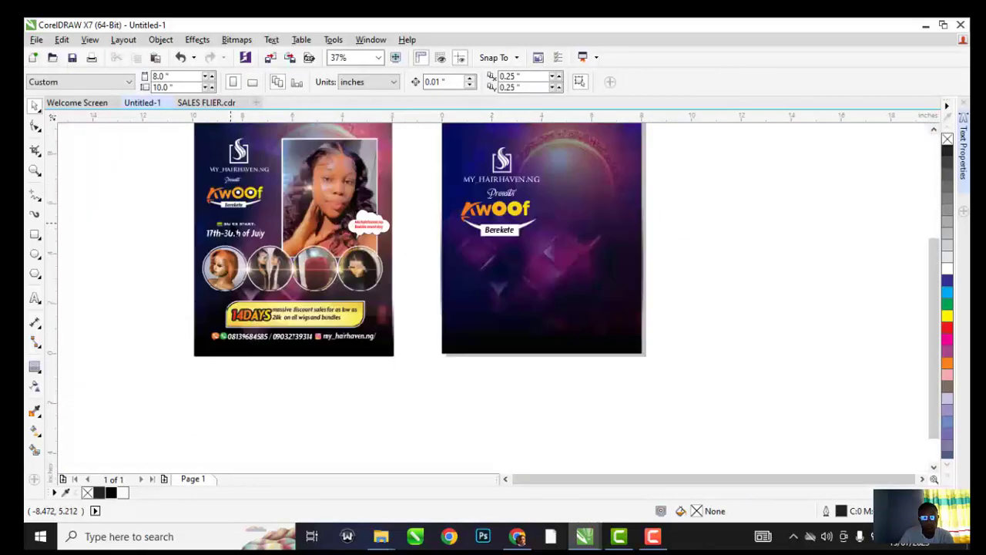
scroll(230, 223, up, 1)
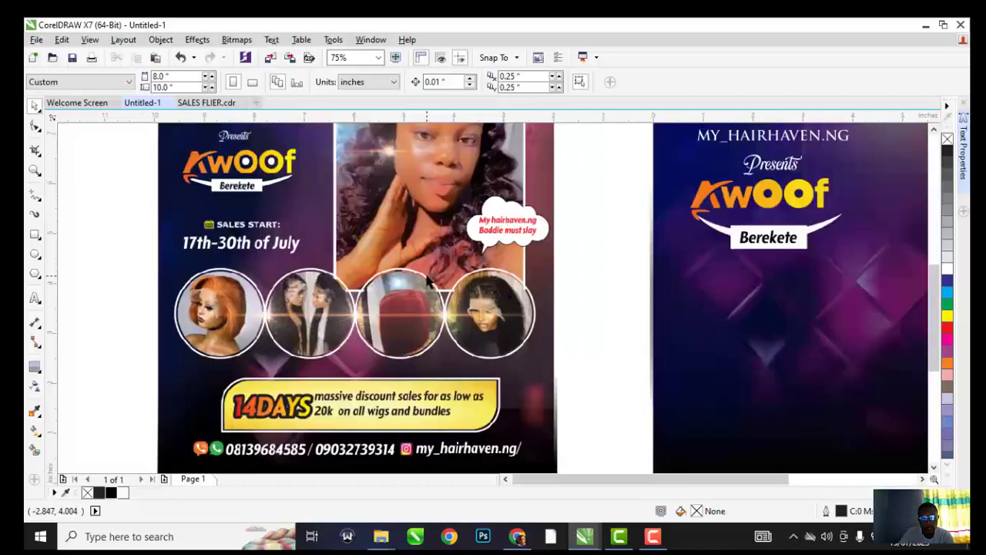
scroll(431, 276, down, 1)
Move the spare text below the Berekete banner, make it white, and retype it as 'SALES START:'
scroll(514, 269, up, 1)
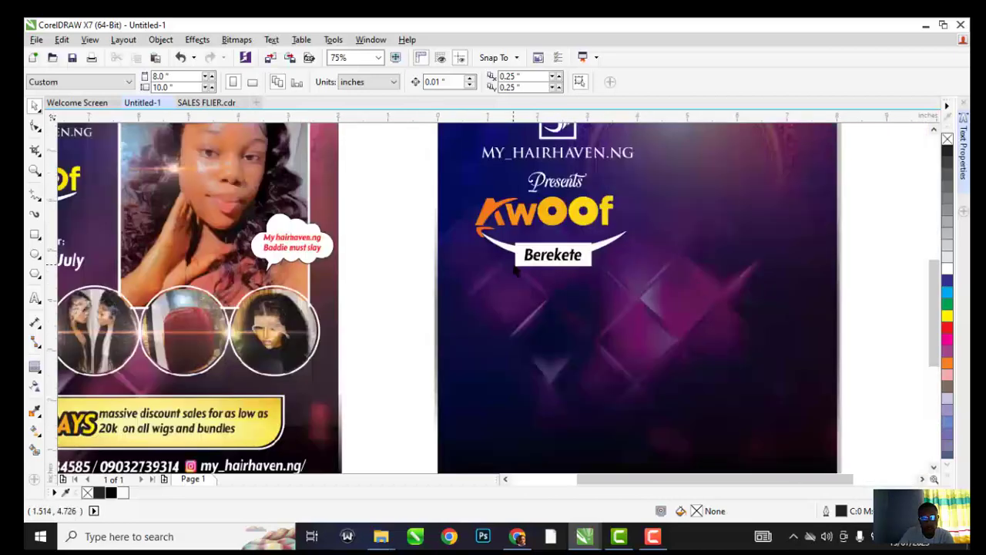
scroll(516, 271, down, 1)
scroll(273, 257, up, 2)
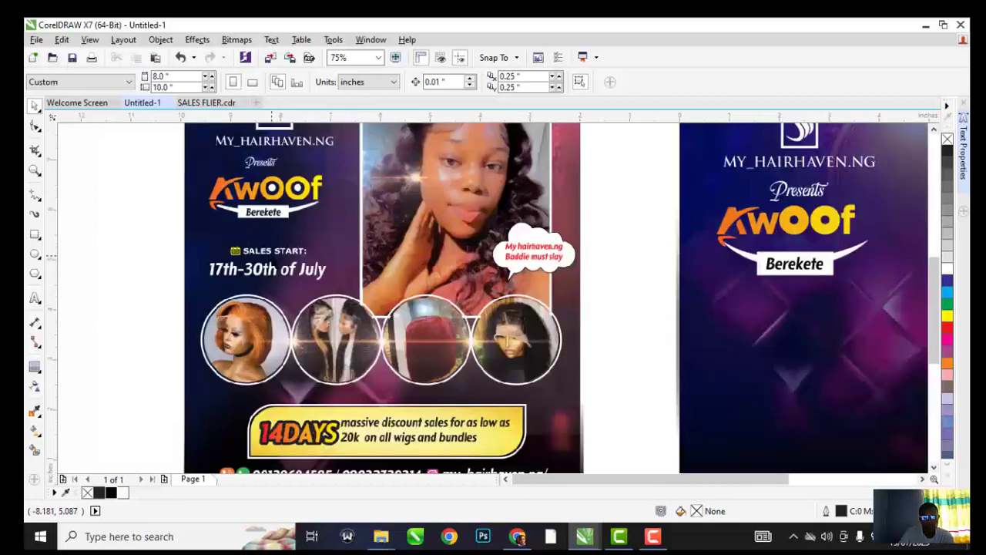
drag(775, 277, 737, 343)
click(951, 269)
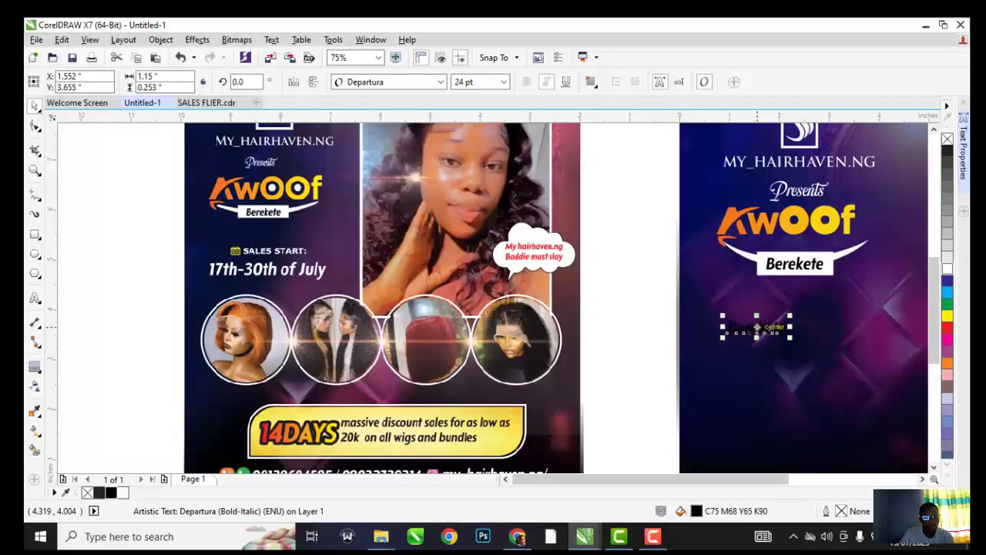
double_click(750, 328)
key(ctrl+a)
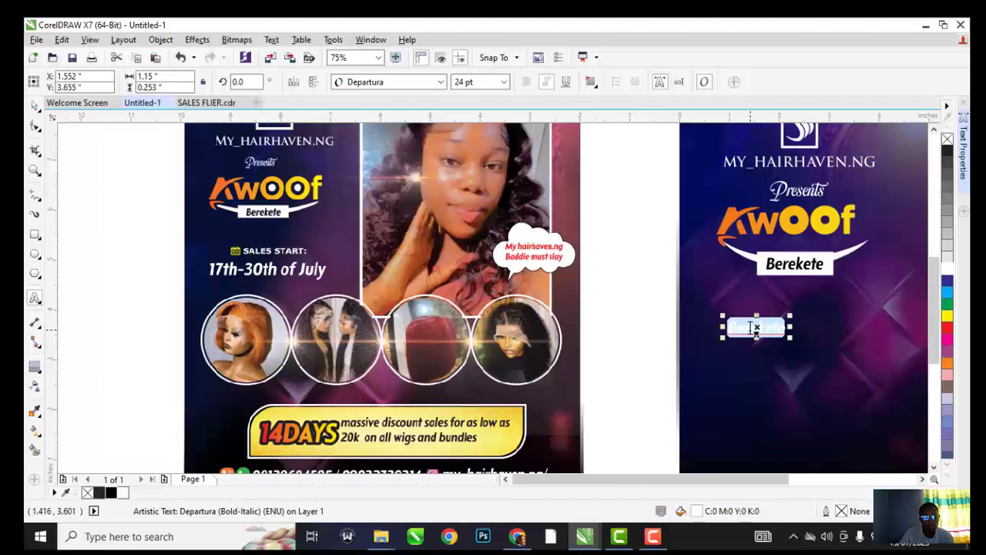
text(SALES START:)
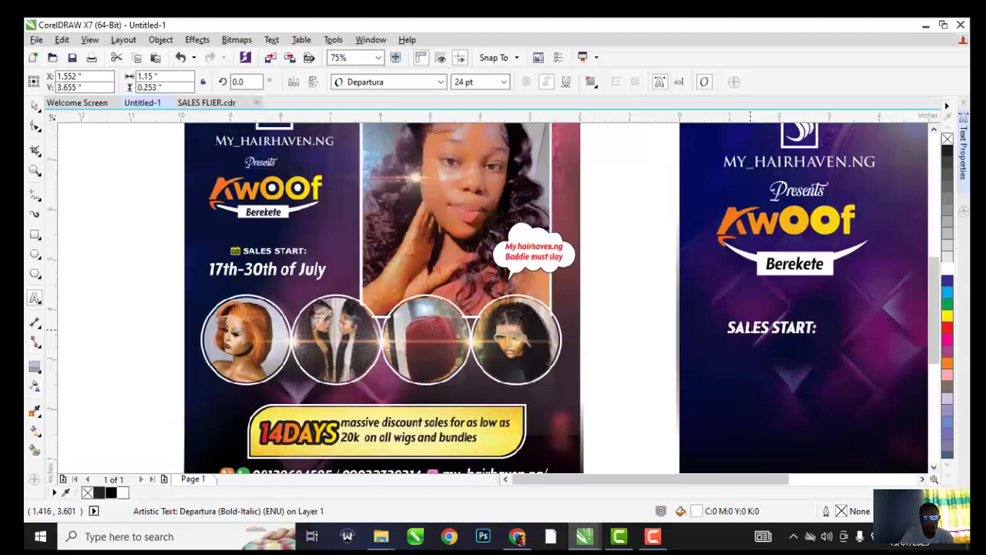
click(34, 106)
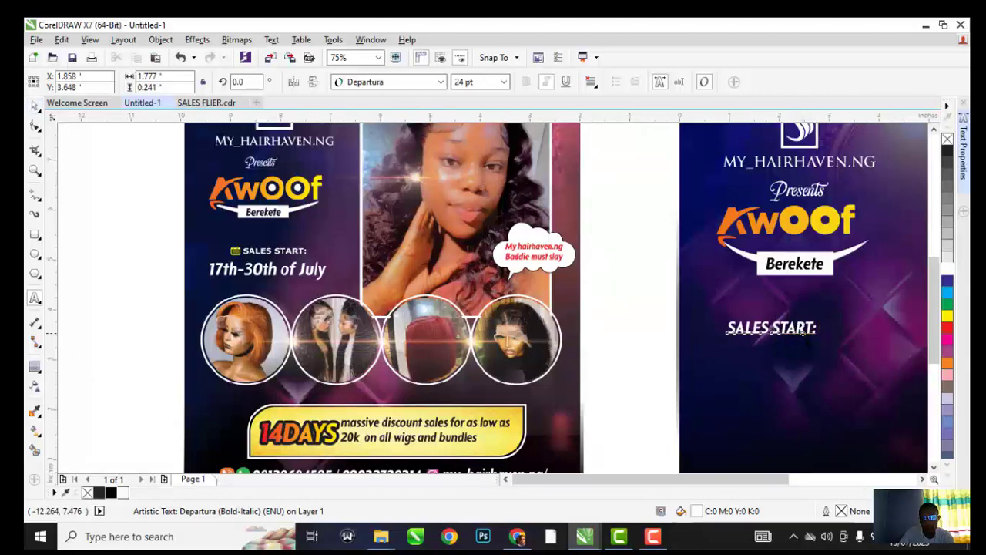
Duplicate that line just below it and retype the copy as '17TH-30TH OF JULY'
drag(797, 333, 798, 356)
right_click(798, 356)
double_click(795, 352)
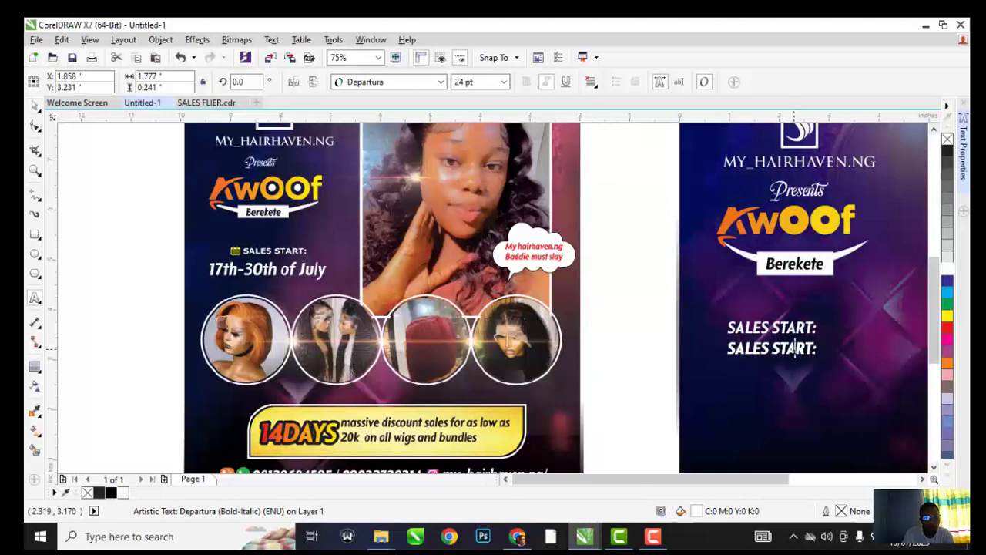
key(ctrl+a)
text(1)
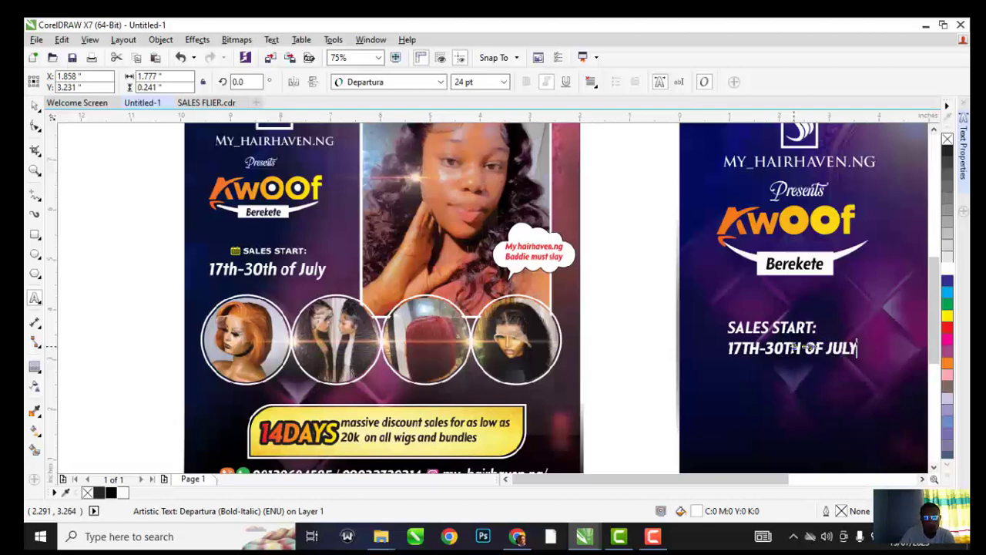
click(35, 105)
click(794, 351)
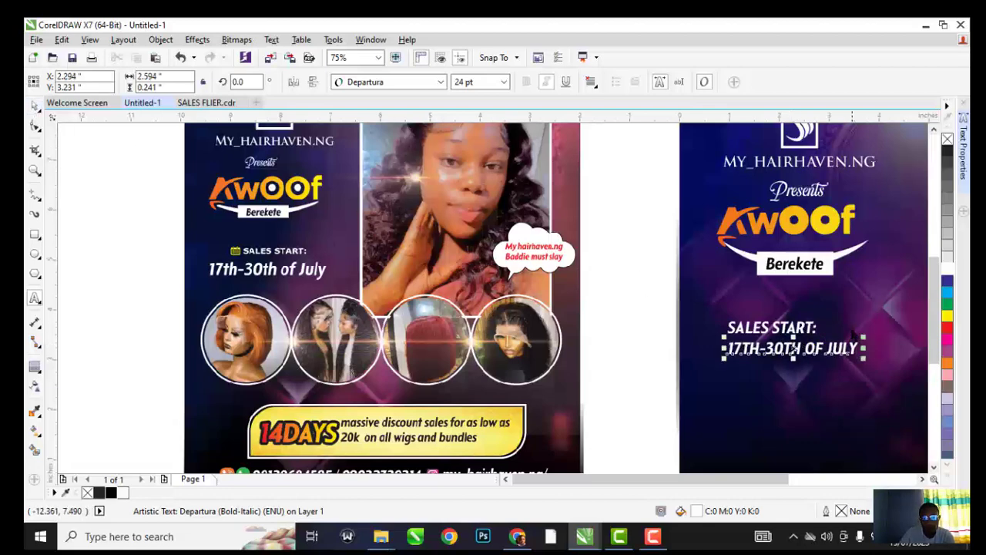
scroll(433, 194, down, 2)
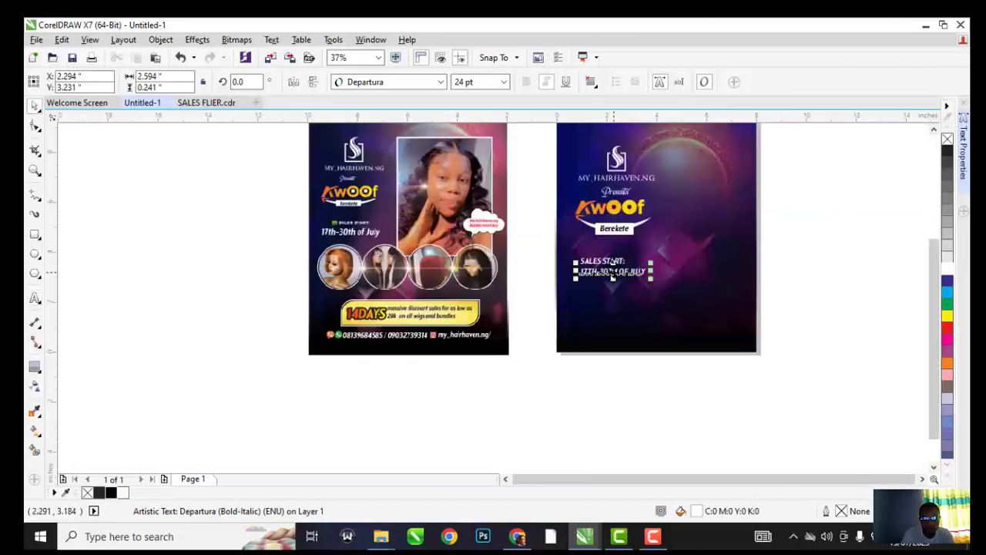
Import the DATE ICON.png calendar image onto the new flyer
key(ctrl+i)
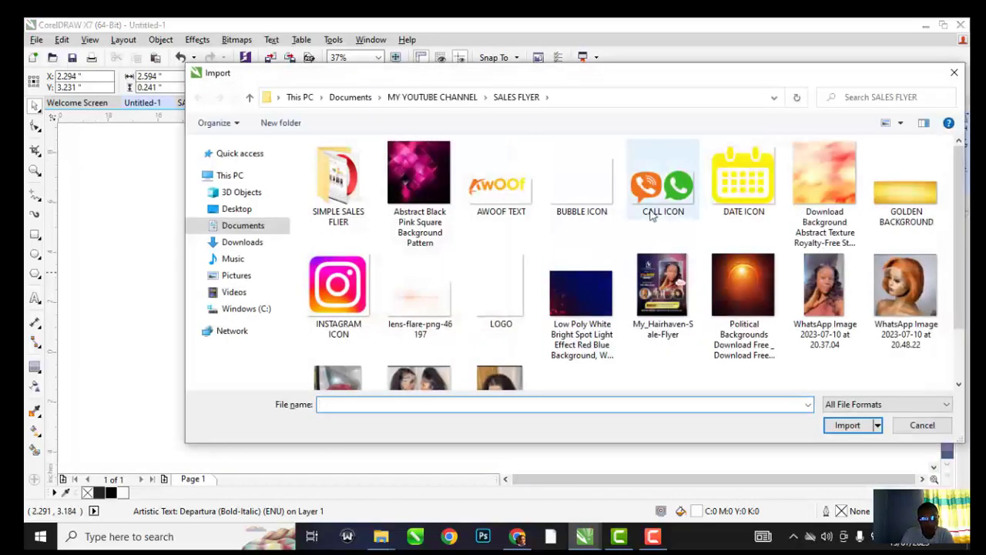
click(659, 187)
click(727, 190)
double_click(726, 190)
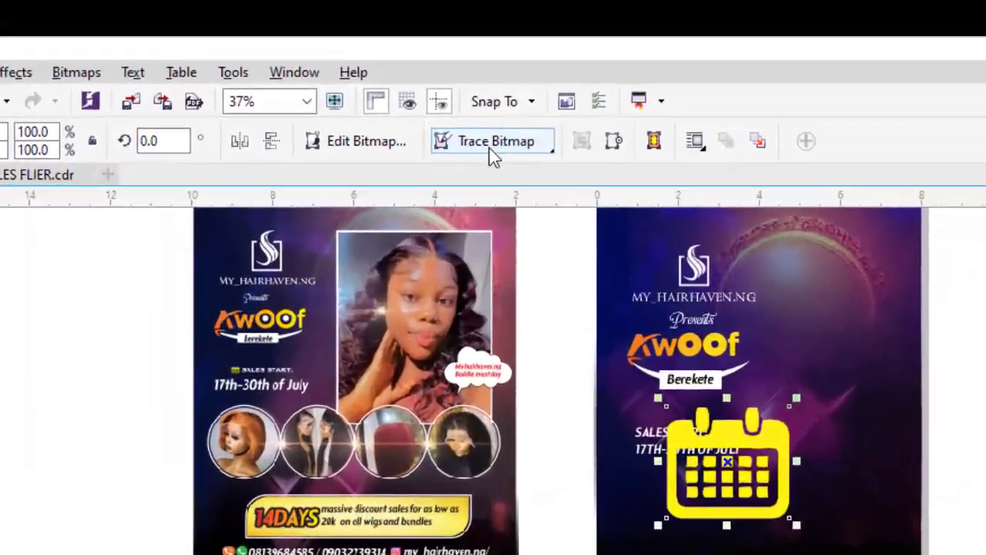
Trace the calendar as a detailed logo with background removal off, discarding an earlier quick trace
click(489, 148)
click(524, 170)
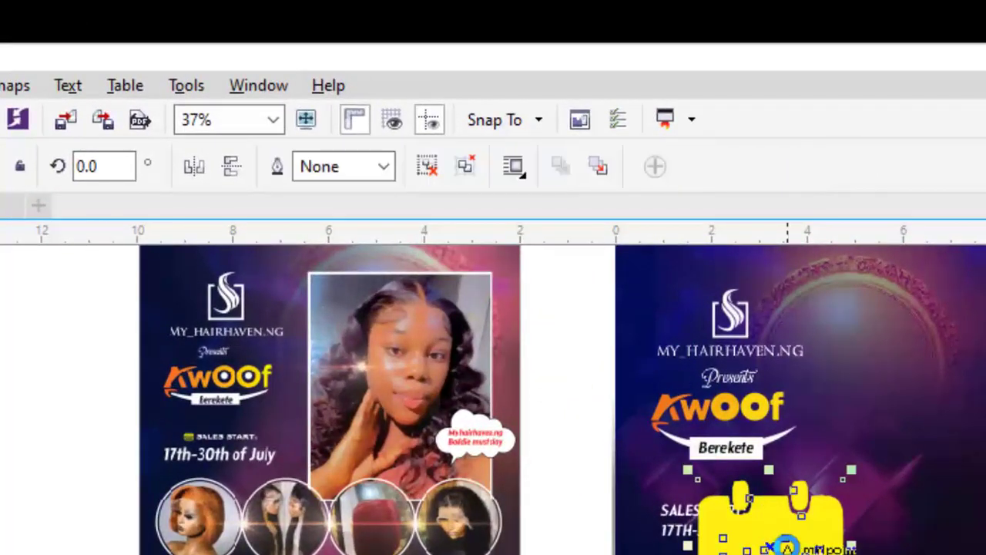
key(Delete)
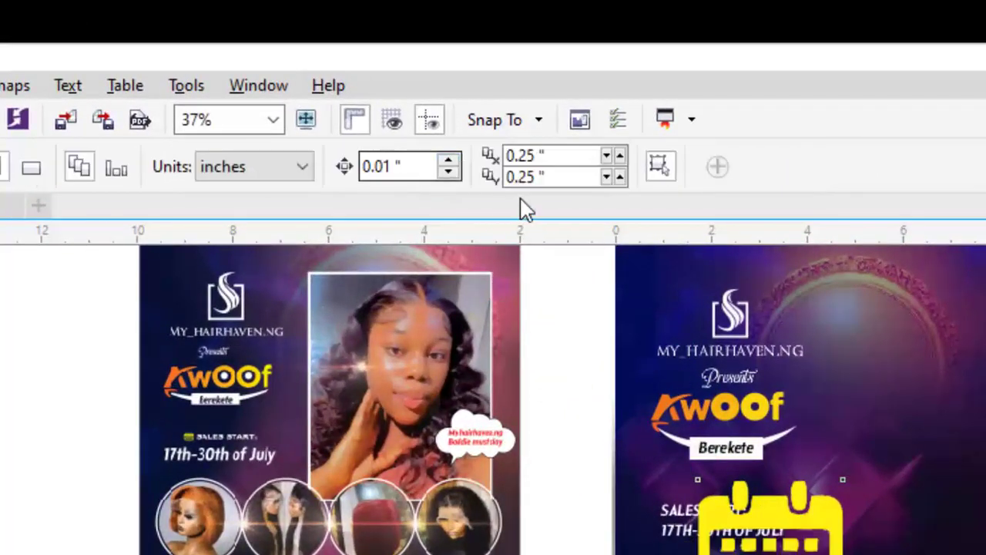
click(787, 527)
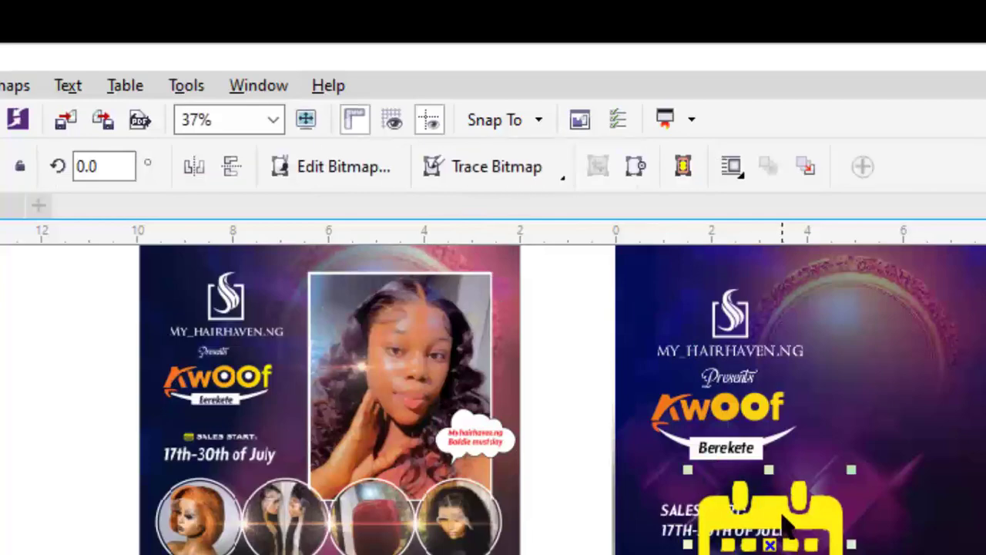
click(532, 168)
mouse_move(584, 266)
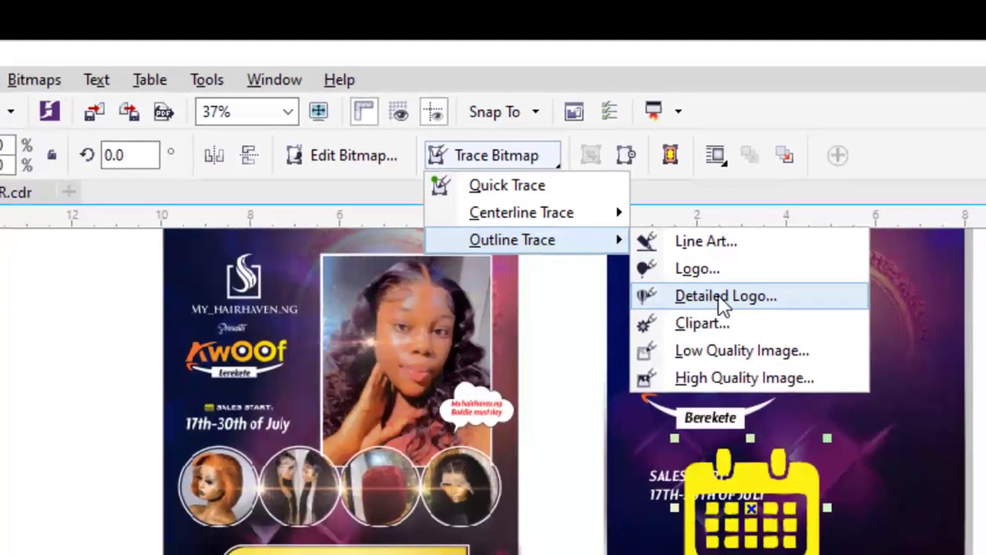
click(720, 296)
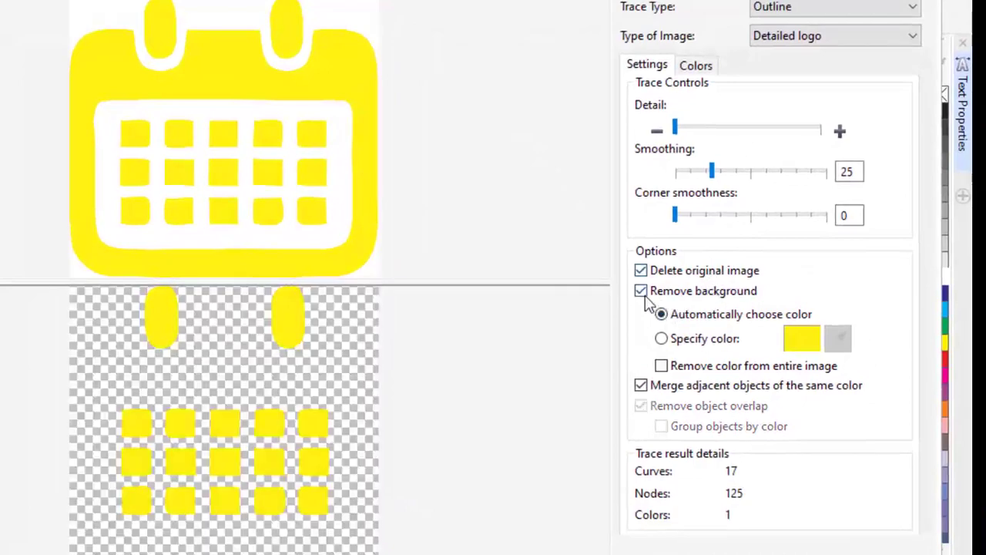
click(641, 290)
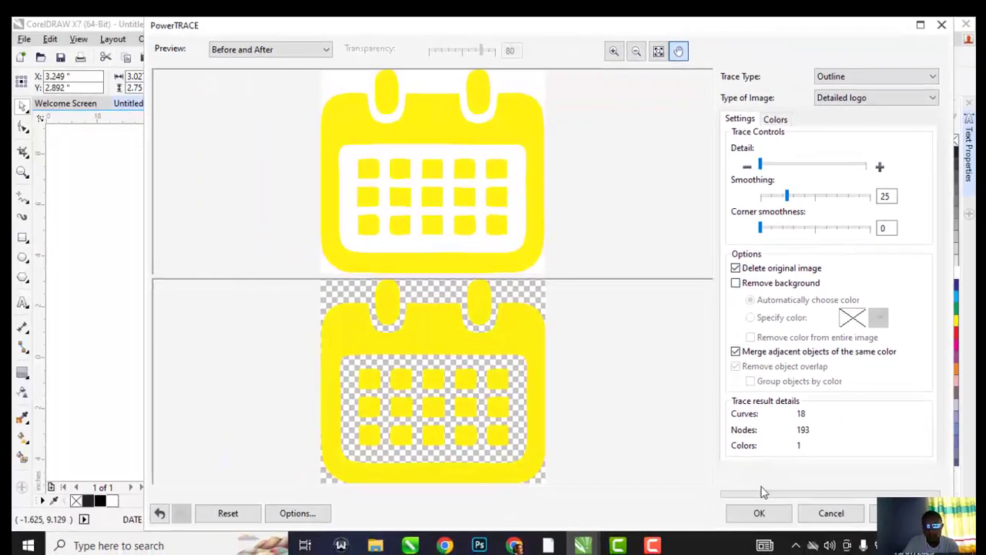
click(759, 511)
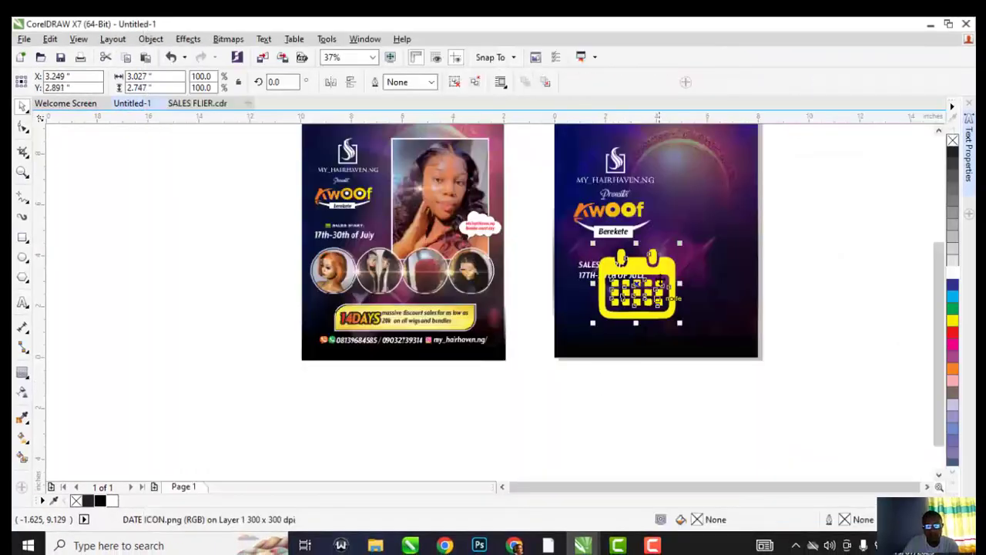
Shrink the traced calendar to a small icon and align it beside 'SALES START:'
drag(676, 248, 642, 283)
scroll(641, 285, up, 3)
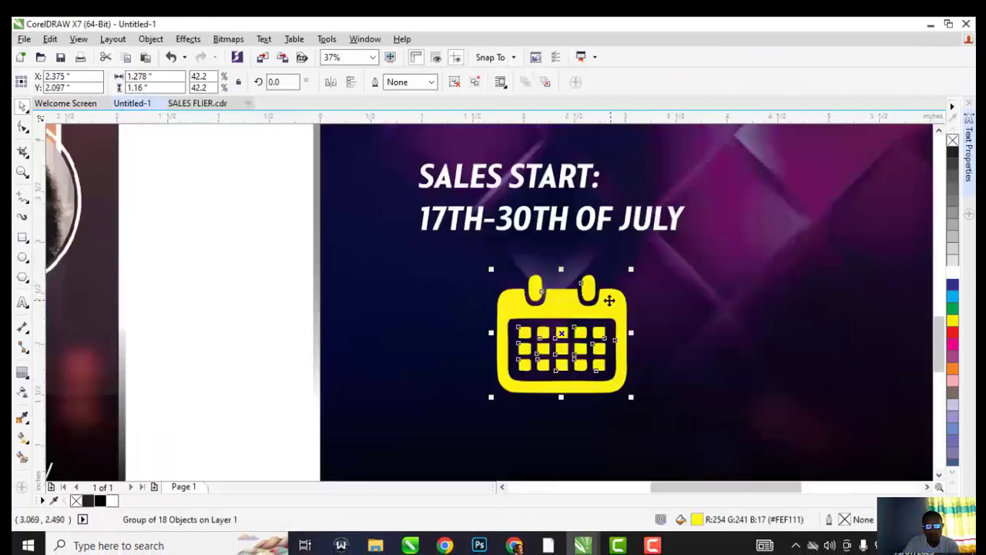
scroll(576, 305, down, 1)
scroll(525, 238, up, 2)
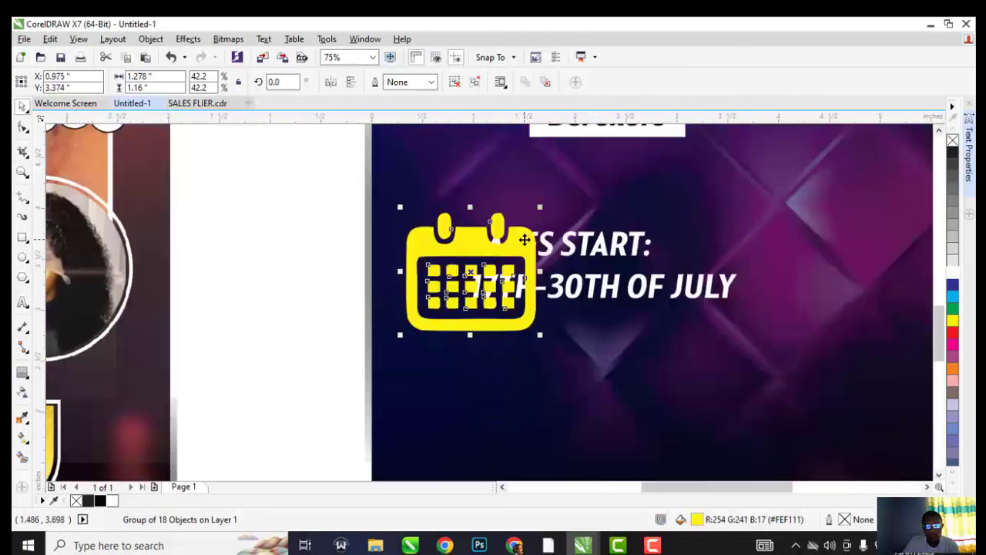
drag(539, 206, 469, 201)
scroll(475, 238, up, 4)
shift+click(485, 229)
key(e)
click(501, 174)
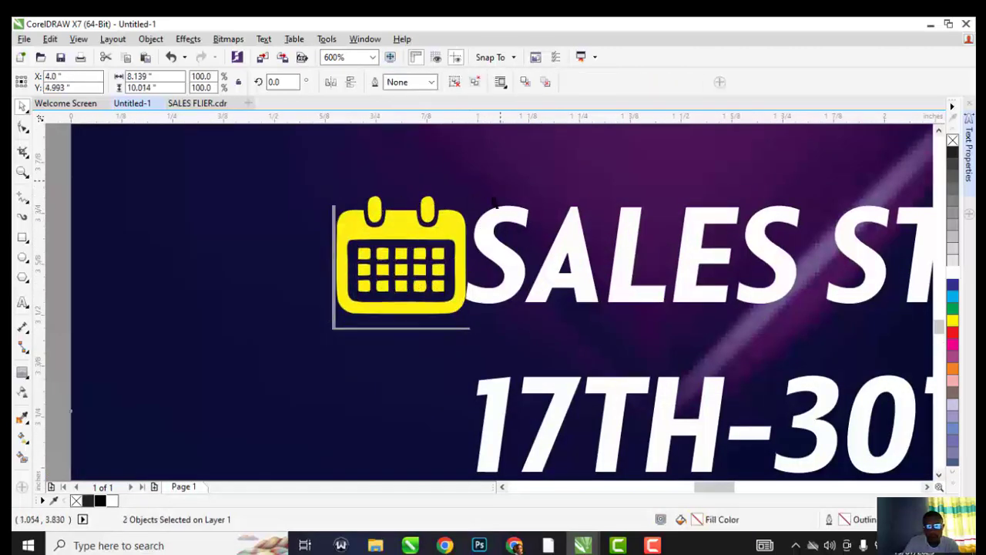
click(427, 226)
click(427, 226)
Ungroup the header into its individual objects and move them slightly up the page
scroll(443, 231, down, 6)
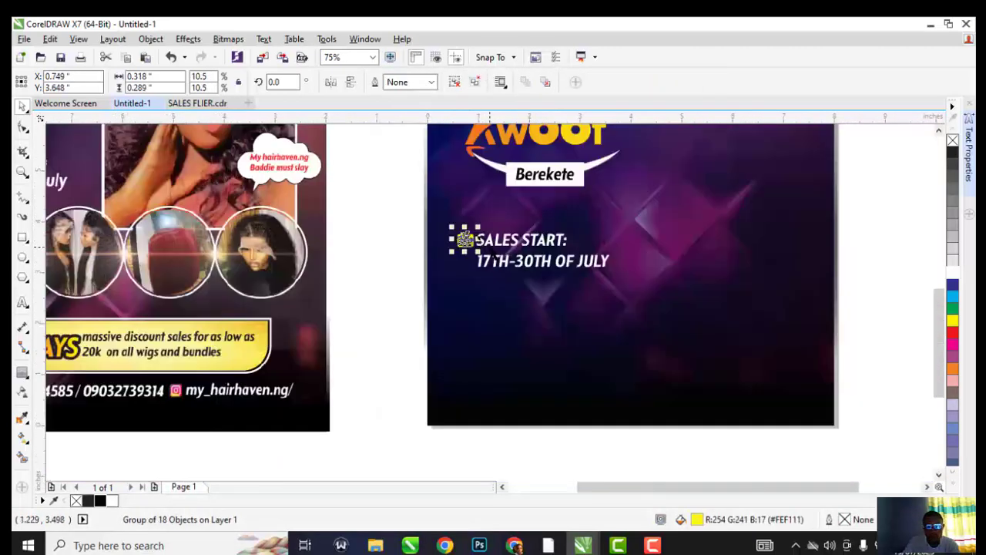
key(ctrl+g)
scroll(512, 240, down, 1)
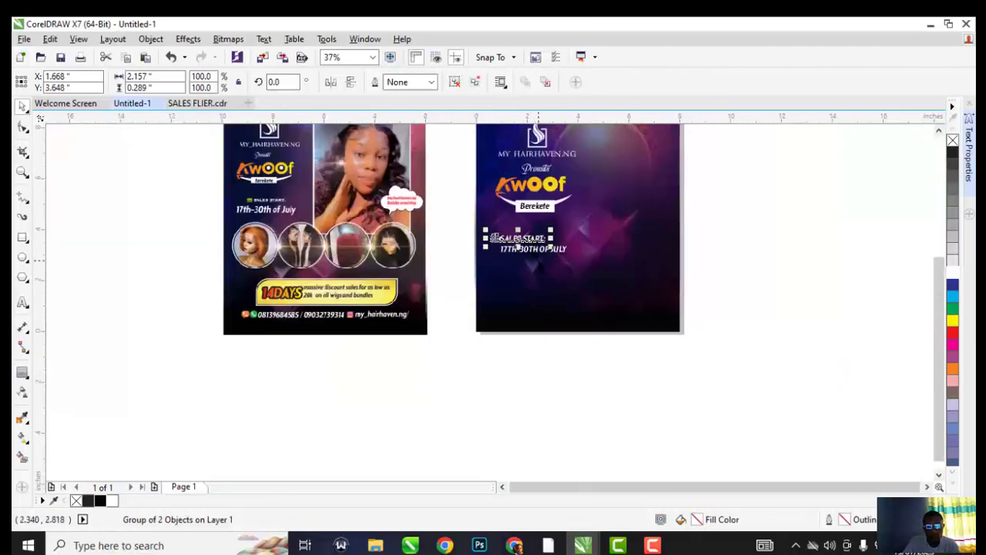
key(ctrl+u)
scroll(532, 235, up, 1)
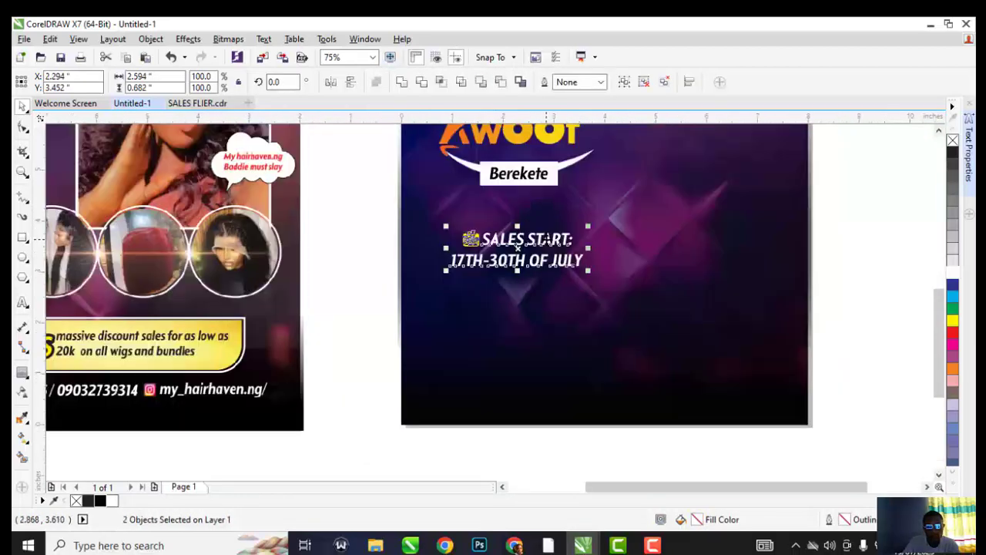
scroll(540, 224, down, 1)
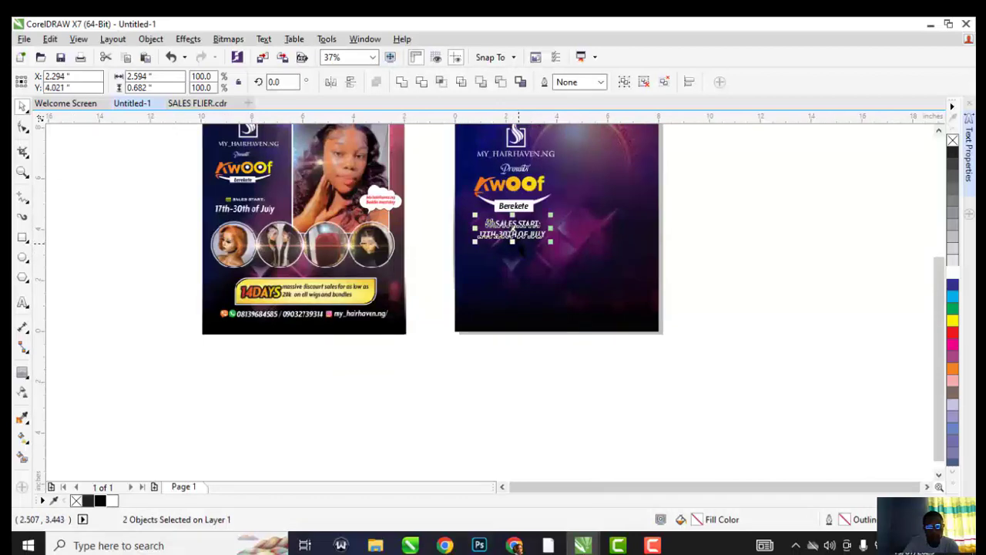
scroll(514, 225, down, 1)
scroll(514, 187, up, 1)
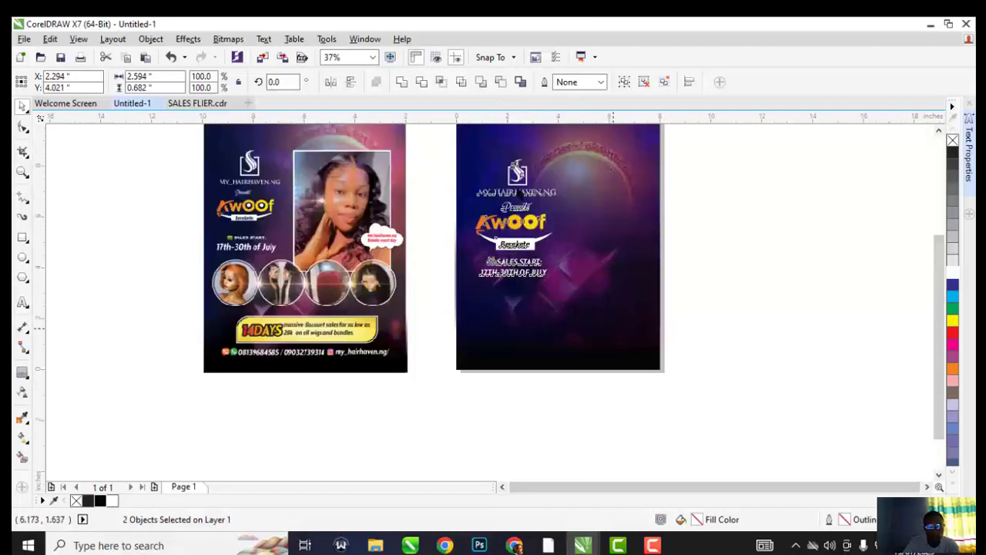
key(ctrl+u)
scroll(518, 196, down, 1)
scroll(514, 197, up, 2)
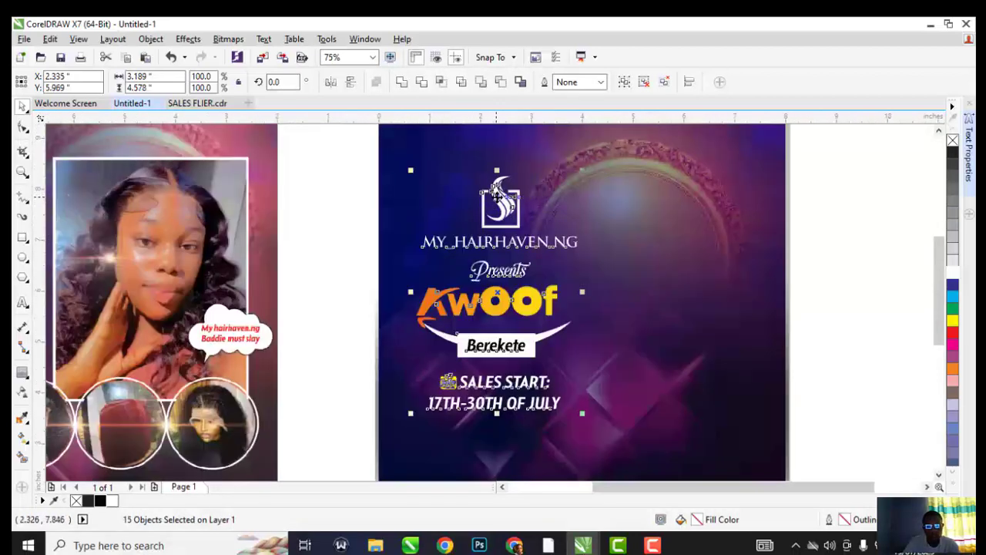
drag(497, 196, 497, 158)
scroll(458, 239, down, 1)
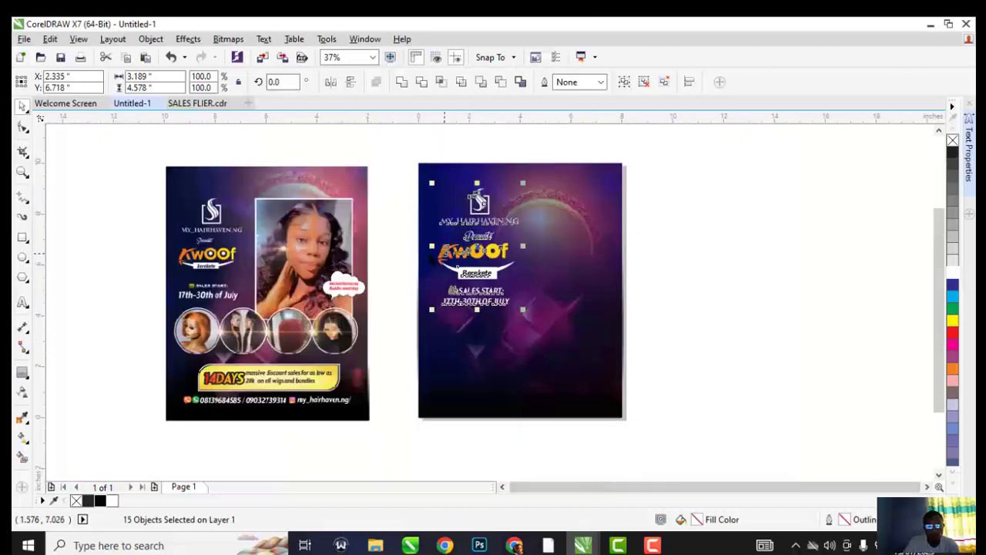
key(Escape)
scroll(458, 254, up, 1)
Group the KwOOf and Berekete title pieces, and group the logo with its MY_HAIRHAVEN.NG text
drag(345, 232, 559, 315)
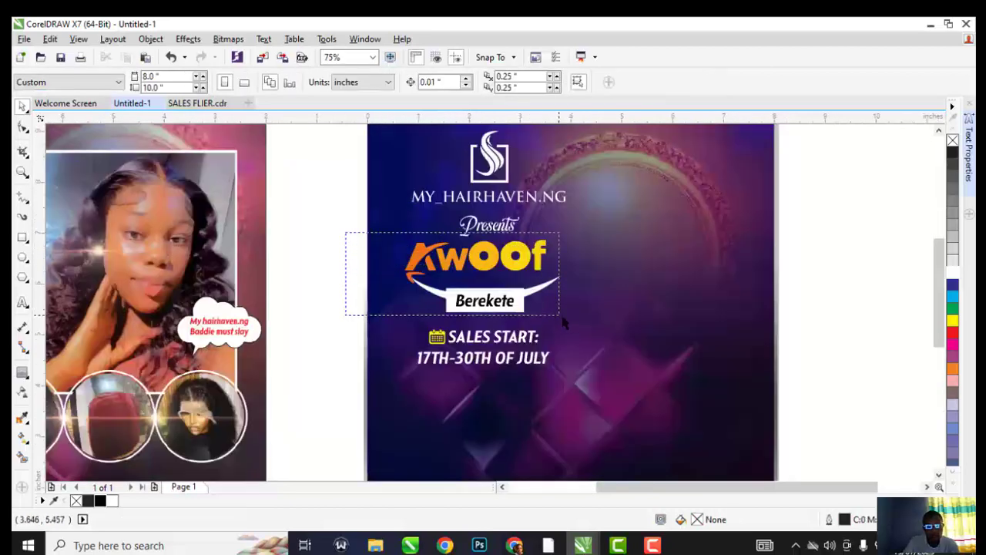
key(ctrl+g)
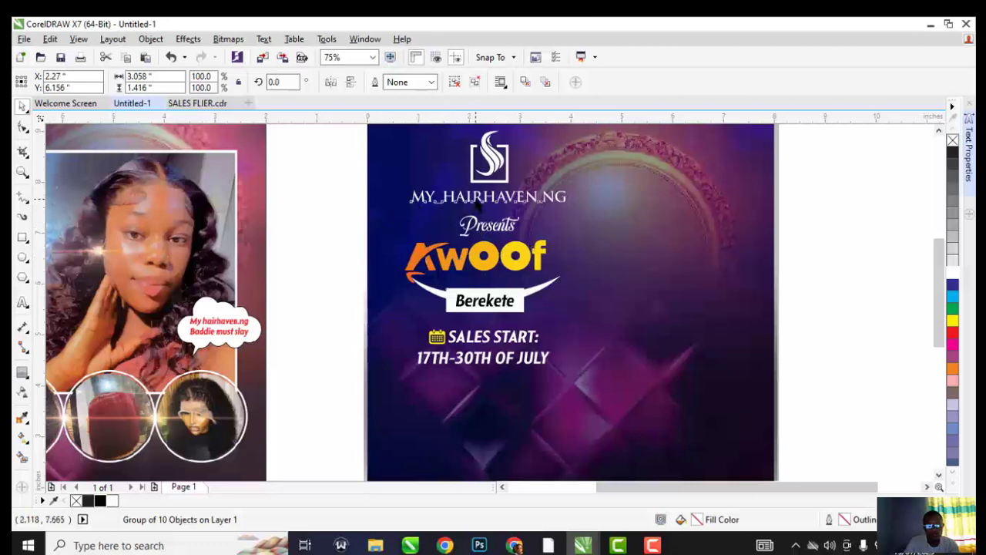
click(414, 194)
drag(346, 134, 605, 232)
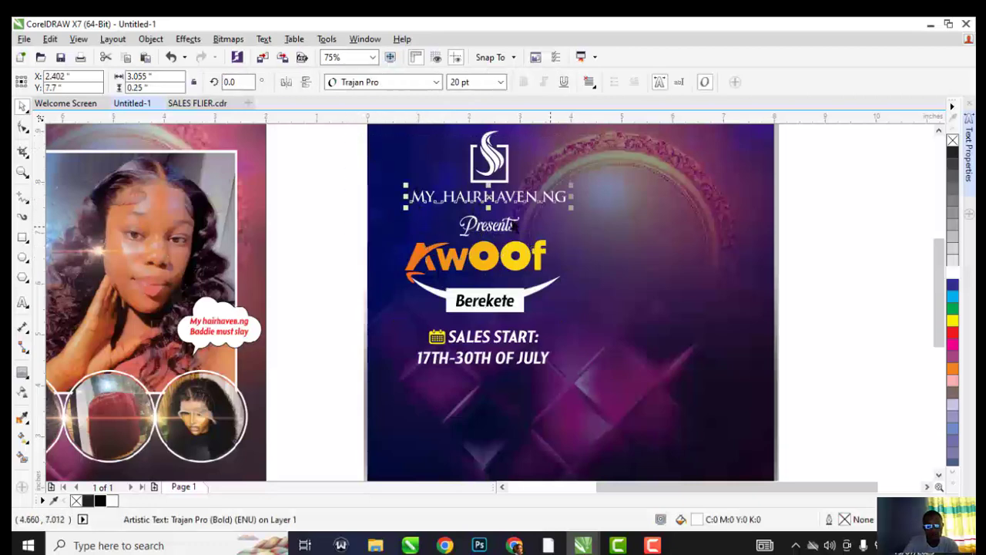
scroll(493, 216, down, 1)
drag(415, 159, 565, 219)
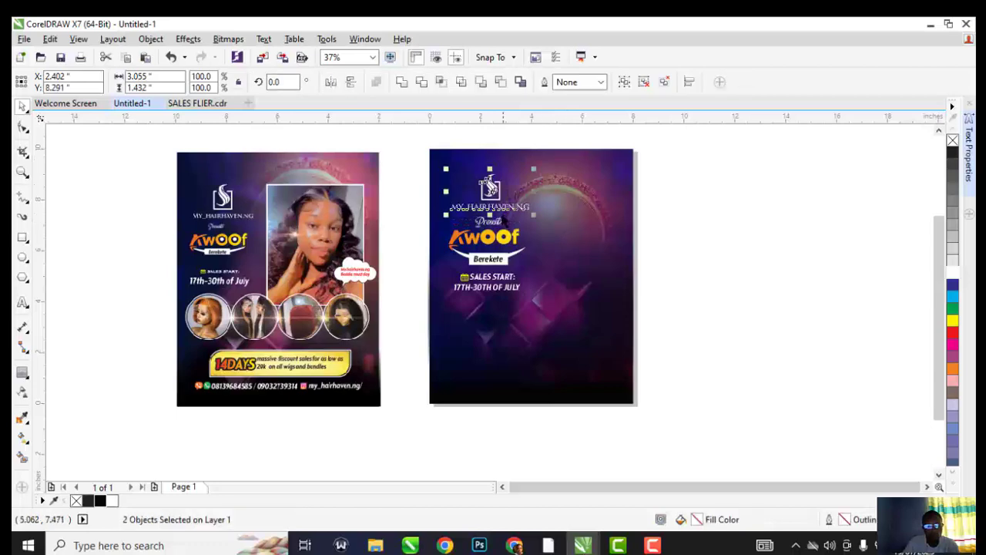
key(ctrl+g)
Shift the whole header block slightly to the left
drag(580, 306, 579, 307)
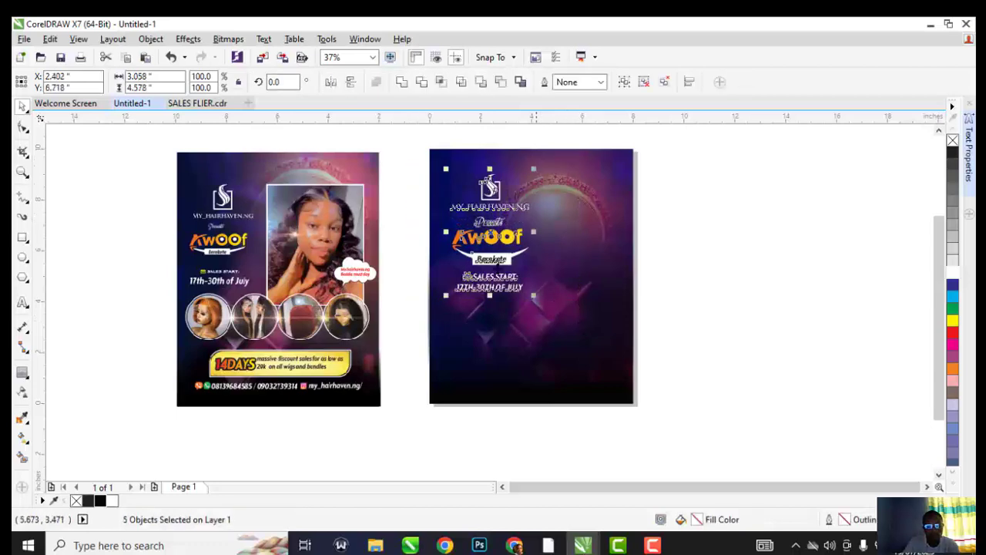
scroll(490, 232, up, 1)
drag(491, 237, 471, 239)
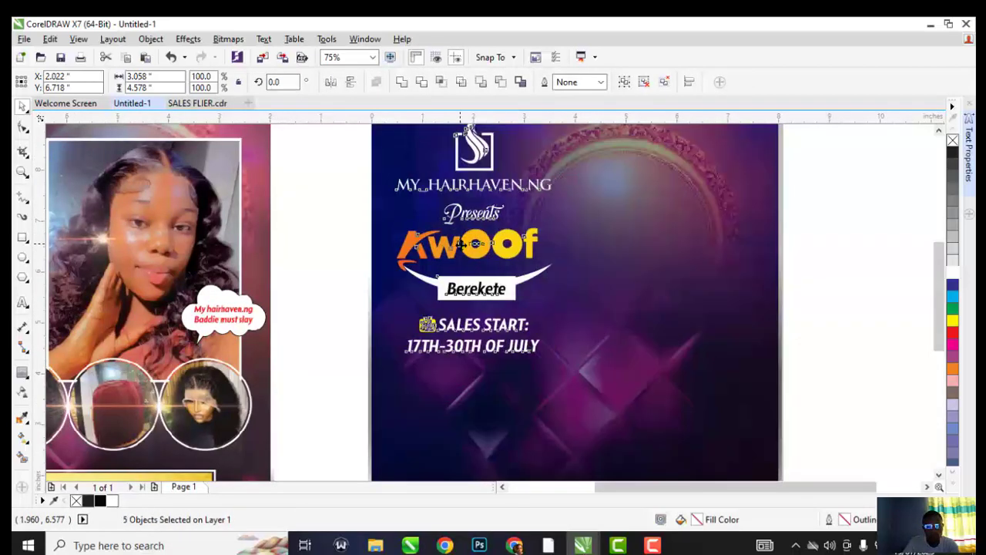
scroll(463, 247, down, 1)
click(392, 195)
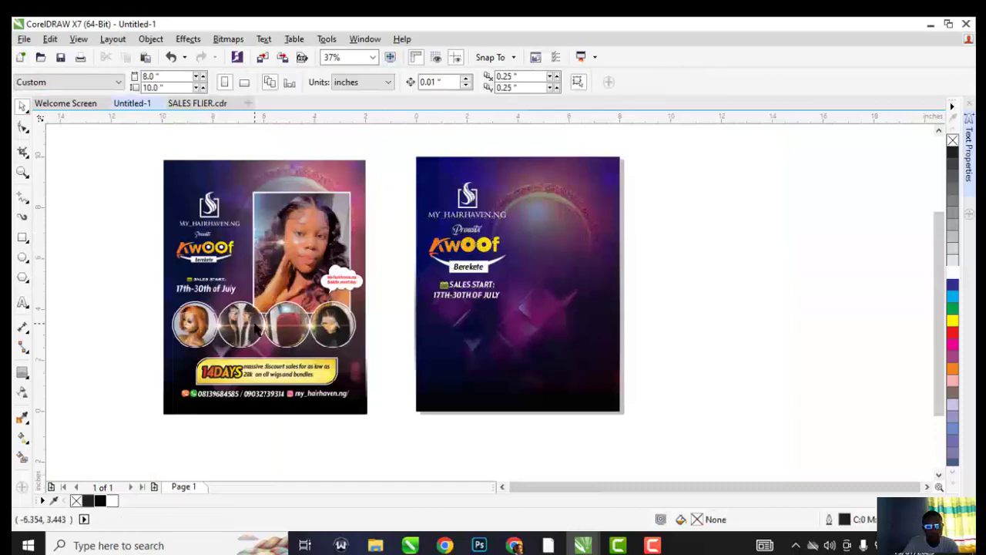
Draw a rectangle on the right of the new flyer beside the titles
click(314, 204)
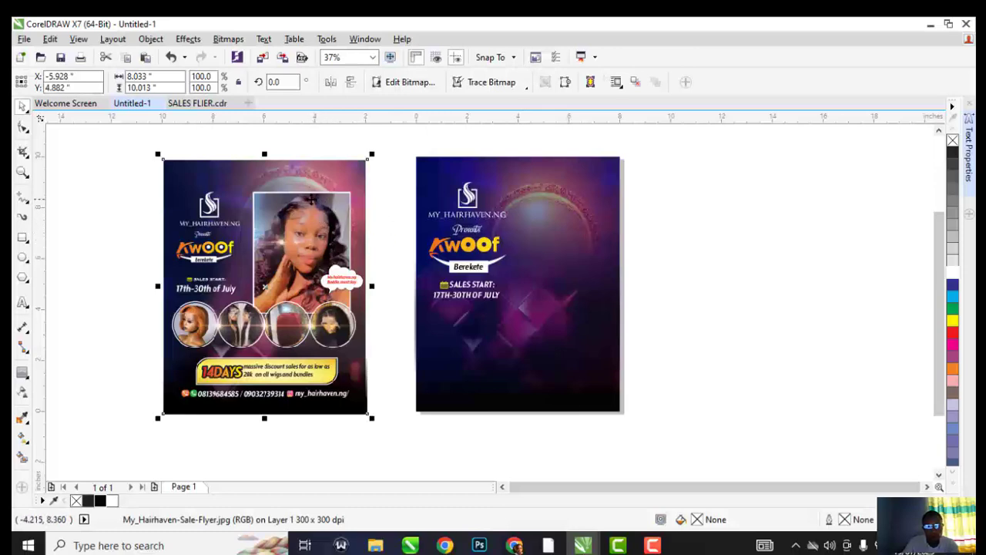
click(24, 241)
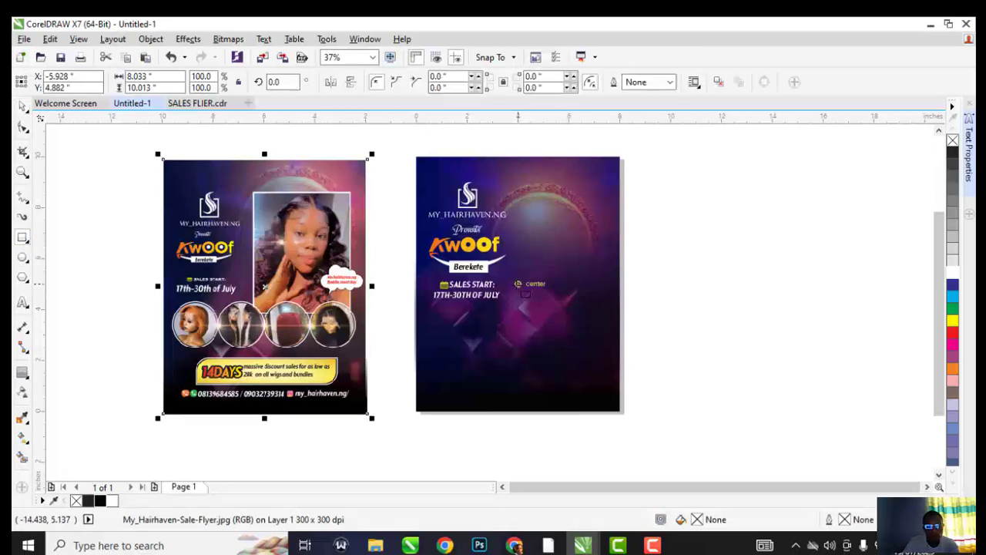
drag(520, 196, 624, 332)
click(23, 108)
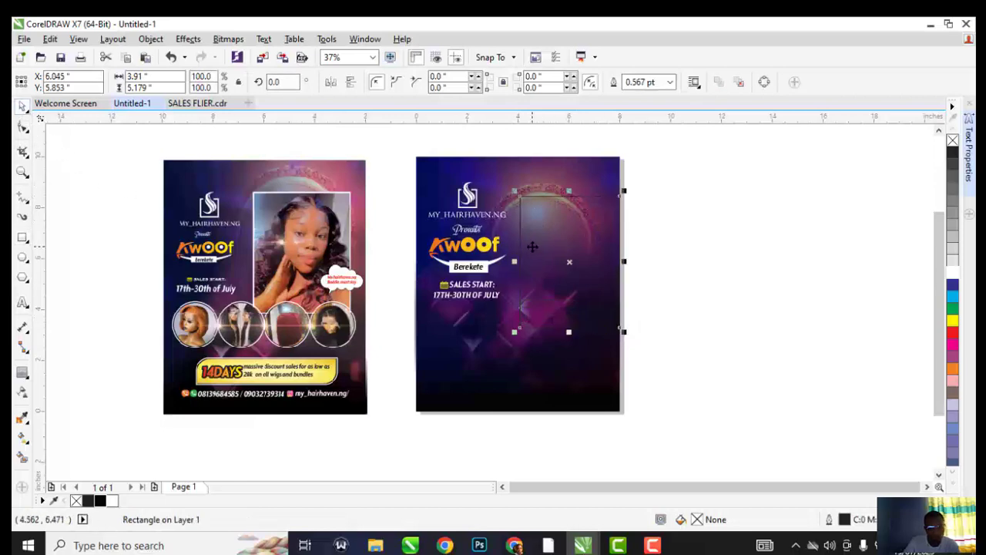
drag(533, 246, 527, 246)
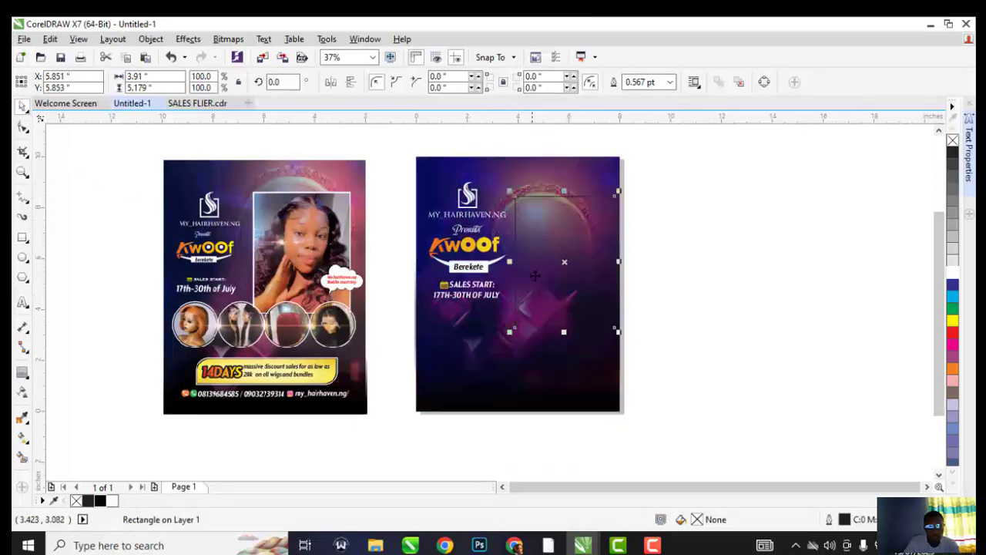
scroll(535, 275, up, 3)
scroll(469, 247, down, 3)
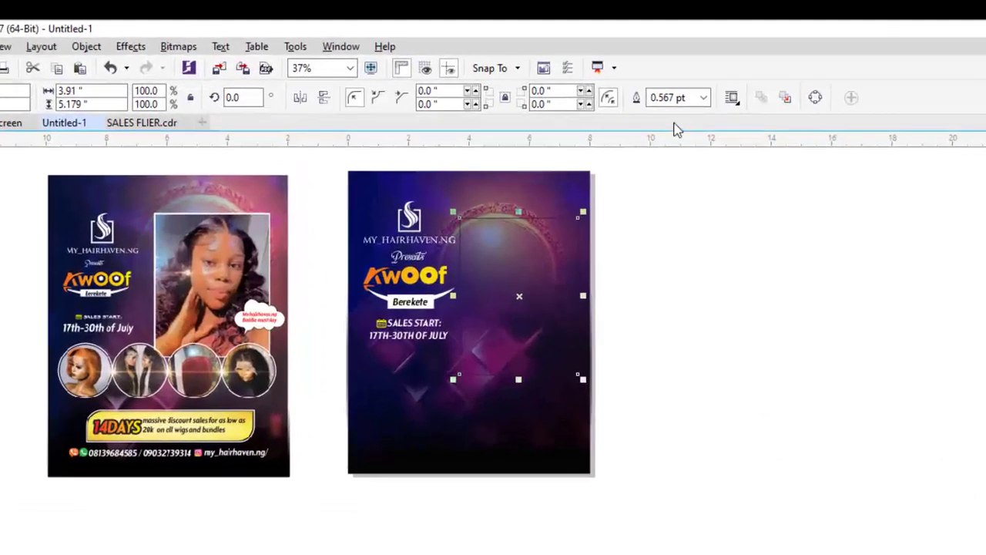
Give the rectangle a 4.0 pt outline and a white fill
click(703, 97)
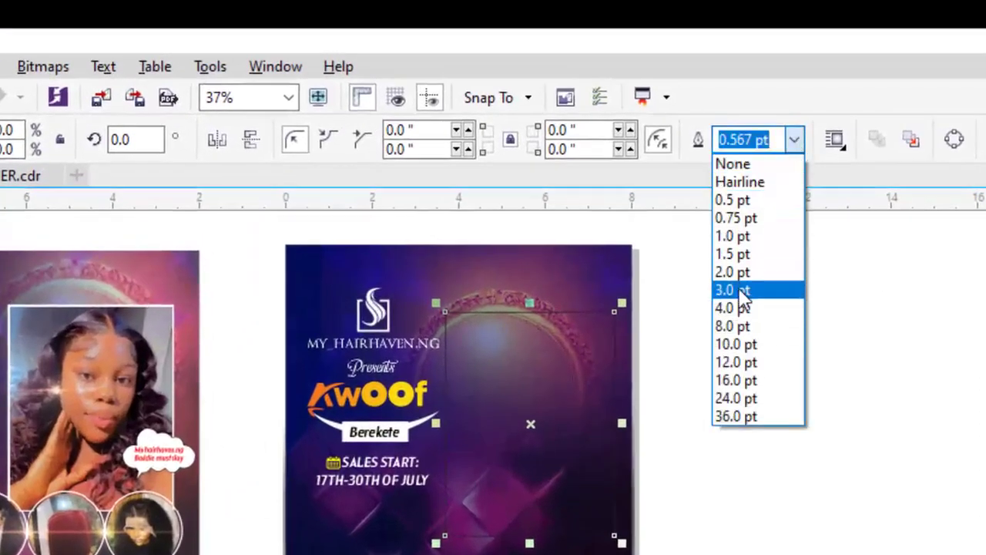
click(740, 291)
click(794, 139)
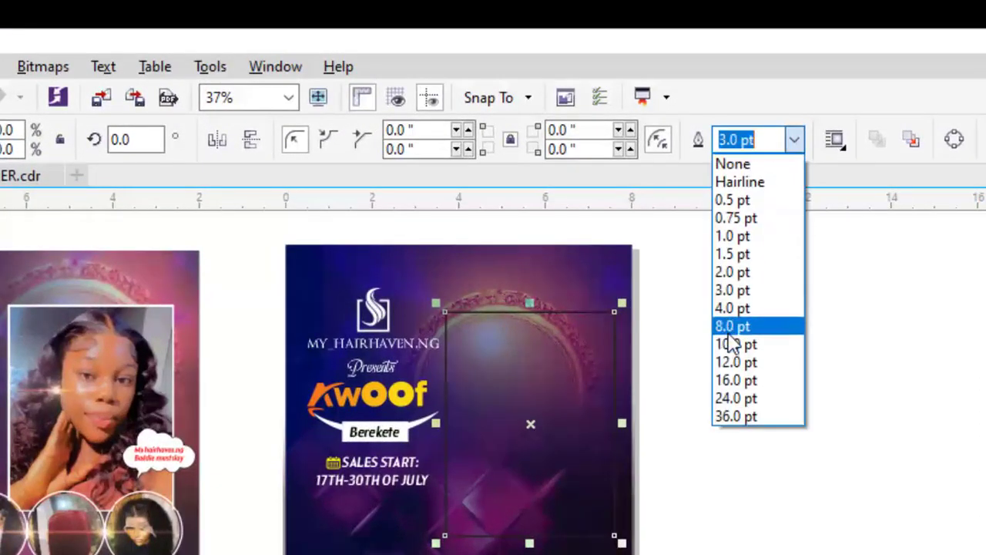
click(732, 327)
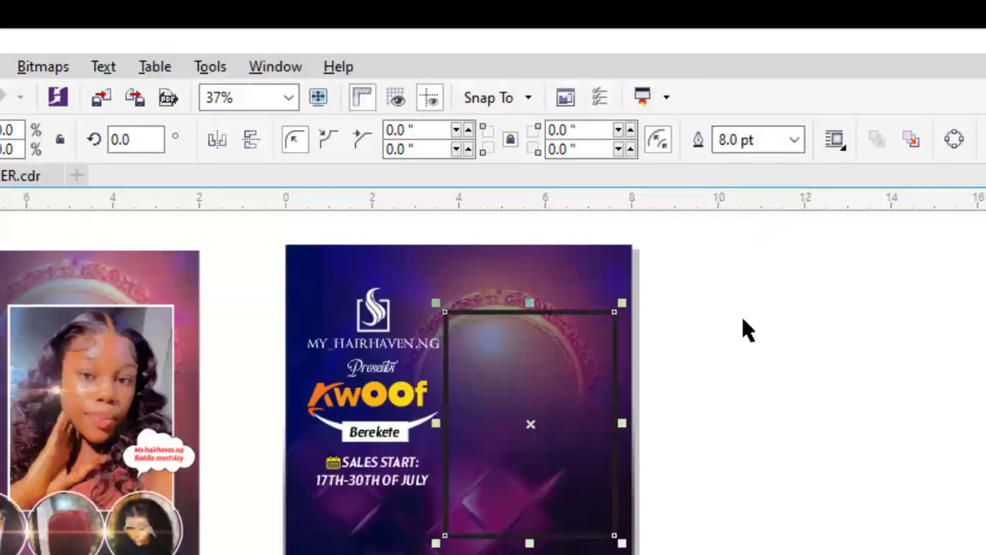
click(795, 147)
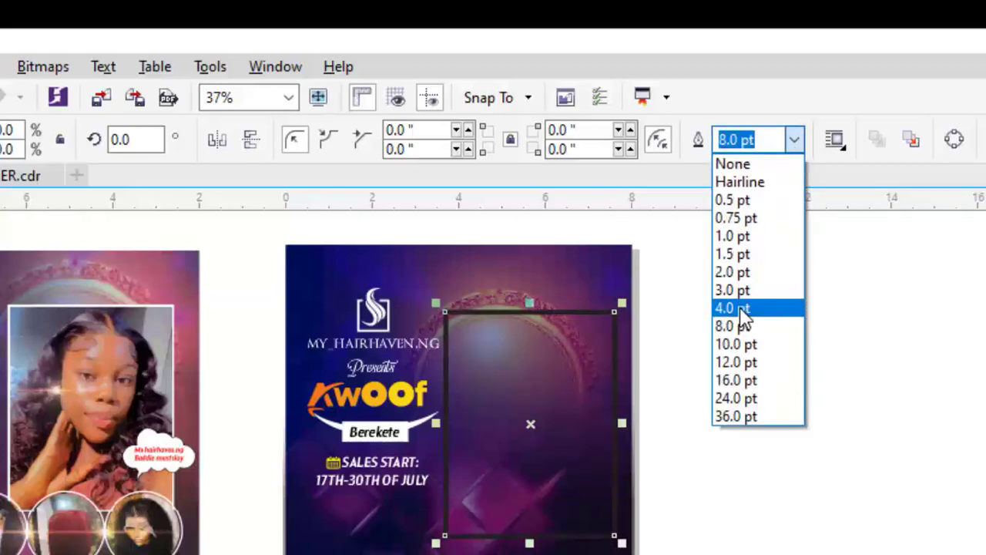
click(740, 308)
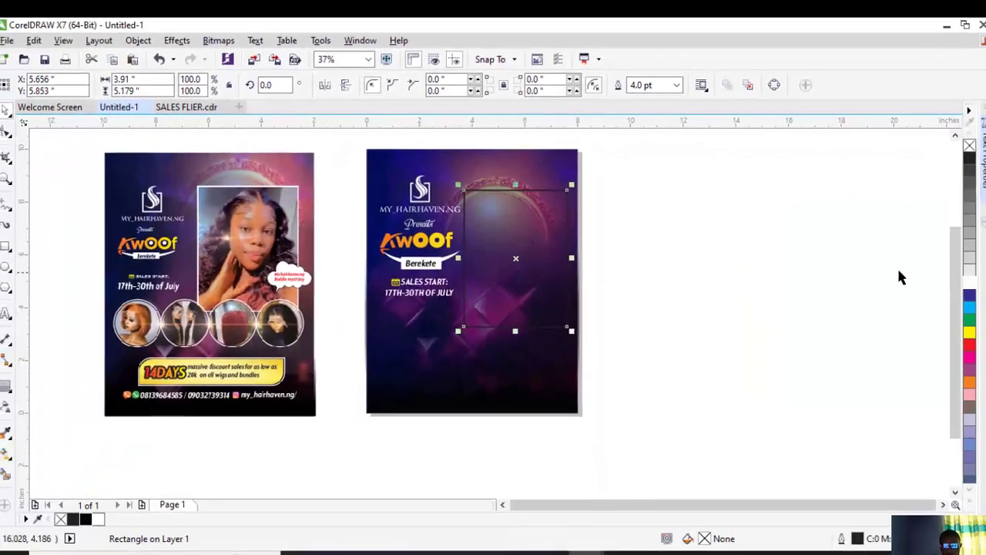
click(969, 285)
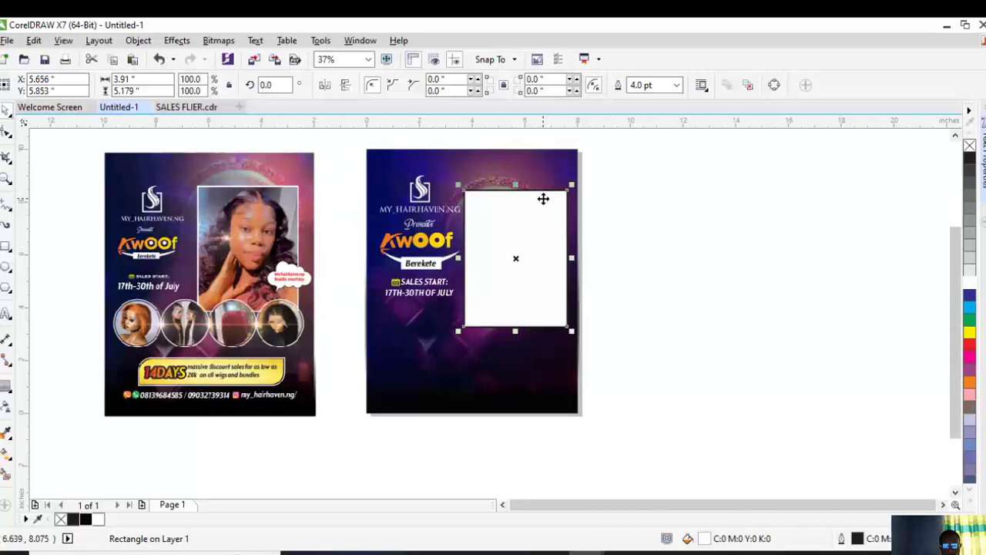
Set the rectangle's outline colour to white
double_click(858, 539)
click(423, 160)
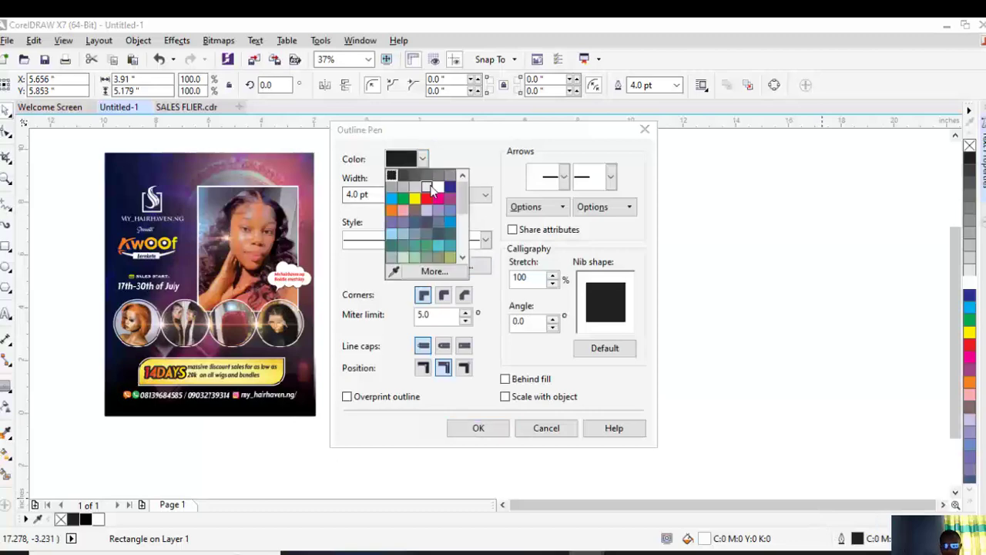
click(414, 179)
click(478, 429)
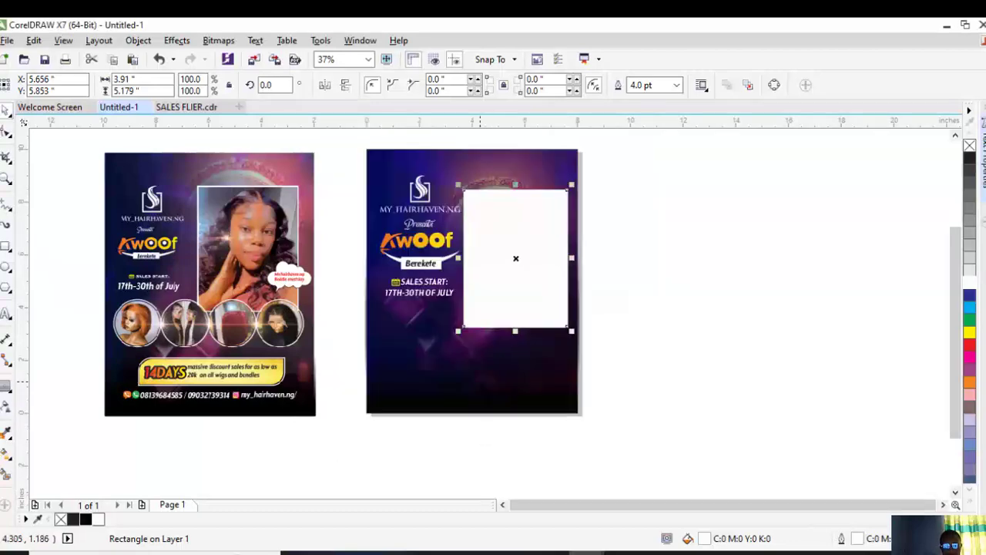
Import the model's WhatsApp photo and enlarge it beside the flyer
key(ctrl+i)
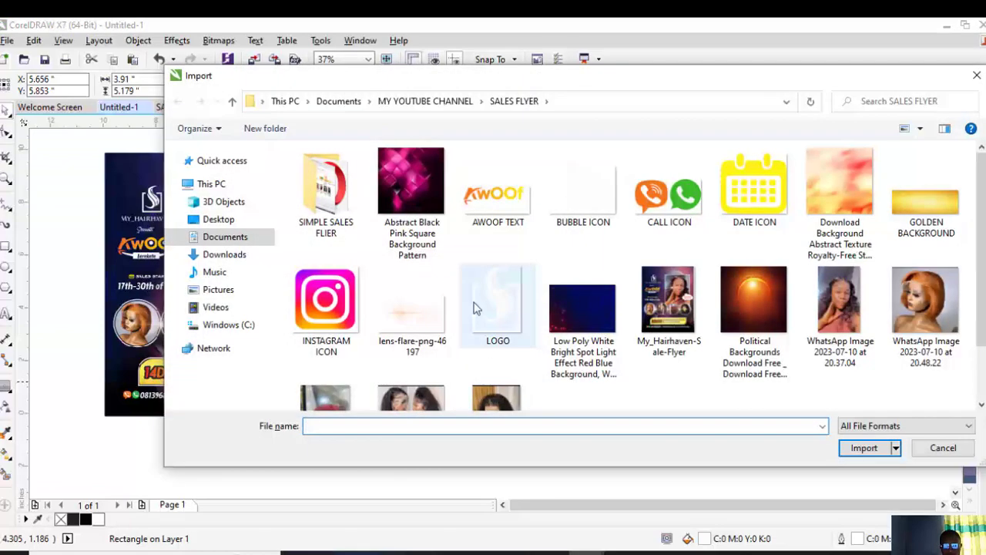
scroll(473, 308, down, 2)
double_click(851, 241)
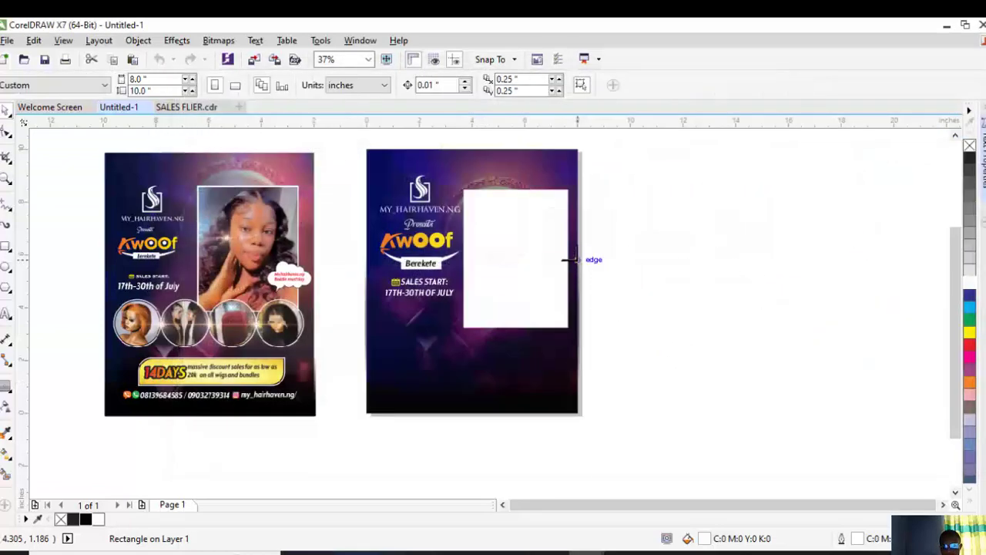
click(578, 260)
drag(622, 303, 686, 285)
drag(710, 240, 729, 204)
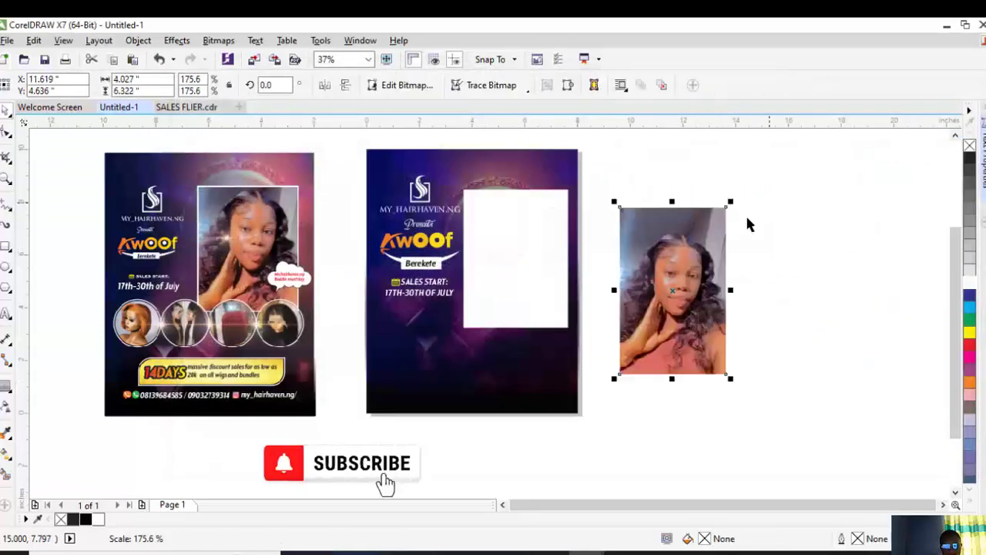
PowerClip the photo inside the white rectangle frame
right_click(689, 231)
click(700, 146)
click(508, 240)
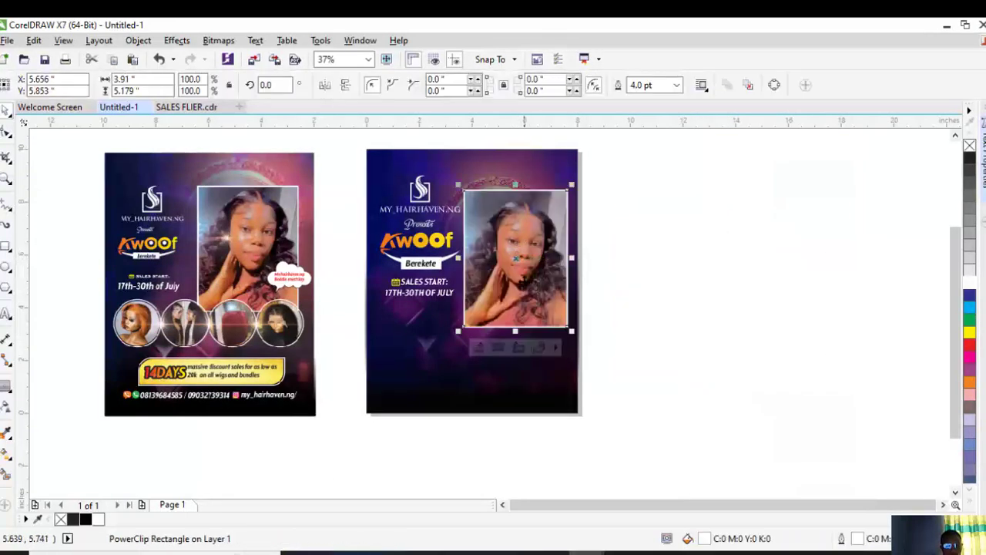
click(708, 286)
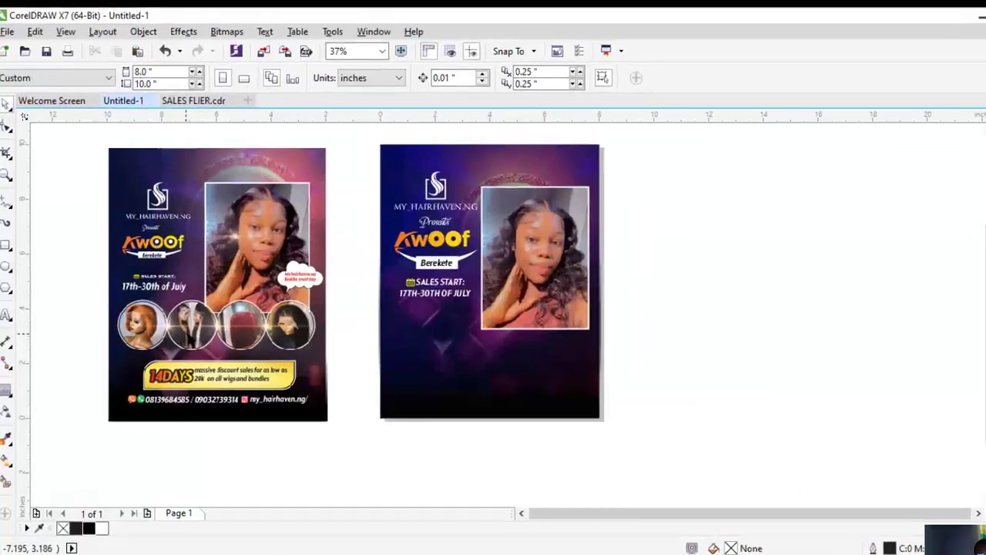
Draw a circle under the sales dates and nudge the seven upper elements slightly up
click(6, 267)
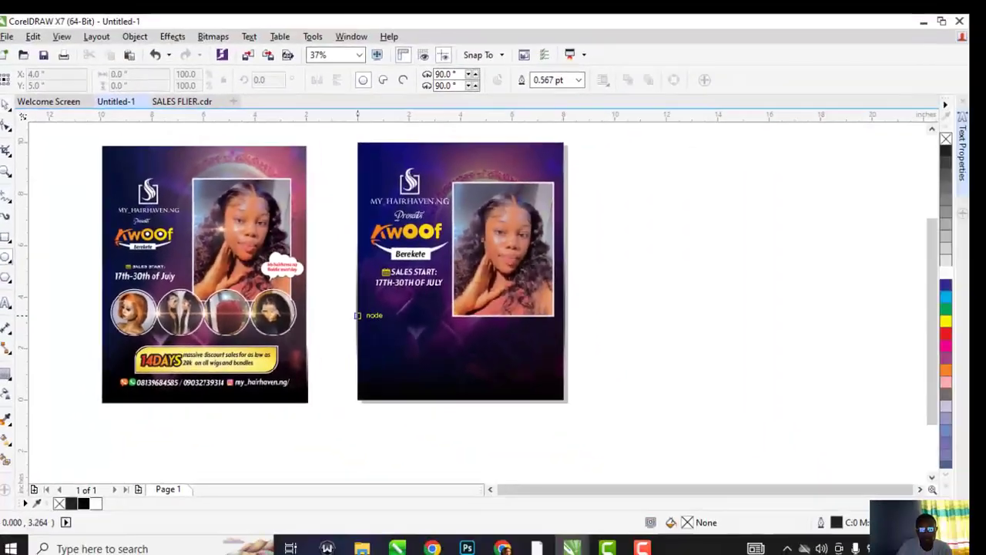
drag(357, 316, 426, 380)
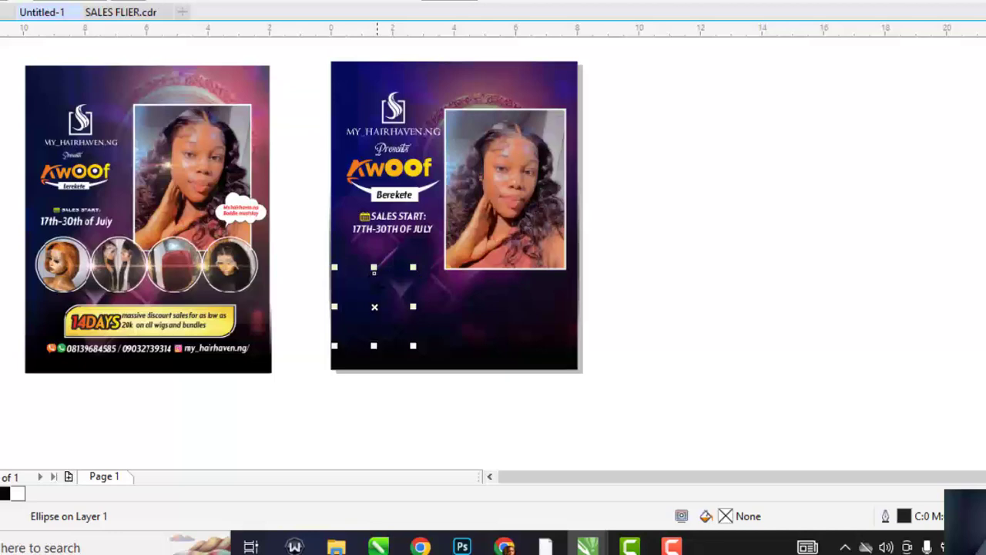
scroll(397, 322, up, 2)
drag(396, 321, 395, 302)
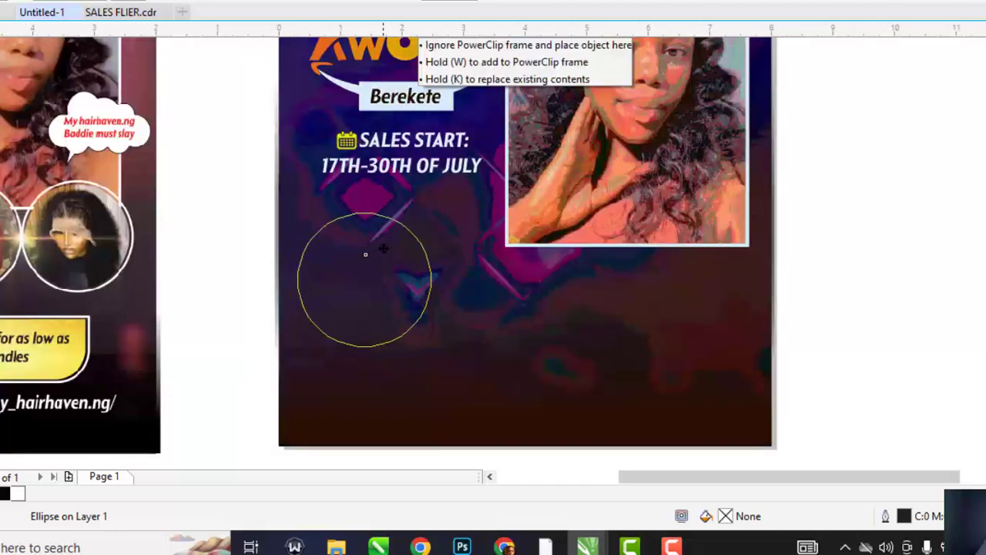
drag(383, 248, 383, 247)
scroll(389, 249, down, 2)
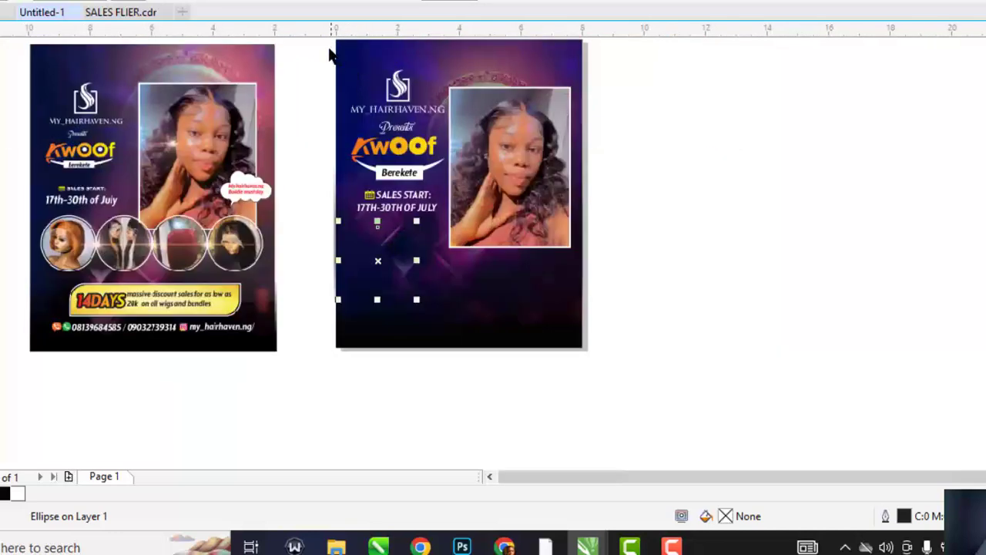
drag(330, 54, 647, 320)
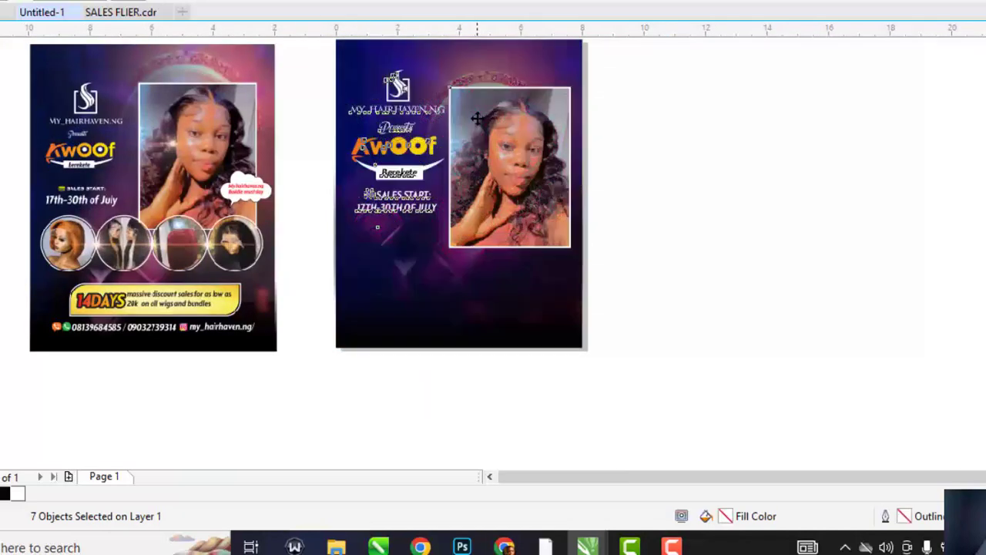
drag(478, 119, 478, 105)
click(628, 231)
Fill the circle white, remove its outline, and adjust its size and position
click(379, 231)
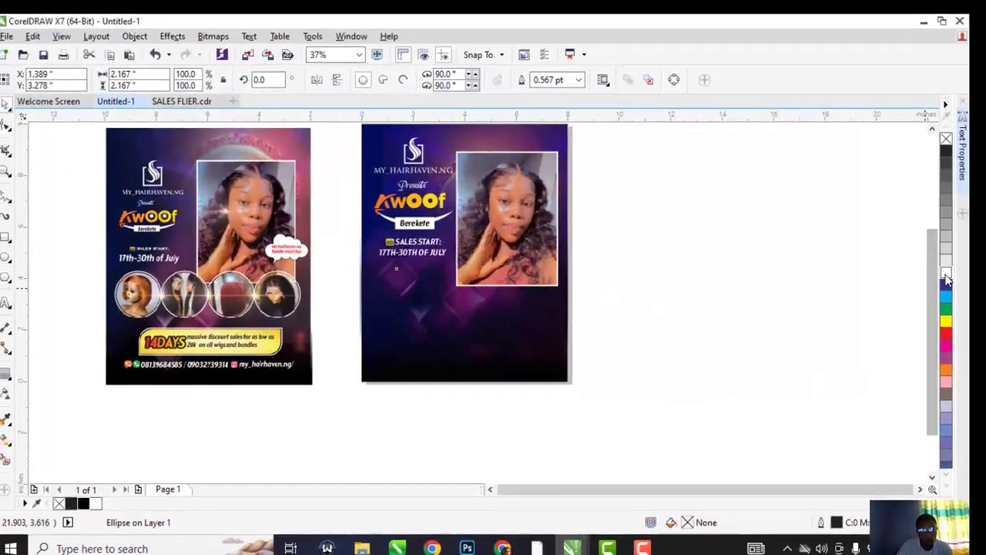
click(947, 273)
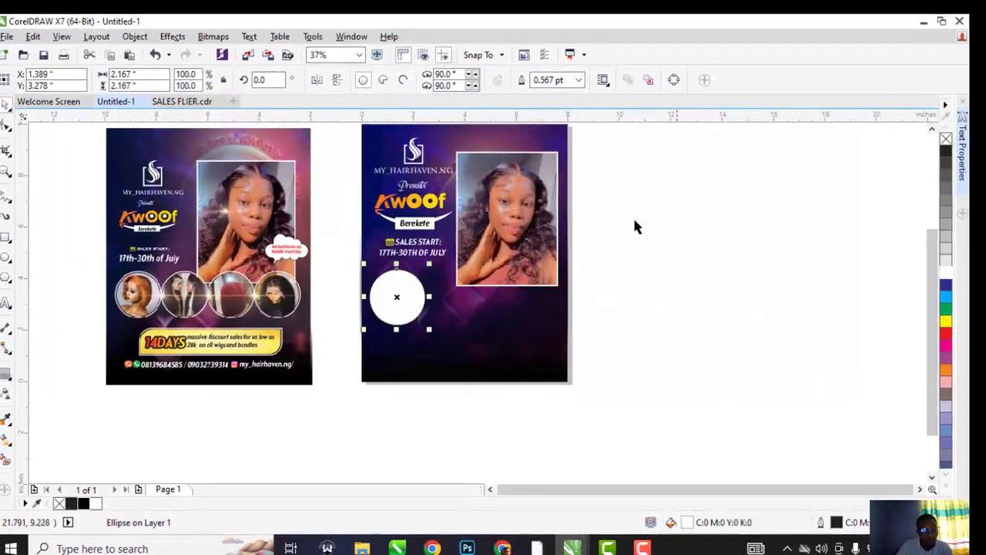
right_click(946, 139)
scroll(435, 296, up, 2)
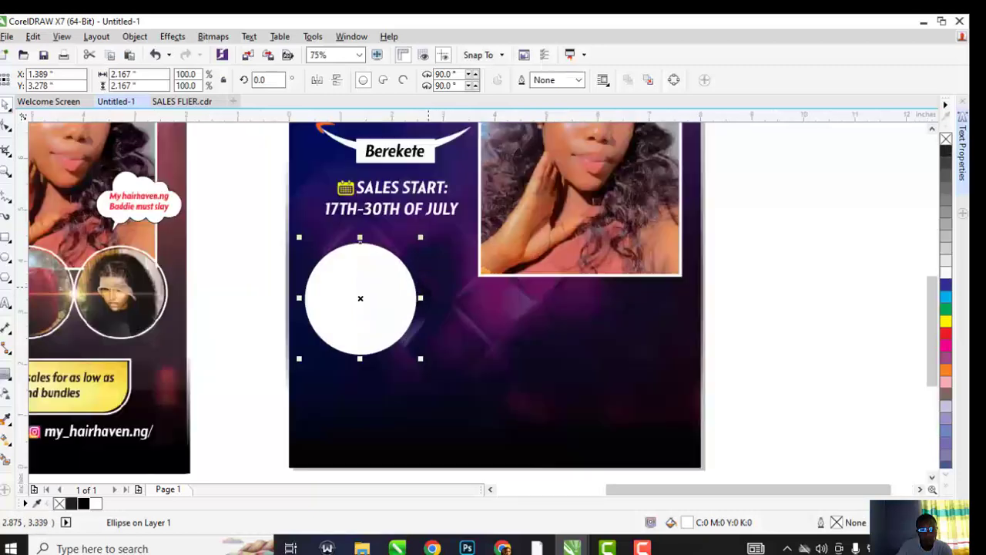
drag(421, 237, 432, 223)
drag(413, 268, 414, 277)
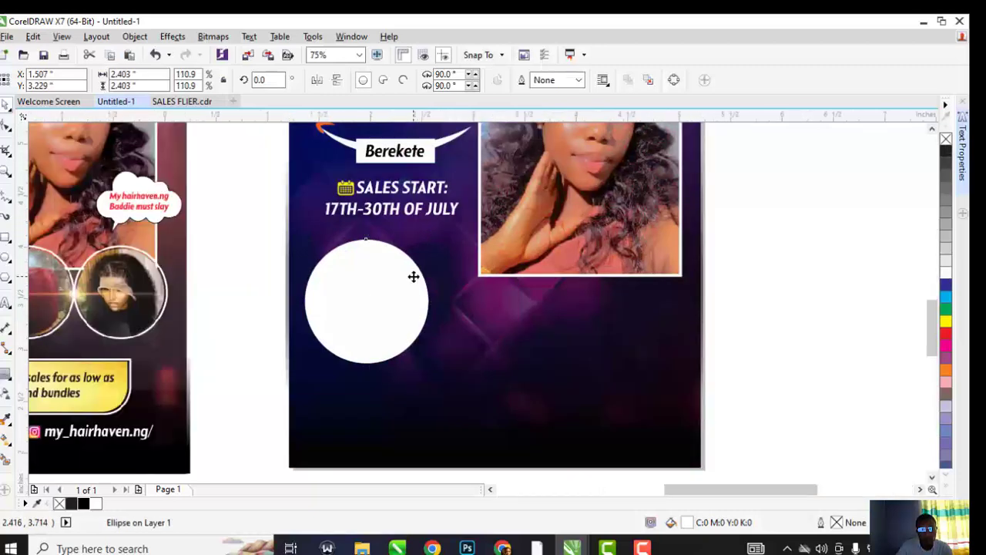
Trim a smaller copy from the circle to form a ring, then shrink the inner circle to leave a gap
scroll(413, 277, up, 1)
drag(448, 197, 448, 203)
scroll(397, 227, up, 2)
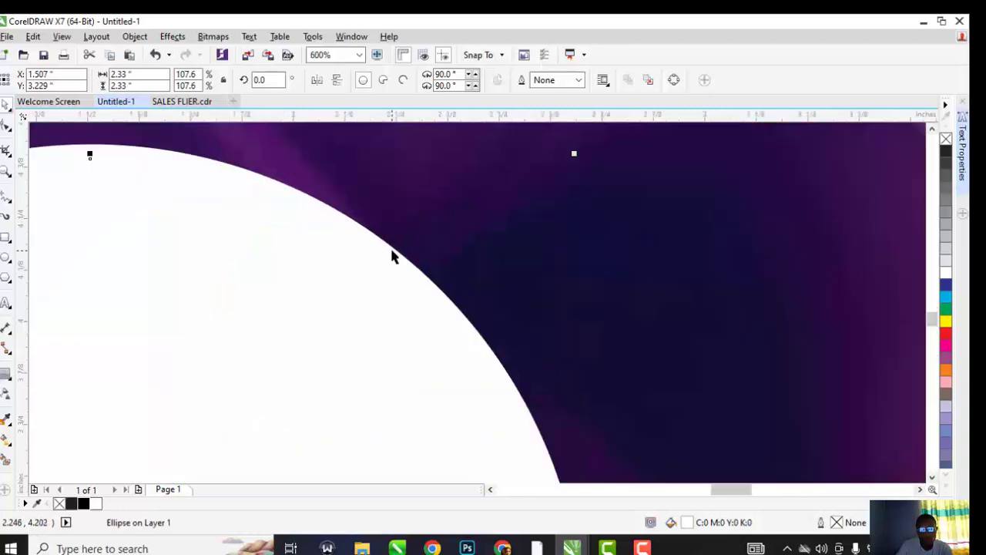
shift+click(398, 254)
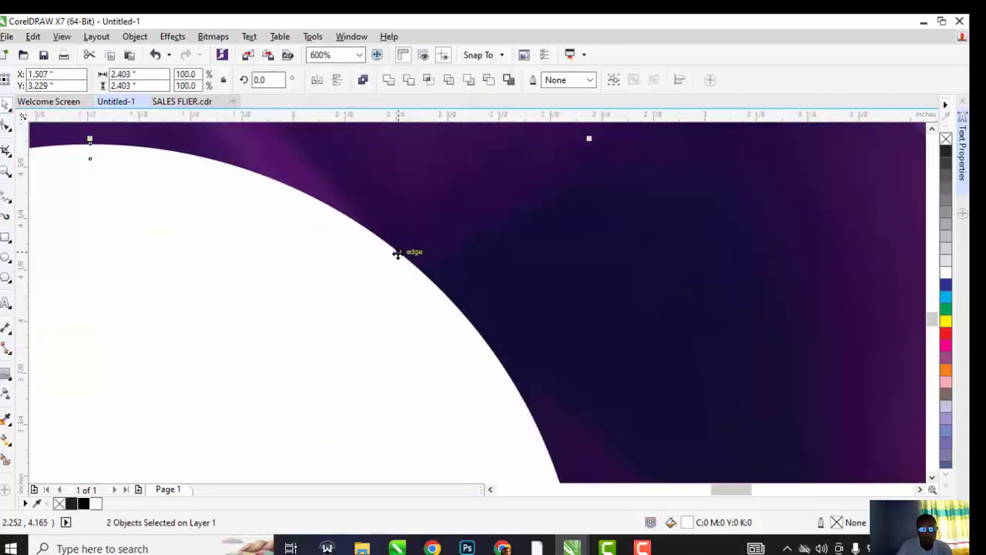
click(412, 83)
scroll(481, 166, down, 2)
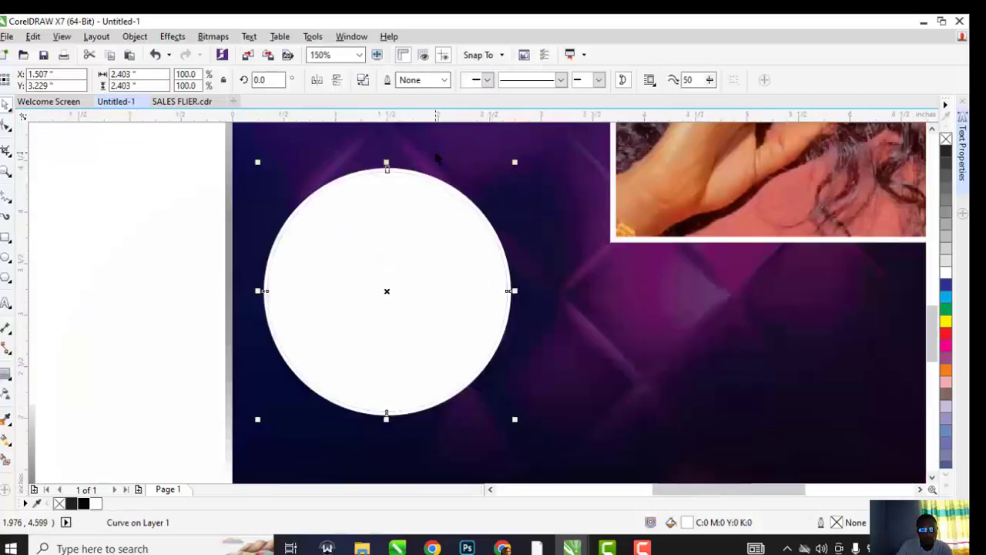
click(294, 214)
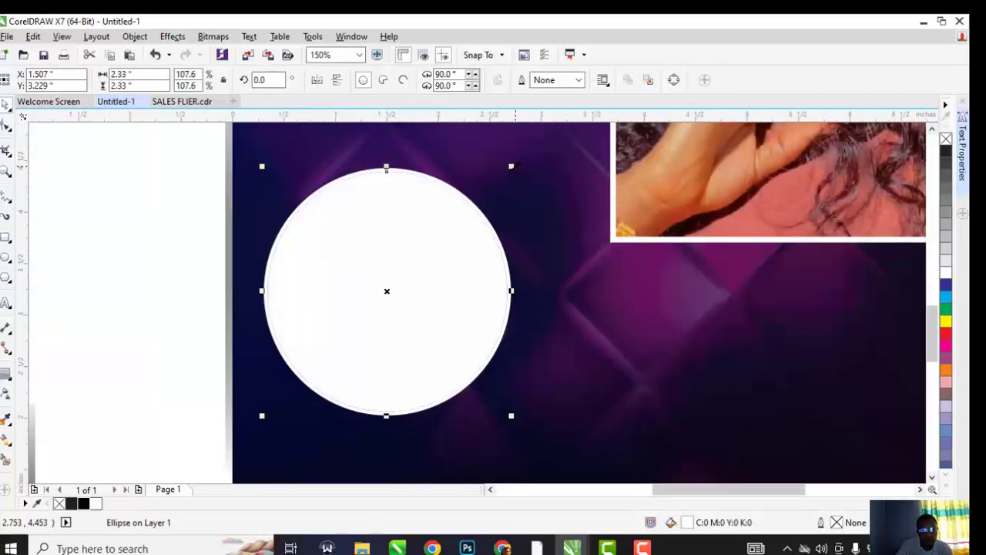
drag(515, 168, 507, 176)
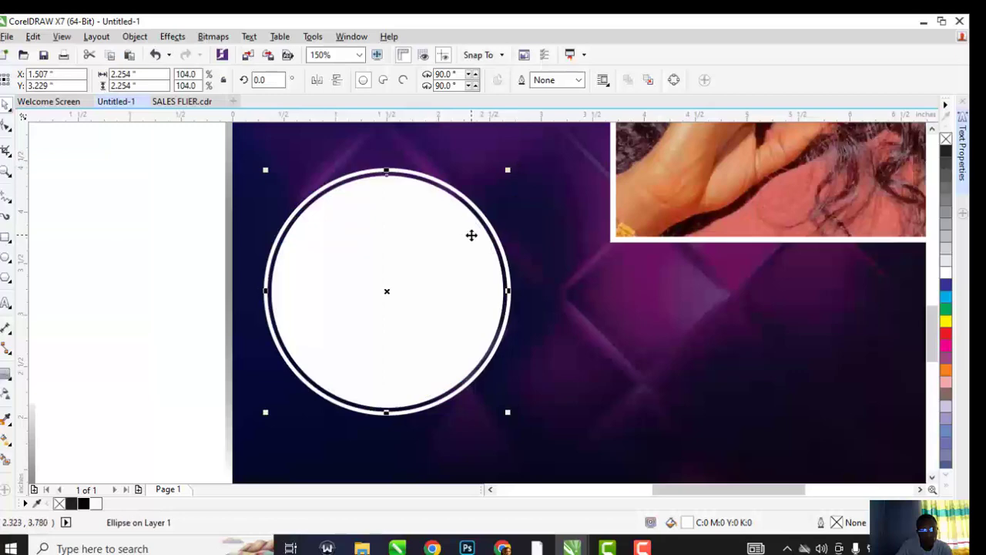
scroll(456, 254, down, 2)
click(372, 231)
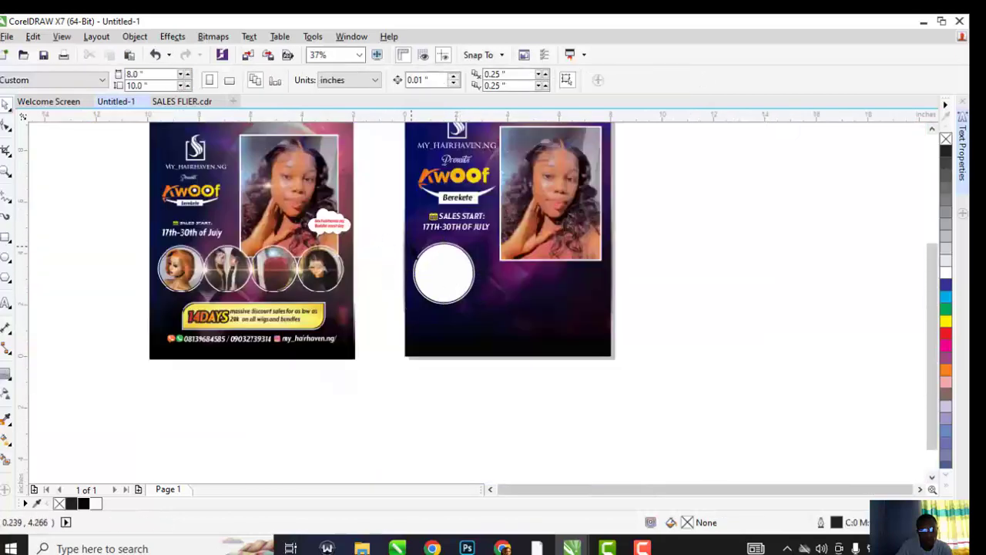
Duplicate the ringed circle sideways into a row of copies
drag(383, 238, 486, 310)
drag(444, 273, 508, 272)
right_click(508, 271)
key(ctrl+r)
key(ctrl+r)
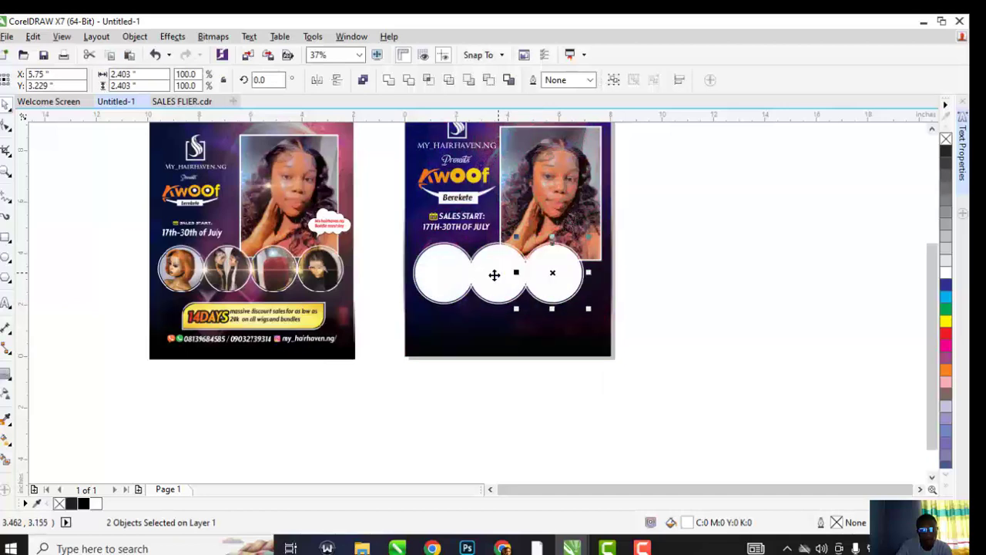
Scale the circle row to fit, group it, and centre it horizontally on the flyer
drag(394, 242, 690, 331)
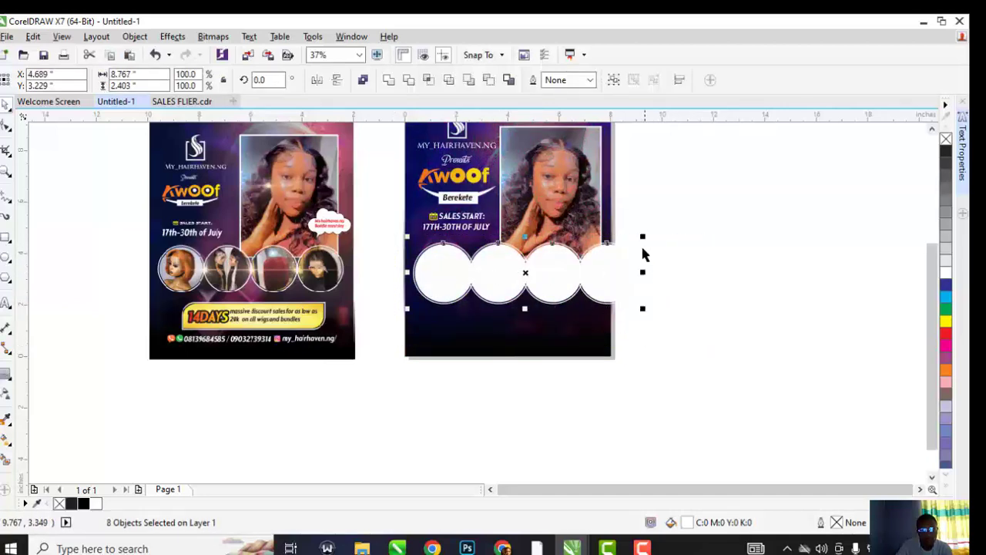
drag(643, 242, 585, 245)
scroll(583, 262, up, 3)
scroll(533, 279, down, 3)
key(ctrl+g)
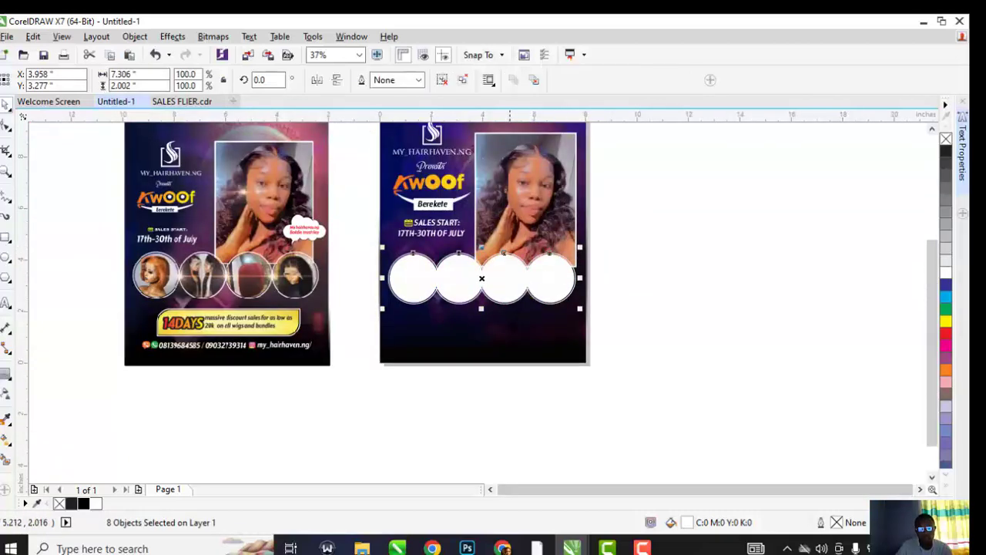
shift+click(500, 323)
key(c)
click(724, 280)
click(512, 287)
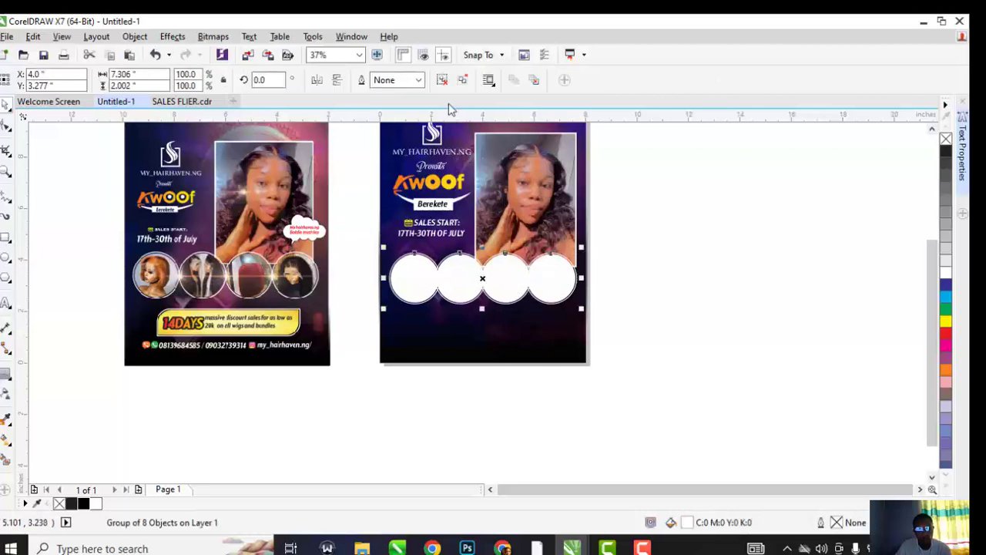
click(598, 262)
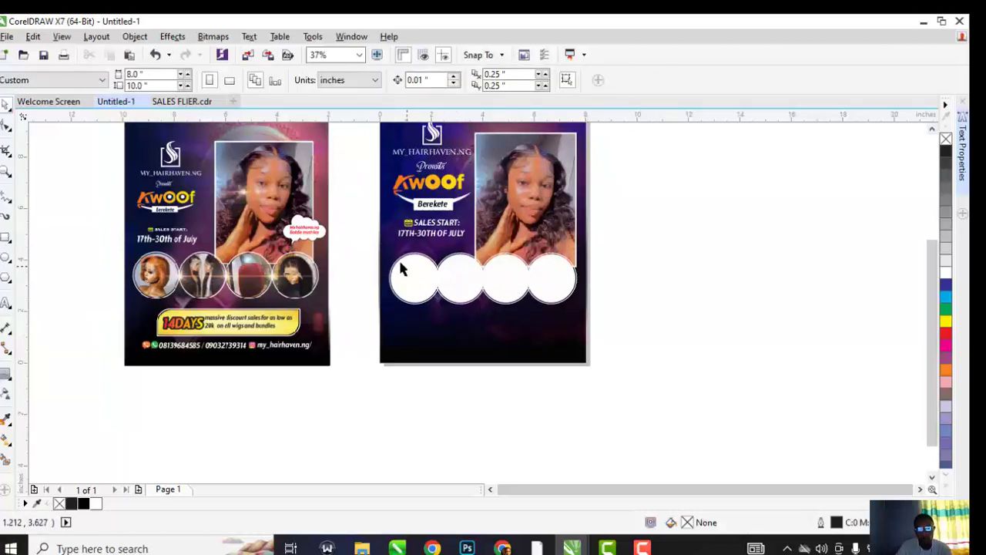
Enlarge the circle row slightly and open the Import dialog
drag(365, 245, 600, 317)
scroll(567, 253, up, 1)
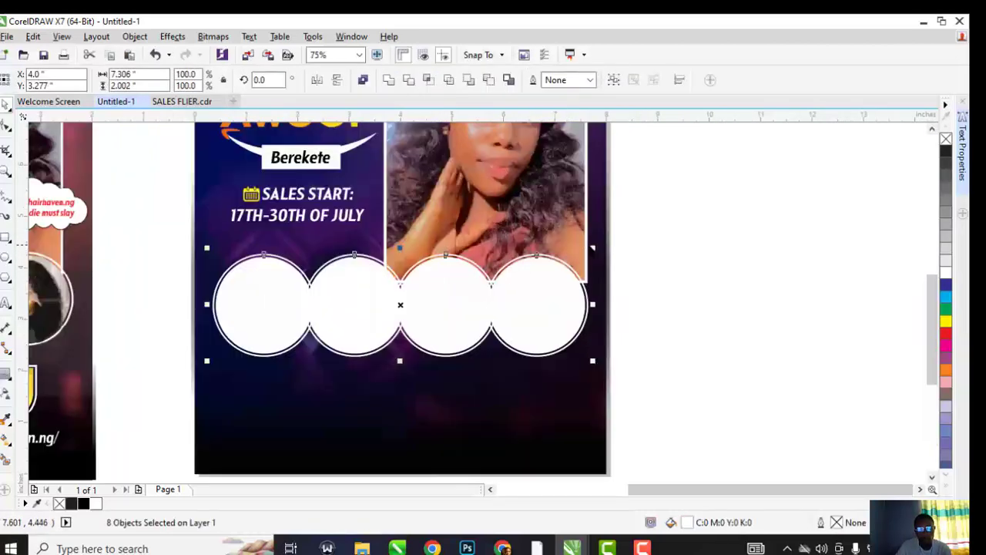
drag(593, 246, 599, 238)
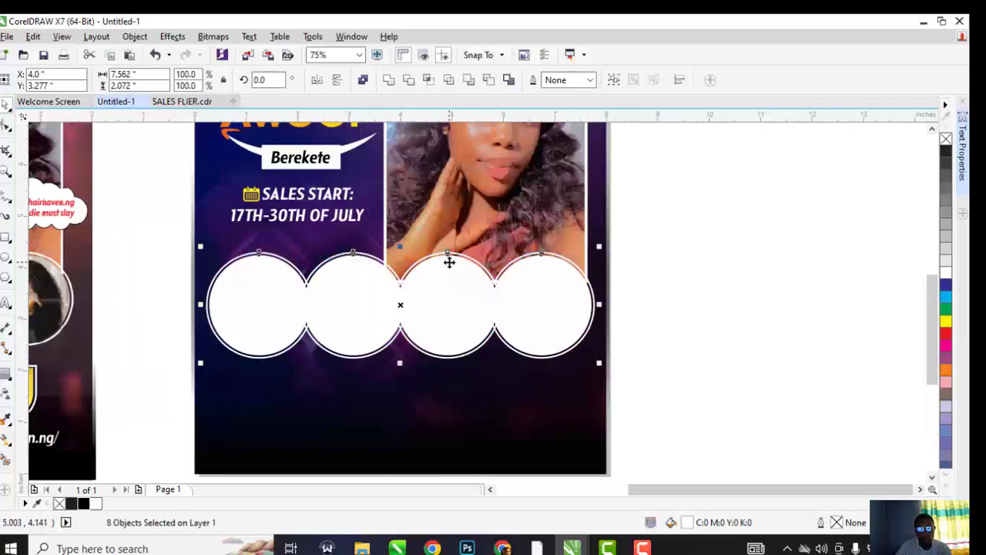
click(679, 275)
key(ctrl+i)
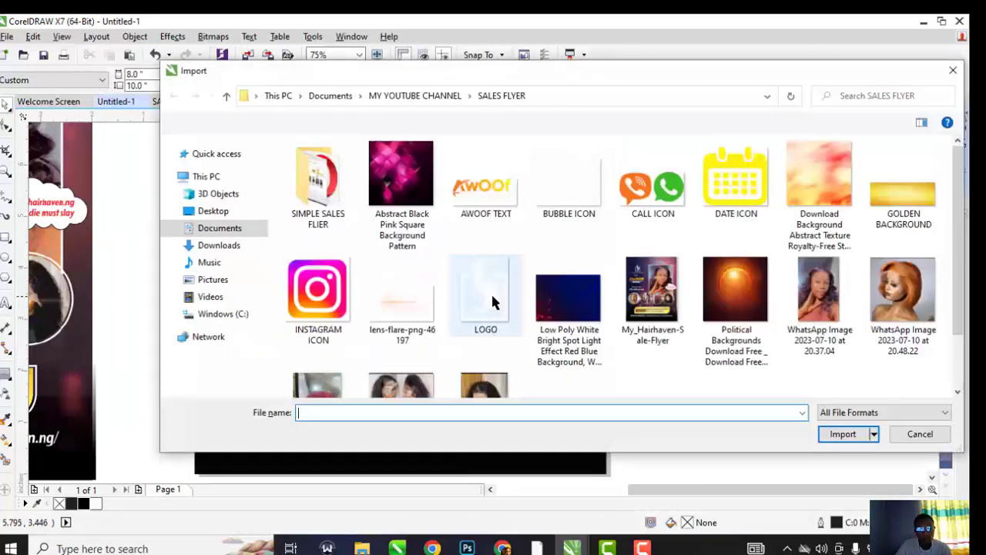
PowerClip the orange bob wig photo into the first circle, scaled to about 86%
click(914, 433)
scroll(567, 307, down, 3)
scroll(570, 307, down, 1)
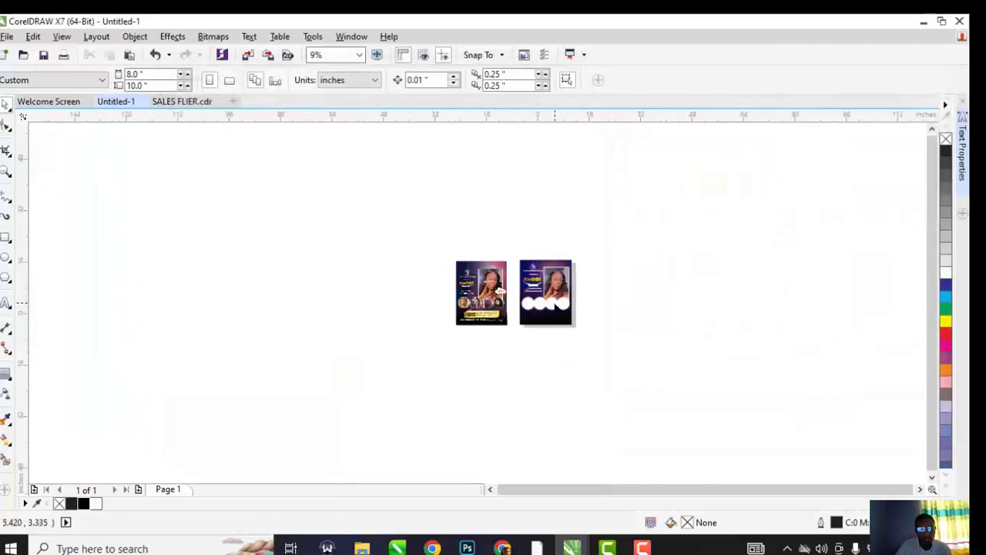
scroll(523, 307, up, 1)
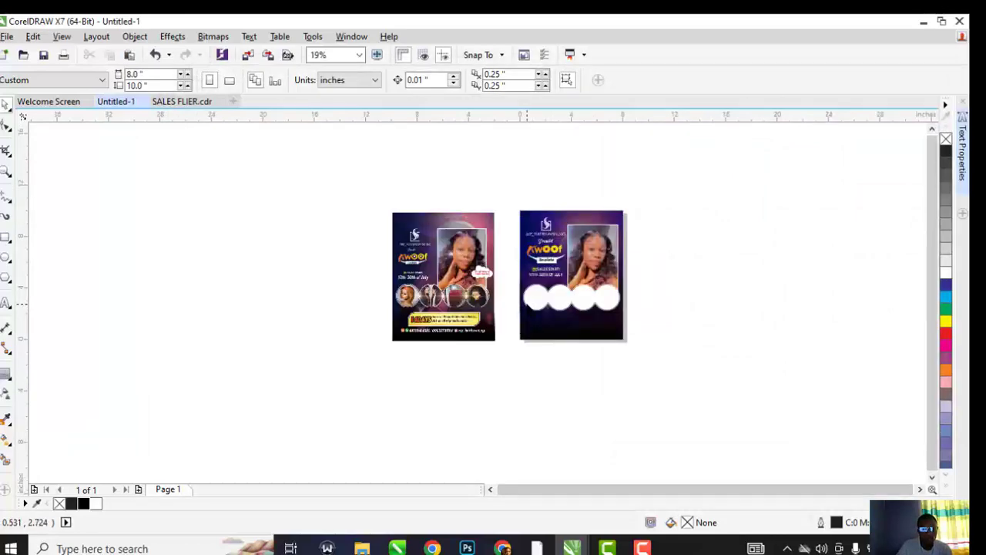
key(ctrl+i)
scroll(540, 286, down, 1)
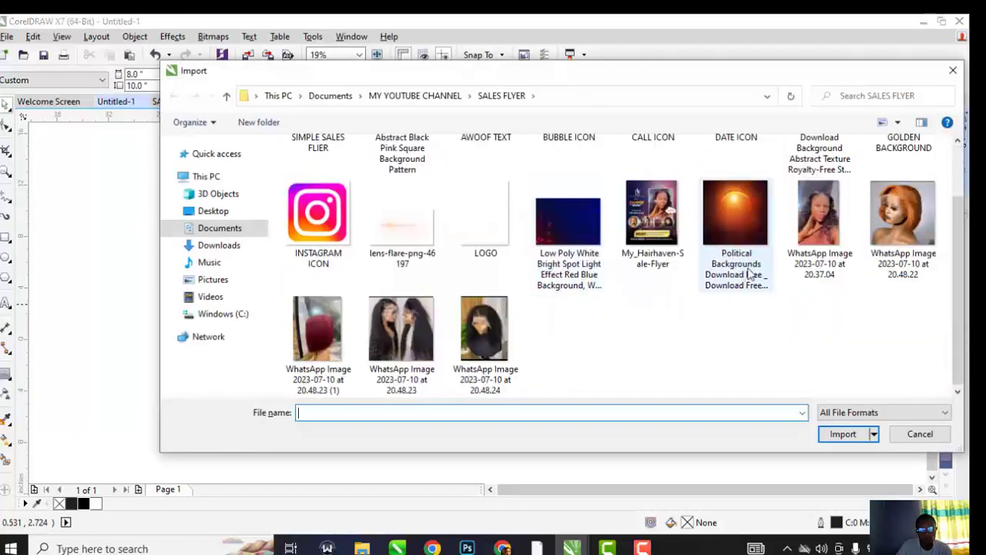
double_click(901, 220)
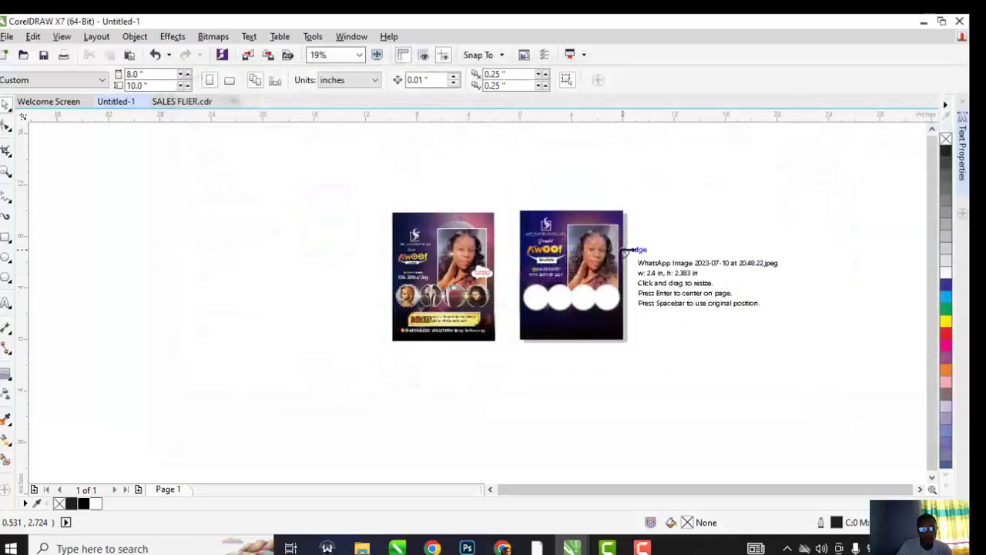
click(625, 250)
scroll(691, 288, up, 1)
right_click(578, 246)
click(616, 137)
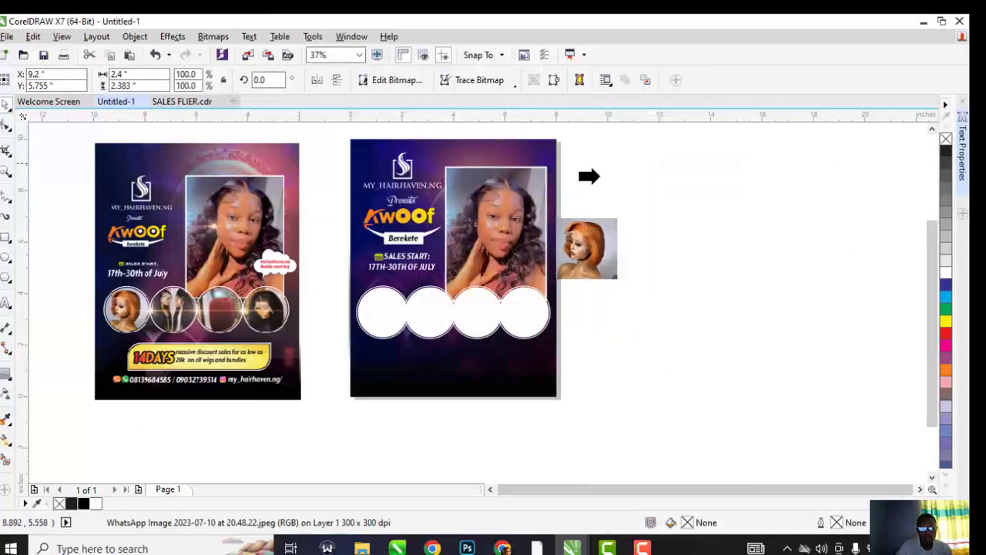
click(382, 304)
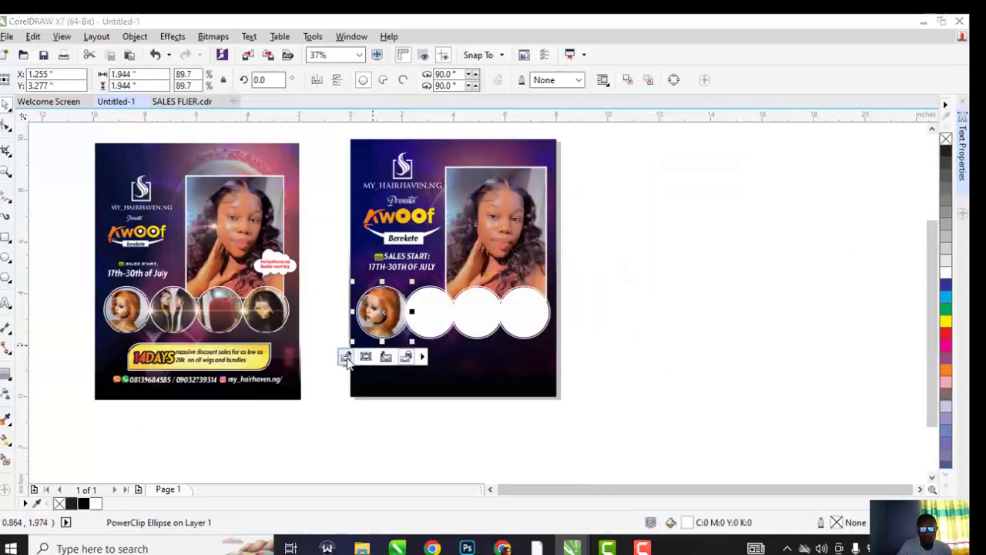
click(346, 359)
scroll(397, 299, up, 2)
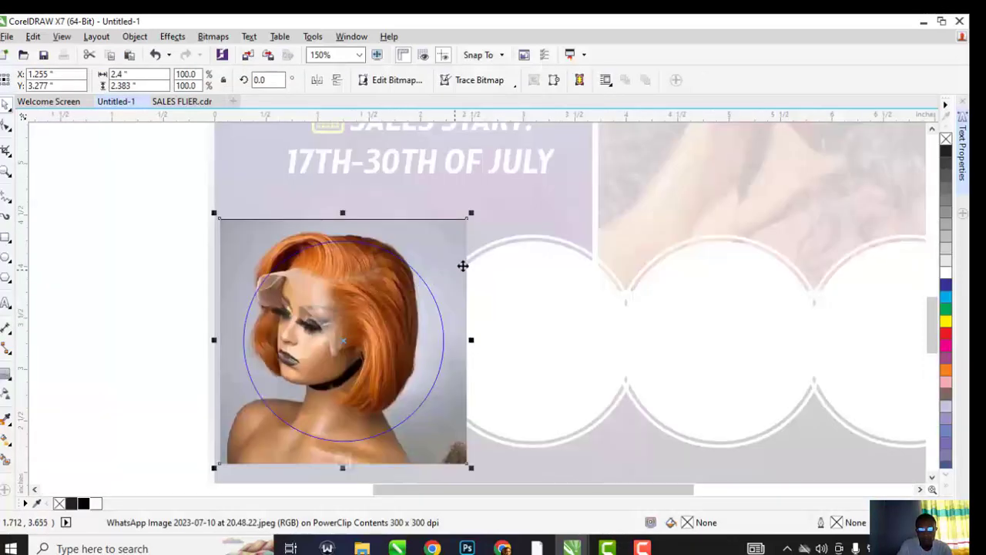
drag(472, 215, 456, 229)
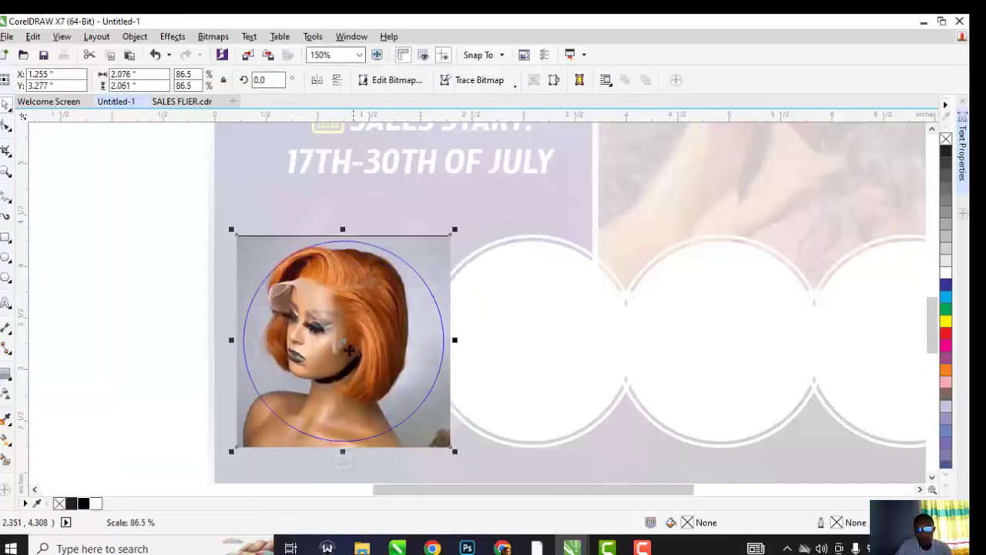
click(346, 459)
PowerClip the two long wavy wigs photo into the second circle, scaled to about 75%
scroll(418, 335, down, 1)
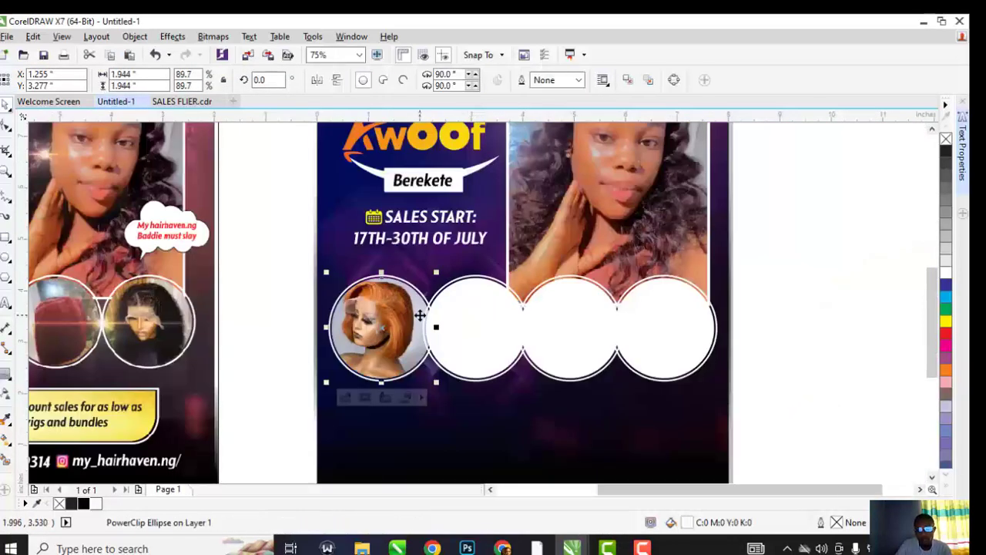
key(ctrl+i)
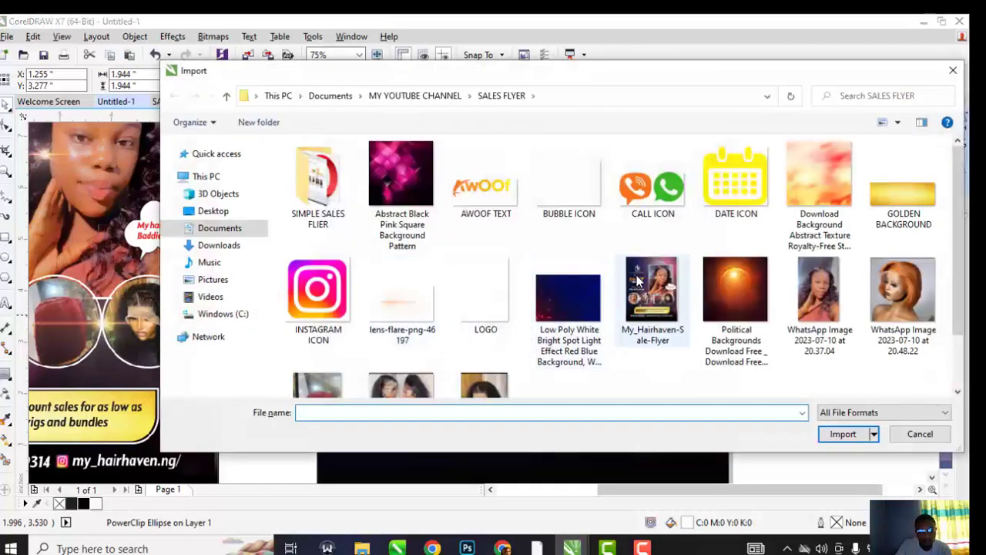
scroll(748, 291, down, 2)
double_click(416, 320)
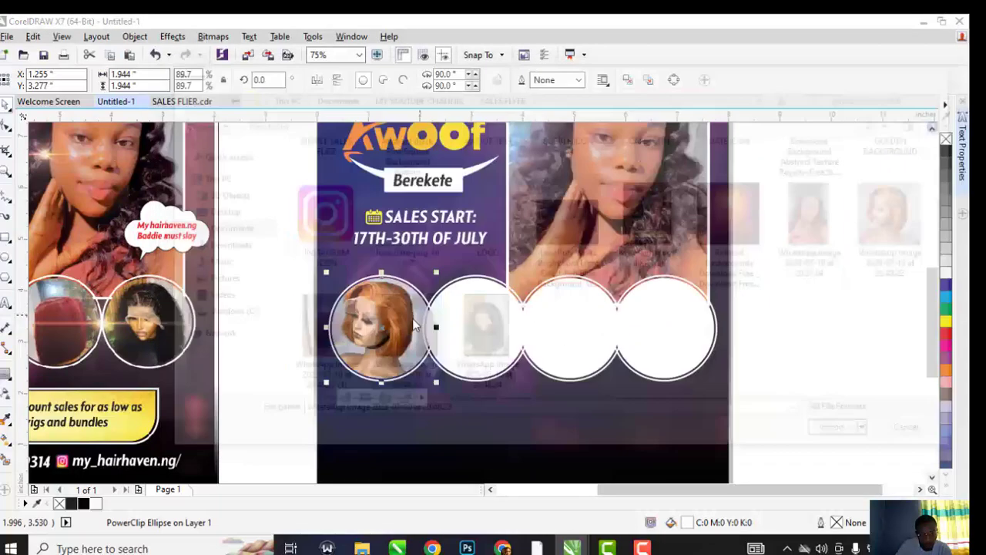
scroll(555, 308, down, 2)
click(645, 293)
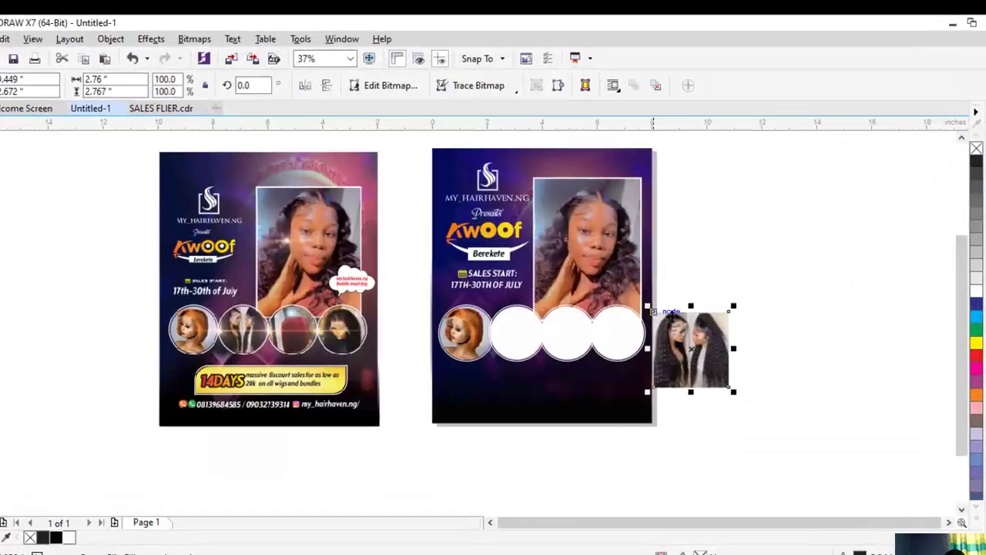
right_click(686, 331)
click(717, 148)
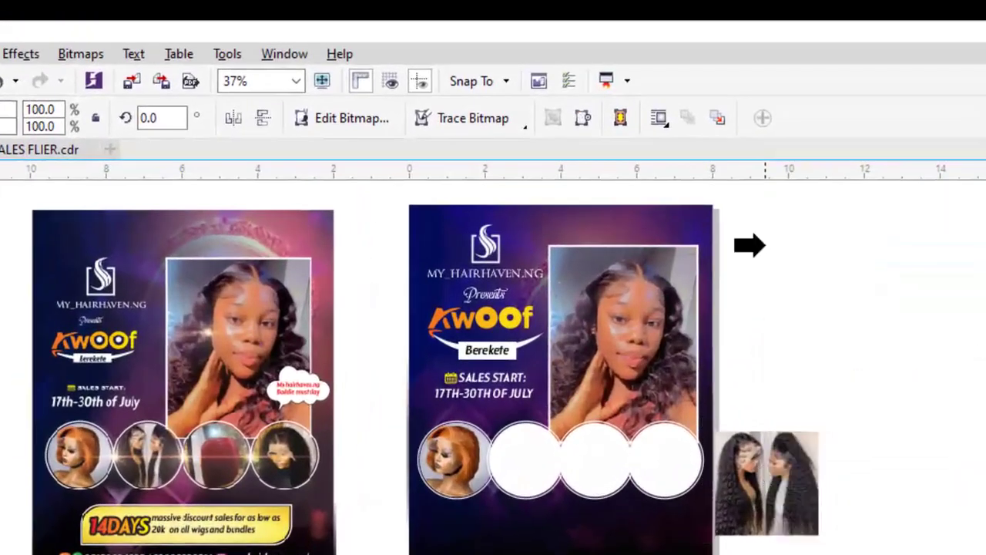
click(524, 451)
scroll(524, 454, up, 2)
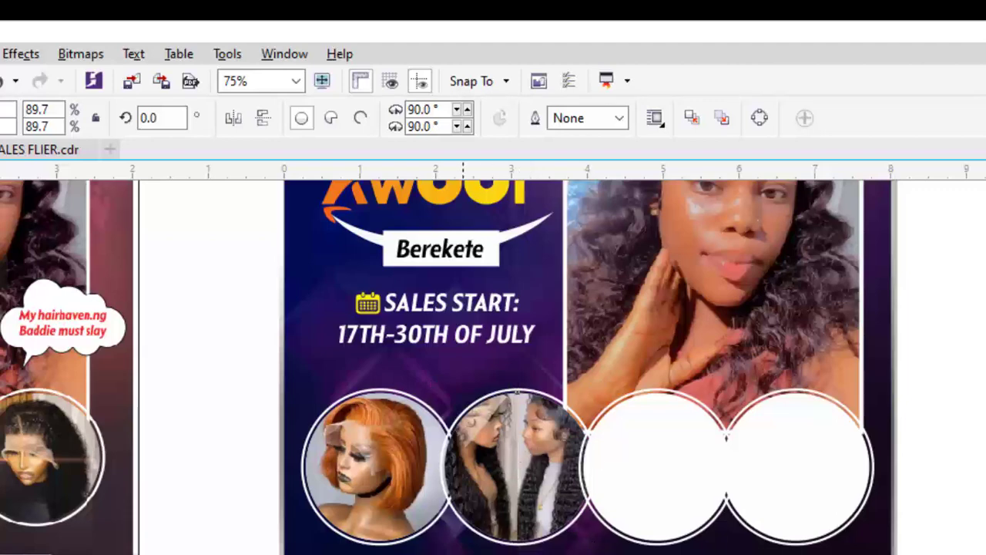
double_click(463, 447)
click(571, 409)
drag(633, 352, 626, 386)
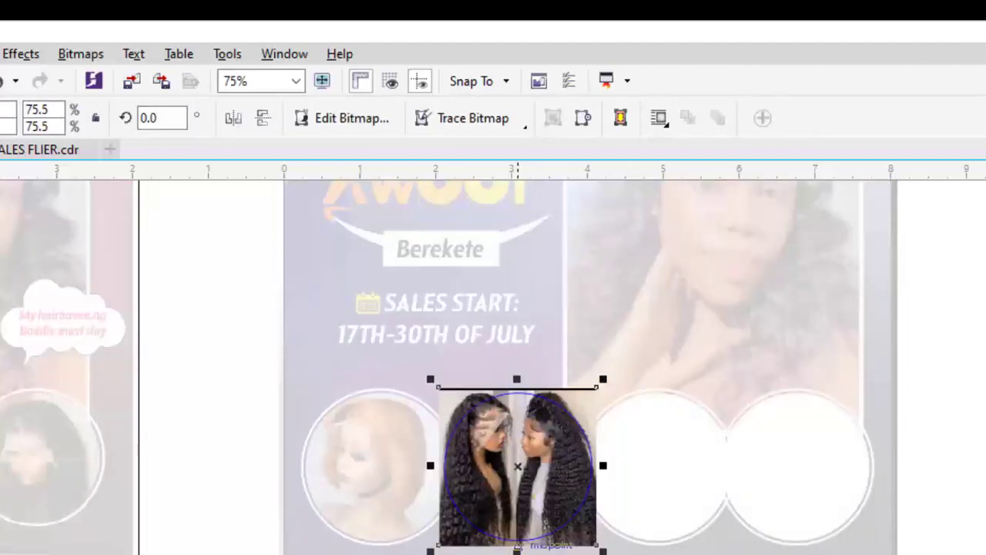
ctrl+click(528, 524)
scroll(511, 439, down, 1)
click(819, 447)
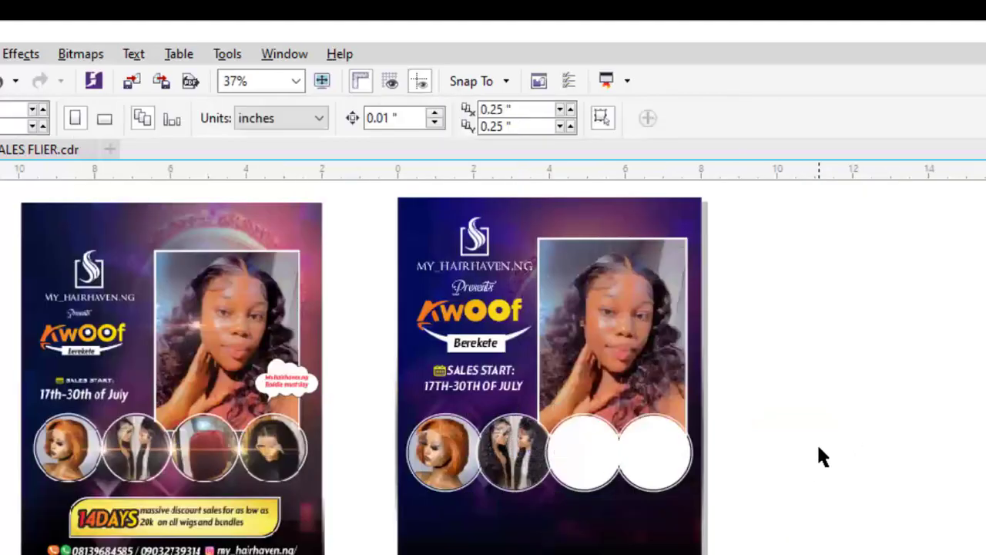
PowerClip the red bob wig photo into the third circle, scaled to 75% and shifted up
key(ctrl+i)
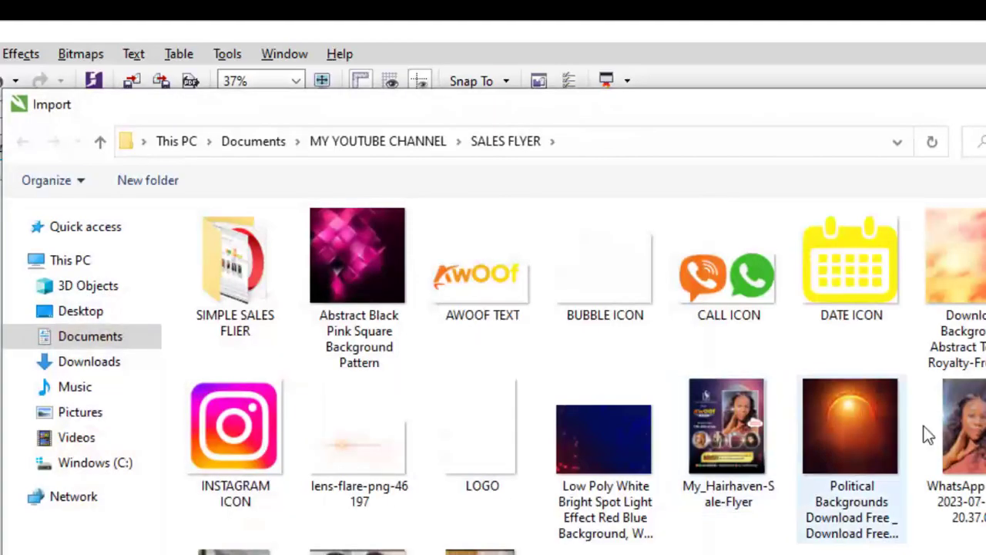
scroll(688, 426, down, 1)
double_click(279, 485)
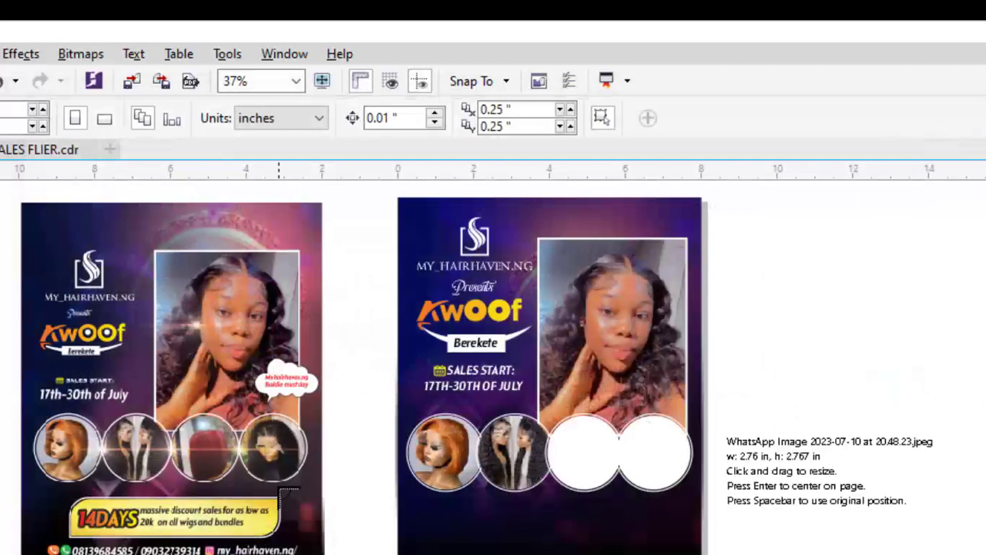
click(473, 480)
drag(522, 539, 775, 417)
right_click(775, 417)
click(848, 204)
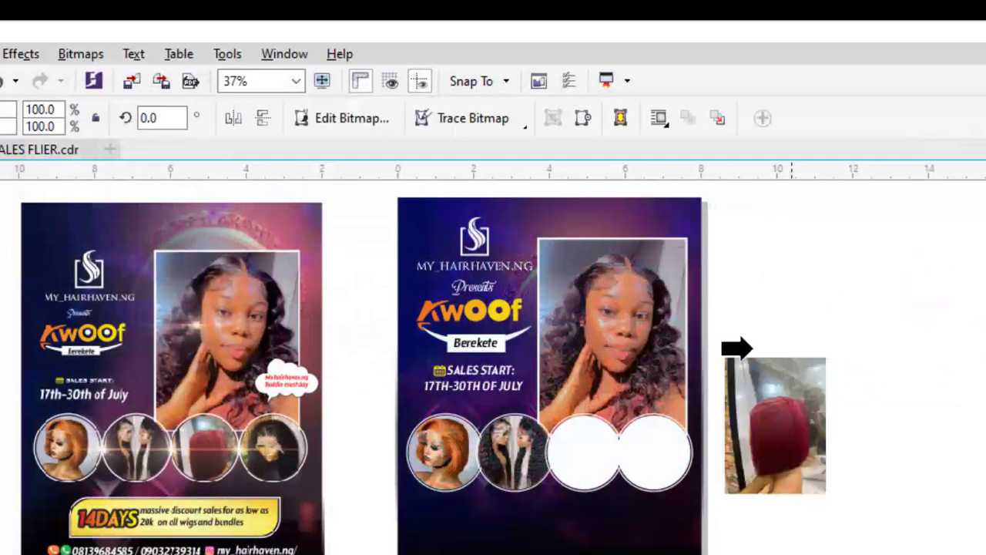
click(603, 452)
click(530, 520)
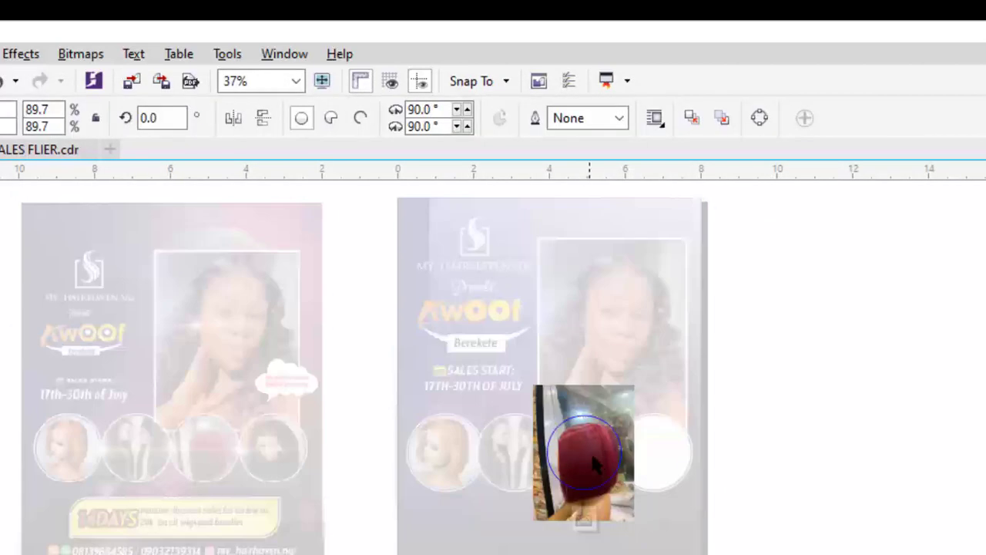
scroll(625, 446, up, 2)
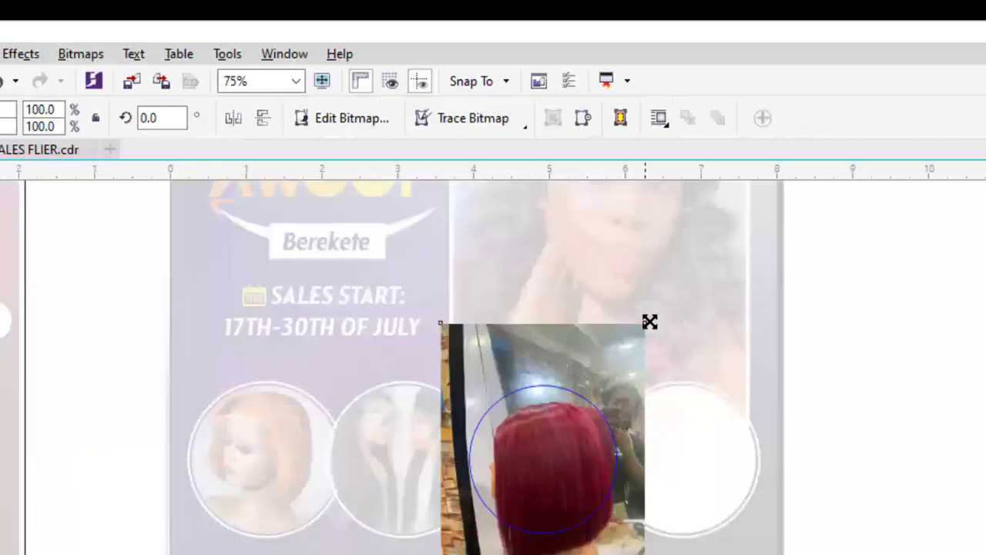
drag(650, 321, 645, 352)
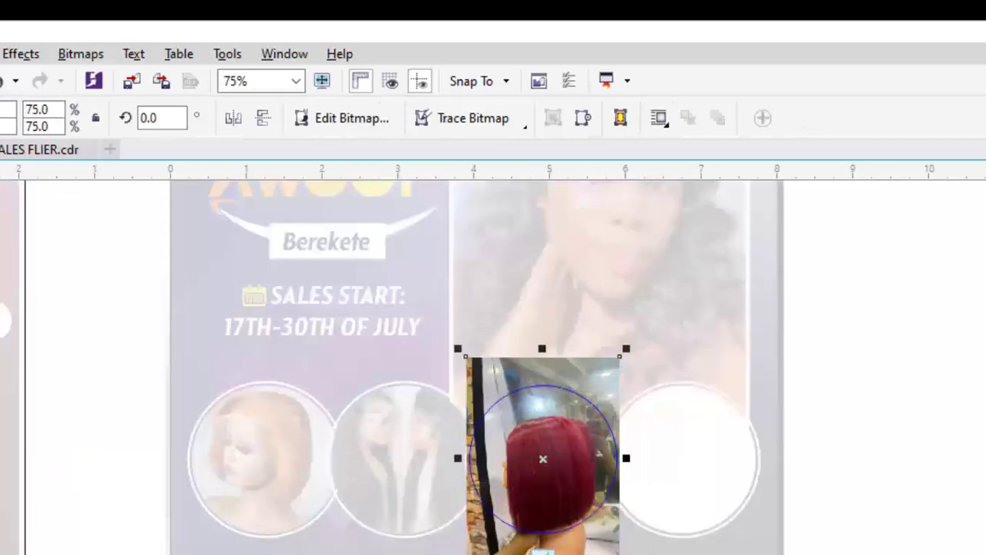
drag(547, 487, 547, 460)
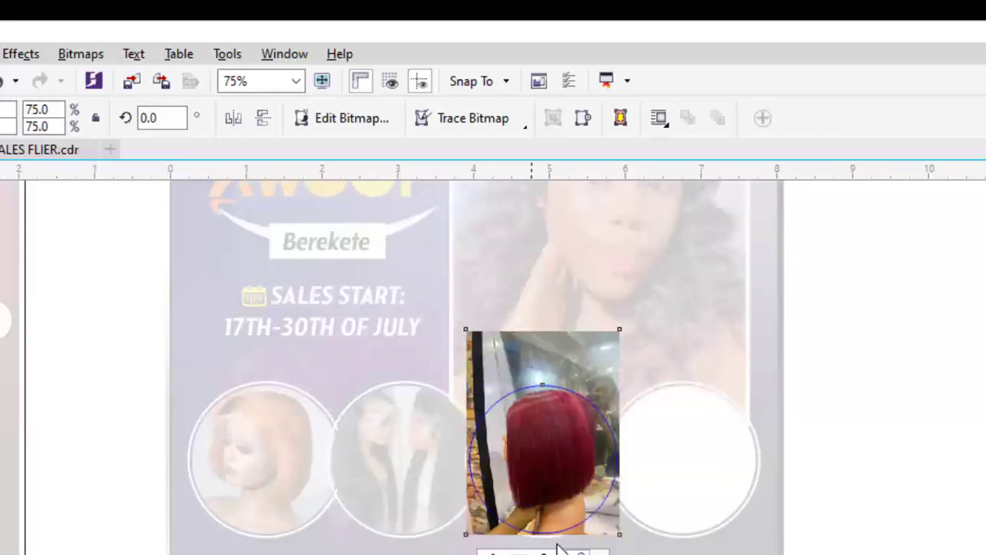
click(560, 545)
click(795, 491)
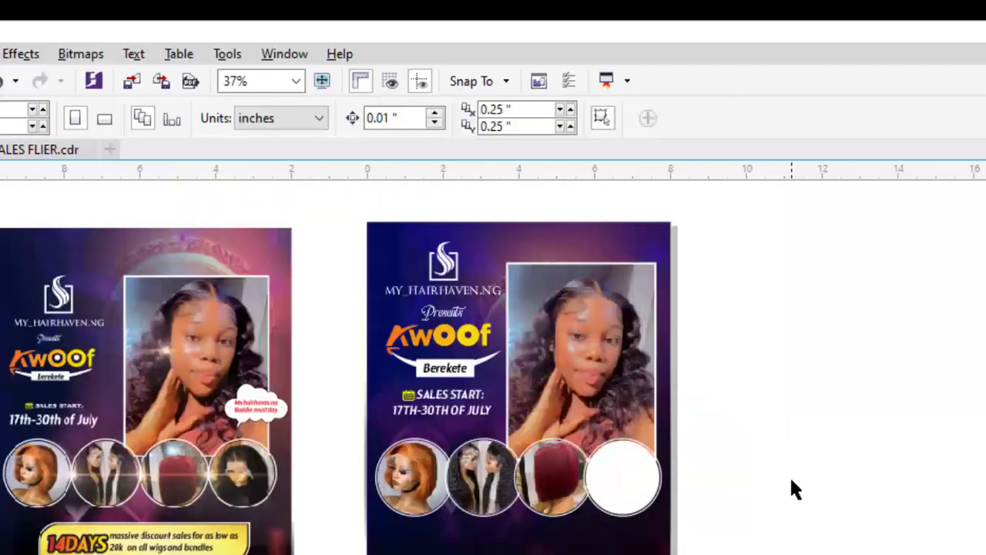
PowerClip the curly black wig photo into the fourth circle, scaled to about 80%
key(ctrl+i)
scroll(506, 419, down, 2)
double_click(477, 474)
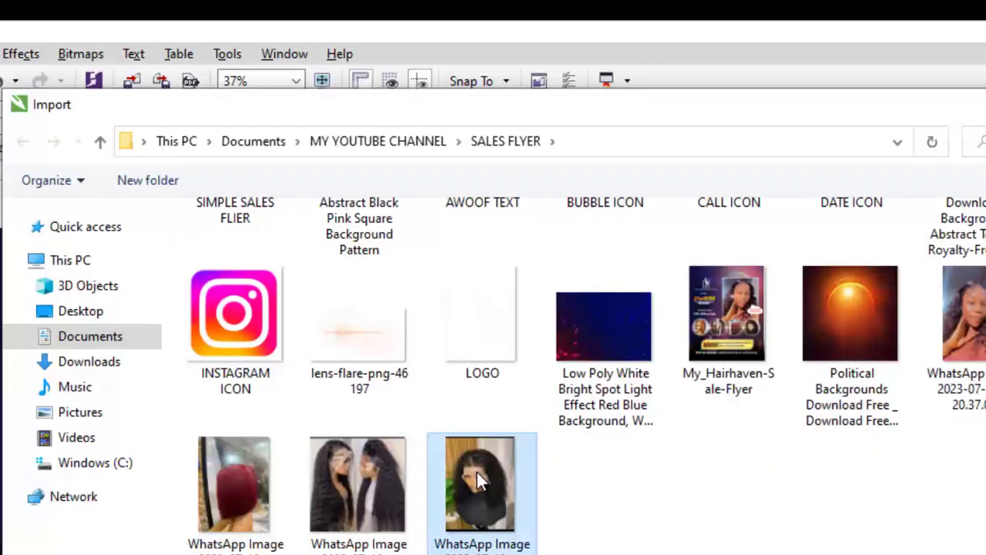
click(725, 393)
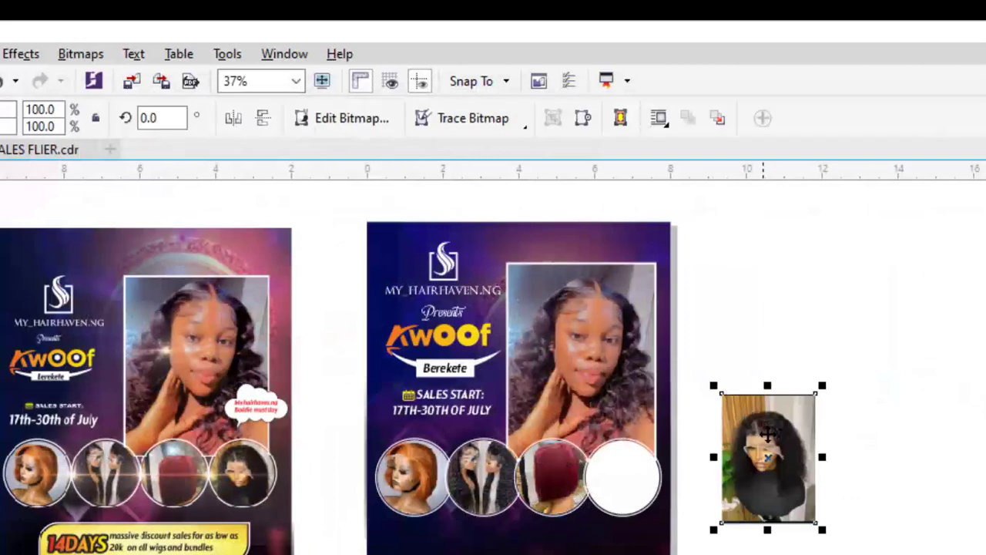
right_click(767, 432)
click(848, 203)
click(623, 474)
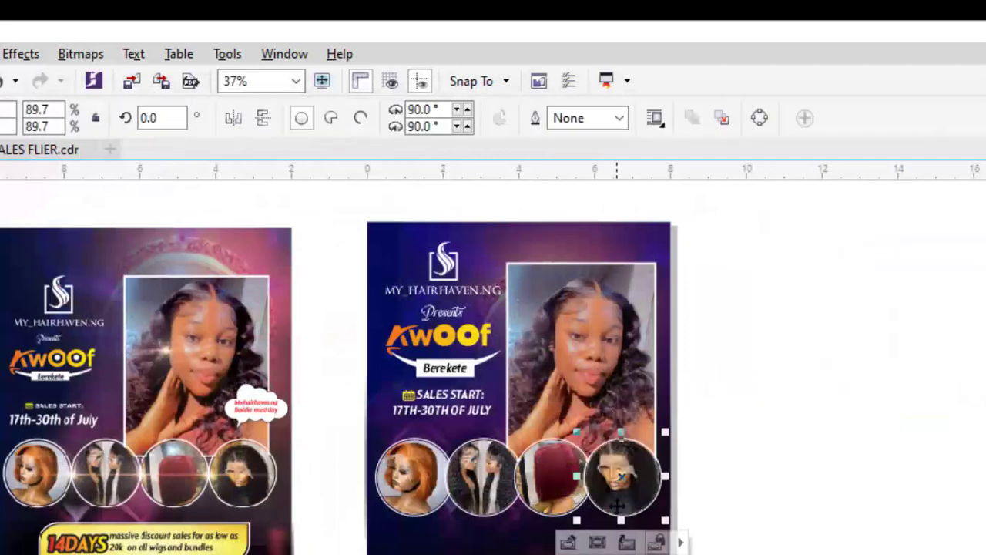
click(568, 542)
click(659, 455)
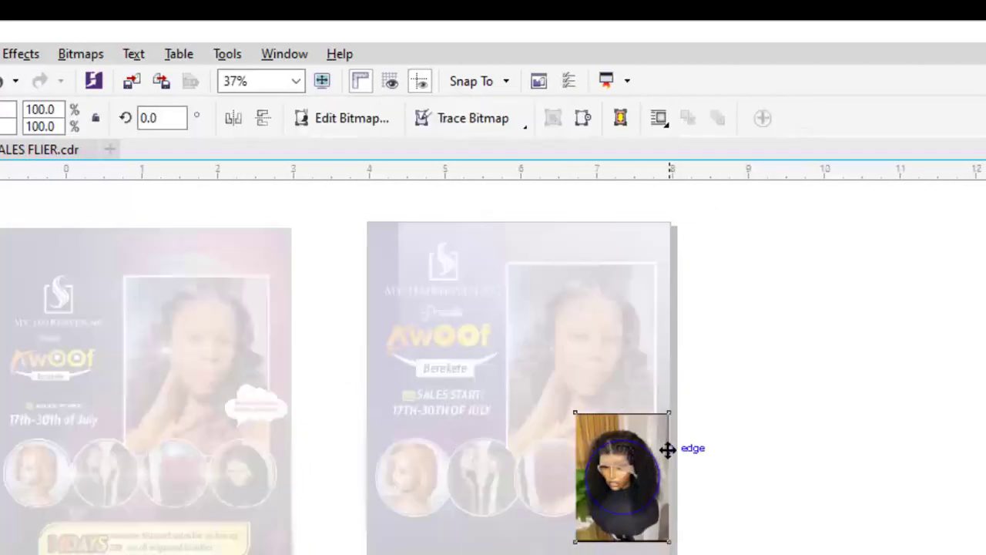
scroll(655, 423, up, 4)
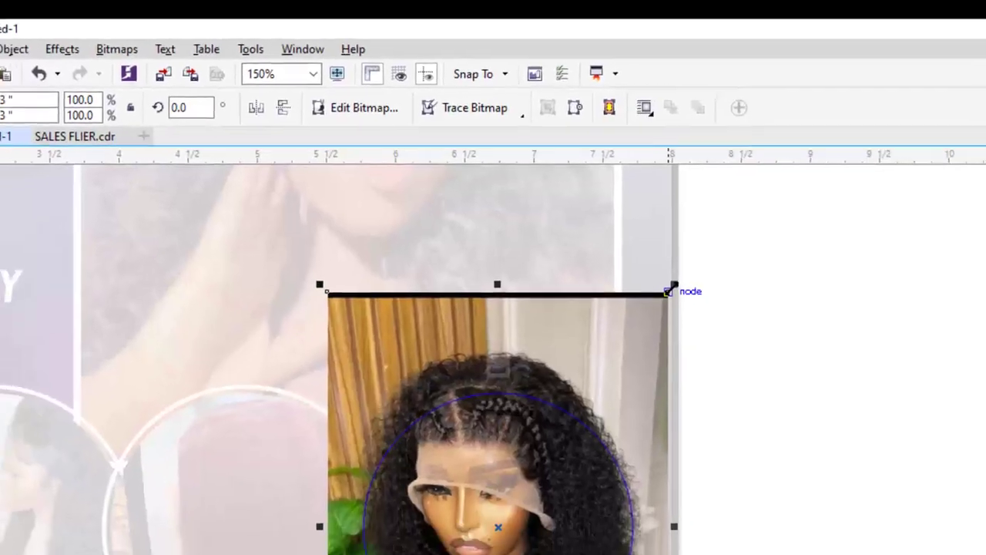
drag(670, 289, 669, 334)
click(495, 311)
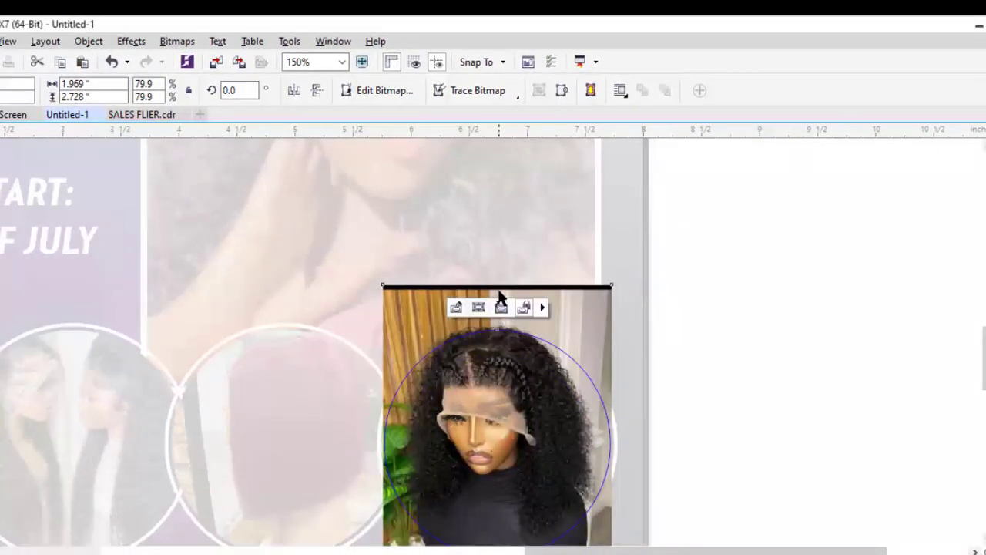
scroll(504, 294, down, 3)
click(605, 312)
scroll(445, 304, up, 1)
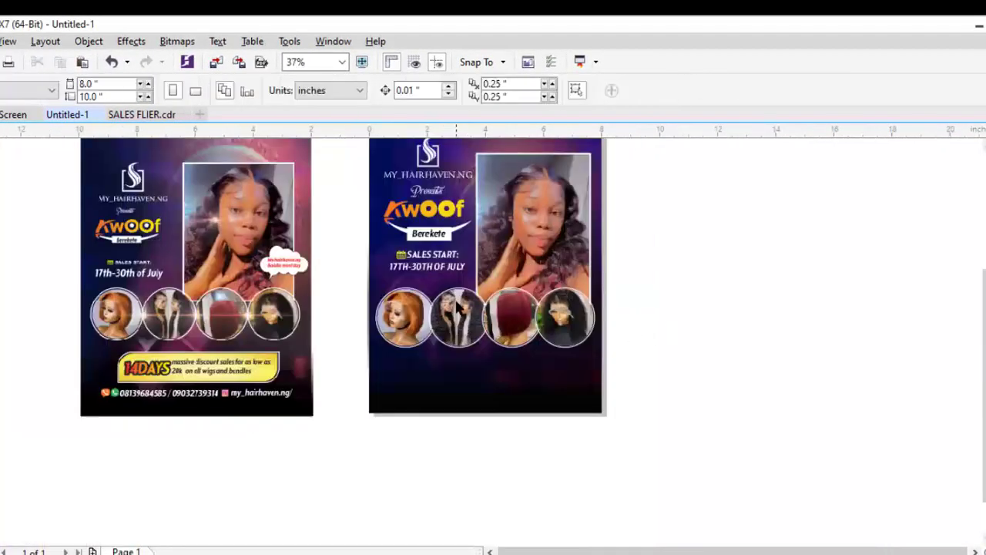
Check the row of wig circles on the right flyer, then pick the Rectangle tool
drag(354, 283, 604, 384)
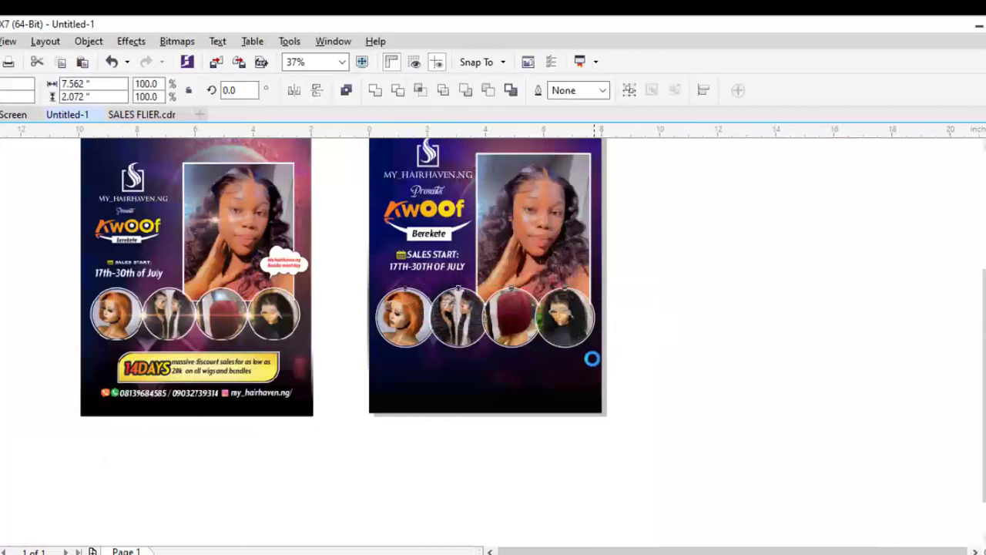
click(592, 358)
click(358, 383)
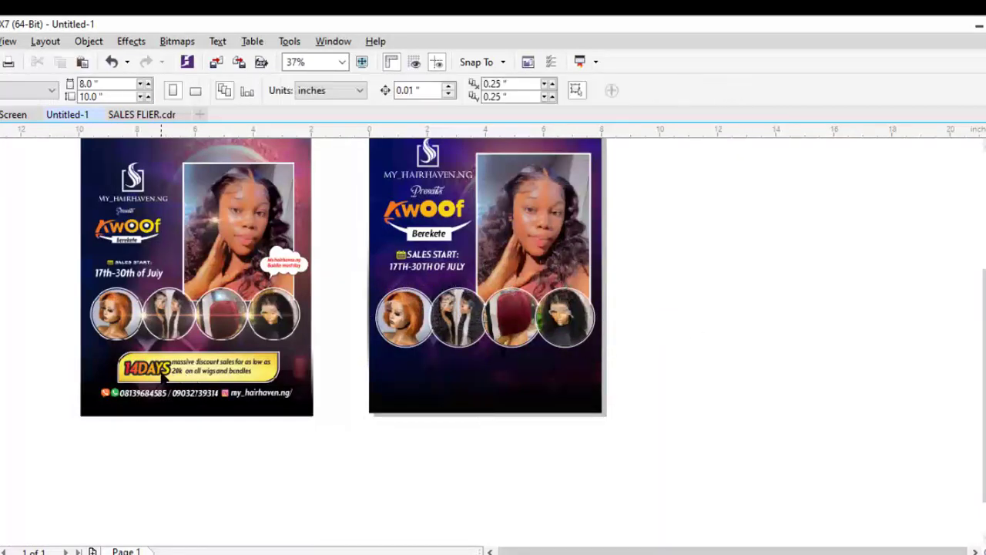
scroll(164, 371, up, 2)
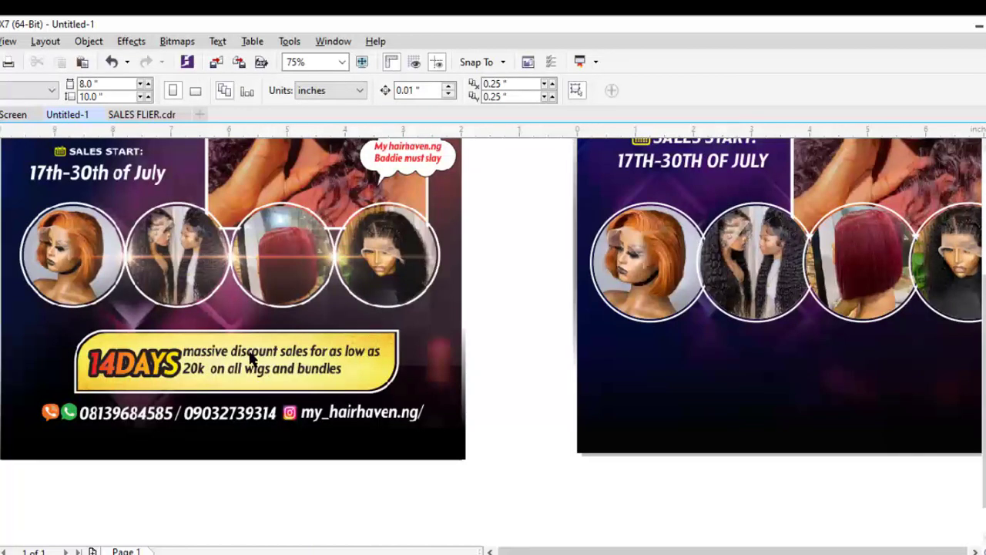
scroll(249, 356, down, 2)
scroll(224, 370, up, 4)
scroll(233, 340, down, 4)
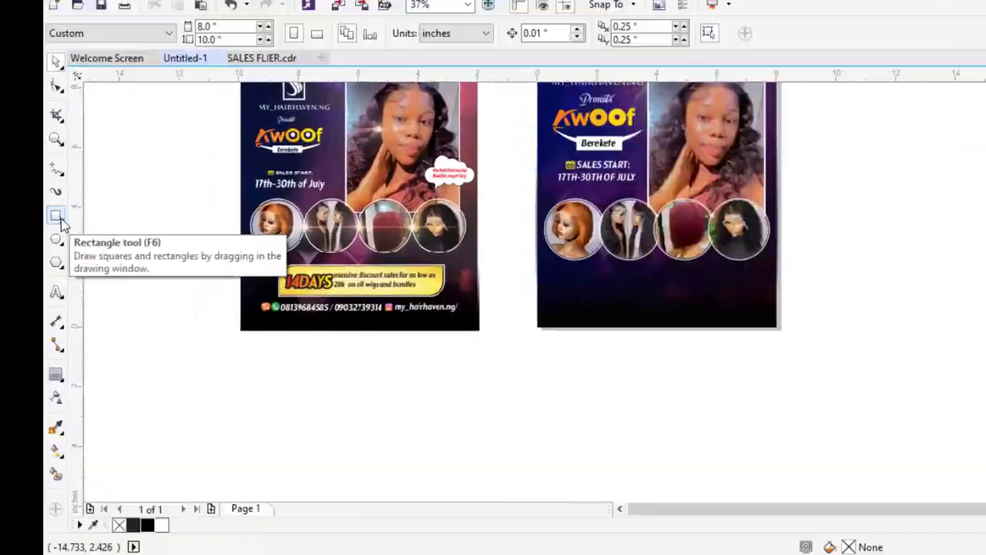
click(0, 268)
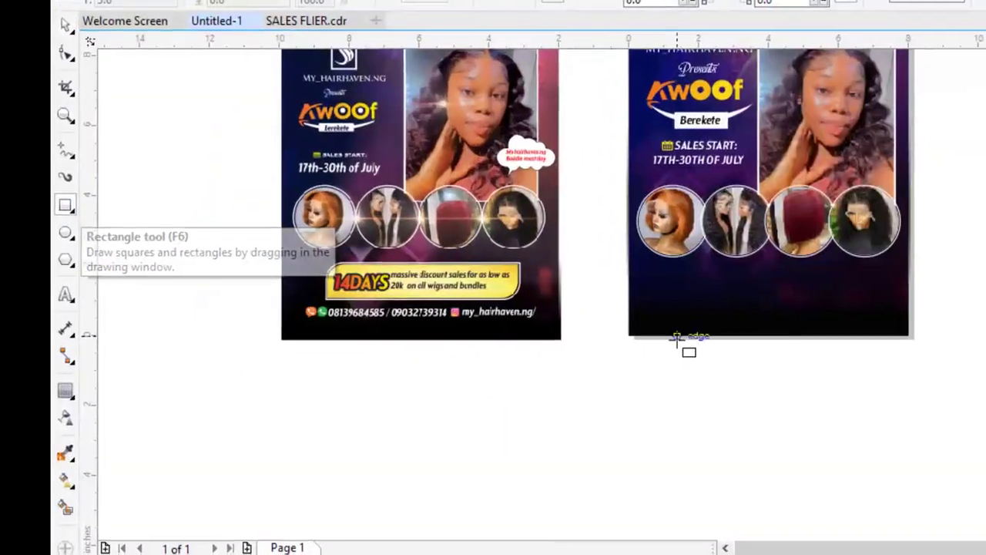
Draw a 6.306 x 1.139 inch banner below the wig circles with corners rounded to 0.569 inches
drag(651, 275, 866, 315)
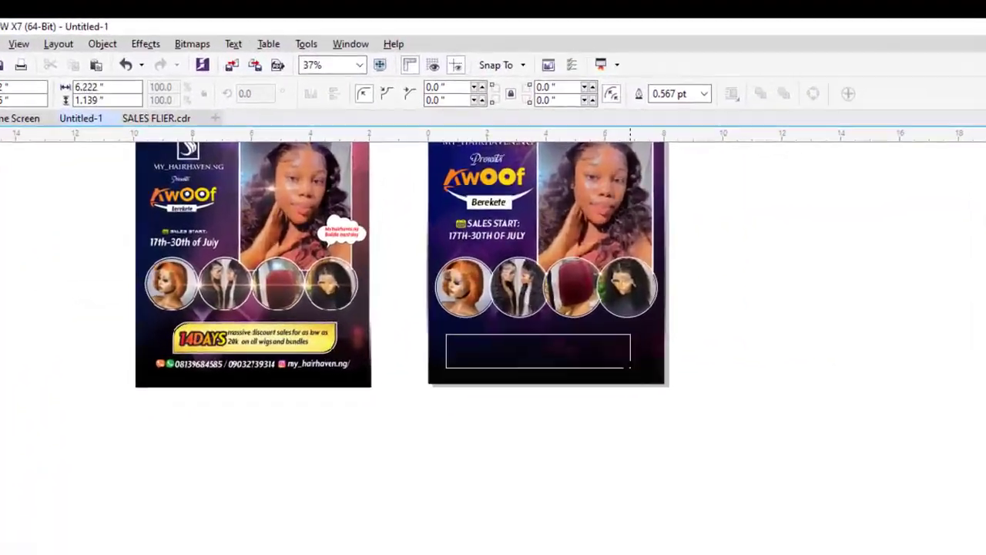
drag(631, 368, 633, 367)
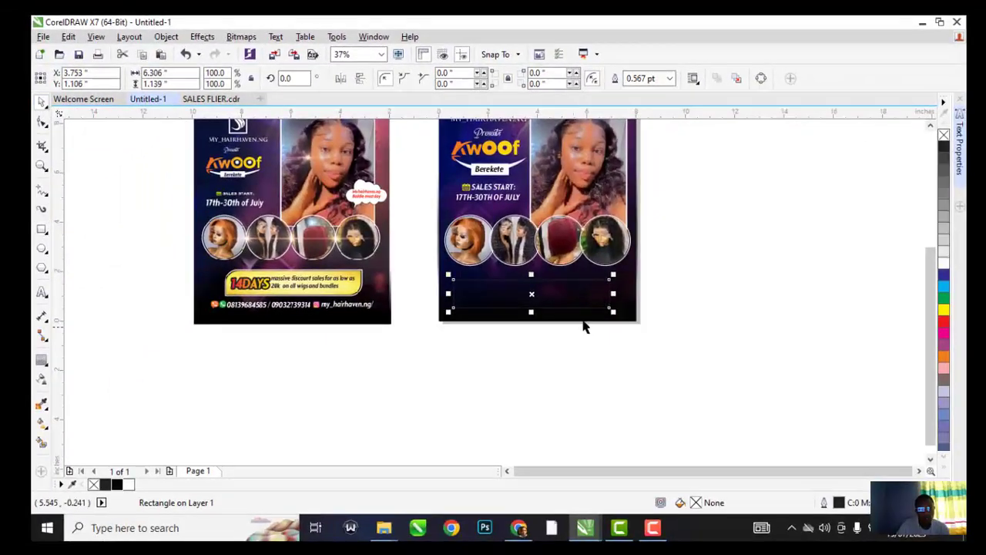
scroll(584, 305, up, 1)
drag(577, 285, 582, 281)
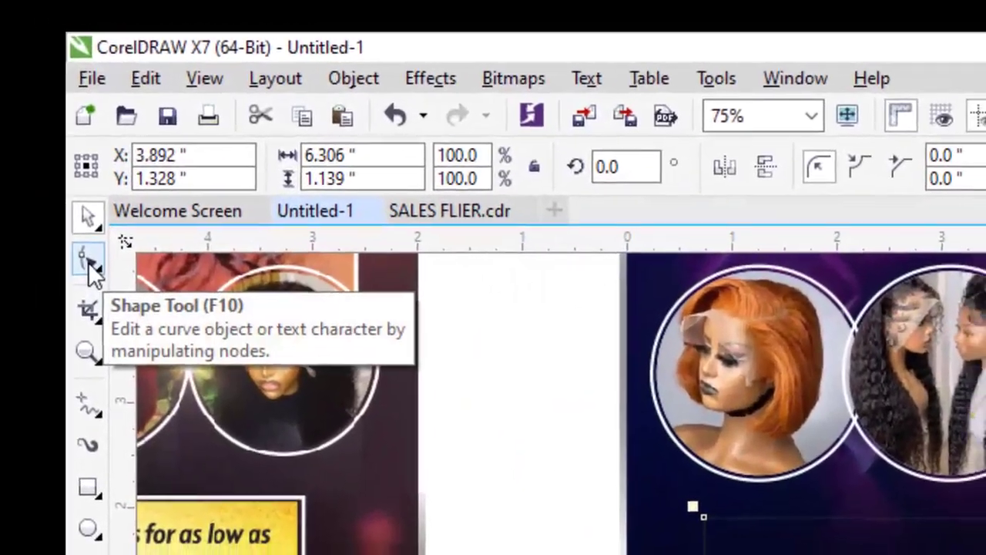
click(42, 122)
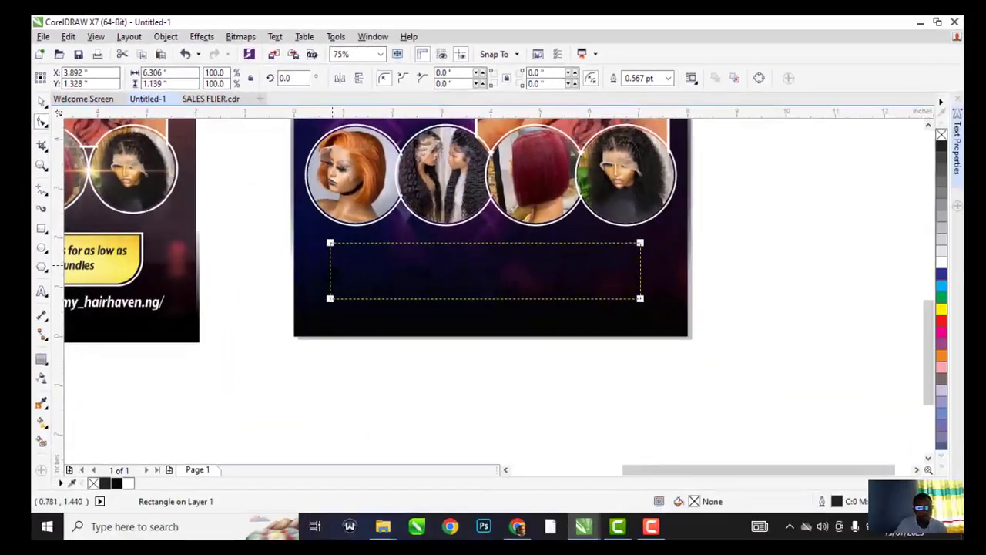
drag(333, 243, 351, 244)
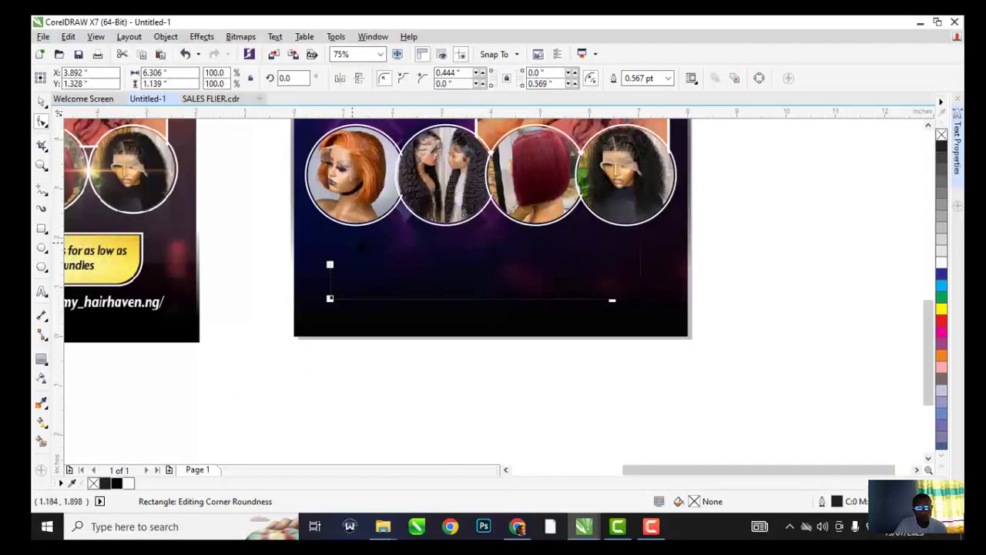
click(40, 102)
scroll(577, 273, down, 1)
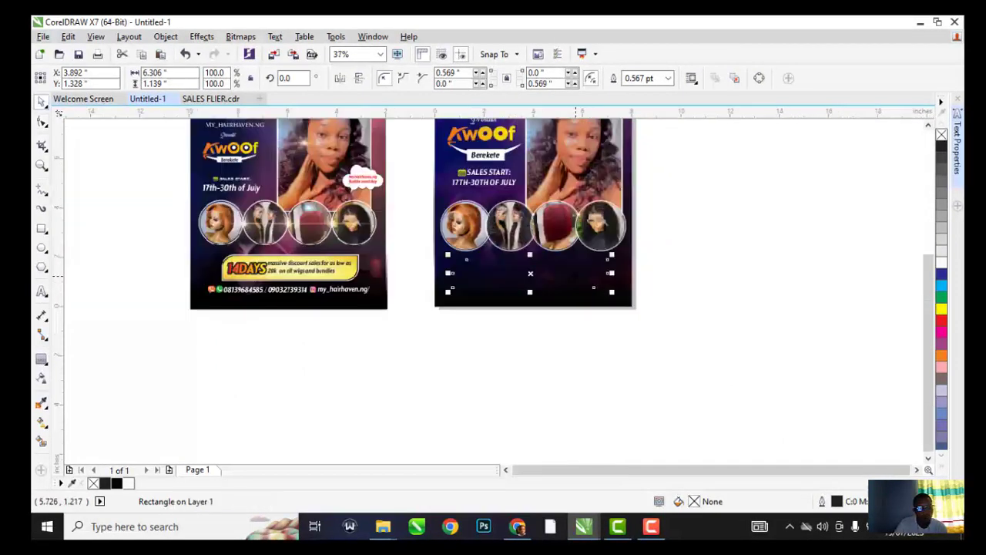
scroll(576, 274, up, 1)
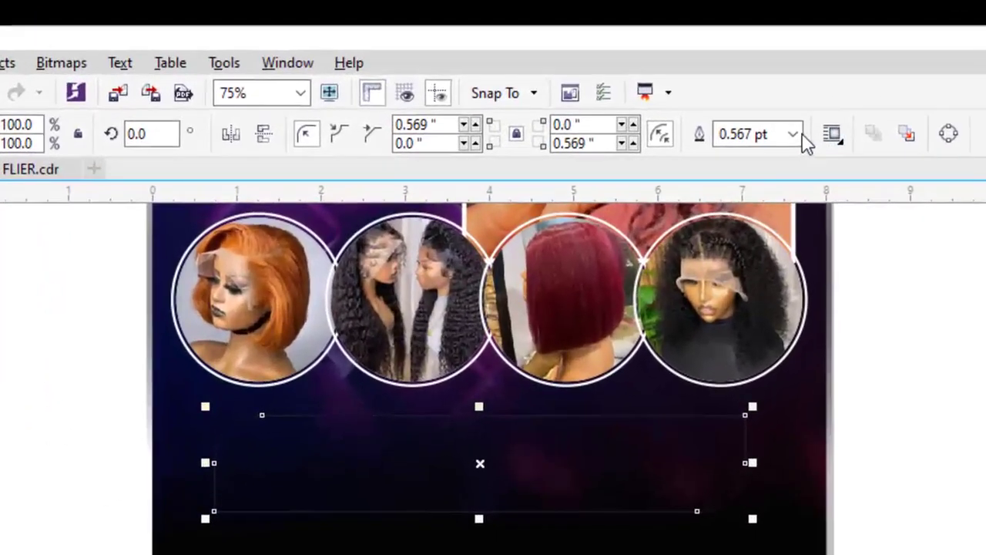
Give the banner a 4.0 pt outline and white fill, then convert the outline to a separate object
click(690, 88)
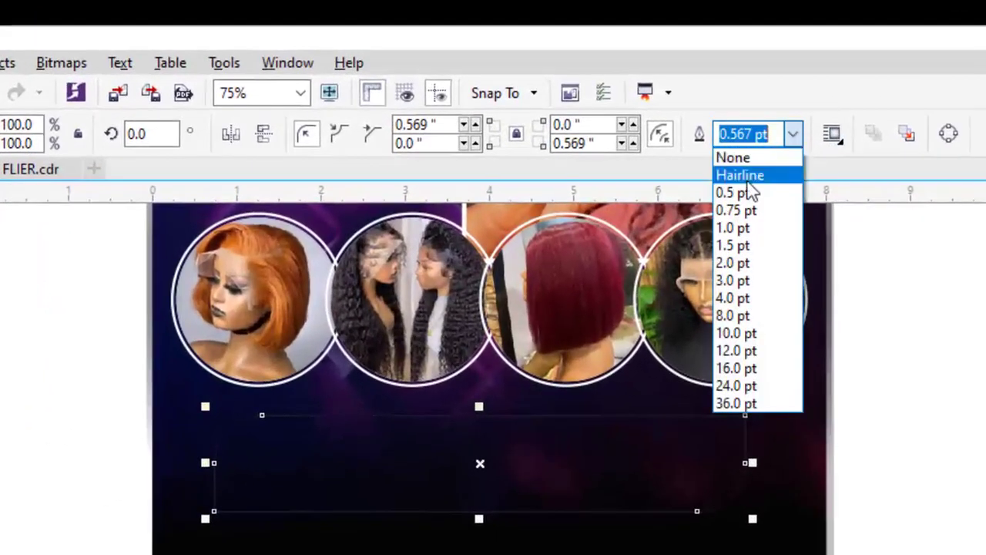
click(744, 298)
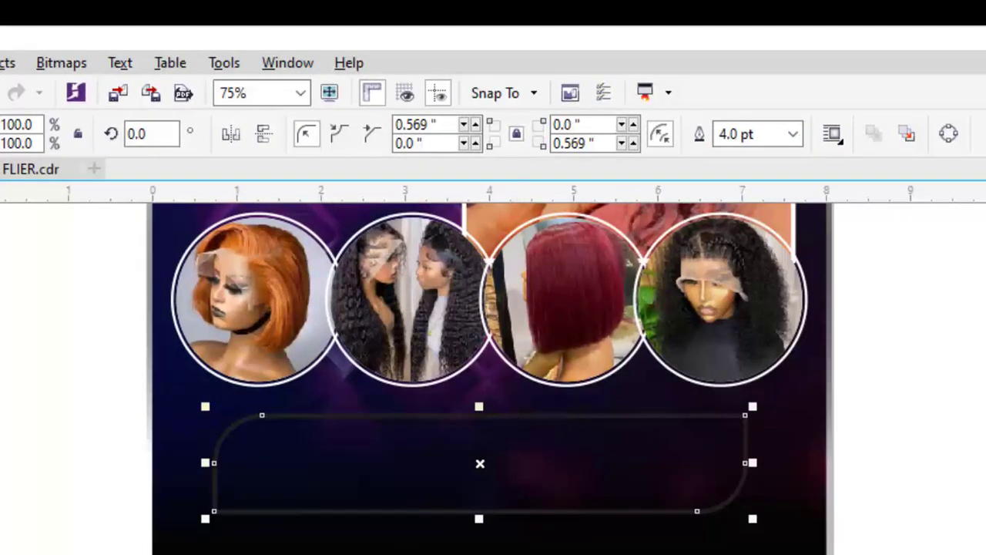
click(518, 554)
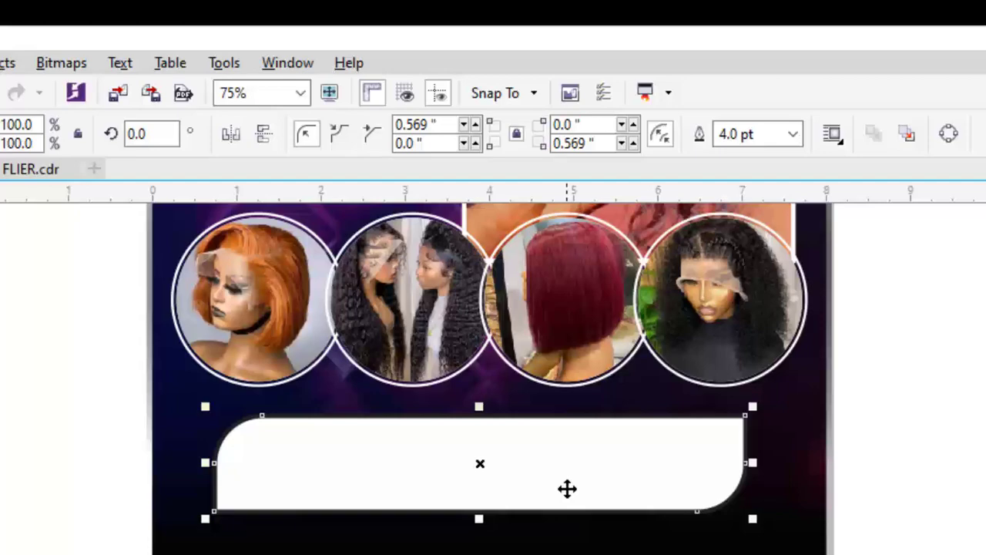
key(ctrl+q)
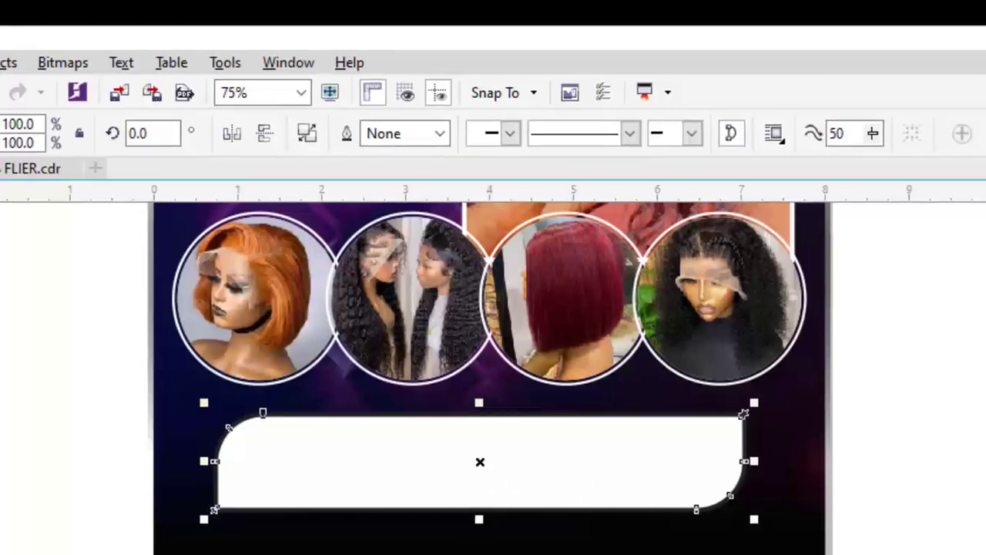
key(Escape)
scroll(739, 417, up, 1)
click(639, 255)
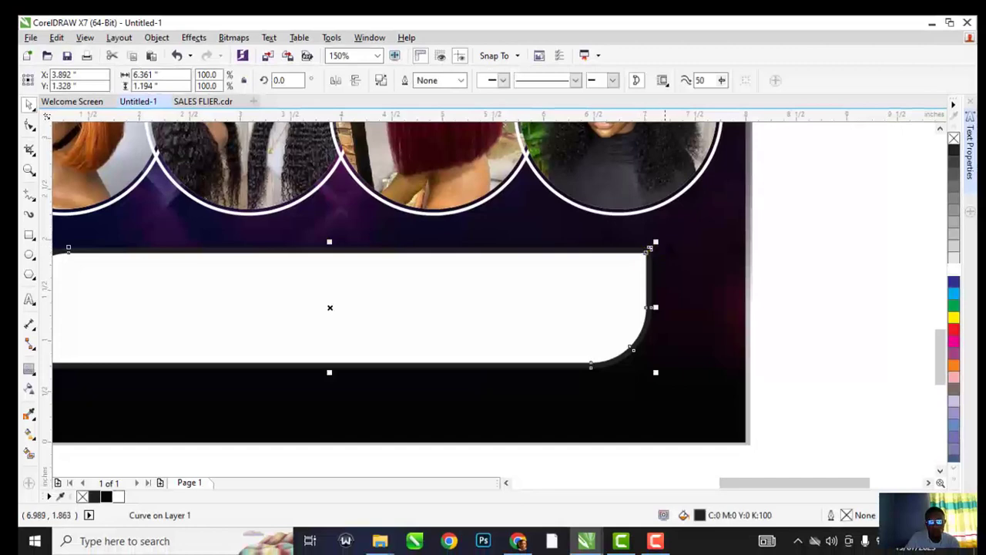
Undo the accidental background move and resize the white rectangle to fit inside its border
drag(665, 249, 677, 242)
key(ctrl+z)
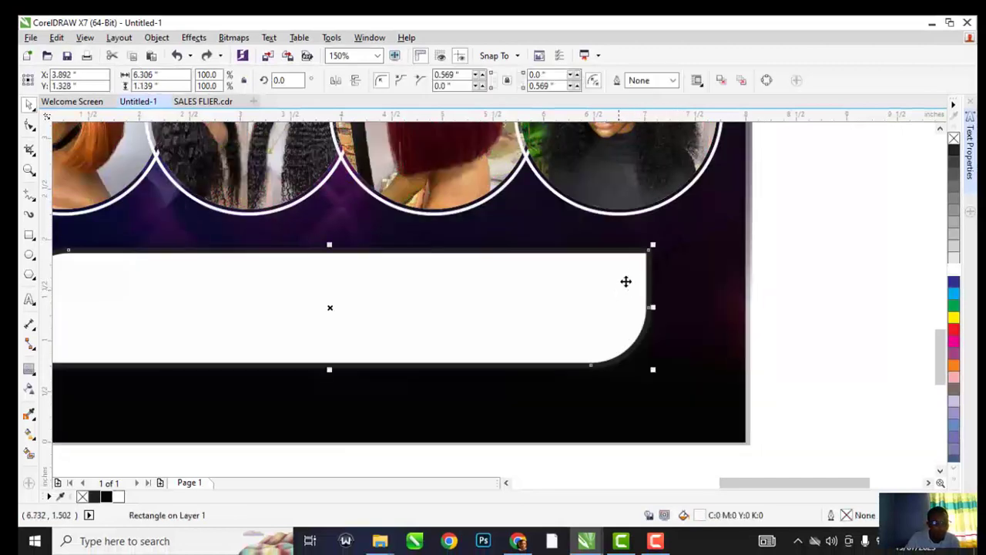
drag(648, 250, 599, 253)
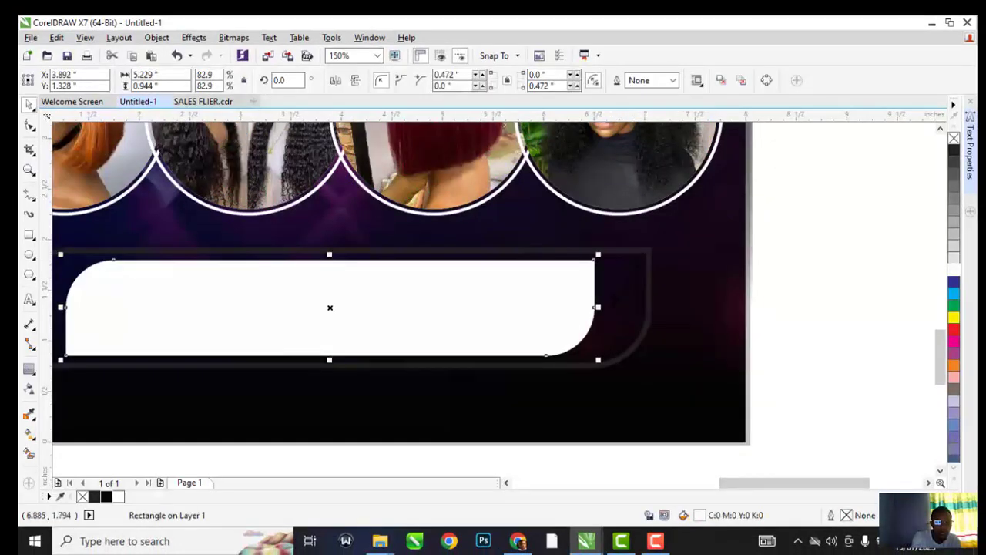
scroll(611, 309, up, 1)
drag(583, 309, 678, 310)
scroll(588, 253, down, 1)
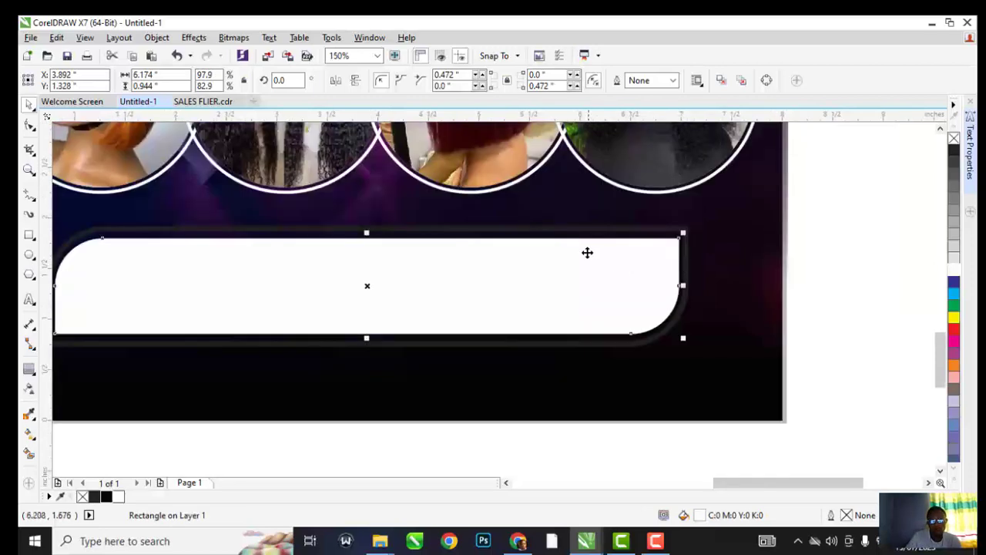
scroll(363, 239, up, 3)
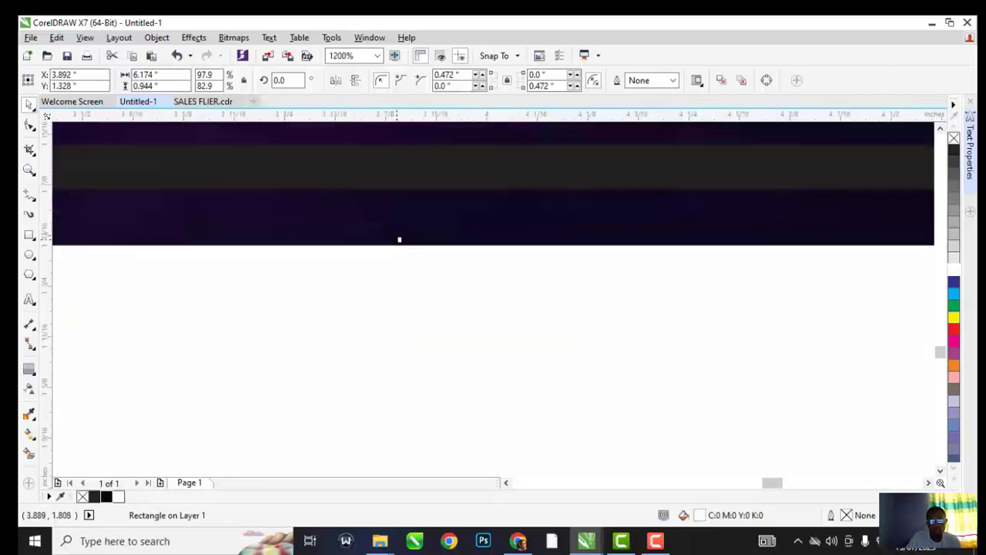
drag(399, 239, 399, 217)
Select the border and white banner together to check how they fit
click(419, 180)
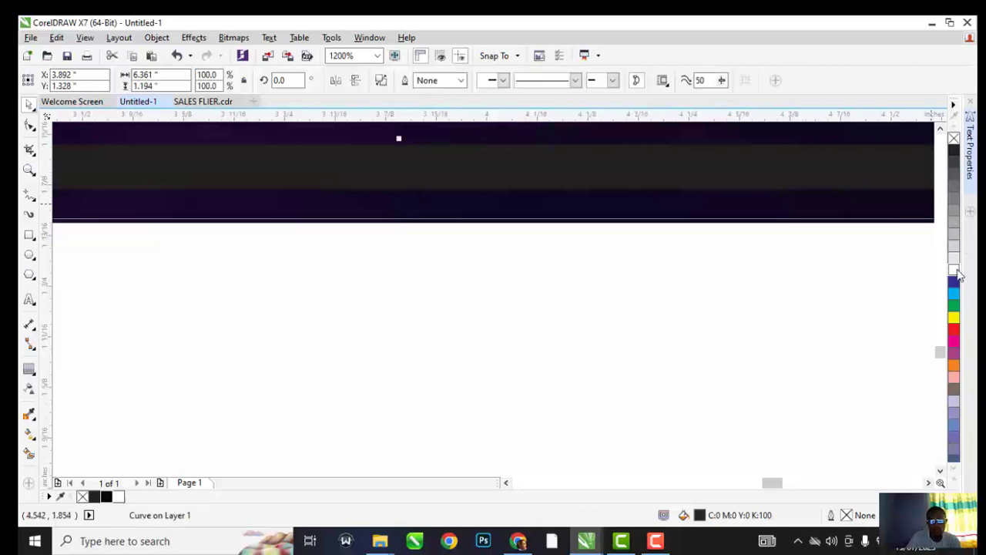
scroll(501, 221, down, 1)
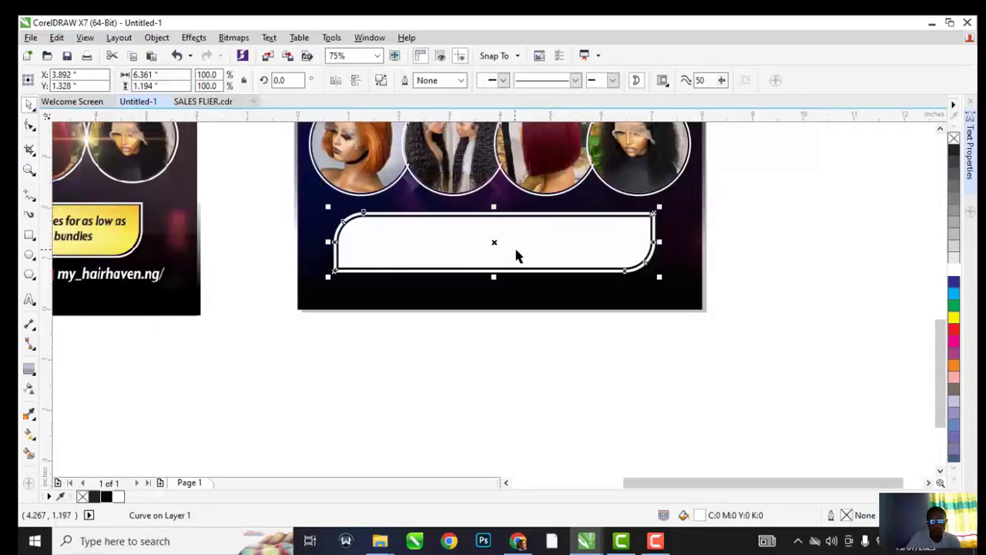
click(521, 252)
scroll(512, 246, down, 1)
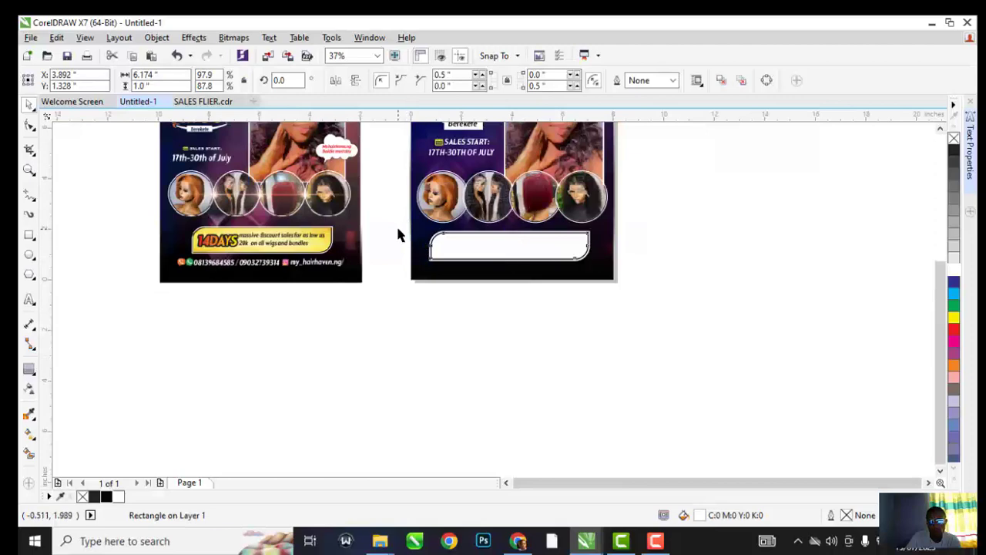
drag(398, 235, 602, 284)
scroll(530, 235, up, 3)
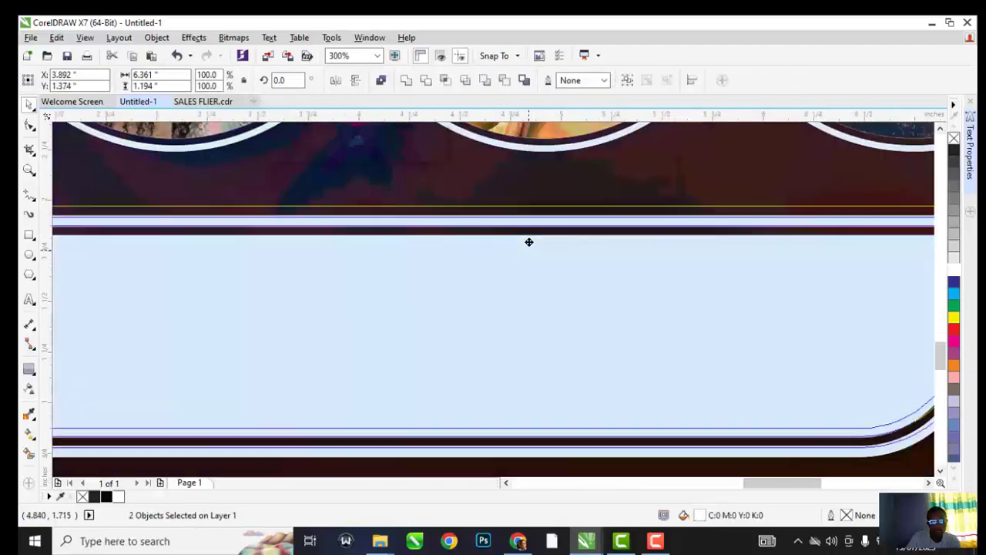
scroll(529, 242, down, 1)
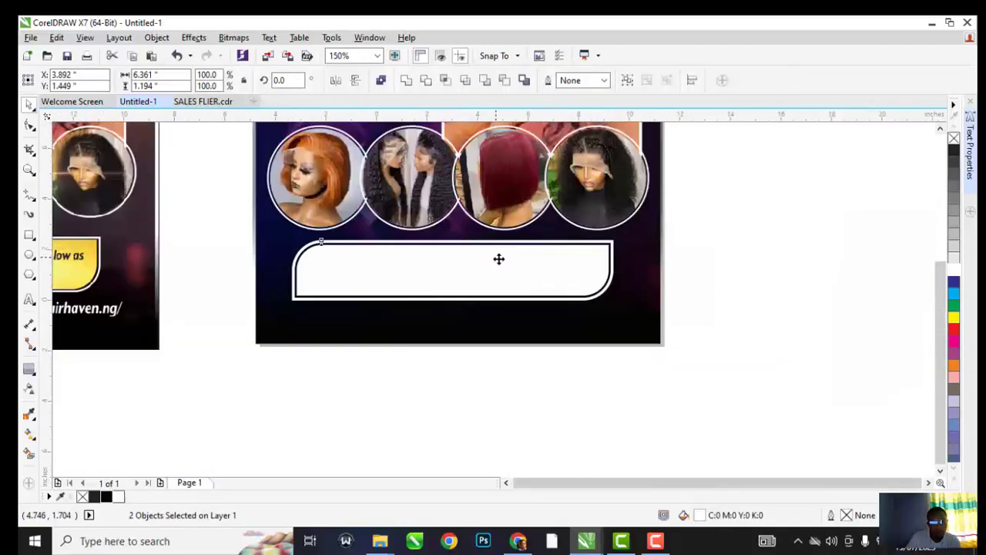
scroll(499, 259, down, 2)
click(608, 274)
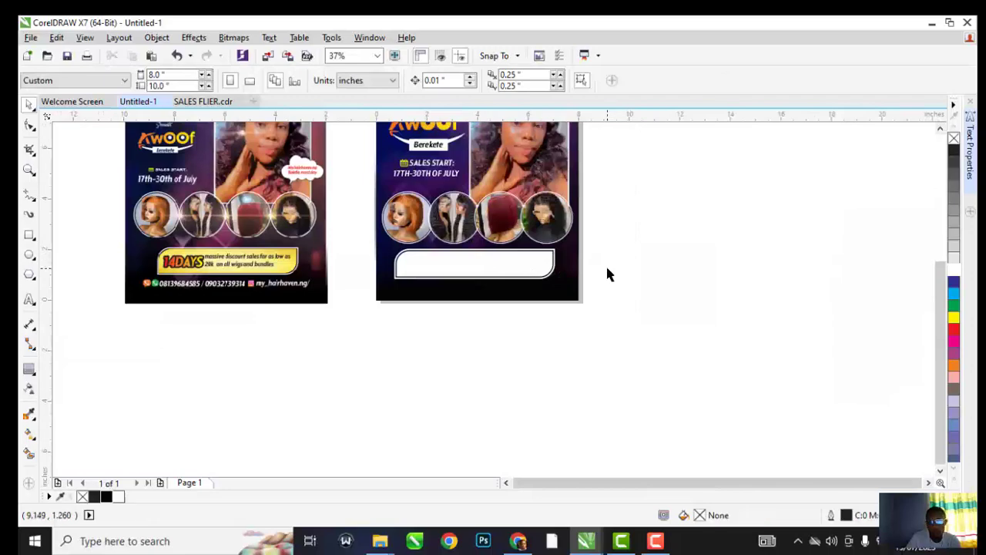
Import GOLDEN BACKGROUND beside the flyer, stretch it taller, and PowerClip it into the white banner
key(ctrl+i)
double_click(883, 220)
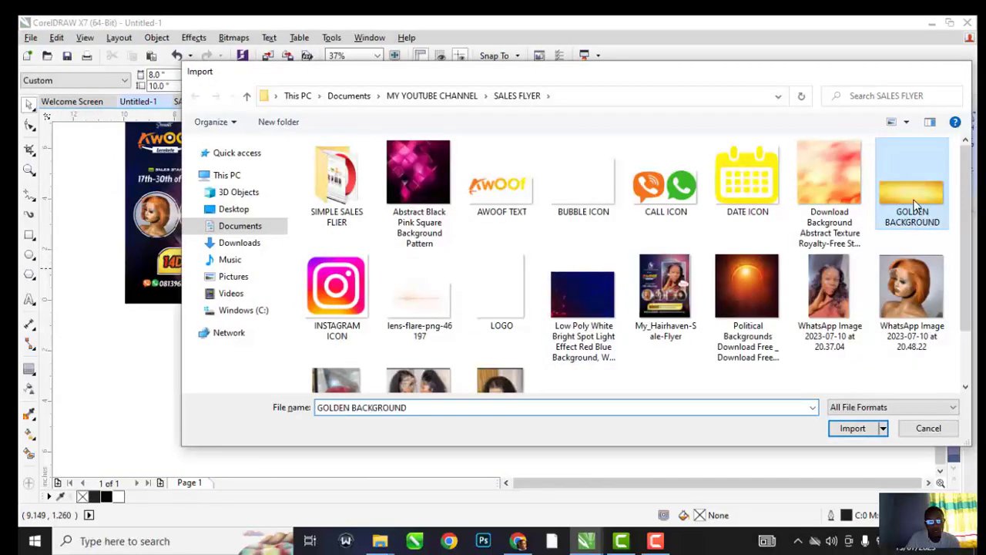
click(703, 237)
drag(794, 237, 794, 213)
right_click(797, 255)
click(853, 138)
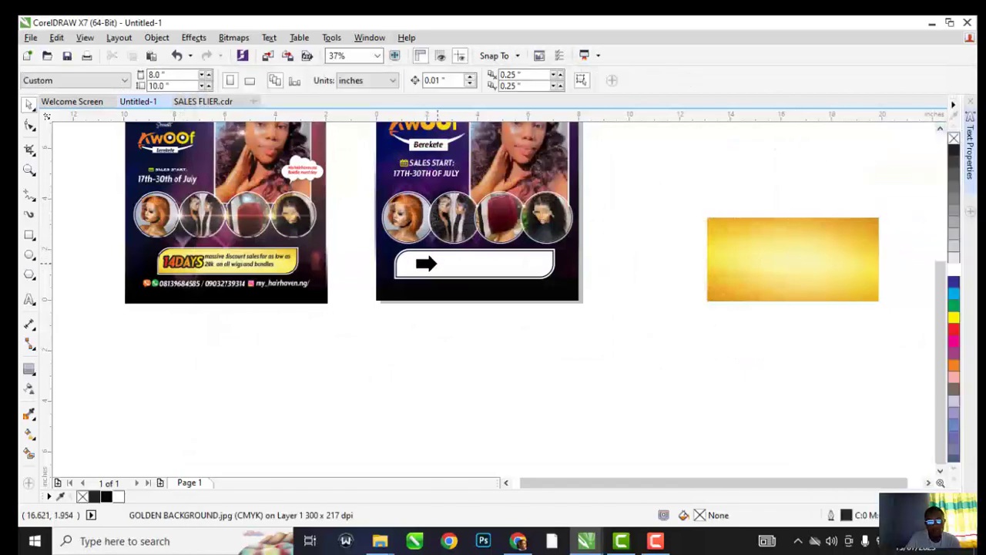
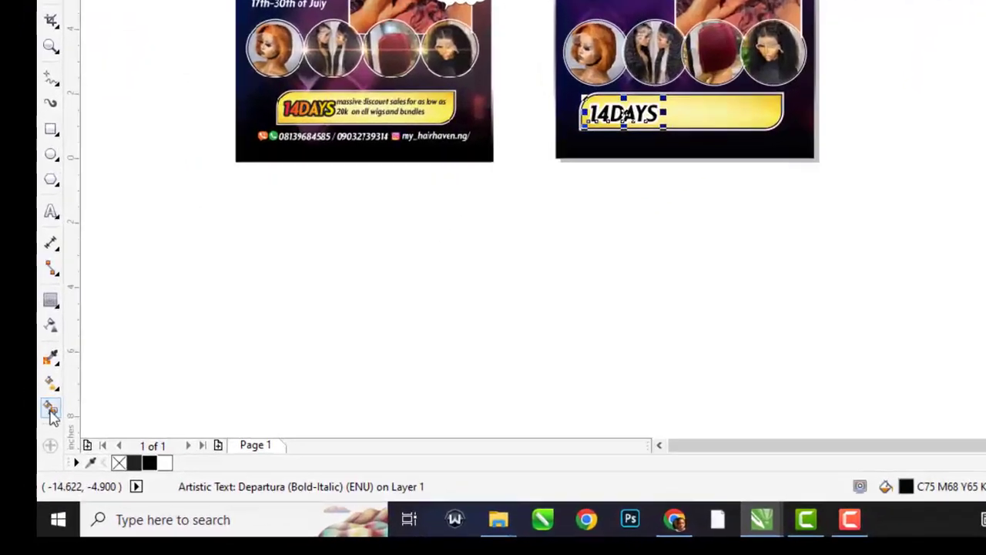
Open the fill tools flyout in the toolbox
click(38, 423)
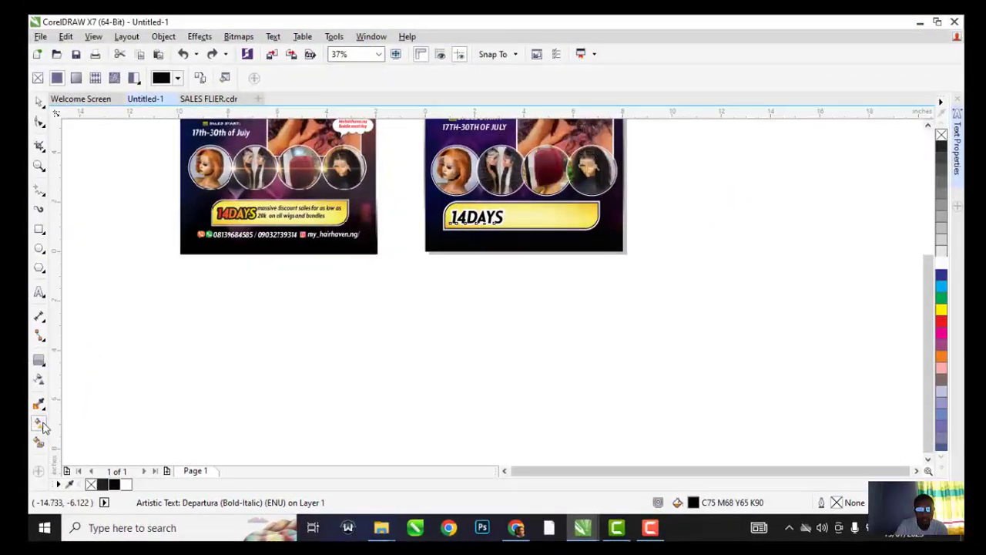
click(42, 425)
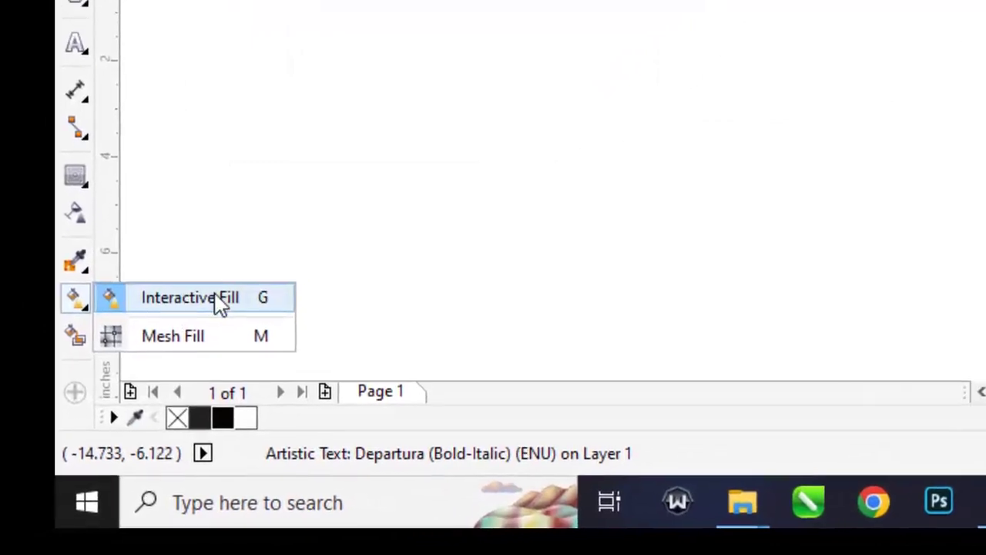
Give the 14DAYS text an interactive gradient fill running from red to yellow
click(217, 294)
scroll(446, 224, down, 2)
scroll(453, 210, up, 2)
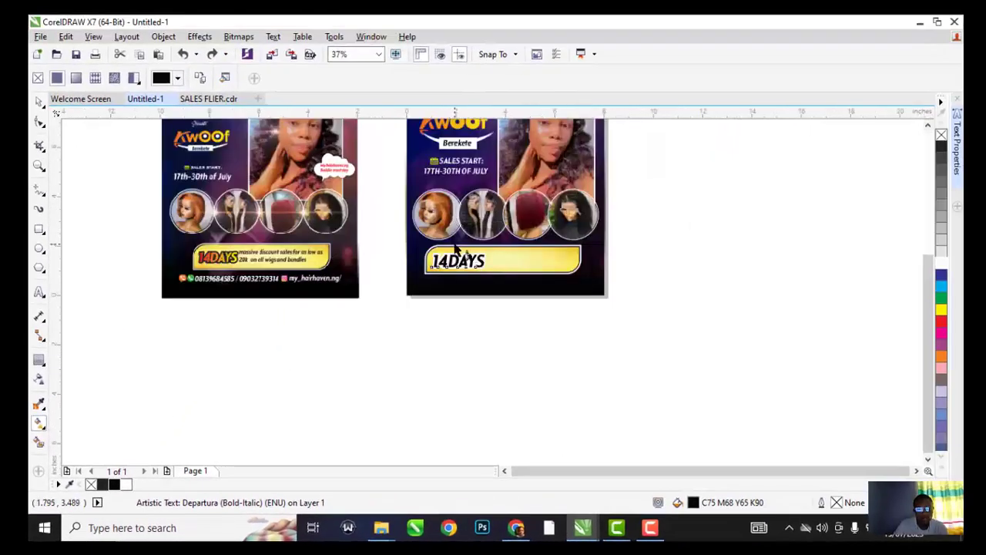
scroll(454, 248, up, 5)
drag(420, 182, 554, 175)
click(420, 180)
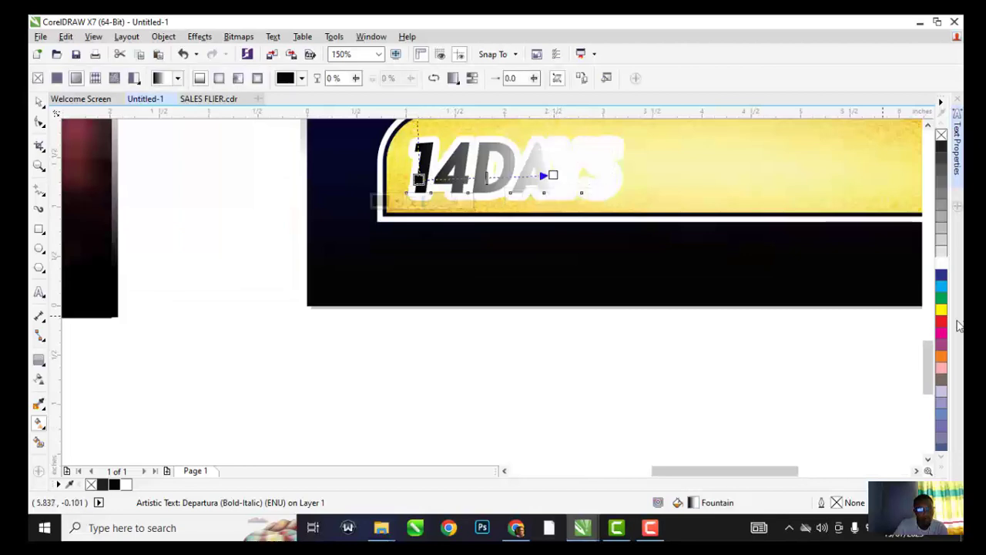
click(942, 322)
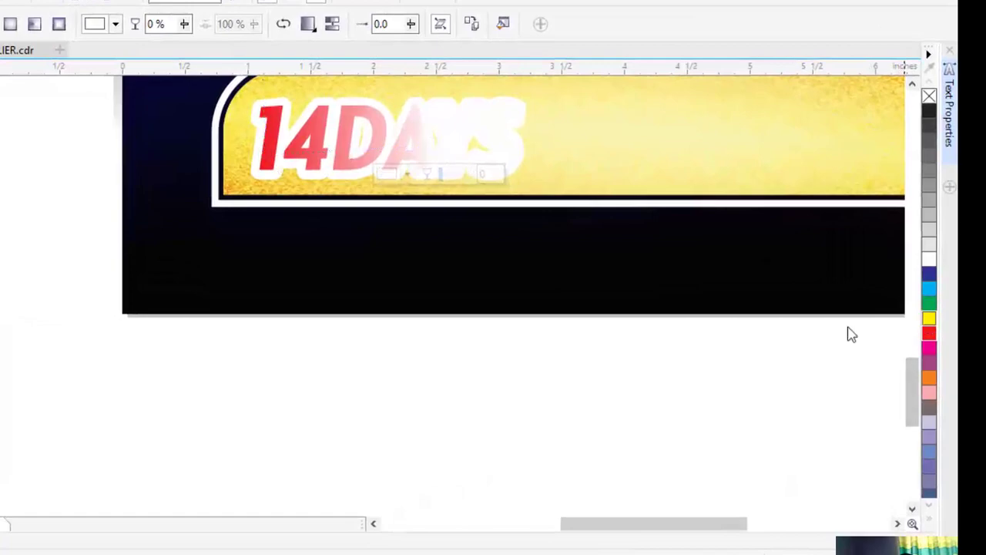
click(928, 319)
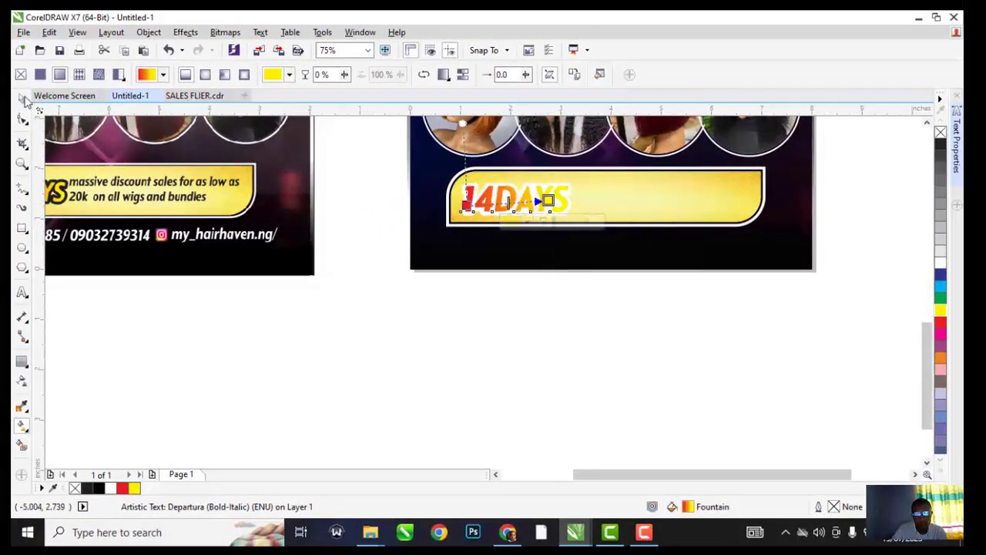
Fill the white outline shape behind 14DAYS with black
click(22, 99)
scroll(501, 189, up, 3)
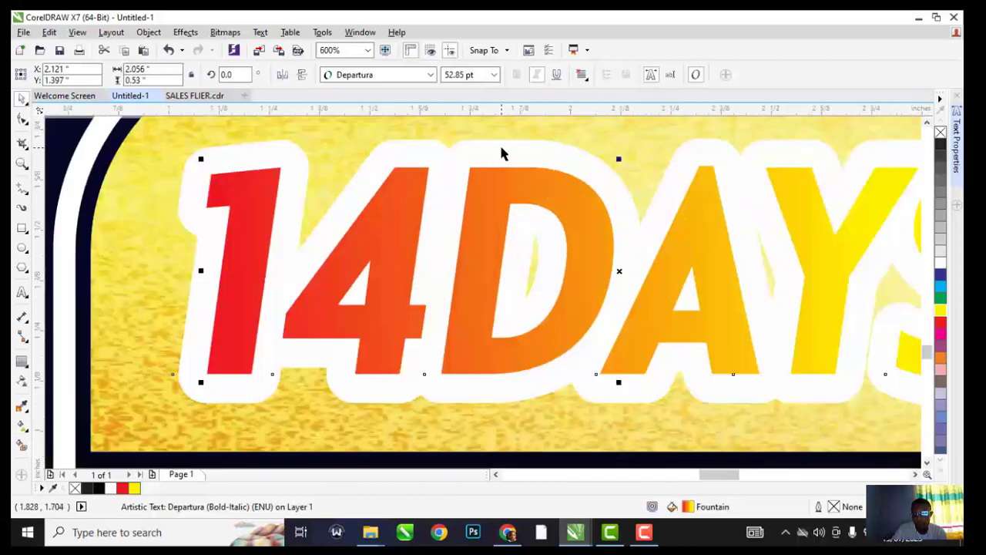
click(502, 151)
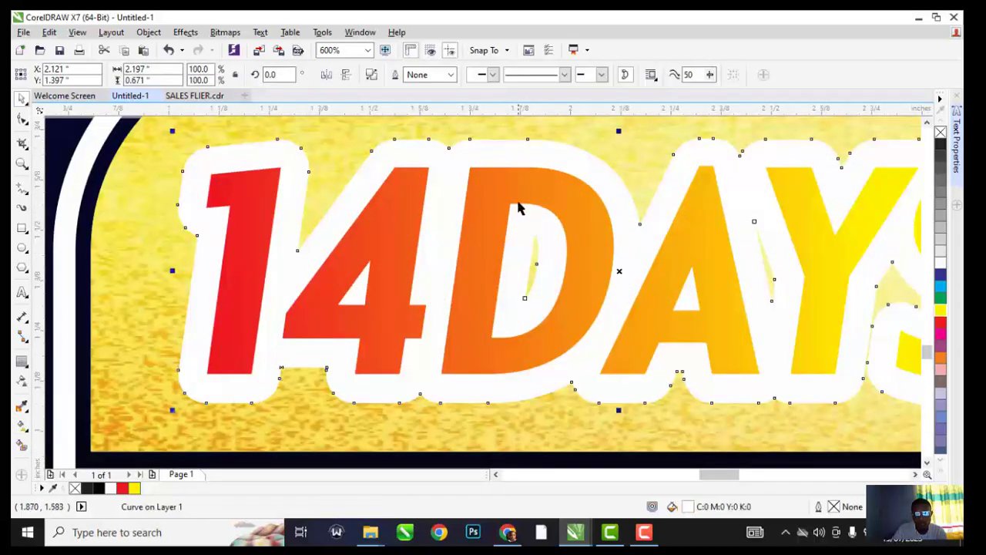
click(99, 488)
scroll(456, 293, down, 3)
scroll(455, 291, down, 1)
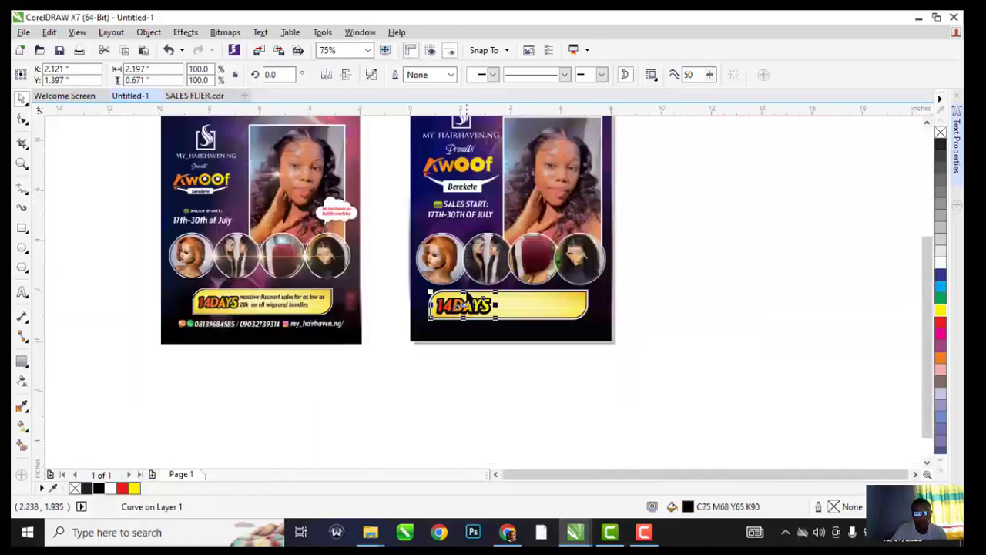
click(469, 354)
Copy 14DAYS to its right and retype it as the 'massive discount sales…' wording
drag(451, 309, 523, 309)
double_click(524, 308)
key(ctrl+a)
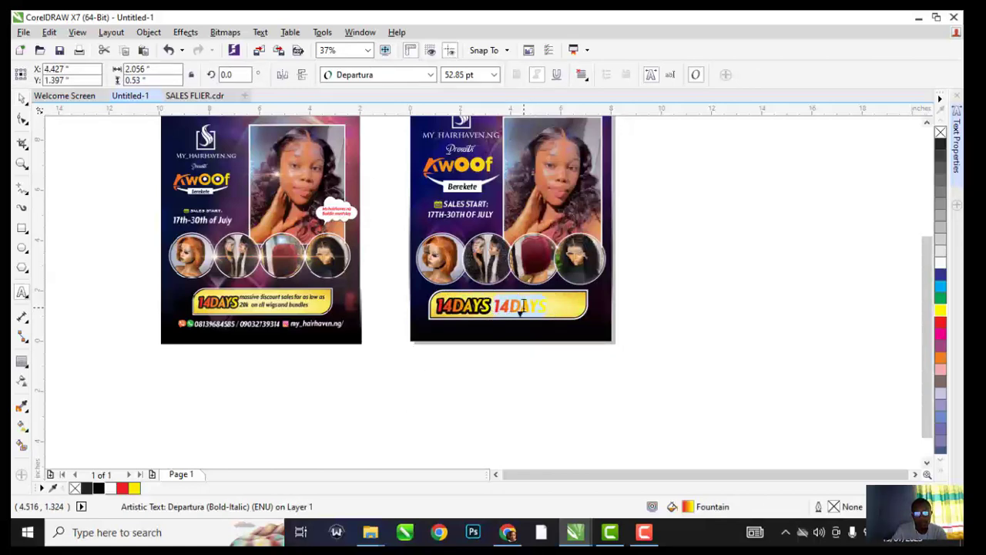
text(m)
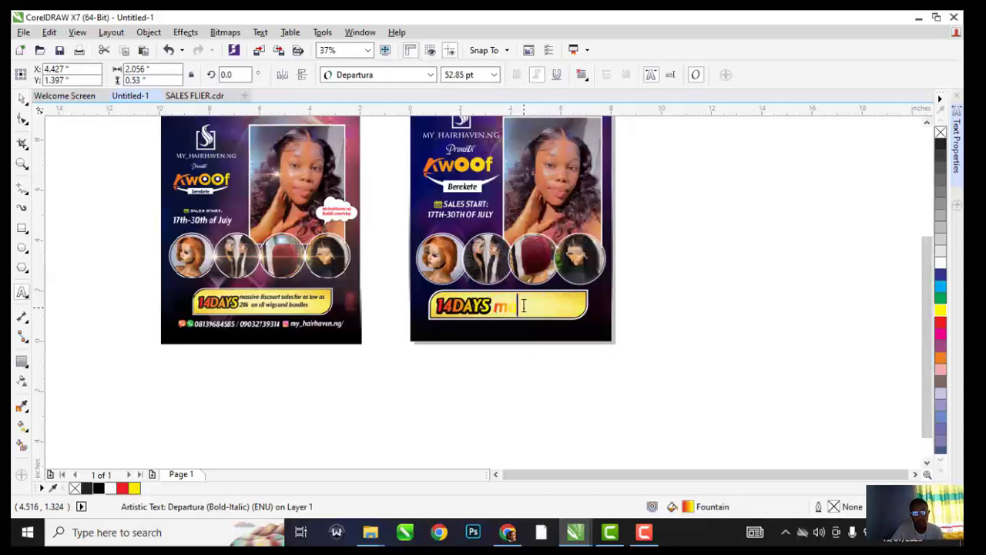
text(assive discount sales for)
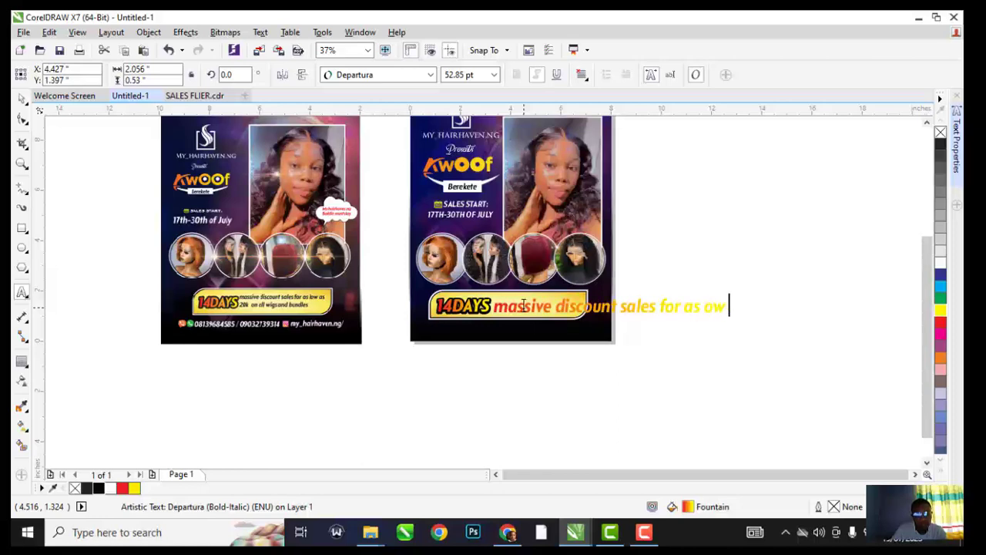
text(as)
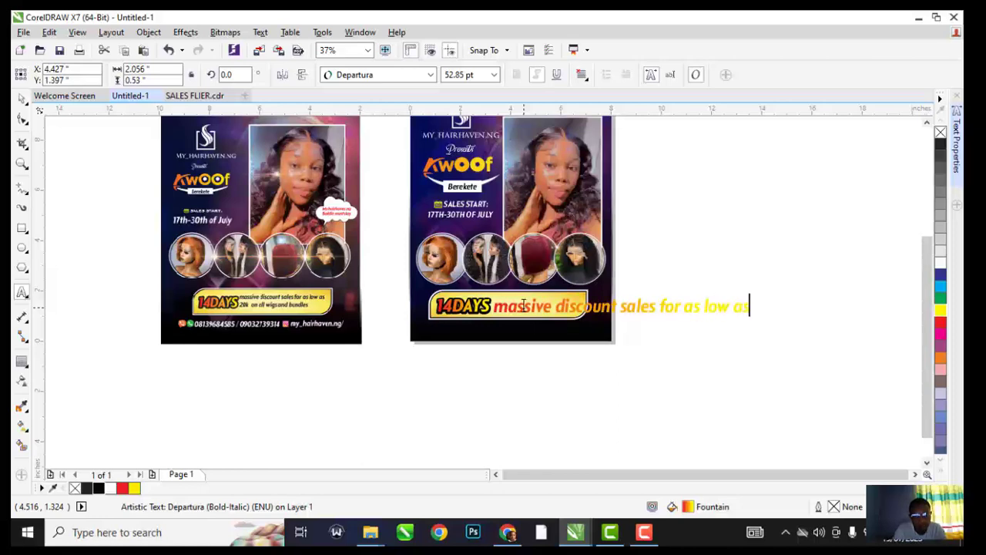
key(BackSpace)
key(BackSpace)
key(BackSpace)
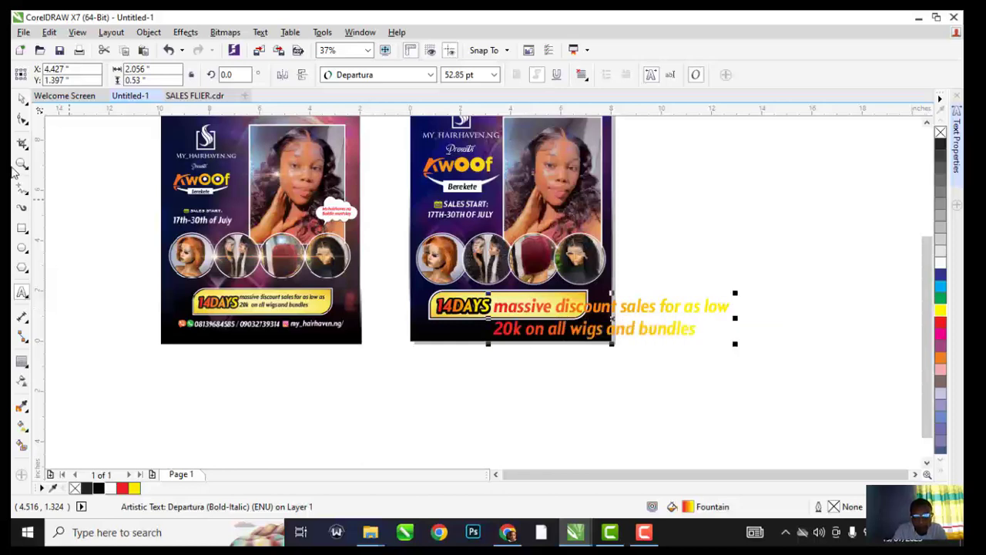
click(22, 99)
Set the discount text to 20 pt and move it into the yellow banner
scroll(417, 325, down, 1)
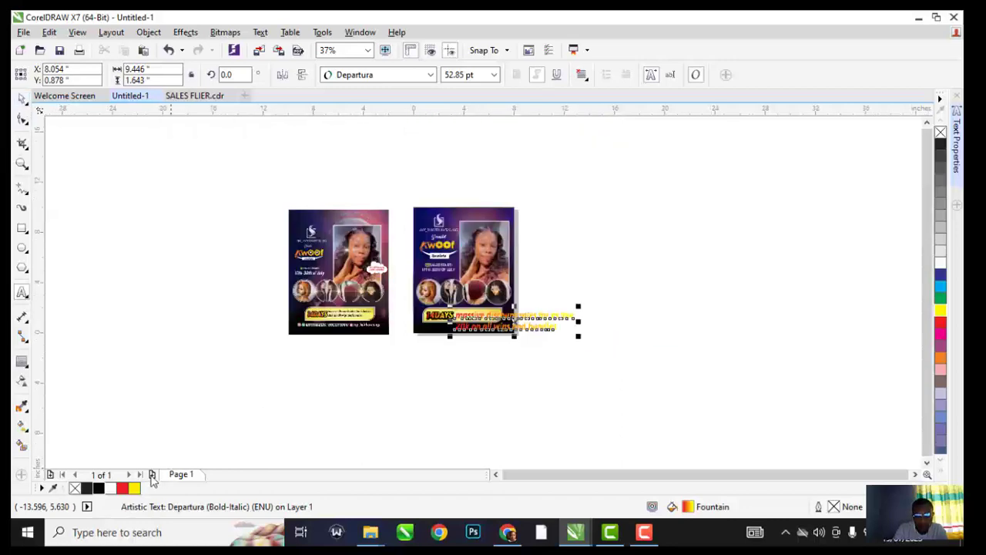
scroll(486, 335, up, 1)
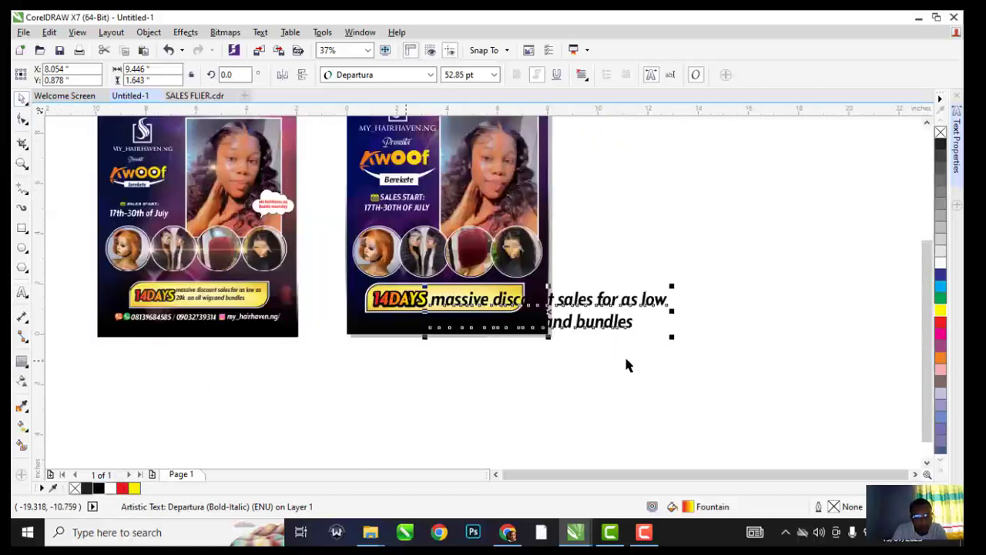
click(459, 75)
text(20)
key(Return)
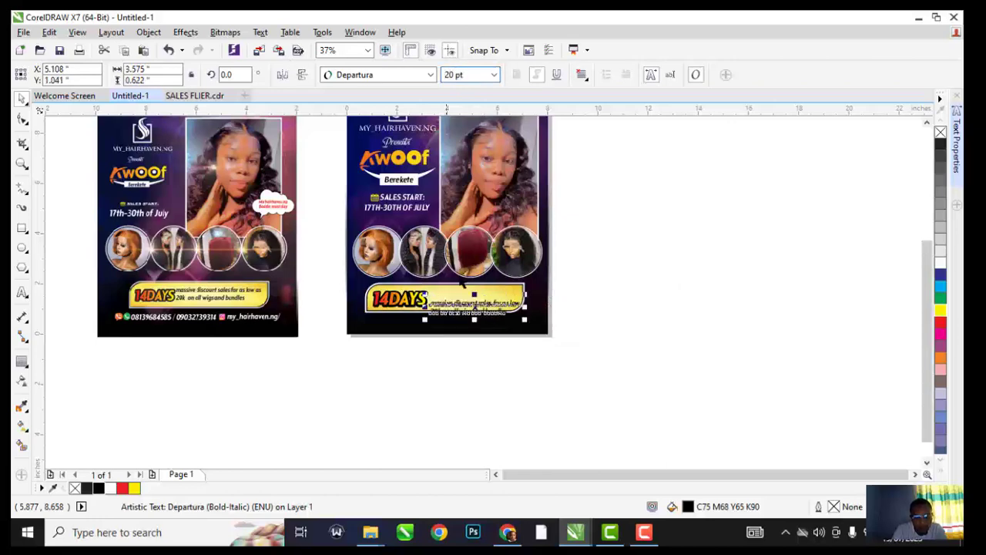
scroll(425, 275, up, 2)
drag(425, 275, 424, 241)
scroll(420, 212, up, 1)
scroll(510, 237, down, 2)
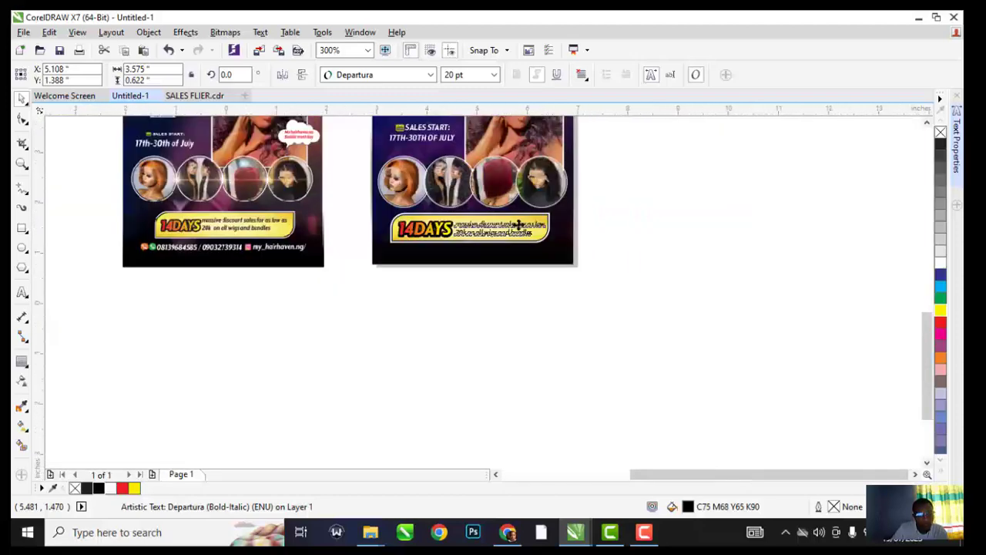
click(637, 257)
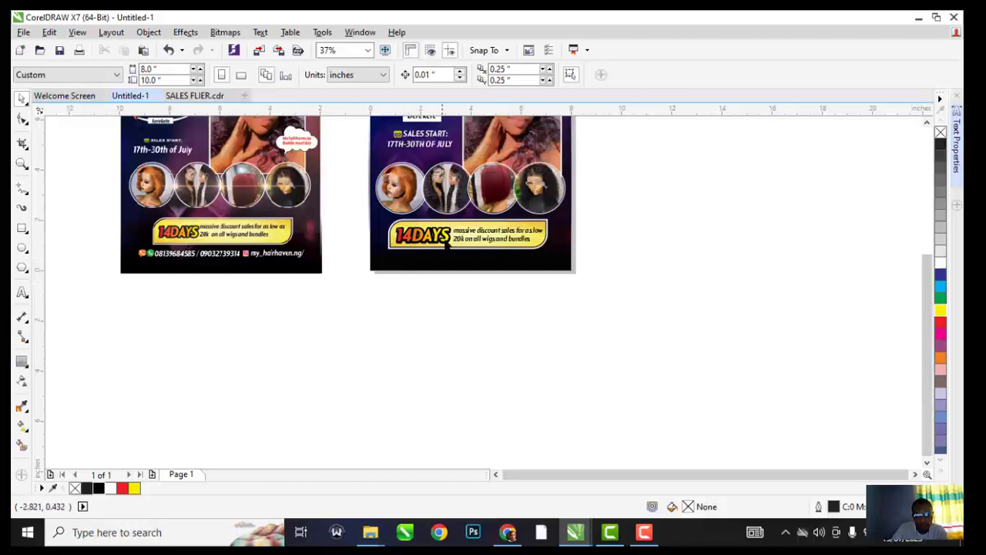
Drop a white copy of the discount text below the banner
drag(459, 231, 421, 259)
right_click(421, 259)
click(940, 263)
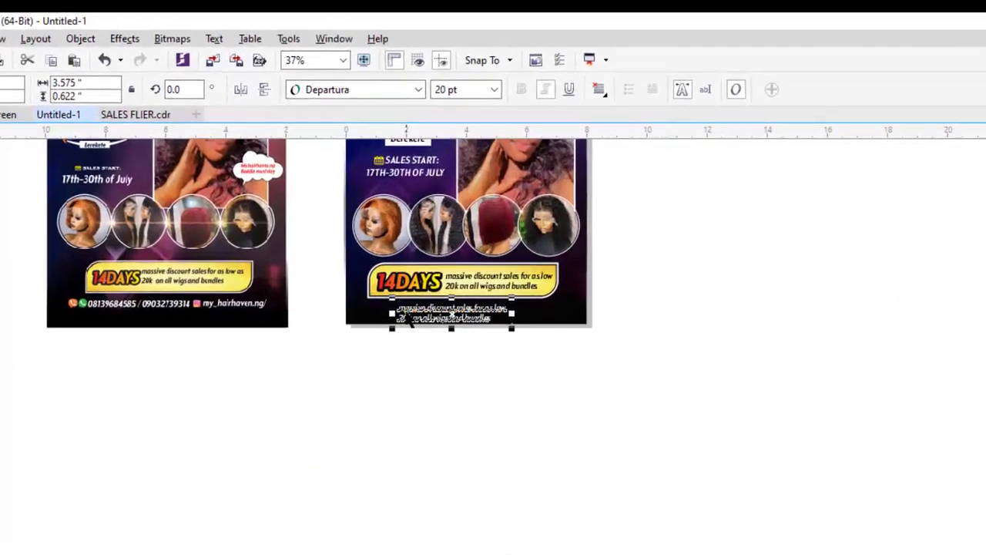
Retype the white copy as the two contact phone numbers, then open the Import browser
double_click(409, 318)
key(ctrl+a)
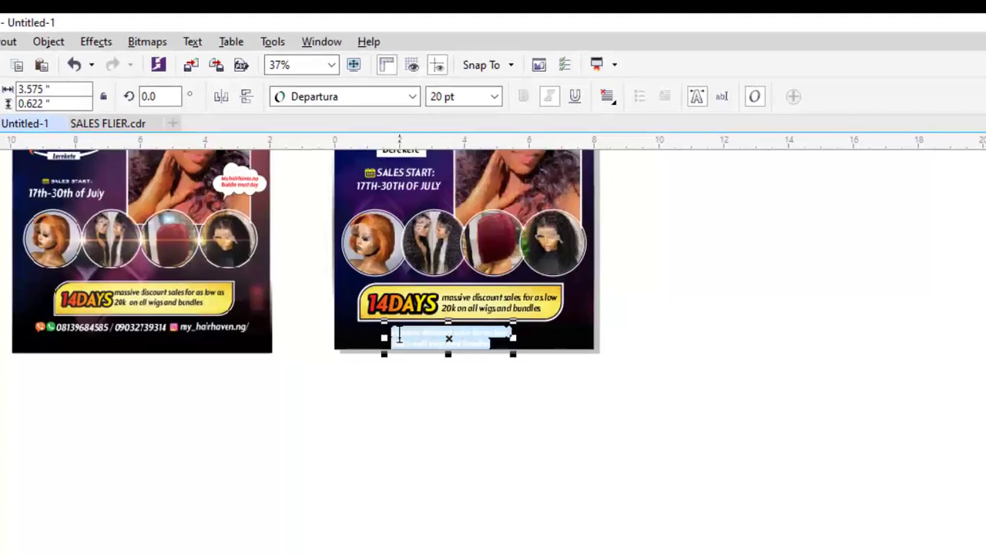
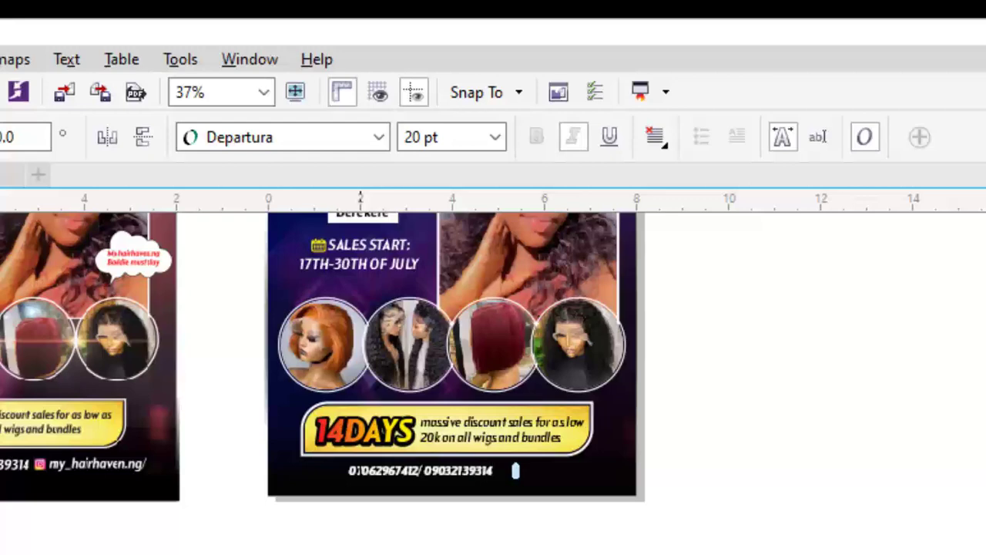
key(ctrl+space)
scroll(362, 478, up, 4)
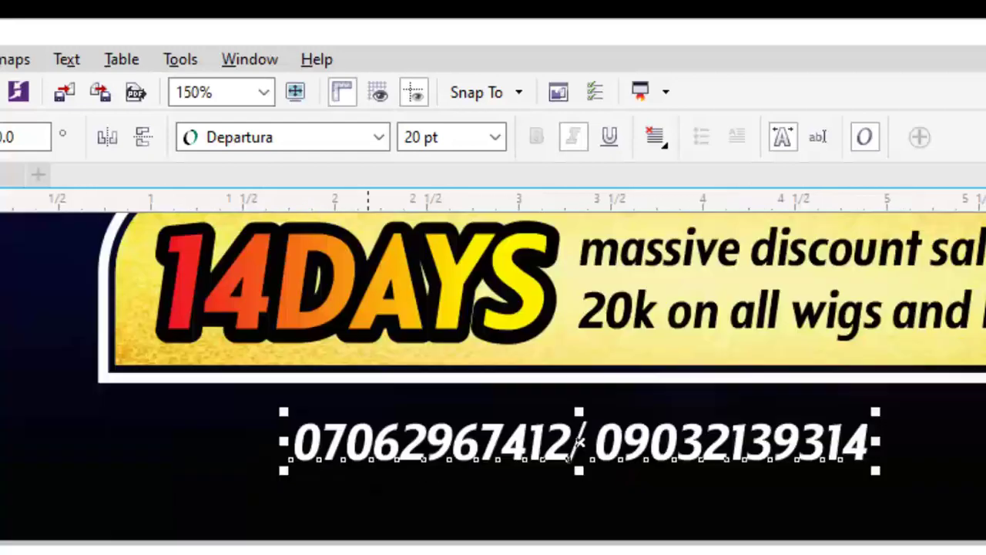
key(ctrl+i)
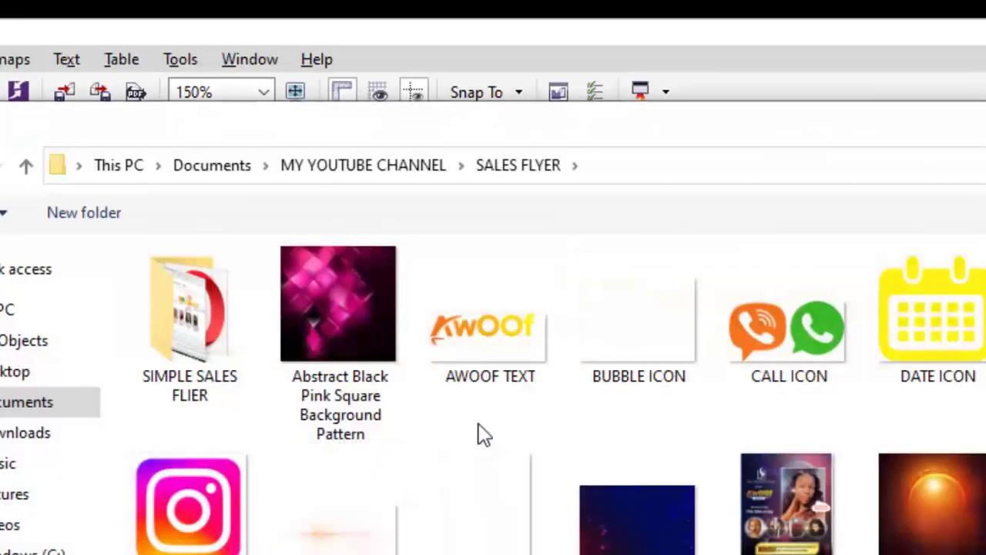
Import CALL ICON, shrink it and place it left of the phone numbers
double_click(800, 338)
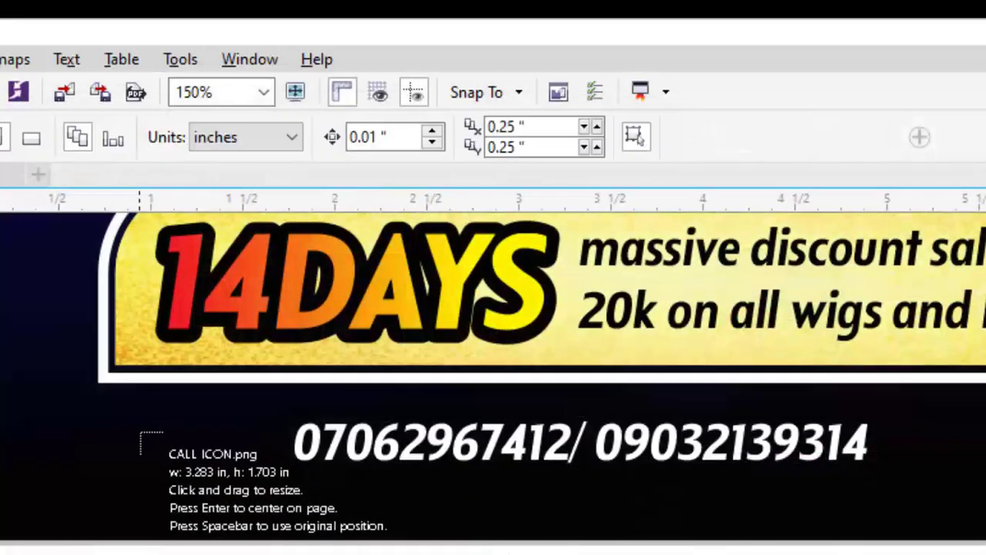
click(131, 422)
drag(748, 426, 247, 458)
drag(265, 424, 265, 417)
scroll(287, 392, down, 1)
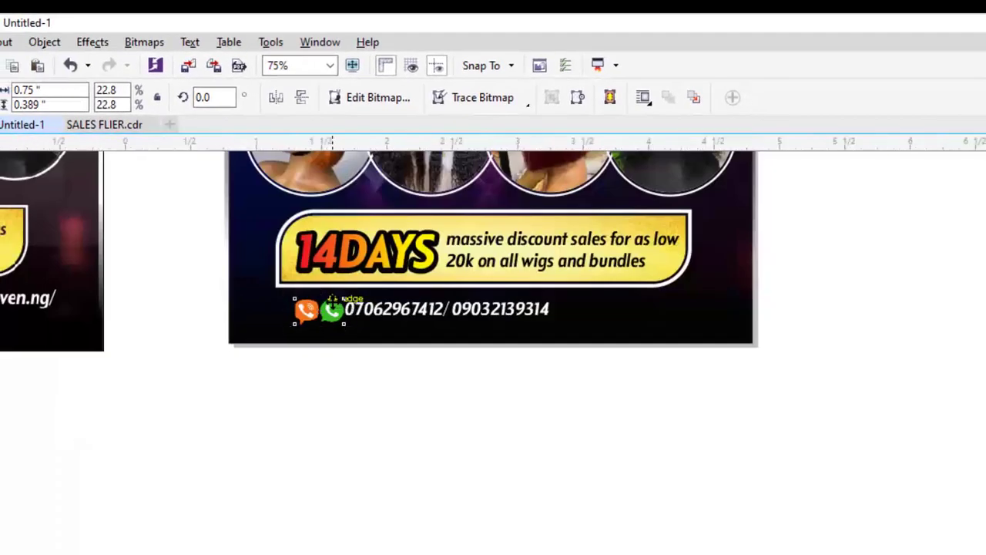
scroll(287, 392, up, 2)
Check the icons against the numbers, then drag a copy of the number text to the right
shift+click(408, 324)
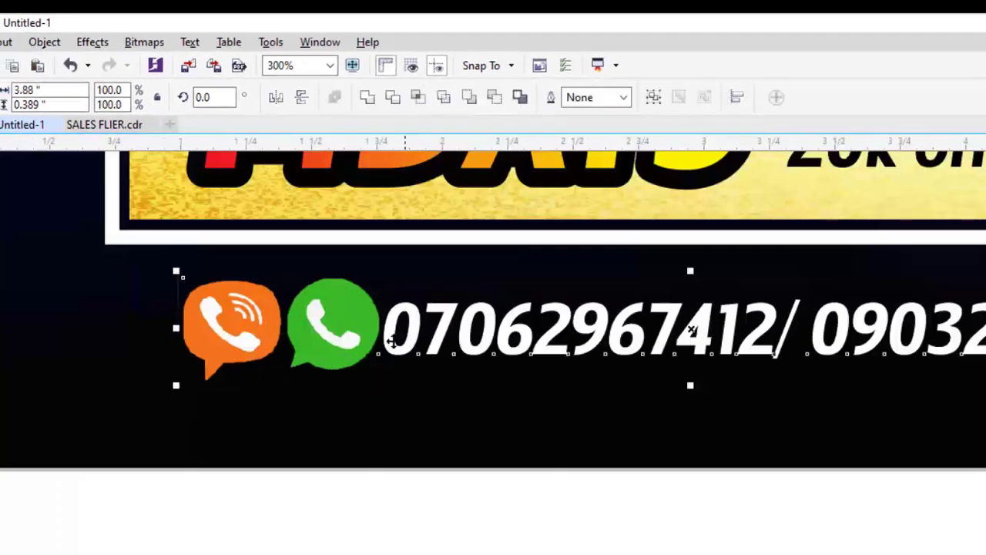
scroll(375, 338, down, 3)
click(429, 407)
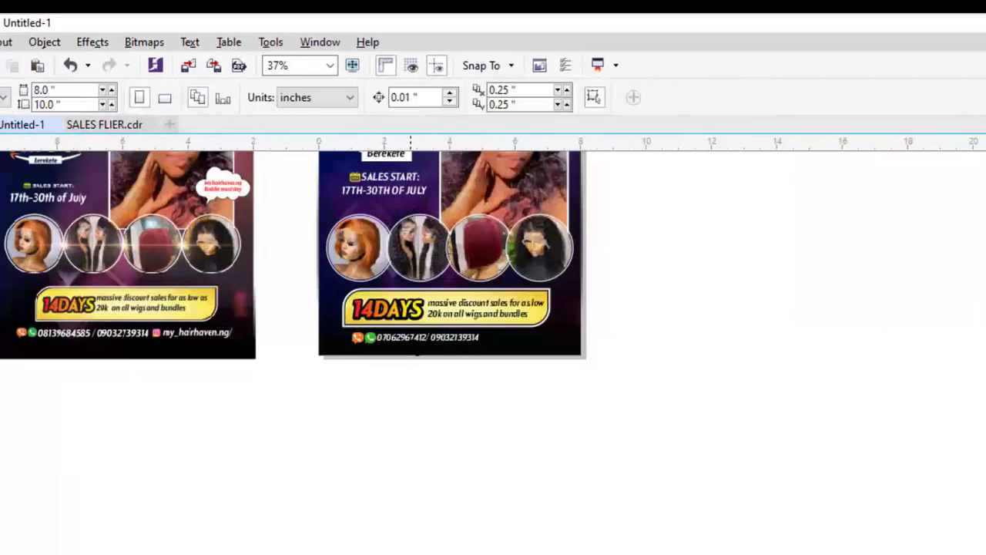
drag(417, 354, 522, 356)
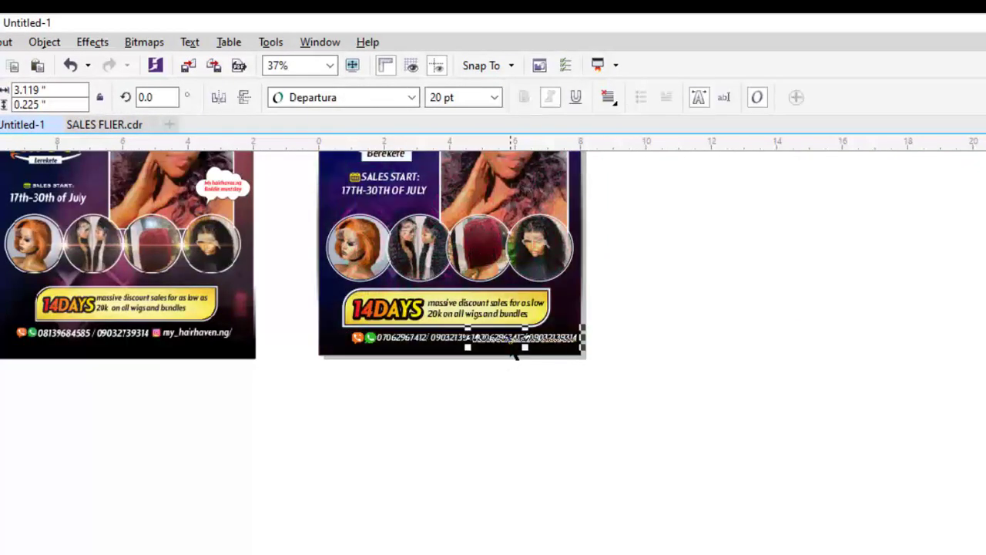
Retype the copy as the shop's social-media handle, move it right, and open Import
key(ctrl+a)
text(my)
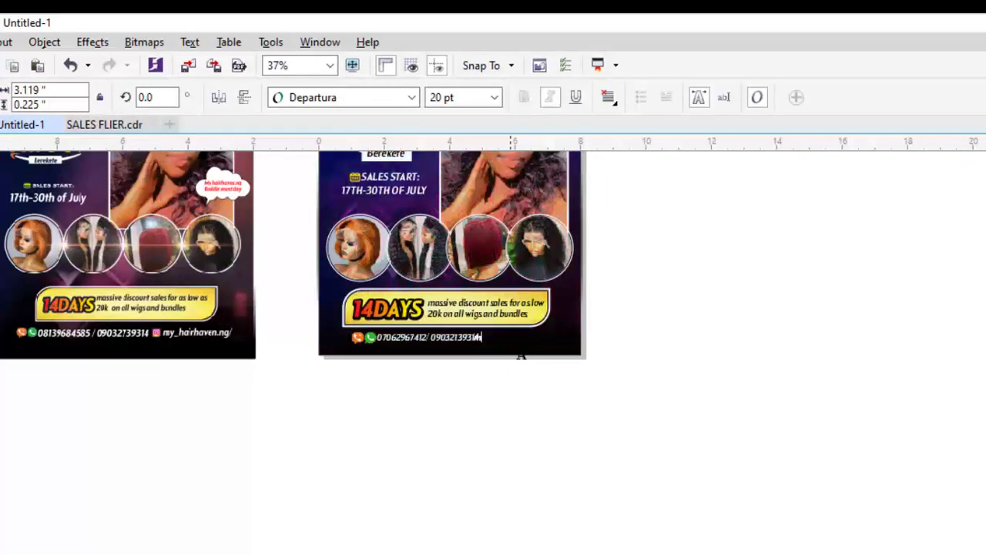
text(_hairhaven)
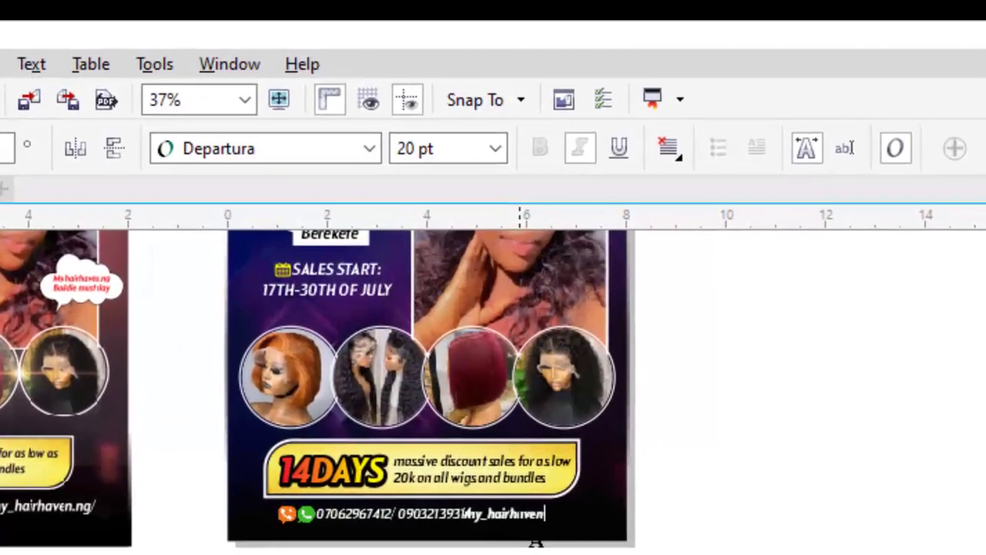
text(.ng/)
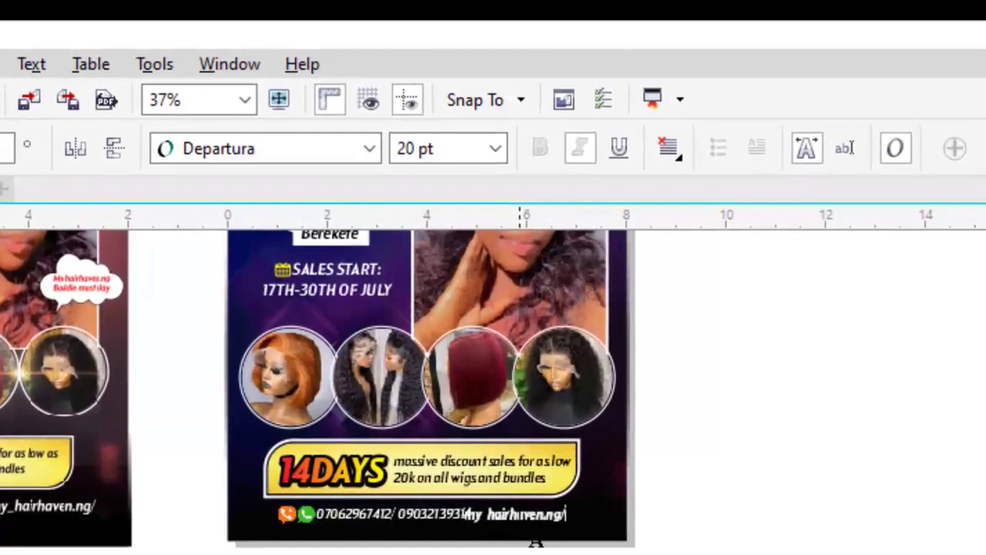
key(ctrl+space)
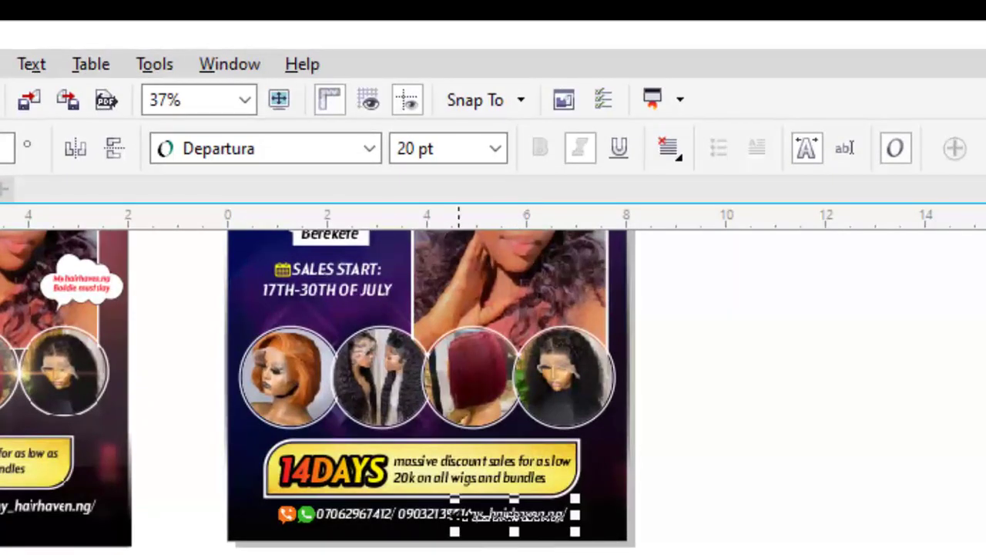
scroll(462, 515, up, 2)
drag(522, 509, 633, 509)
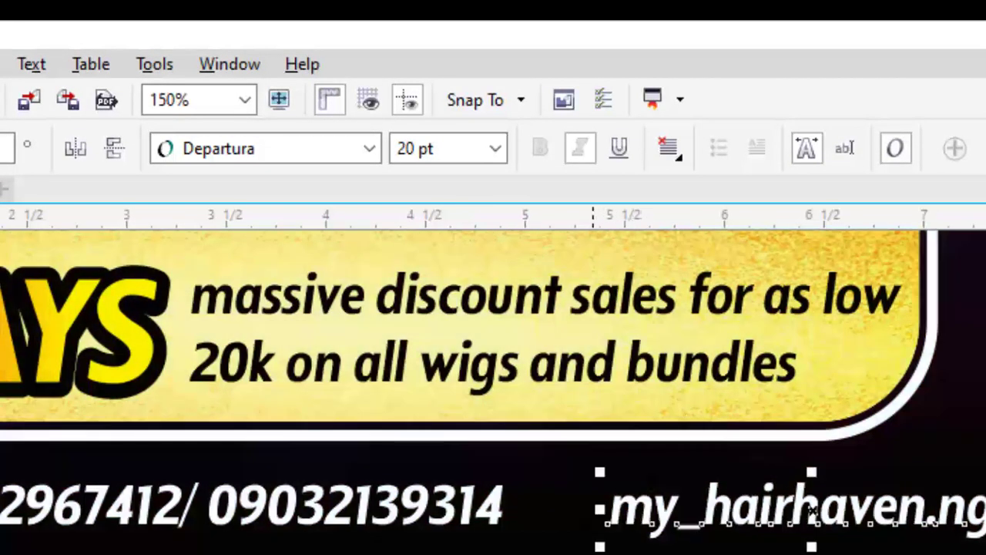
key(ctrl+i)
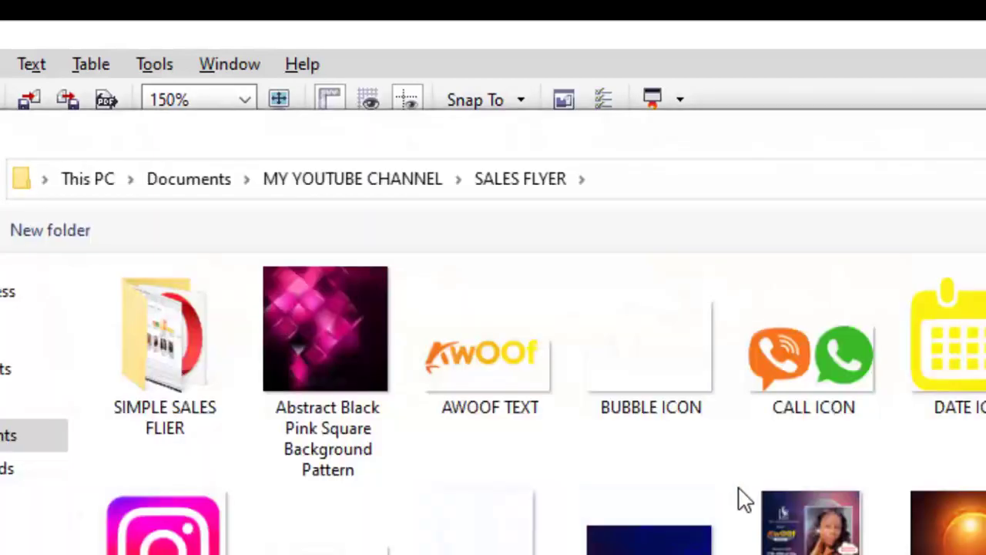
Import INSTAGRAM ICON, scale it down and set it before the social-media handle
double_click(229, 530)
click(345, 533)
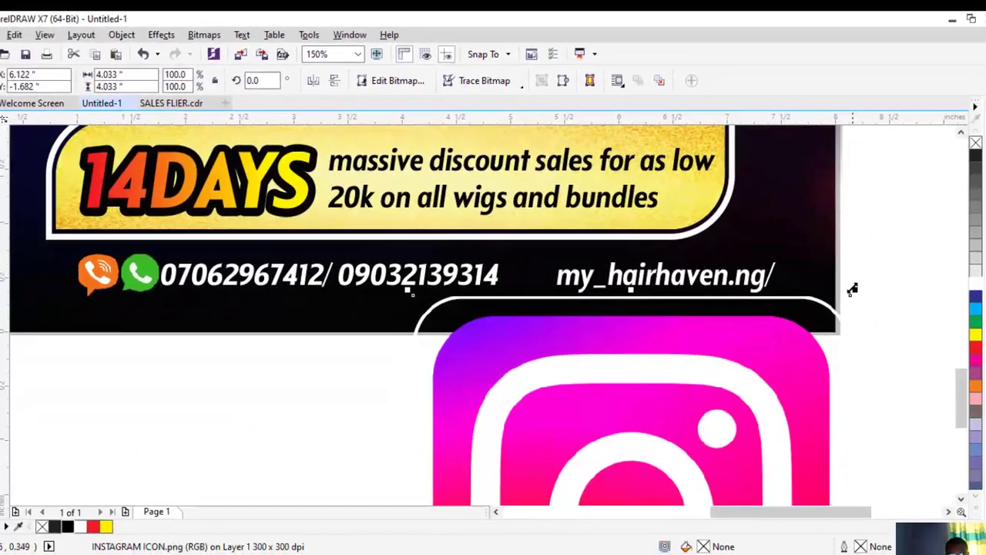
drag(854, 293, 686, 223)
key(ctrl+z)
scroll(604, 307, down, 2)
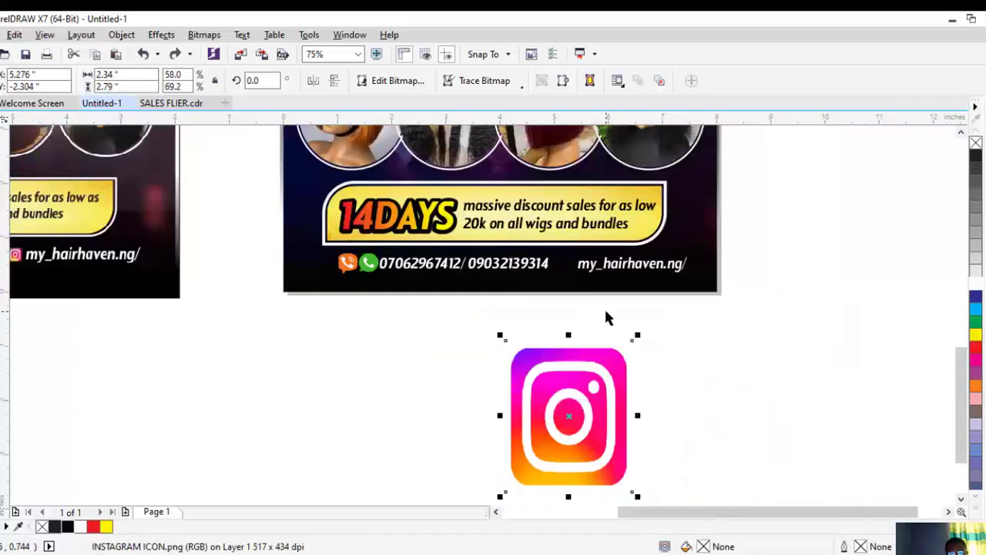
key(ctrl+z)
drag(731, 270, 562, 434)
drag(527, 475, 583, 277)
scroll(594, 270, up, 2)
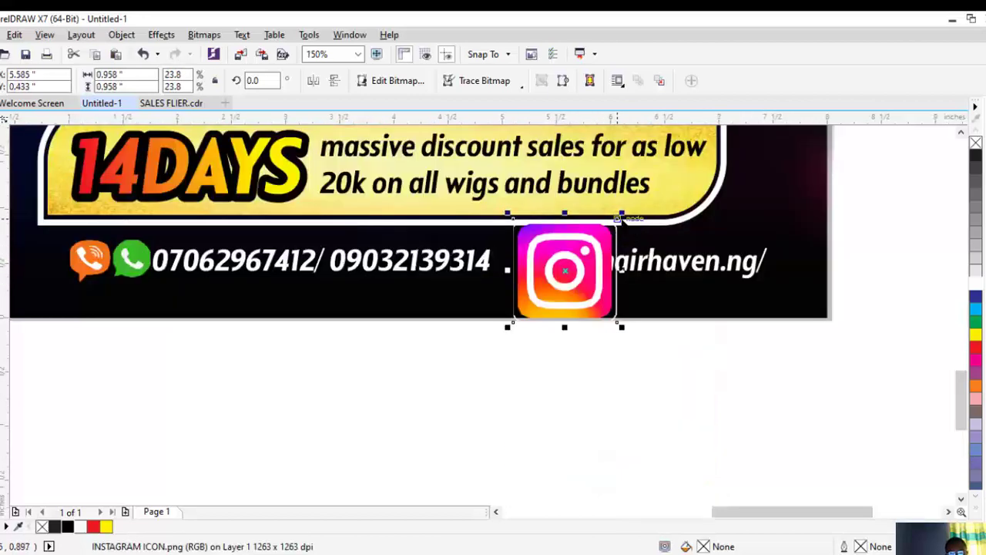
drag(620, 216, 539, 271)
scroll(551, 248, down, 1)
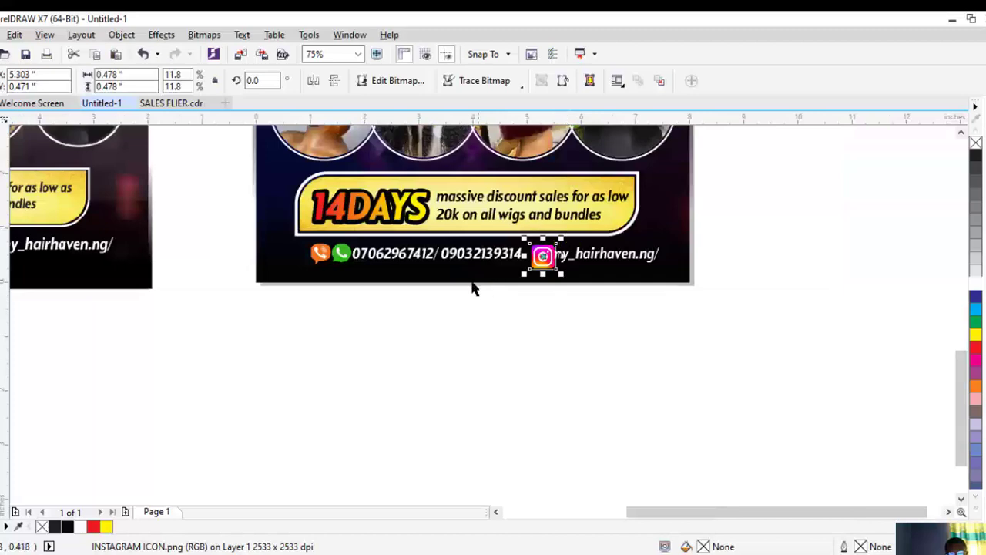
Align the Instagram icon level with the phone numbers and shrink it slightly more
shift+click(341, 253)
key(e)
click(461, 366)
scroll(551, 244, up, 2)
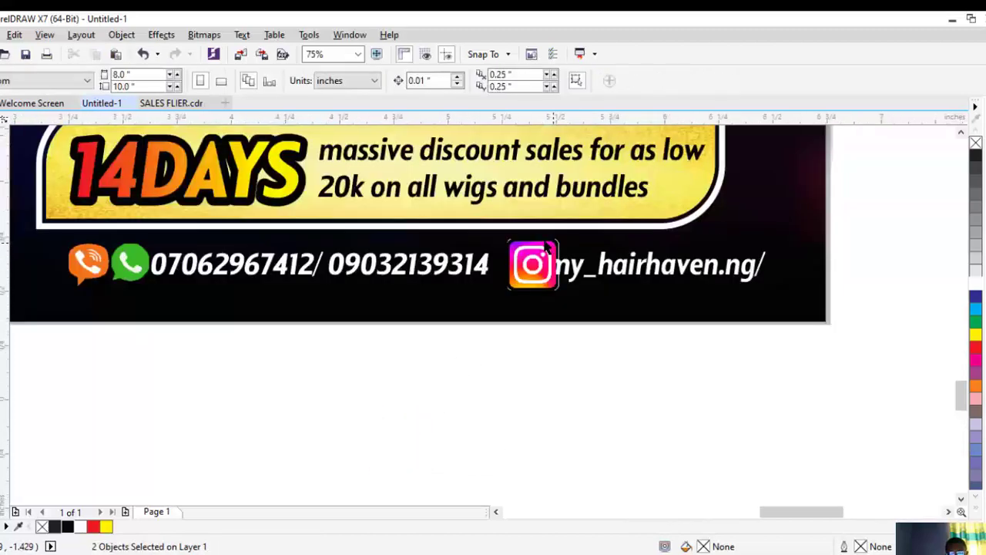
click(551, 246)
drag(565, 234, 506, 284)
scroll(505, 284, down, 4)
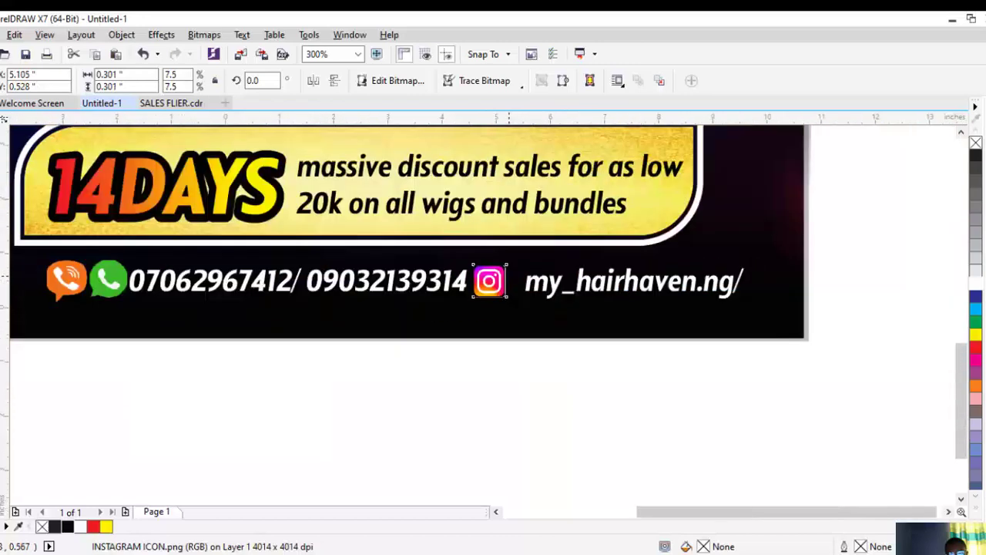
click(539, 341)
Group the four contact-row objects and centre the group horizontally on the flyer
drag(647, 376, 241, 263)
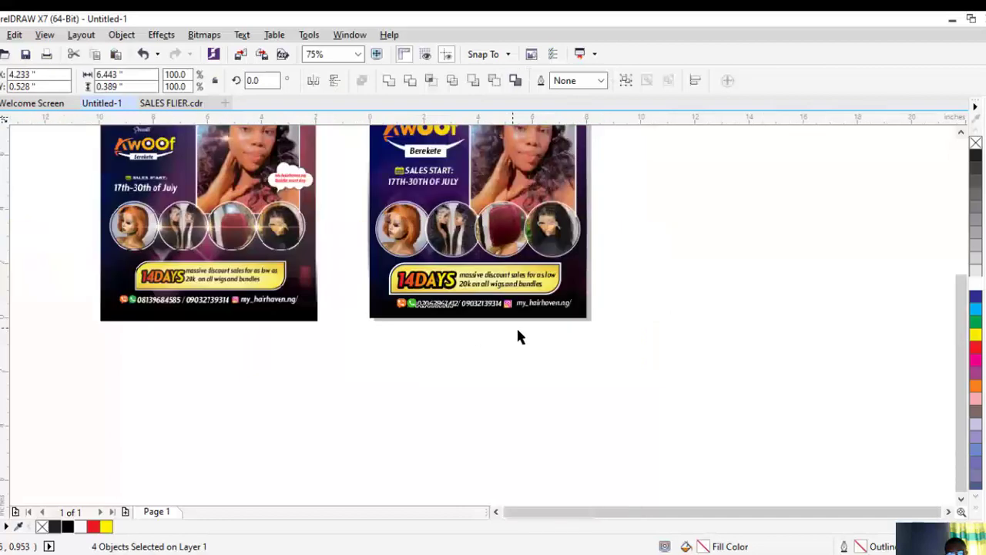
key(ctrl+g)
shift+click(405, 299)
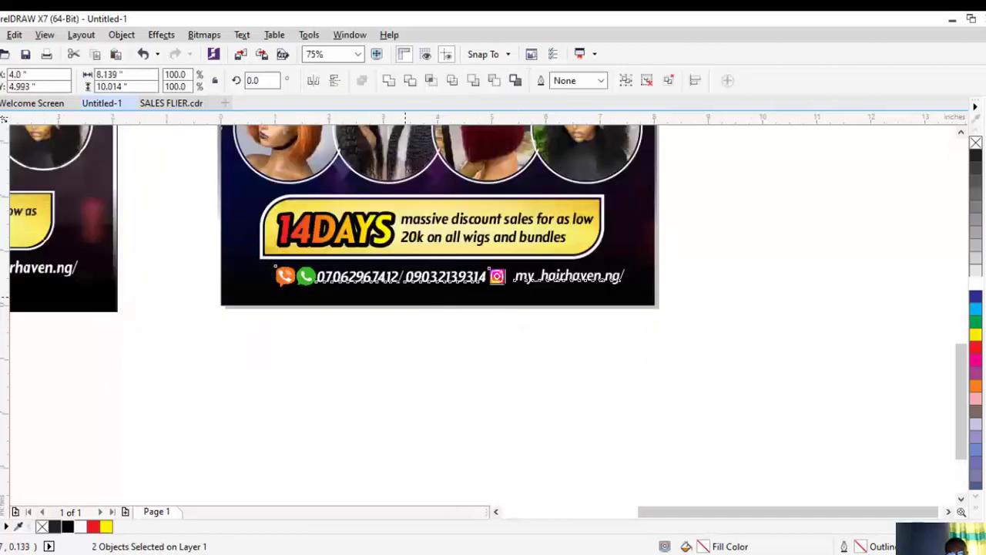
key(c)
scroll(487, 322, down, 3)
click(590, 314)
scroll(476, 299, up, 2)
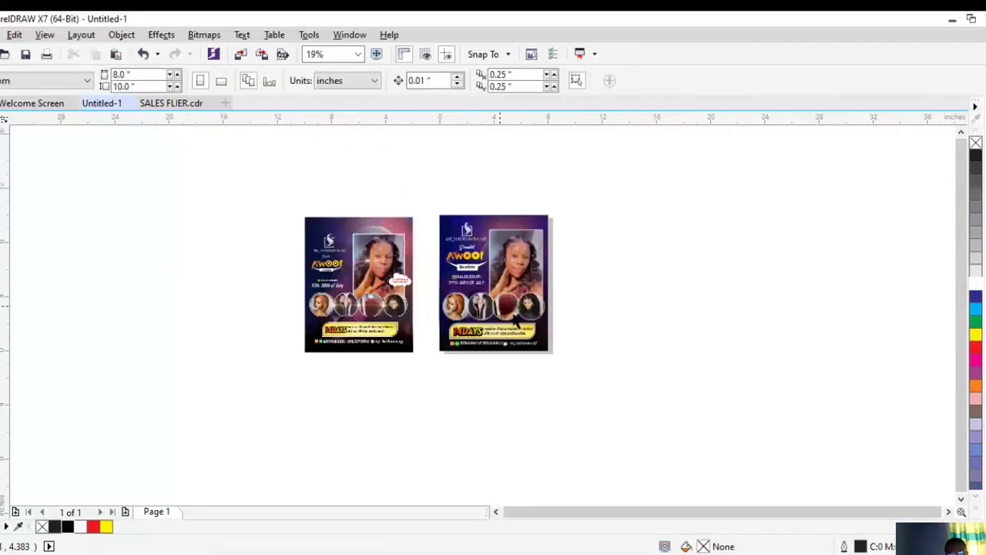
scroll(517, 324, up, 1)
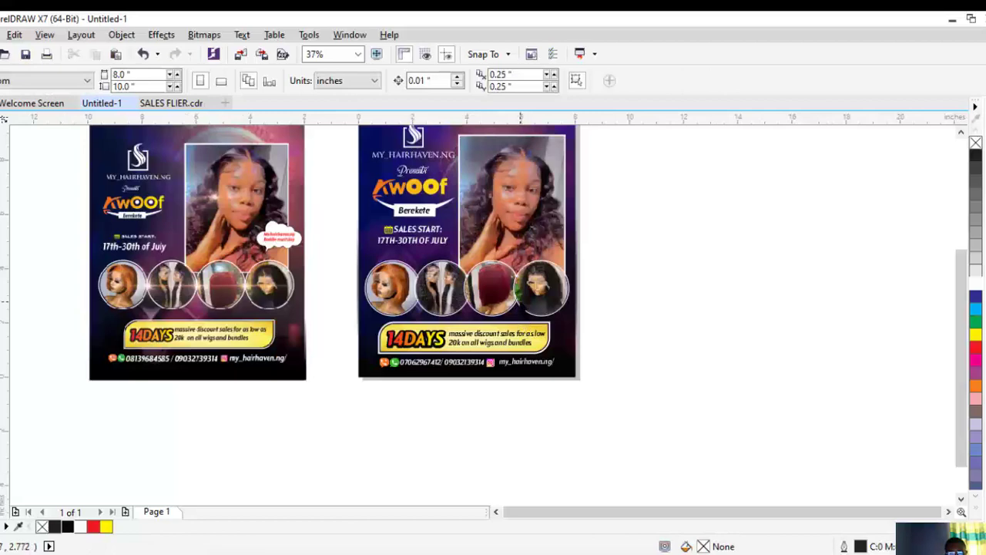
Import lens-flare-png-46197 and place it on the page
scroll(221, 207, up, 1)
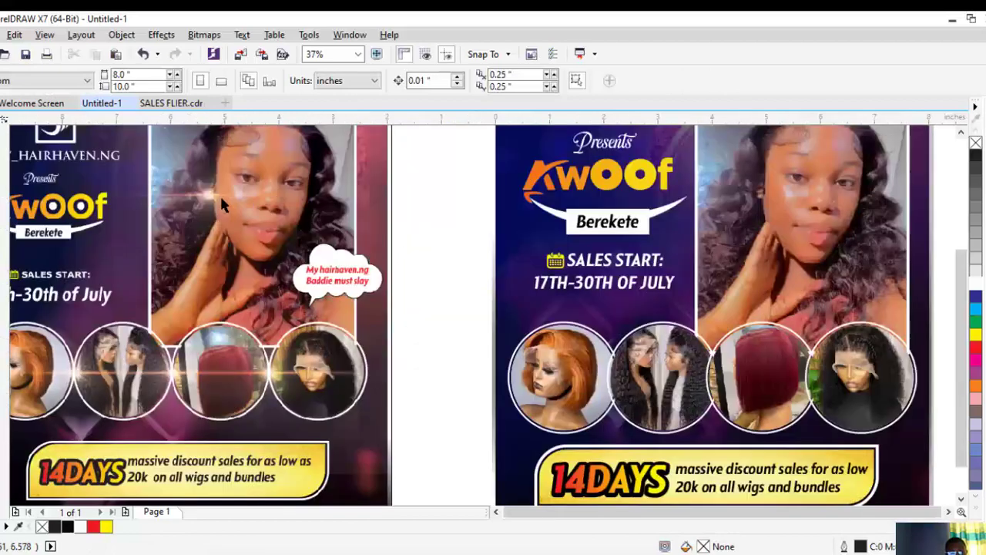
scroll(279, 220, down, 2)
scroll(236, 243, up, 1)
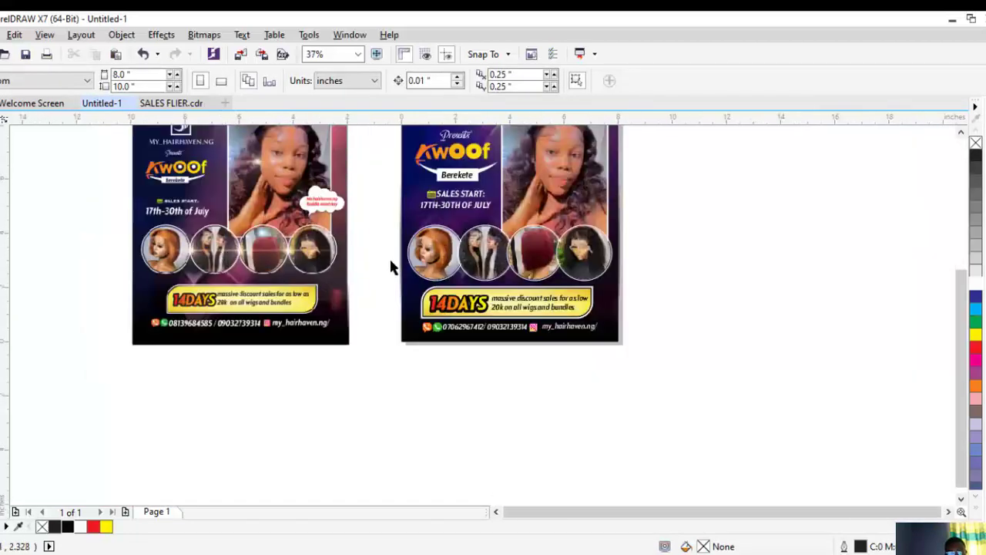
scroll(291, 260, up, 1)
scroll(293, 261, down, 2)
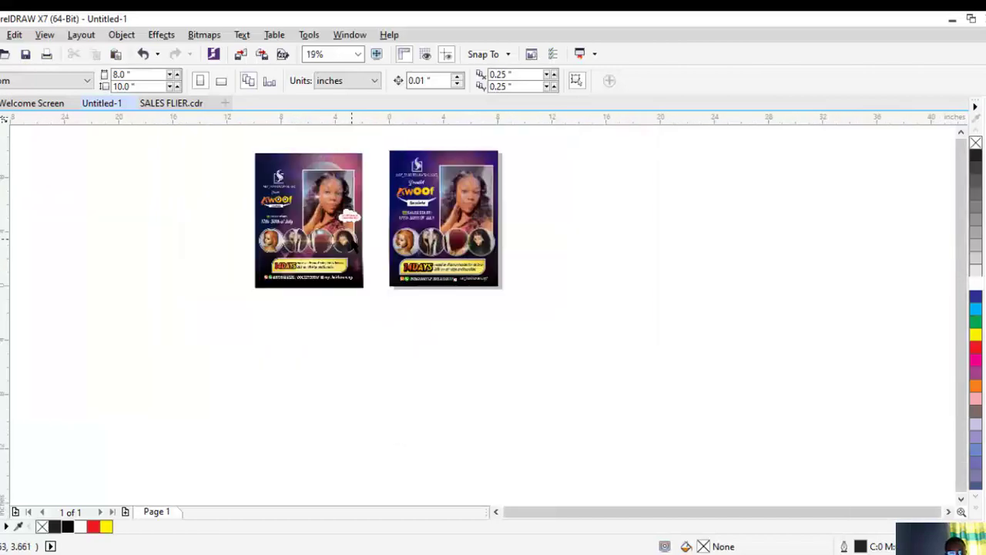
scroll(419, 242, up, 2)
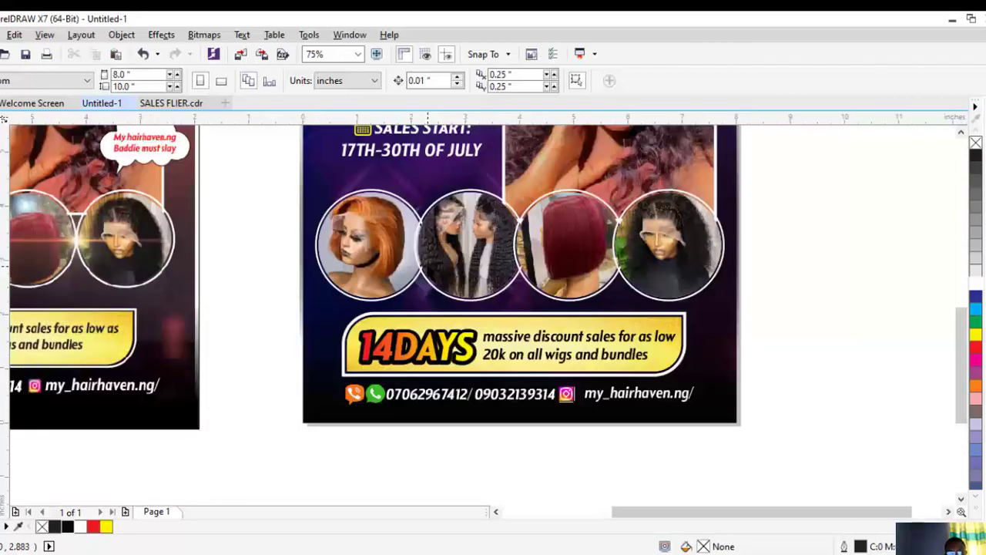
key(ctrl+i)
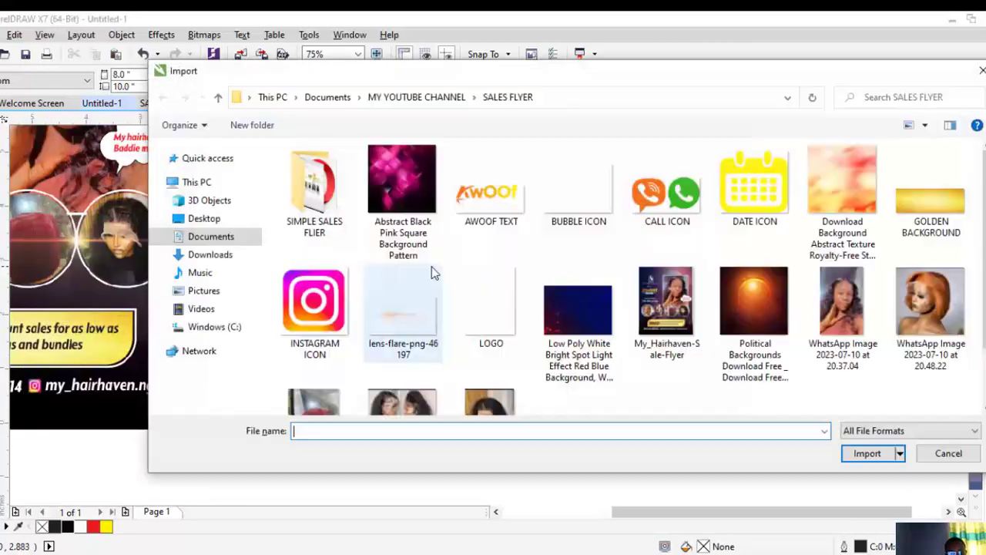
double_click(397, 321)
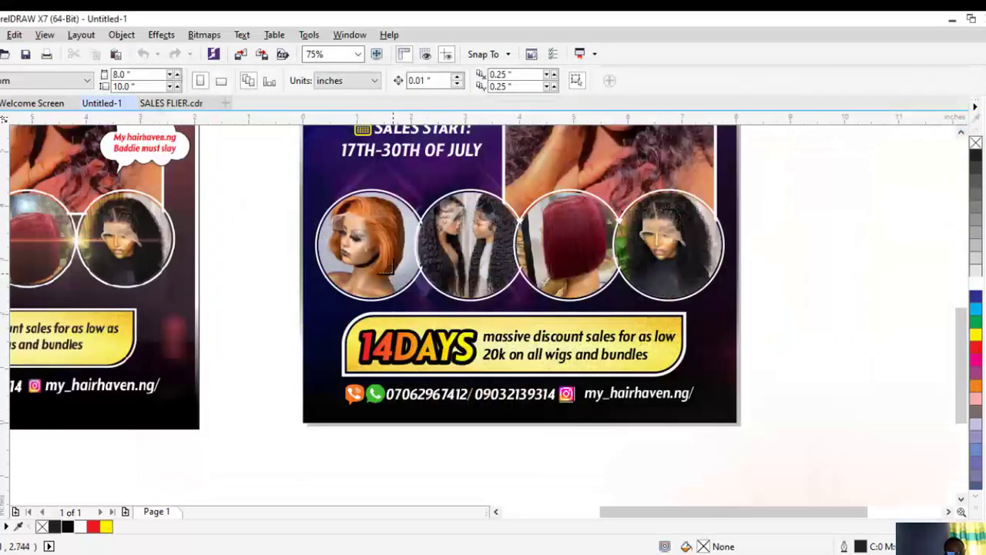
click(444, 312)
scroll(444, 312, down, 4)
drag(564, 373, 497, 272)
scroll(497, 272, up, 2)
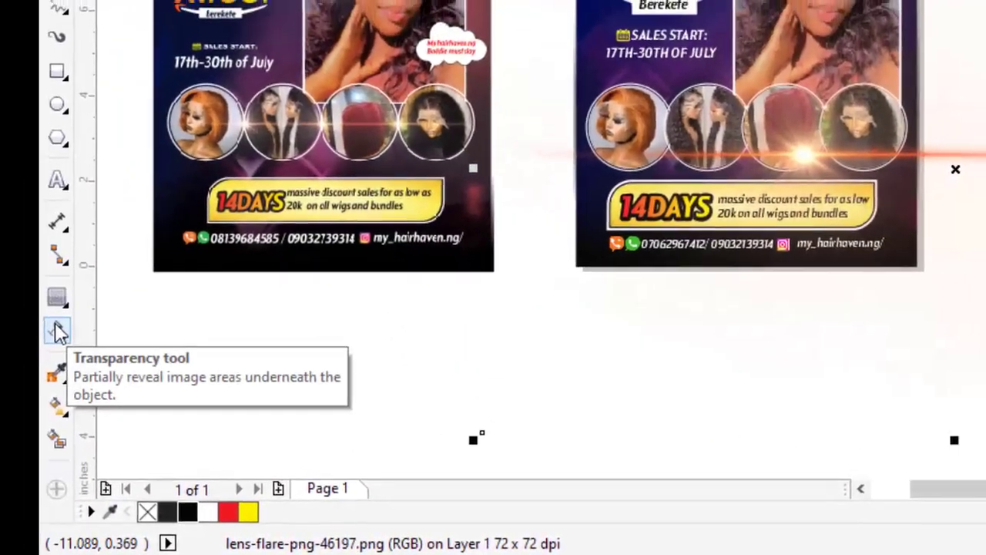
Apply a Screen merge mode transparency so only the flare's glow shows
click(59, 332)
click(131, 109)
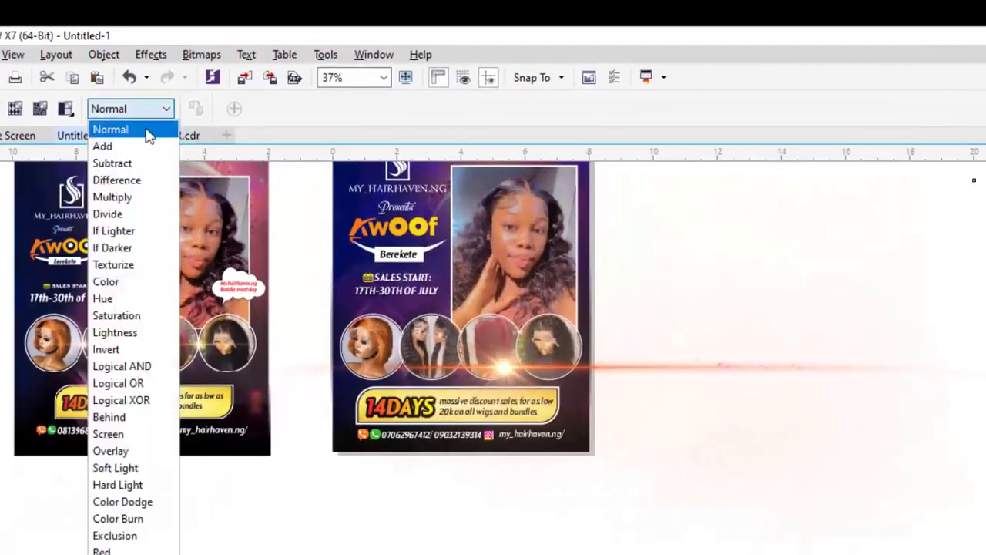
click(121, 438)
key(space)
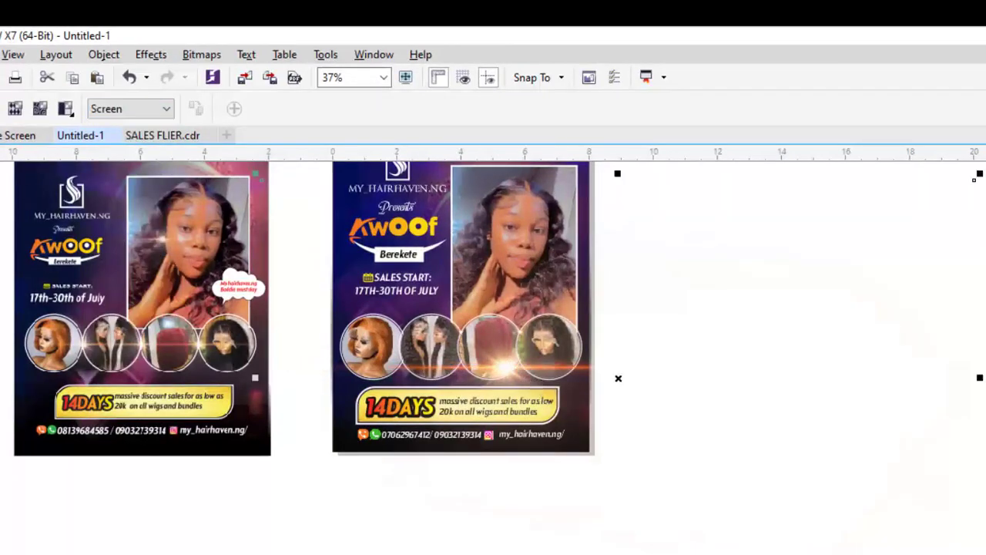
Scale the lens flare to about a third and position it over the right flyer's wig circles
drag(509, 375, 490, 333)
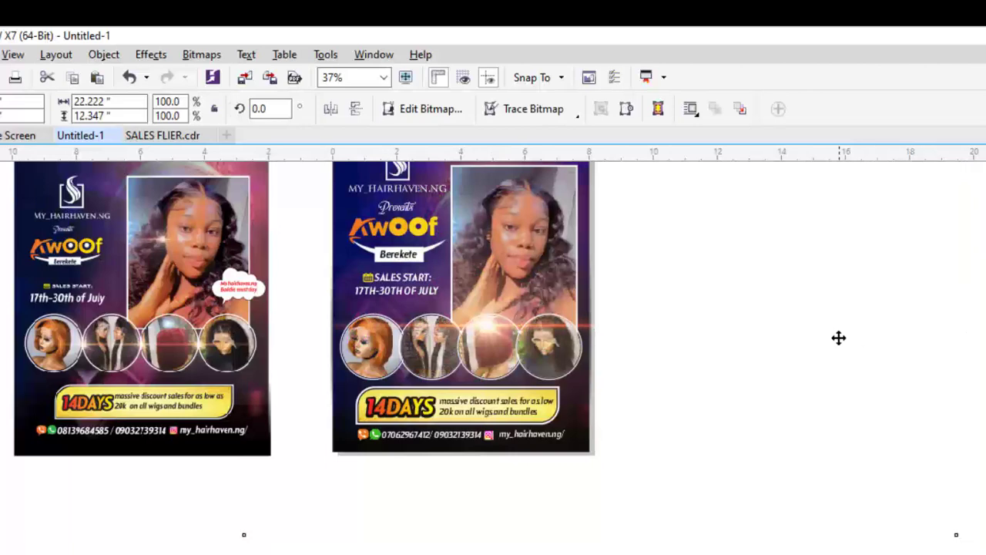
scroll(839, 338, down, 2)
drag(901, 231, 682, 369)
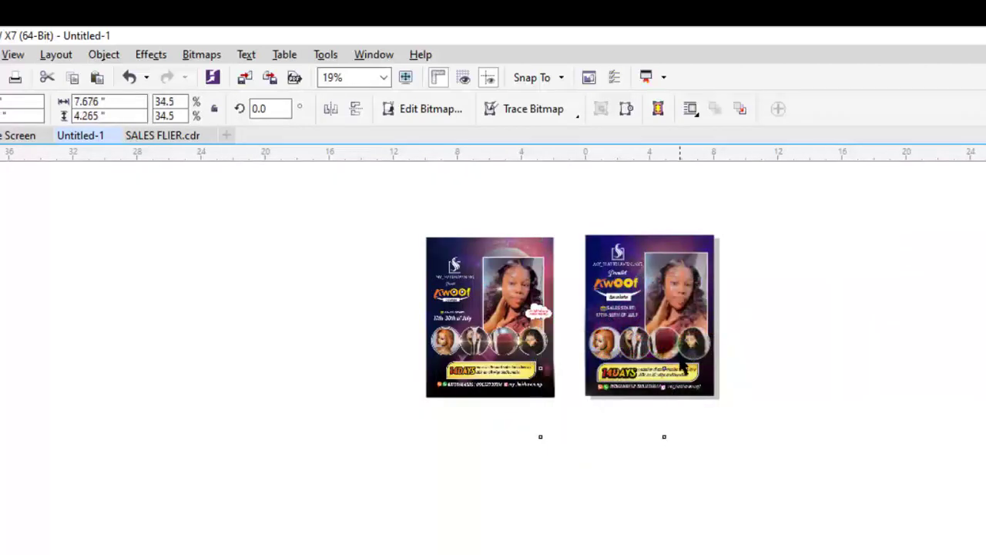
scroll(682, 369, up, 3)
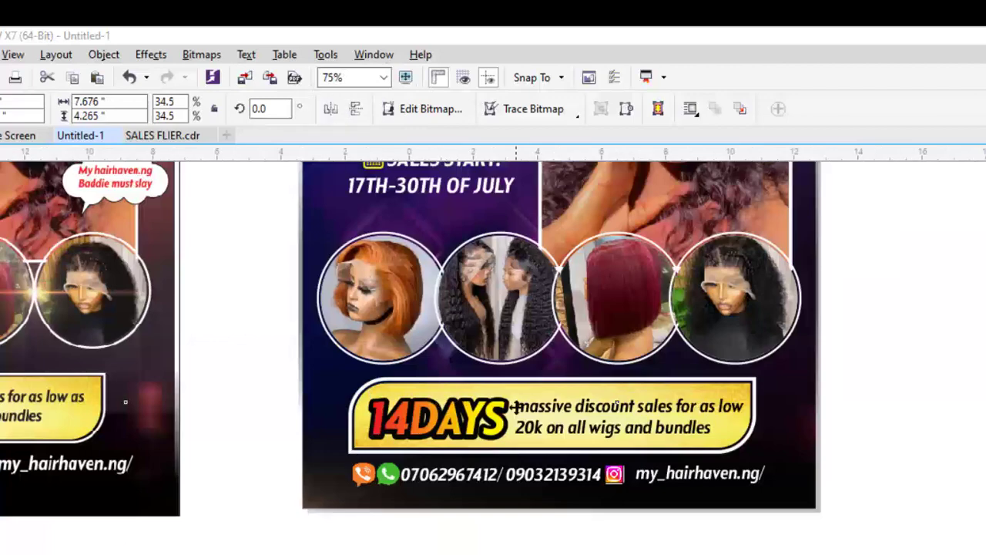
scroll(515, 409, down, 2)
drag(418, 493, 440, 452)
drag(499, 348, 464, 349)
scroll(491, 355, up, 1)
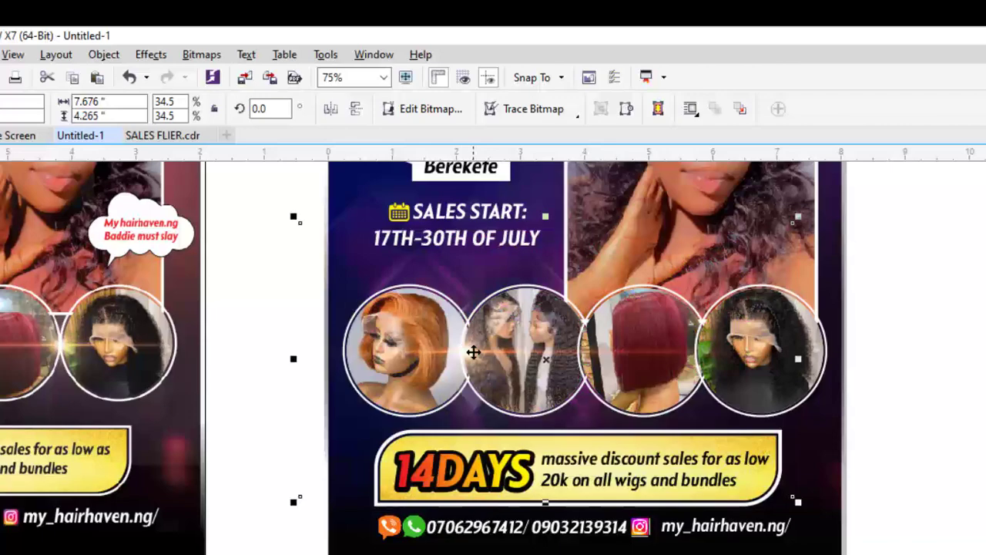
Trim the lens flare with a tall rectangle on its left, then delete the rectangle
key(F6)
drag(255, 190, 329, 549)
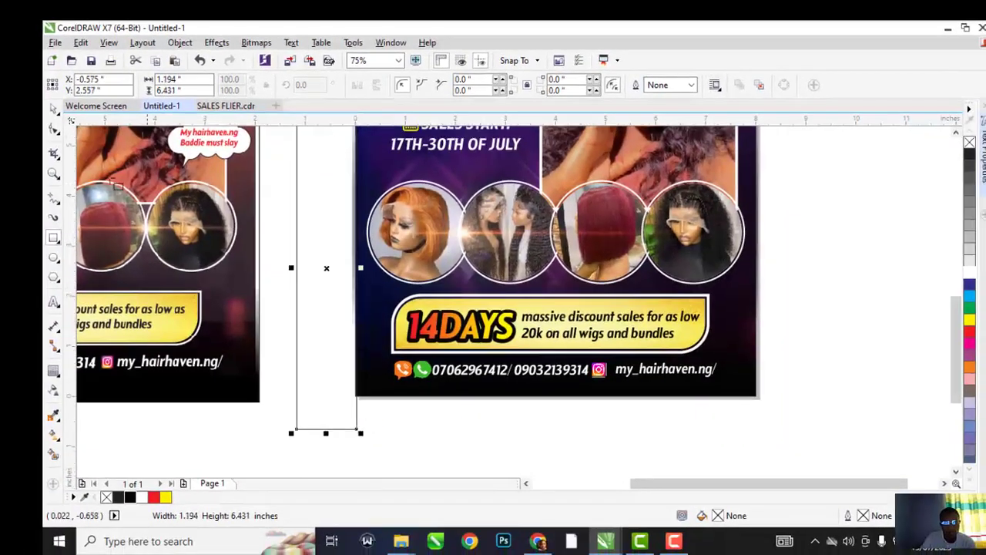
click(53, 109)
shift+click(507, 237)
click(444, 85)
click(344, 246)
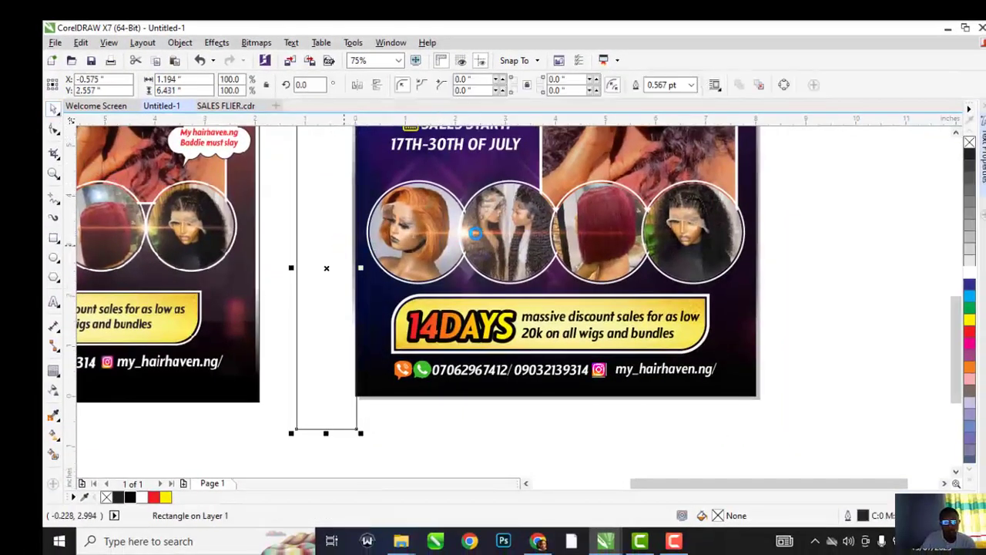
key(Delete)
Move the lens flare further to the right
drag(468, 236, 565, 236)
key(ctrl+z)
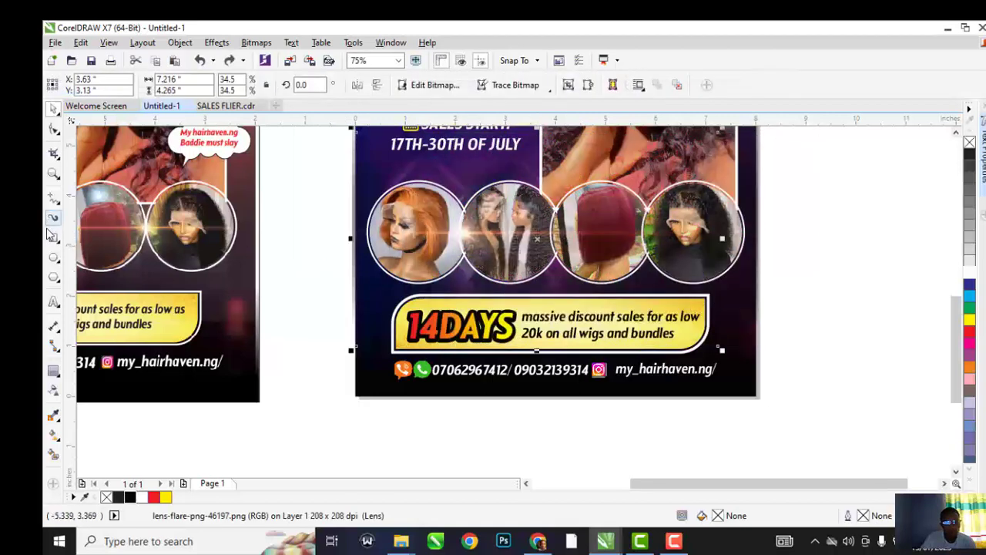
drag(461, 235, 553, 231)
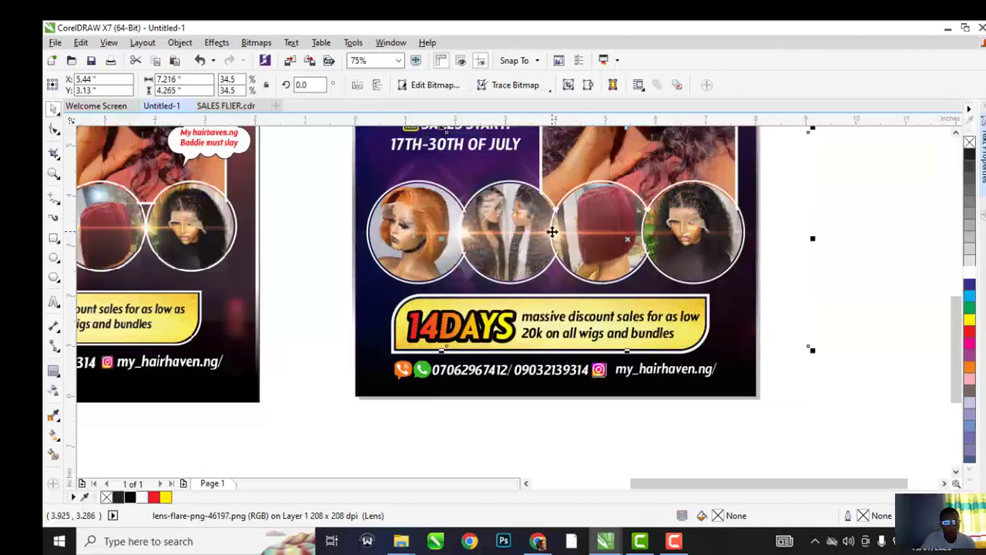
scroll(553, 231, down, 2)
Draw a rectangle right of the second flier, intersect it with the flier, then delete it
click(54, 237)
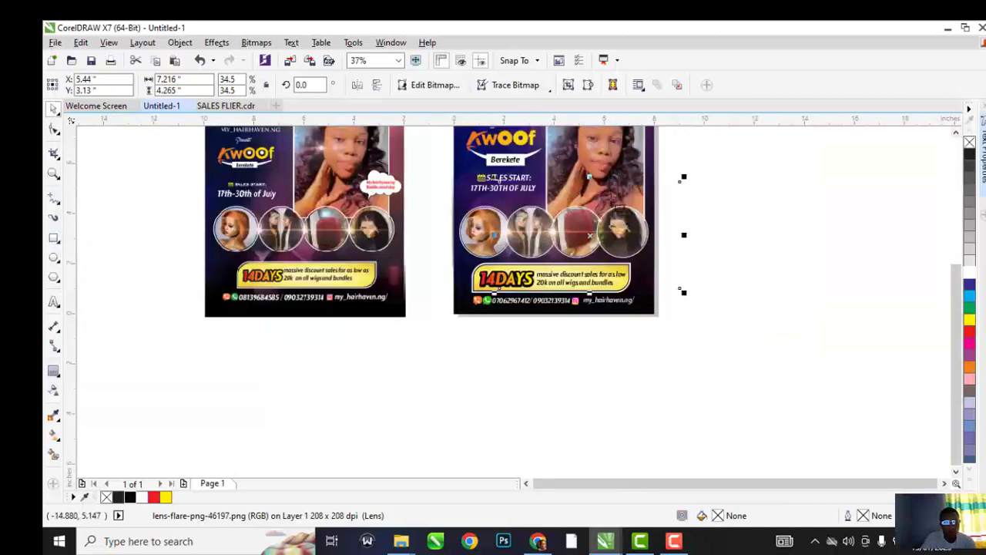
drag(745, 149, 648, 339)
click(54, 108)
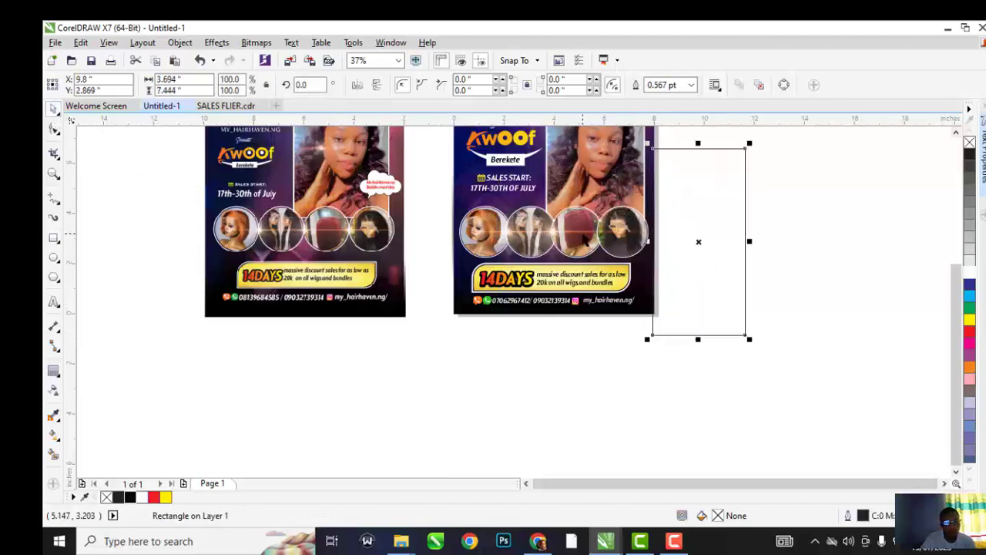
shift+click(586, 246)
click(465, 84)
drag(701, 214, 765, 226)
key(Delete)
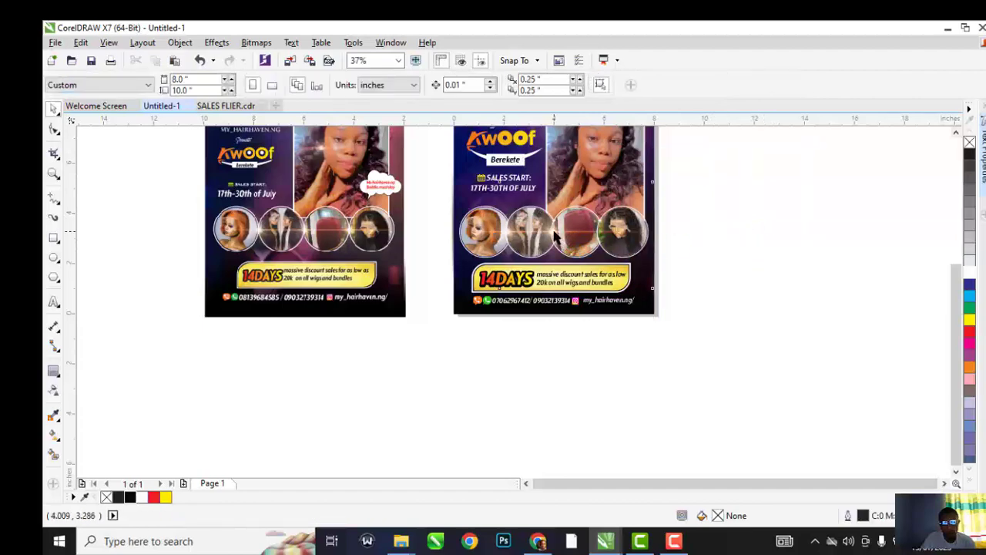
Trim the flare overhanging the flier's right edge with a rectangle and move the rectangle aside
click(556, 232)
drag(554, 231, 603, 231)
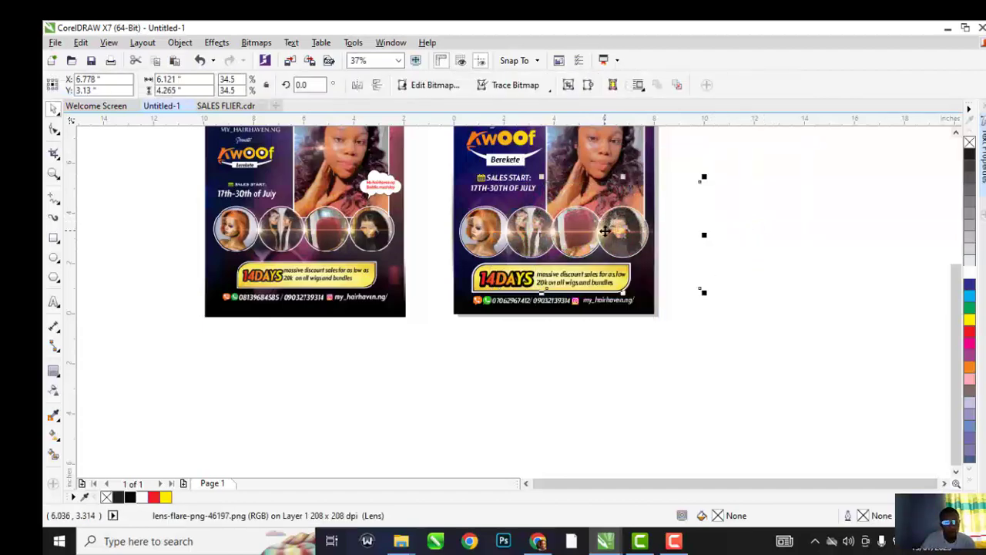
click(54, 238)
drag(752, 159, 654, 344)
shift+click(602, 225)
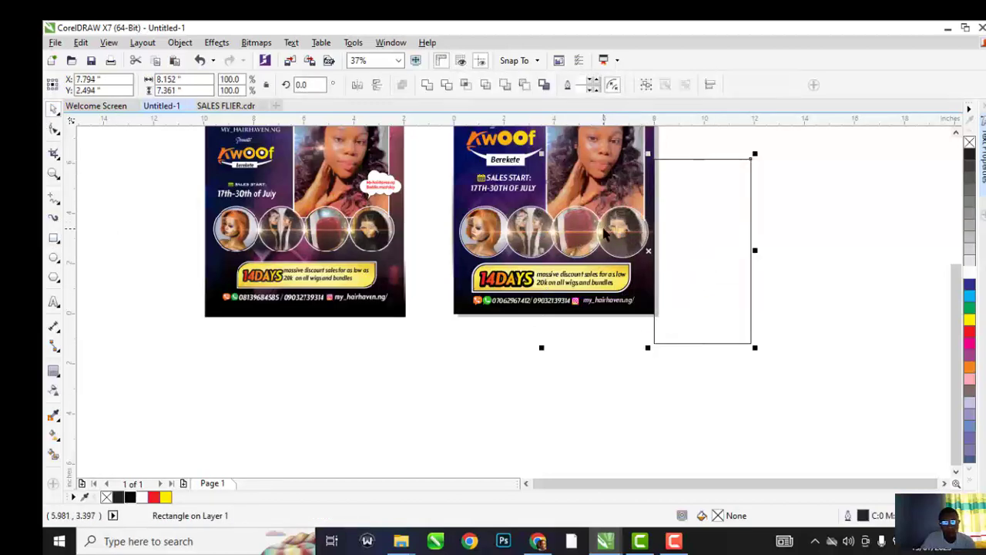
click(444, 88)
drag(705, 214, 827, 207)
Inspect each lens-flare bitmap over the wig circles, then deselect everything
click(654, 234)
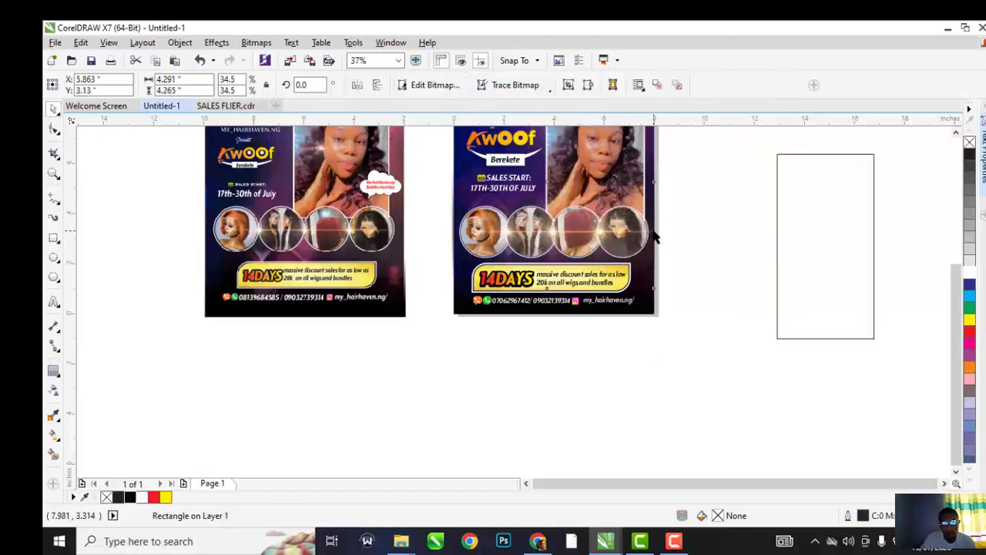
click(530, 229)
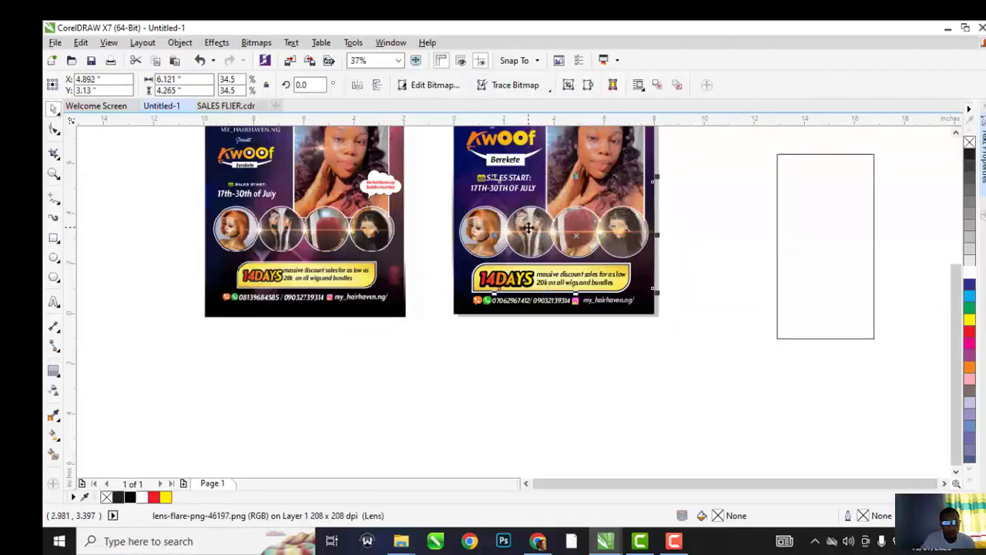
click(481, 233)
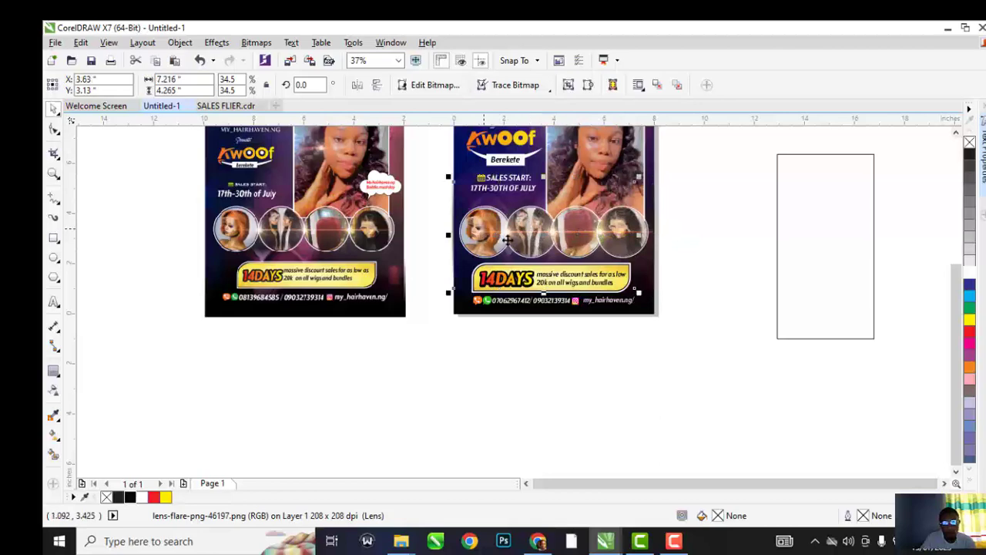
click(718, 225)
Delete the leftover empty rectangle from the page
scroll(519, 260, up, 3)
scroll(519, 261, down, 1)
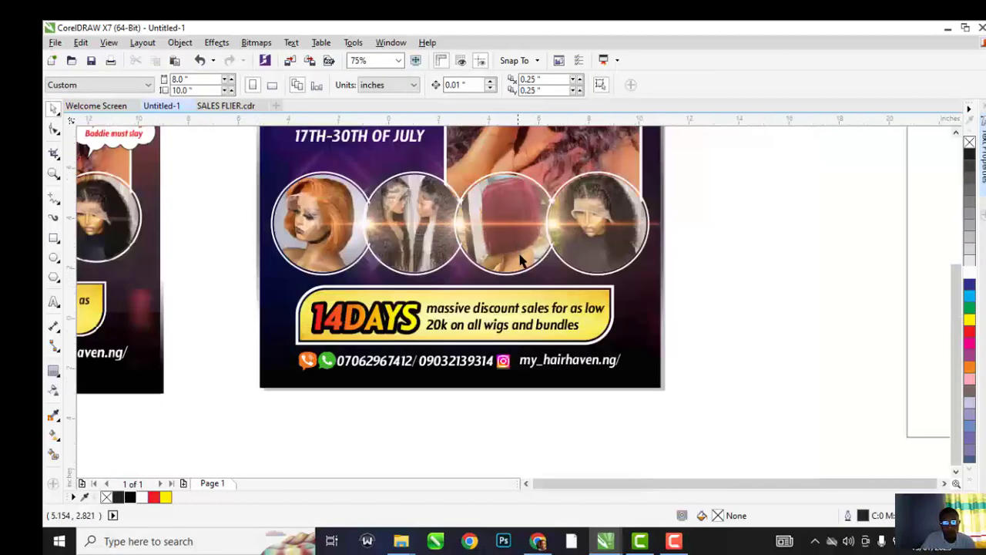
scroll(518, 260, down, 2)
scroll(520, 201, up, 1)
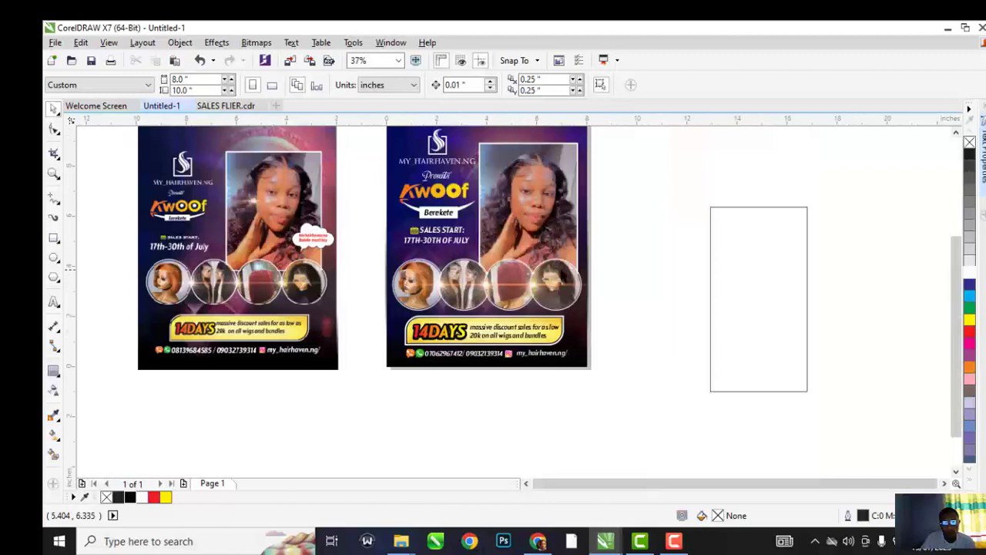
scroll(574, 283, down, 1)
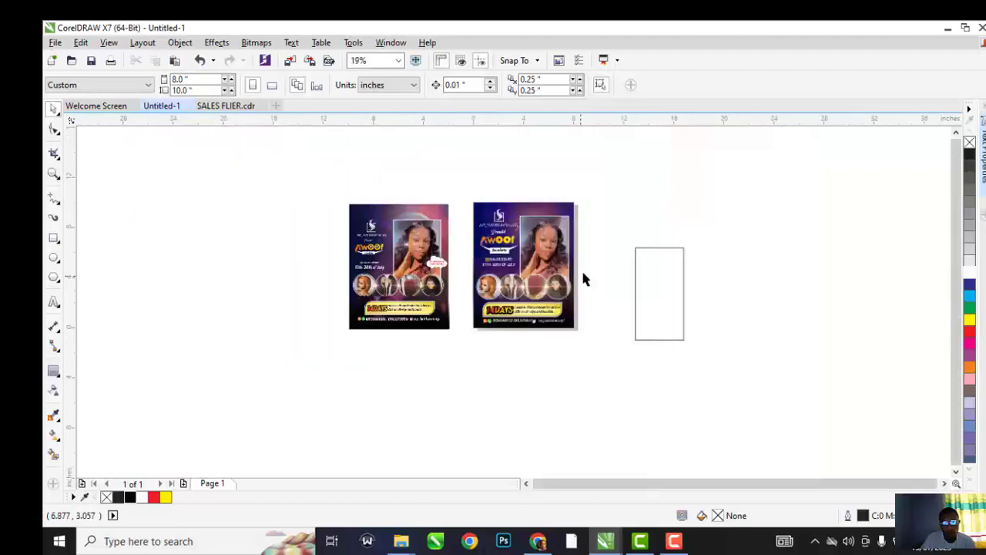
scroll(578, 280, up, 3)
scroll(631, 255, down, 2)
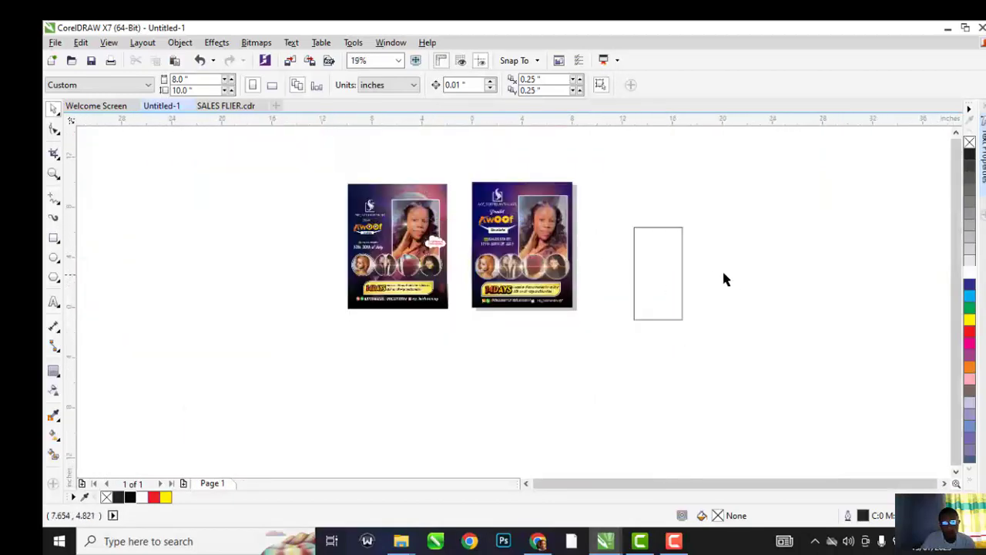
click(665, 260)
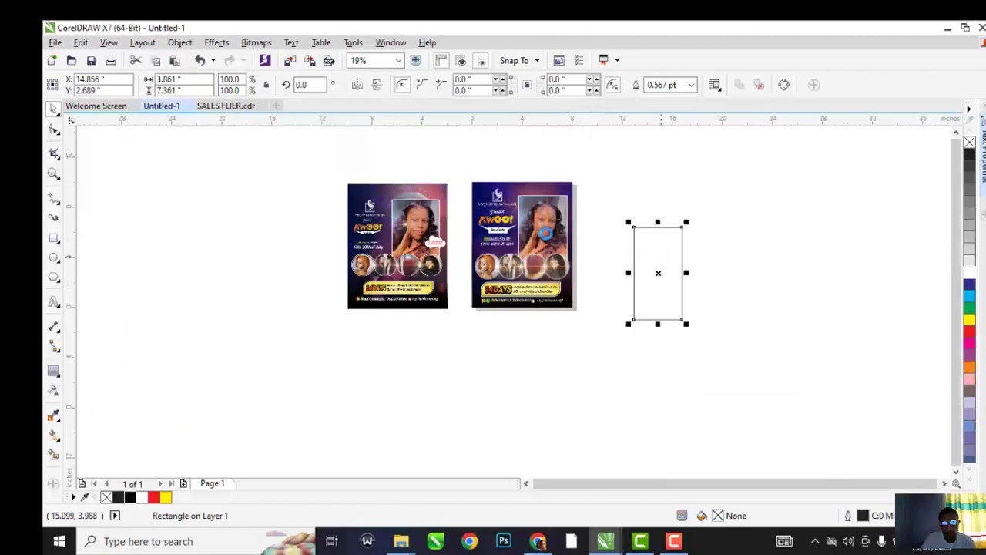
key(Delete)
Marquee-select all 17 objects of the second flier and group them
scroll(427, 163, up, 1)
scroll(428, 163, down, 1)
drag(427, 163, 575, 339)
key(ctrl+g)
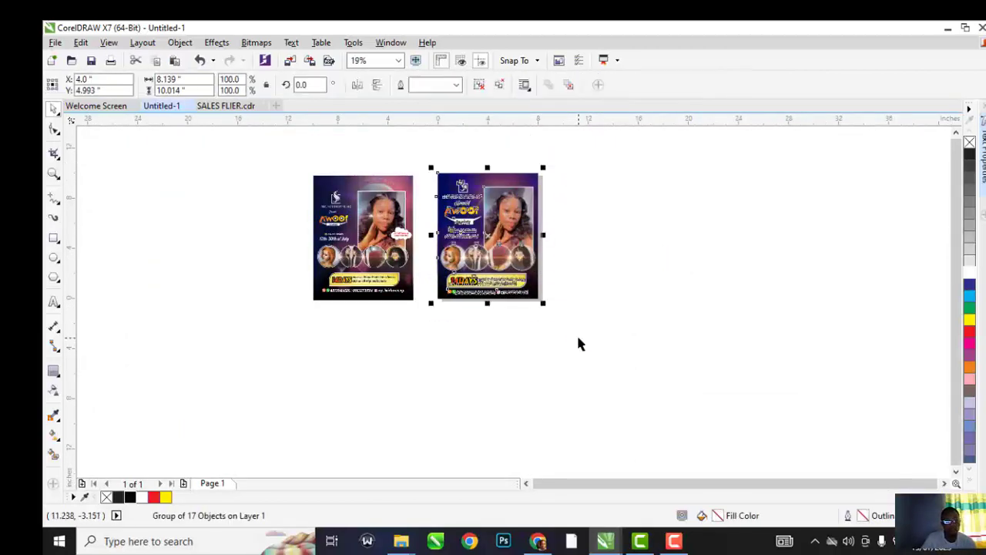
Set up an Export For Web of the flier with JPEG as the format
key(ctrl+e)
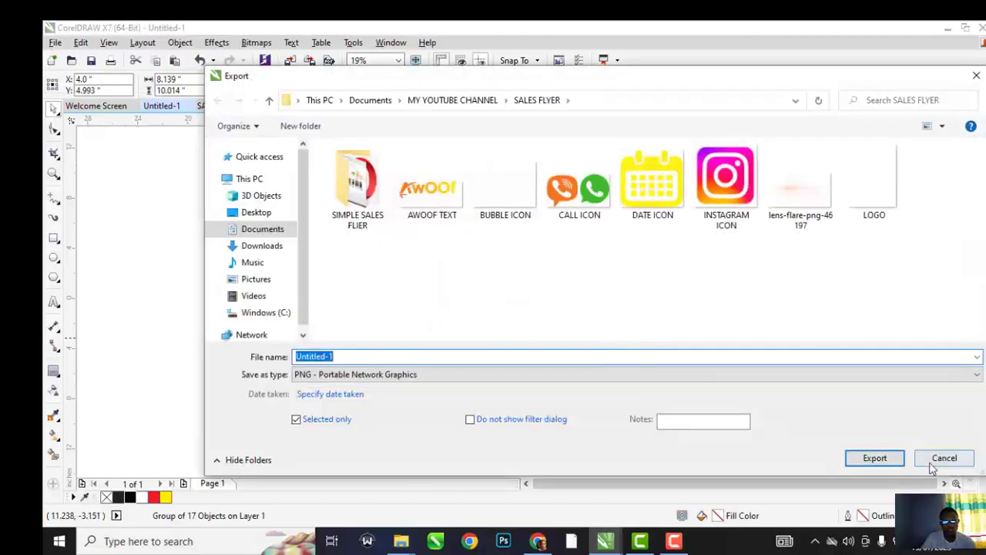
click(931, 462)
click(54, 43)
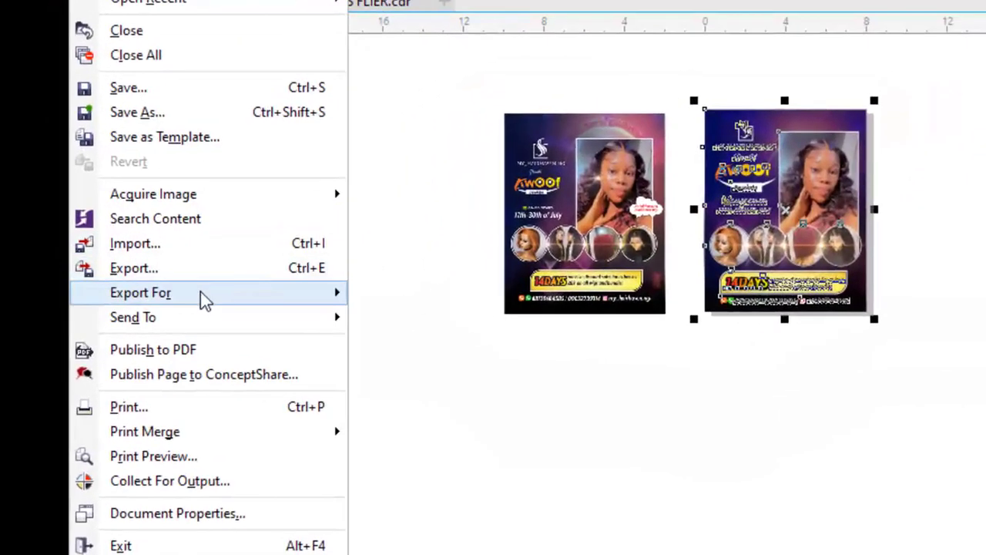
click(428, 318)
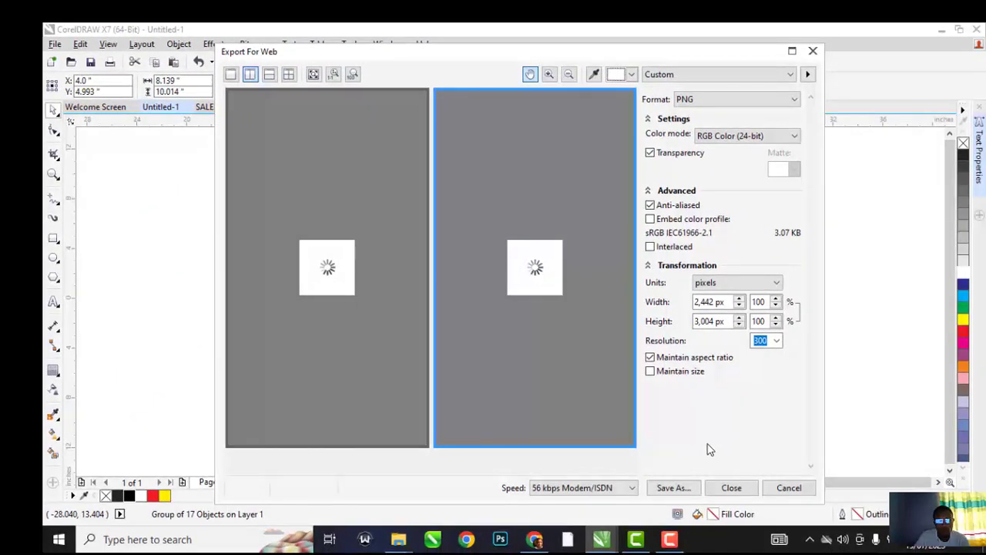
click(733, 99)
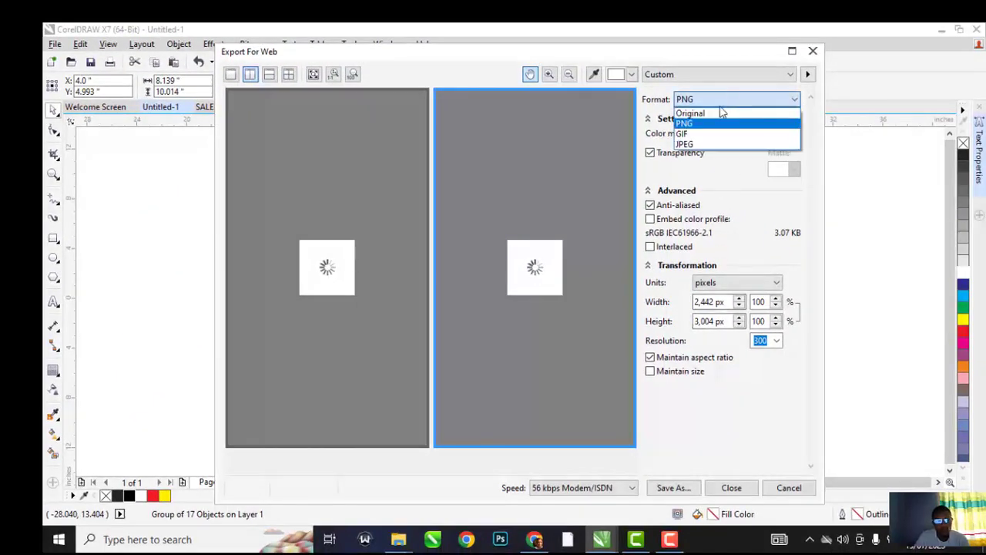
click(685, 144)
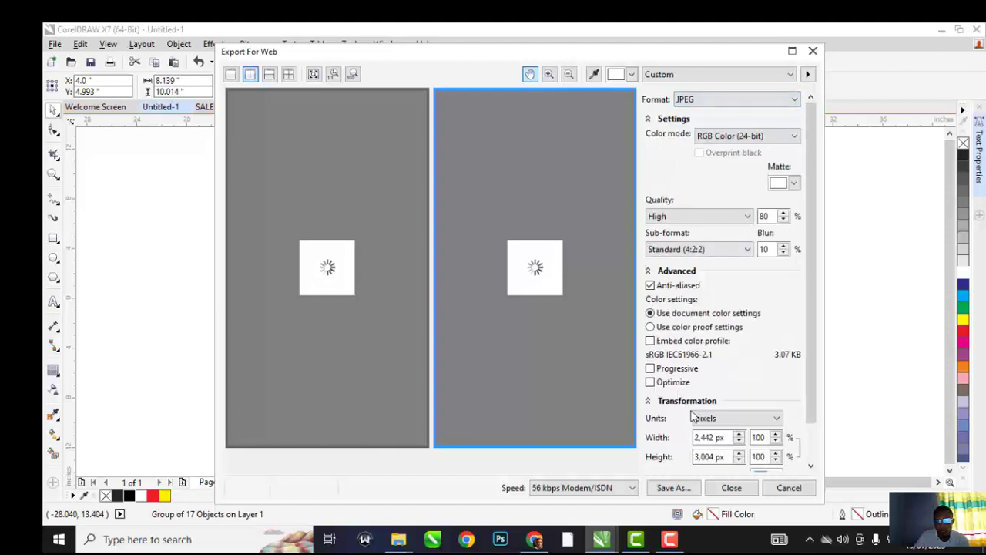
Save the JPEG as 'SALES FLIER' on the Desktop, then deselect and minimize CorelDRAW
click(684, 487)
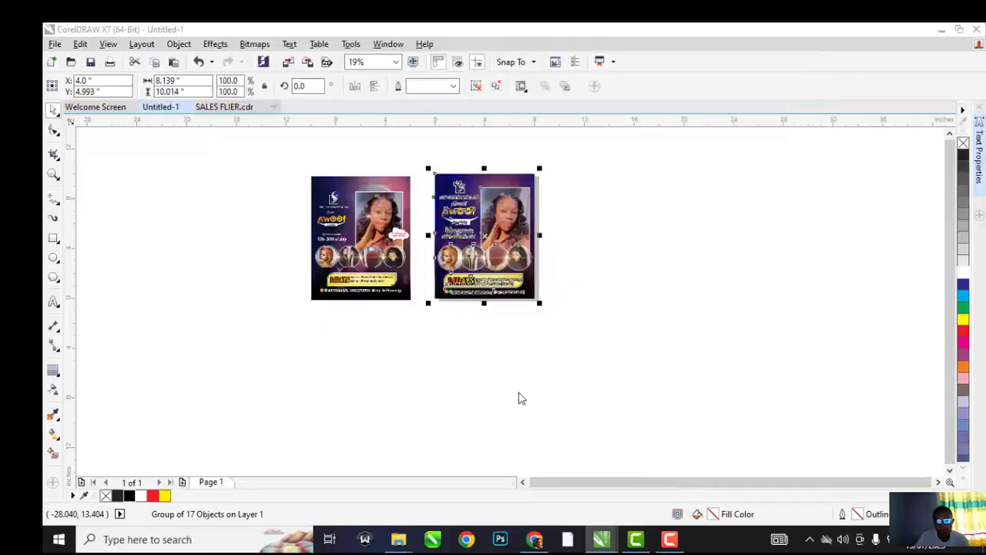
text(SALES FLIER)
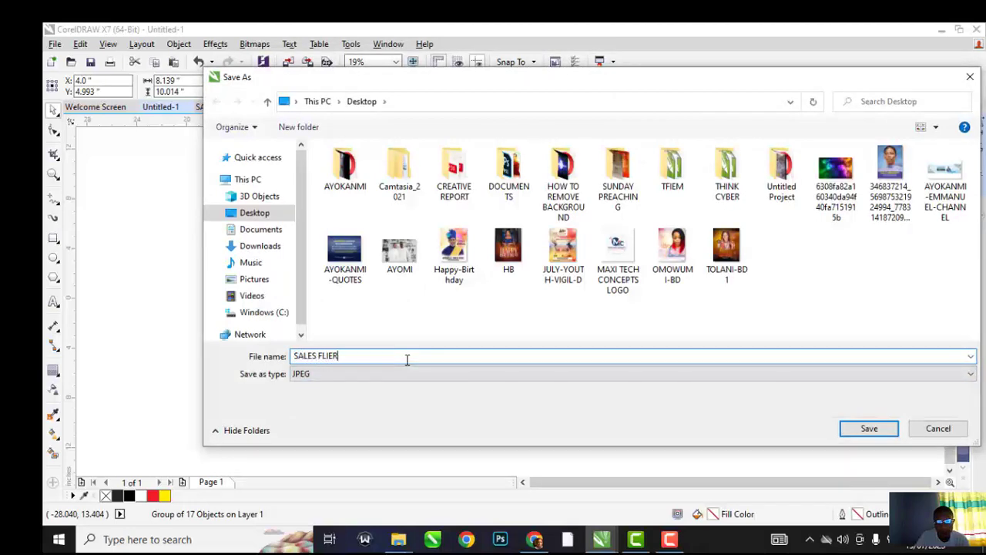
click(869, 428)
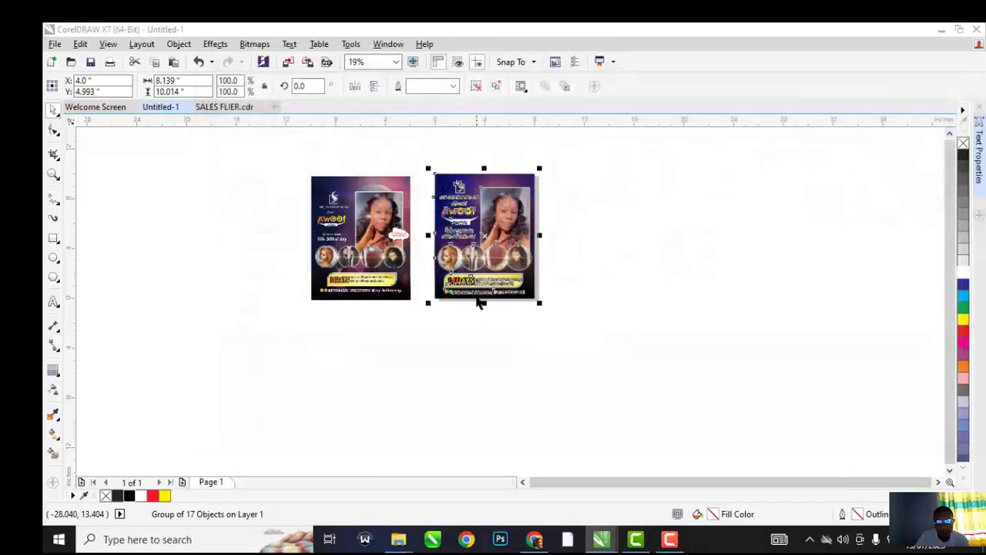
click(584, 238)
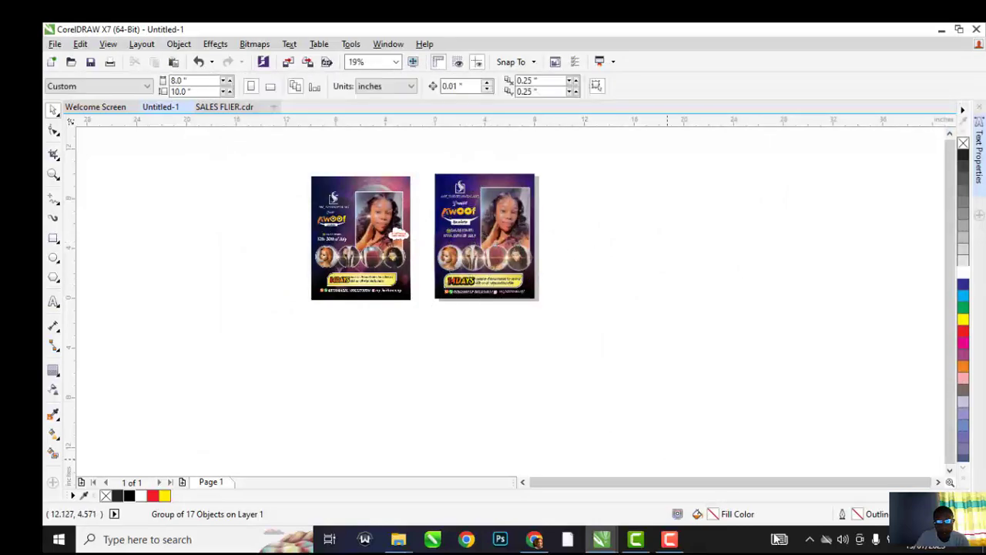
click(981, 543)
Open SALES FLIER.jpg from the desktop in Photos and maximize the window
click(972, 549)
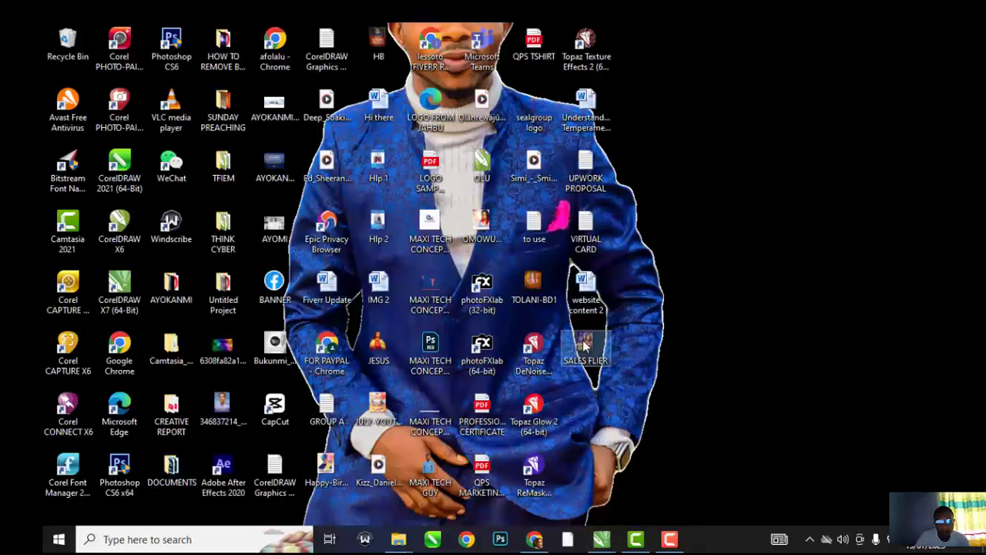
double_click(584, 345)
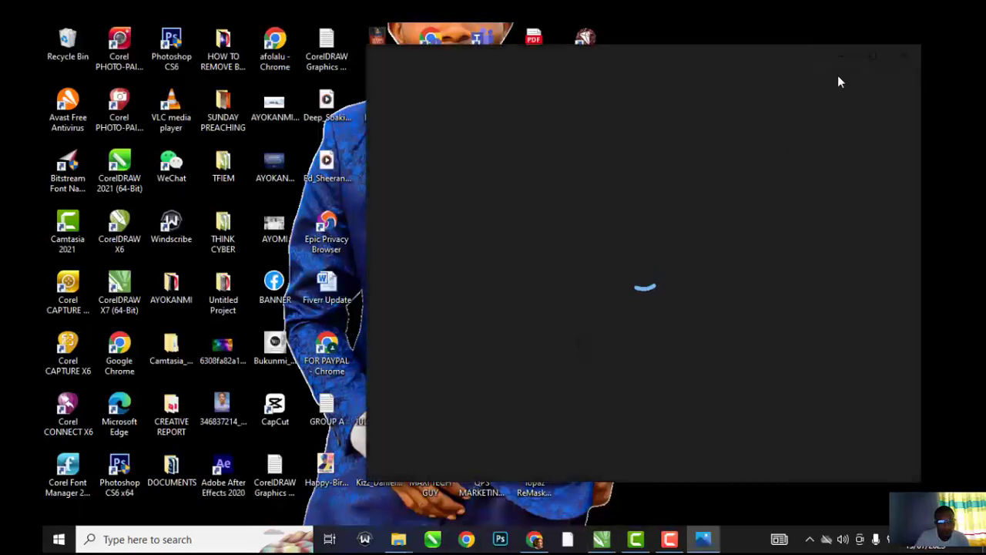
click(871, 58)
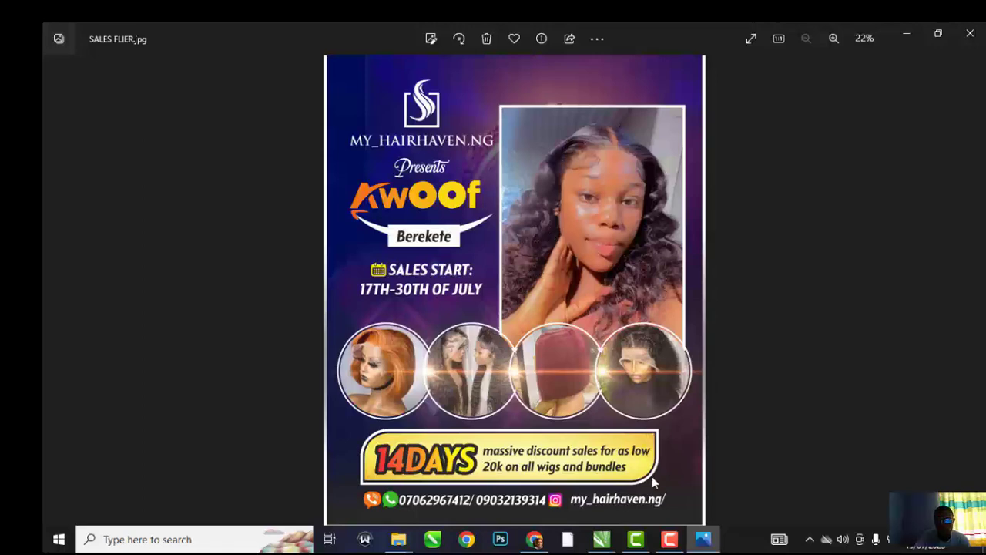
mouse_move(677, 542)
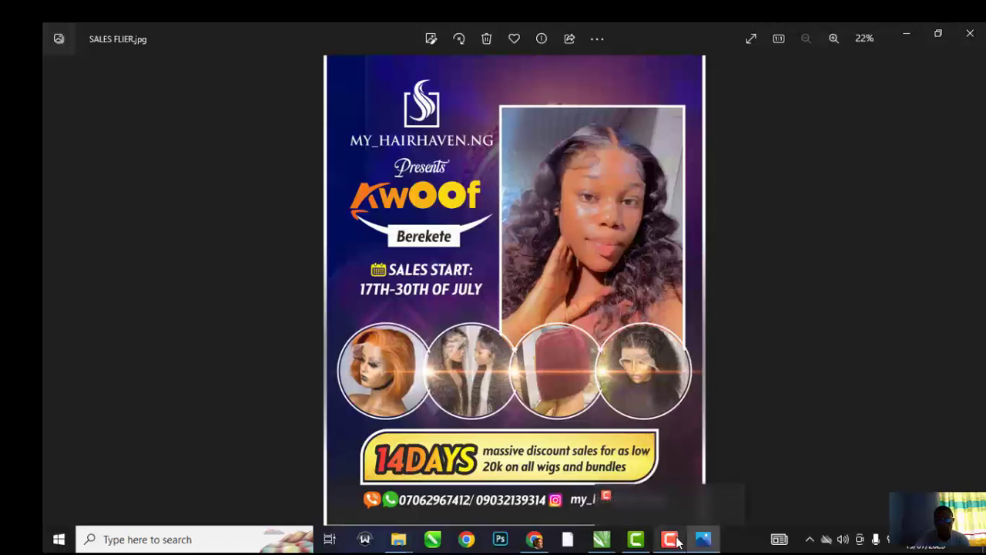